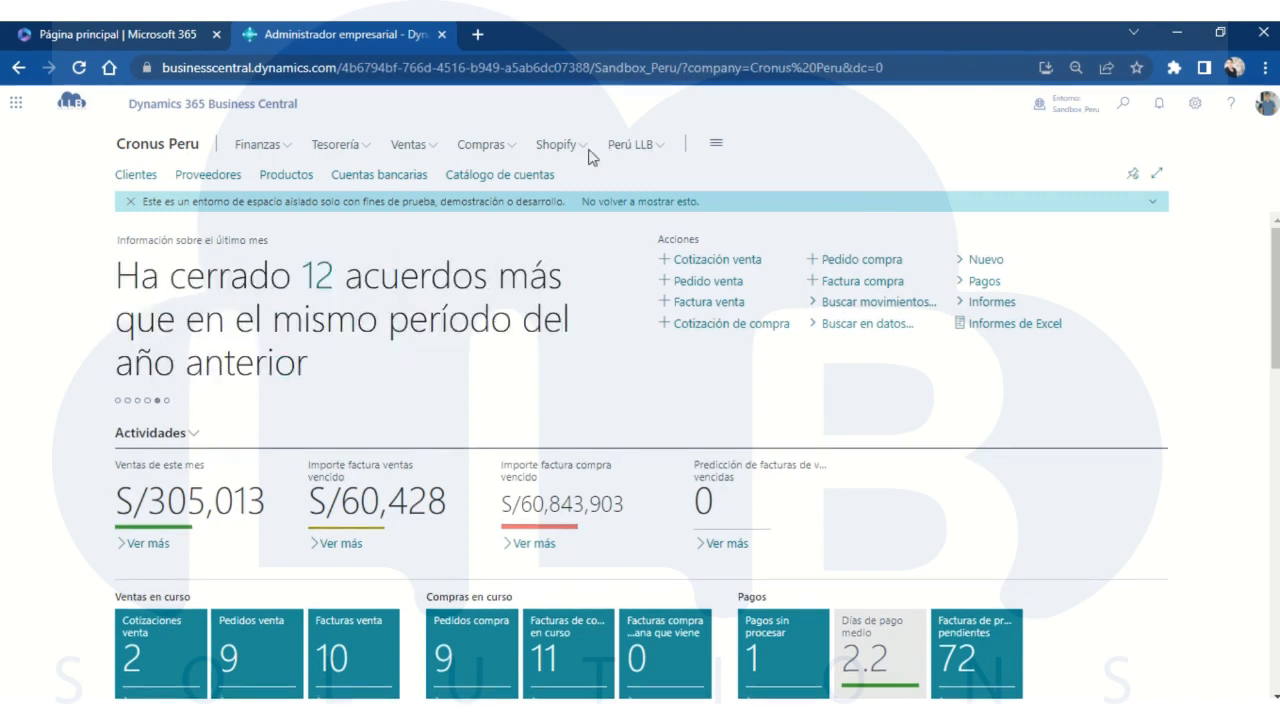
# Open the card of the vendor Fabrikam, Inc. from the purchasing vendor list and go to its Facturación section
pyautogui.click(484, 150)
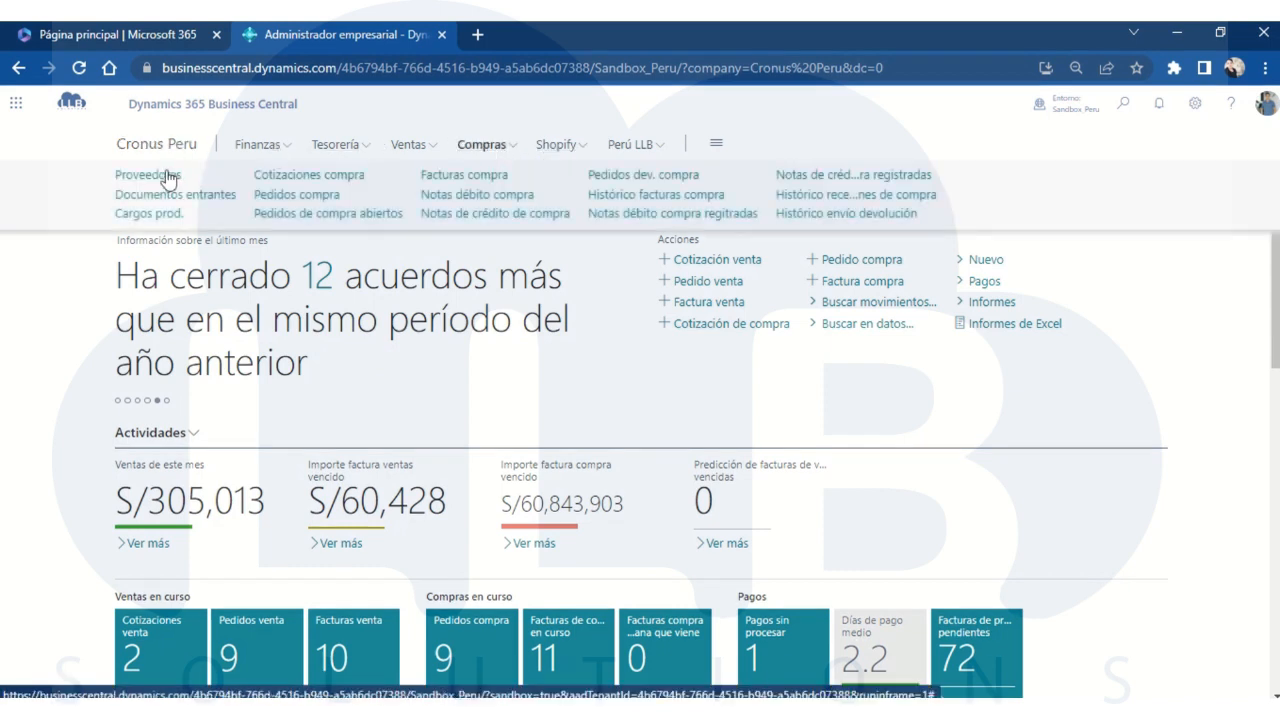
pyautogui.click(166, 176)
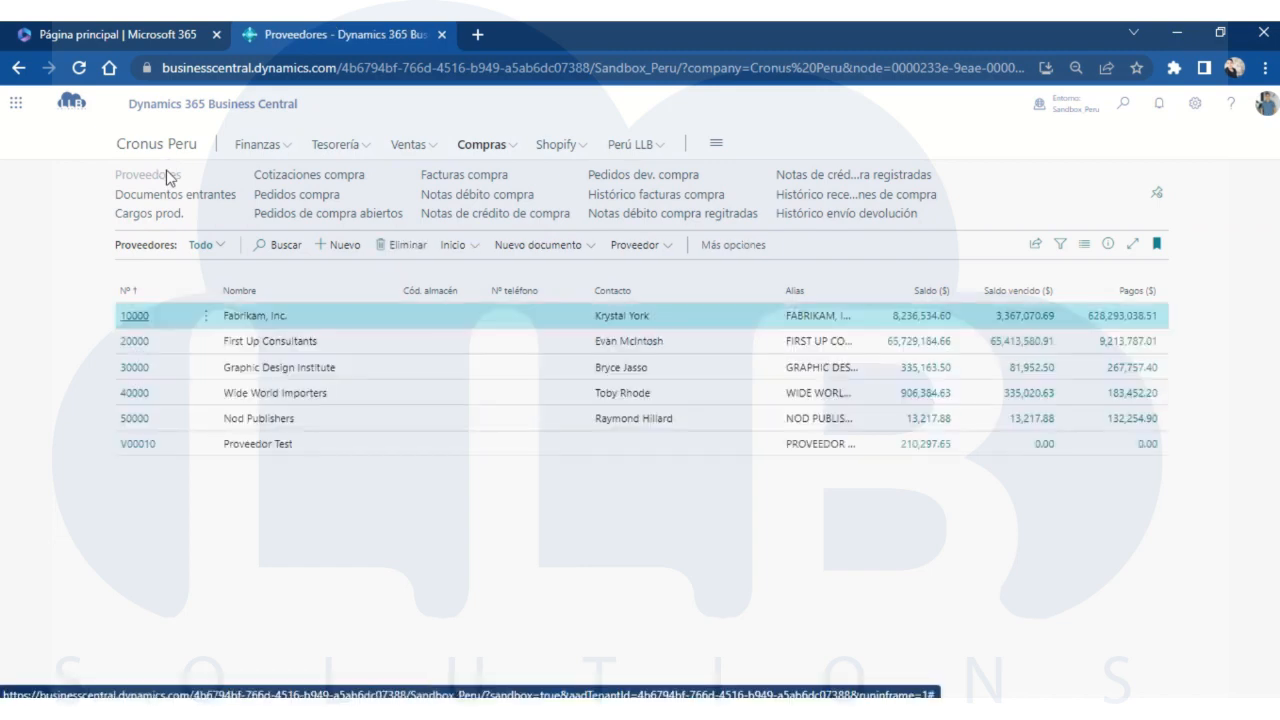
pyautogui.click(137, 320)
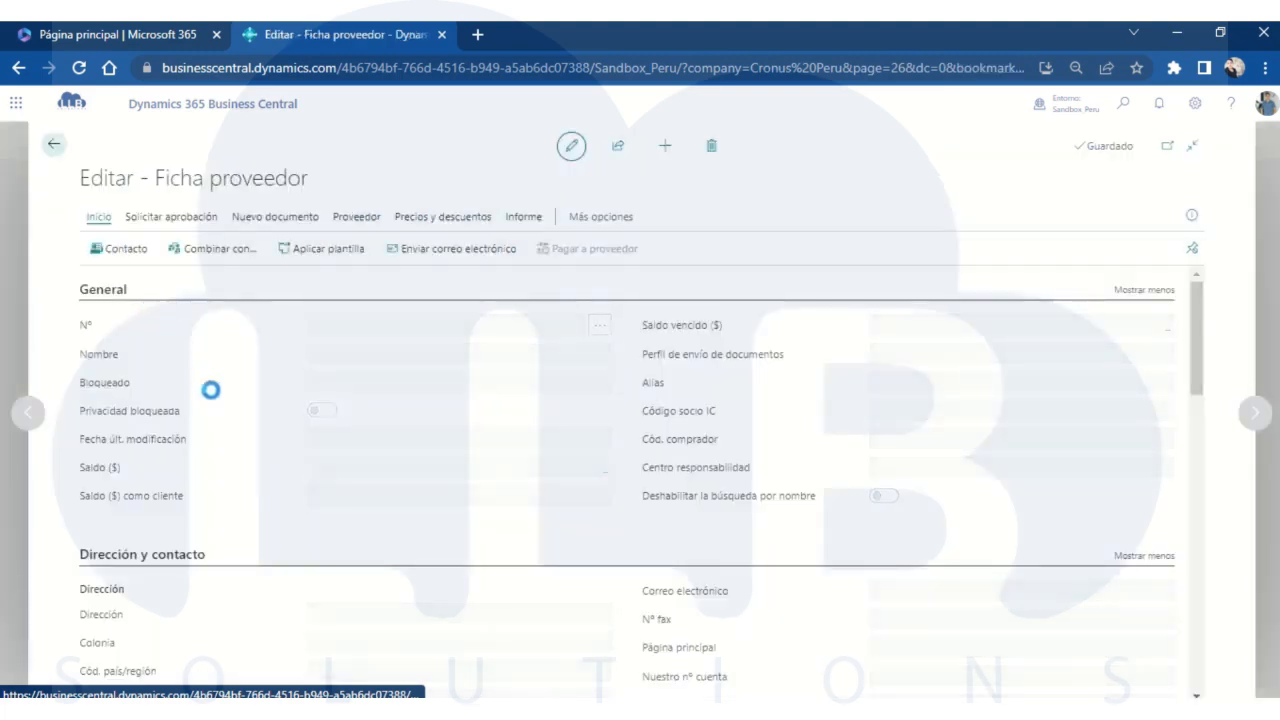
pyautogui.scroll(-5, 250, 428)
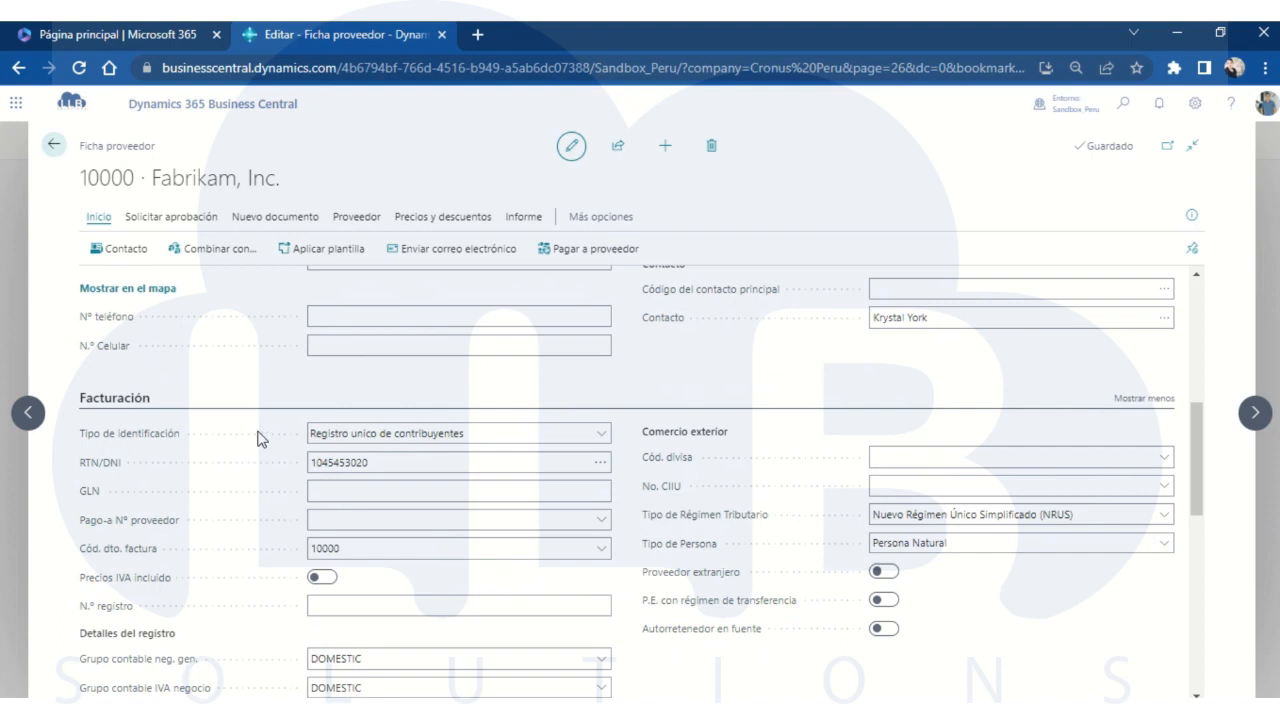
pyautogui.scroll(-3, 260, 440)
pyautogui.scroll(1, 263, 443)
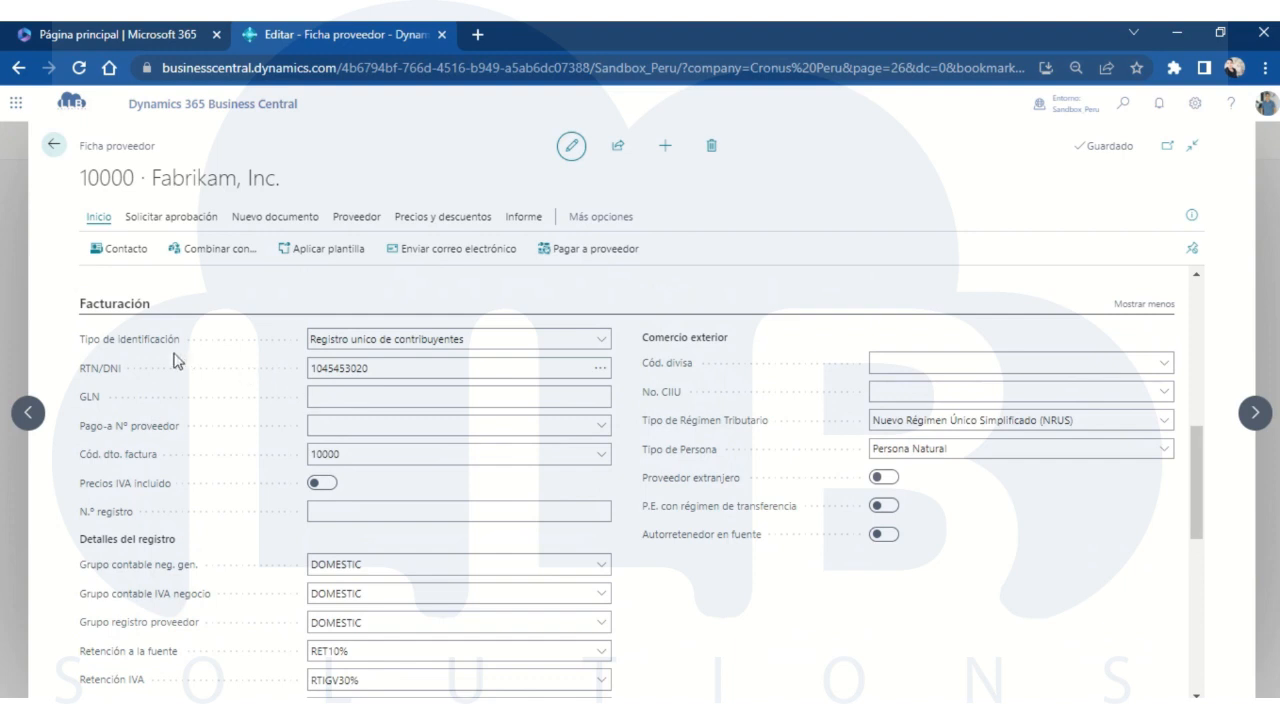
# Examine the options available for Tipo de identificación and Tipo de contribuyente on the vendor card
pyautogui.click(402, 350)
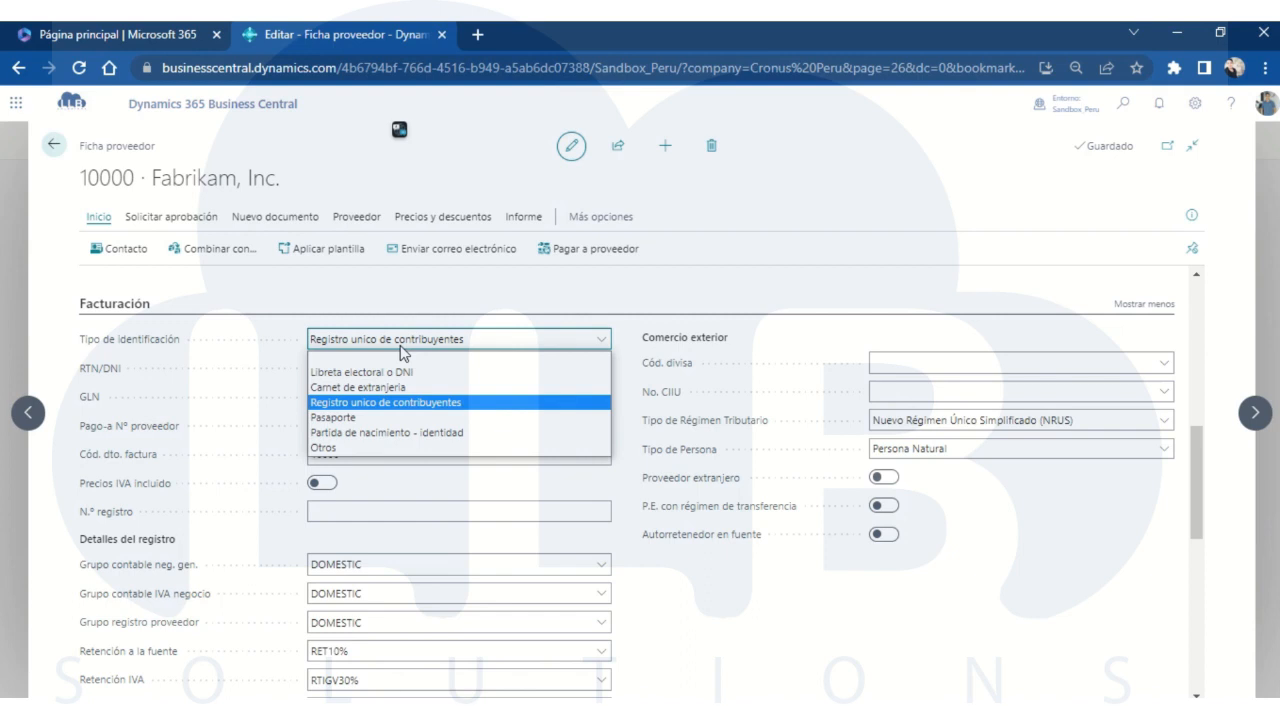
pyautogui.click(400, 350)
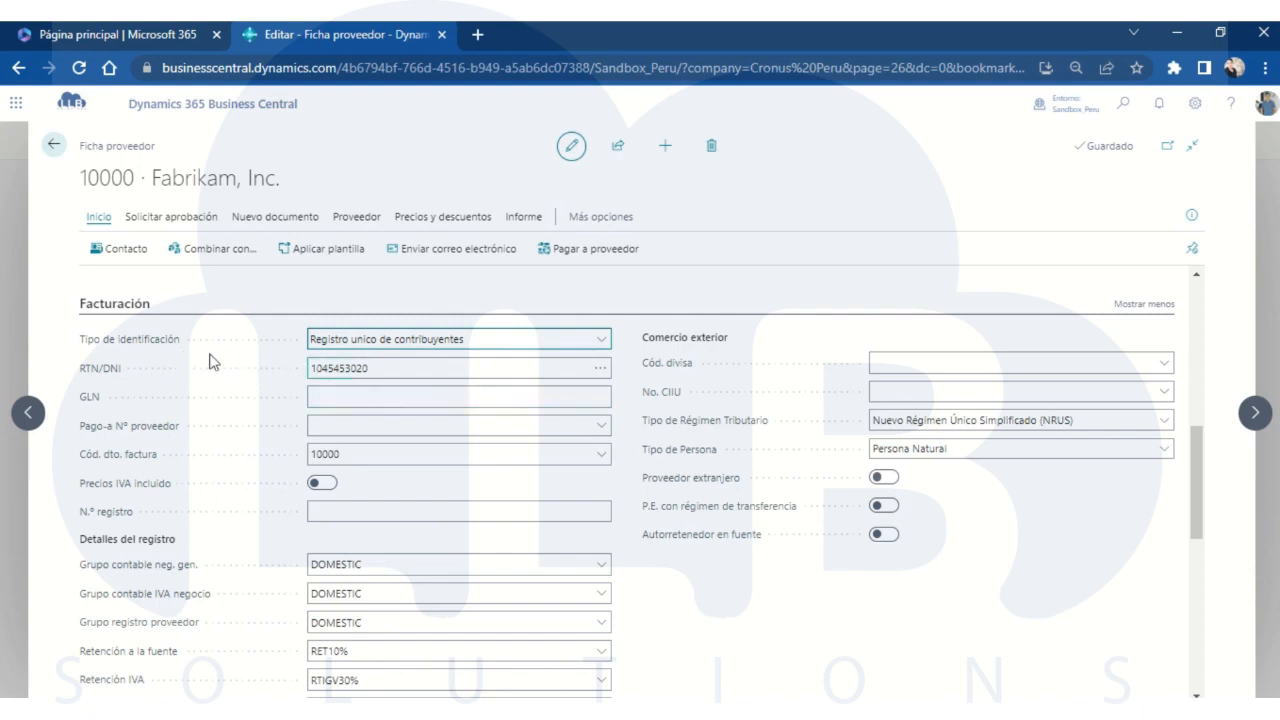
pyautogui.scroll(-3, 270, 385)
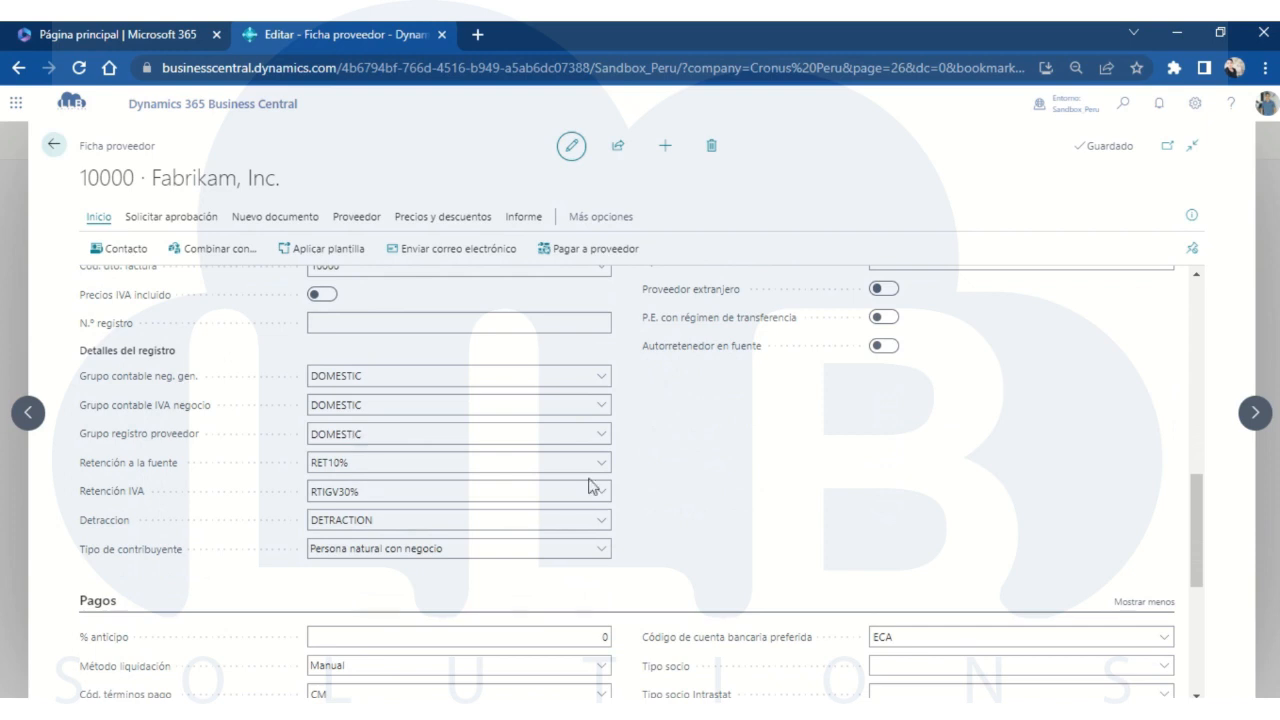
pyautogui.scroll(3, 700, 478)
pyautogui.scroll(-2, 580, 449)
pyautogui.click(362, 550)
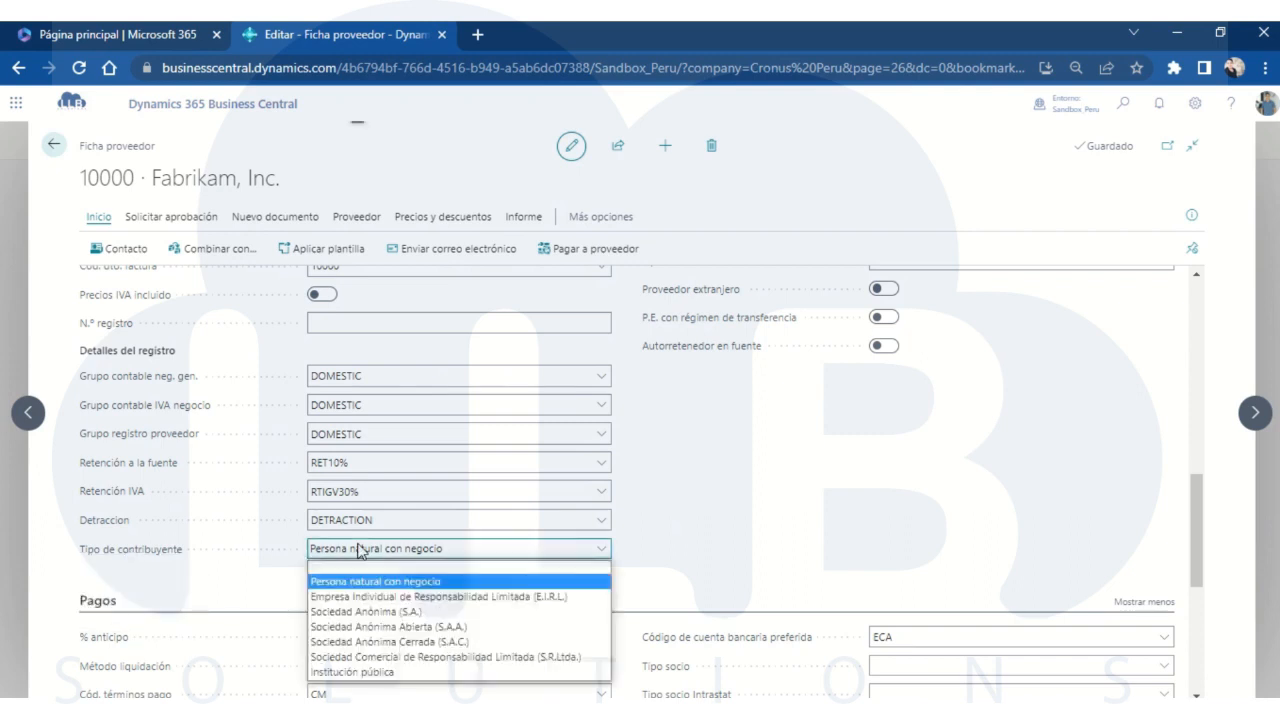
pyautogui.click(360, 550)
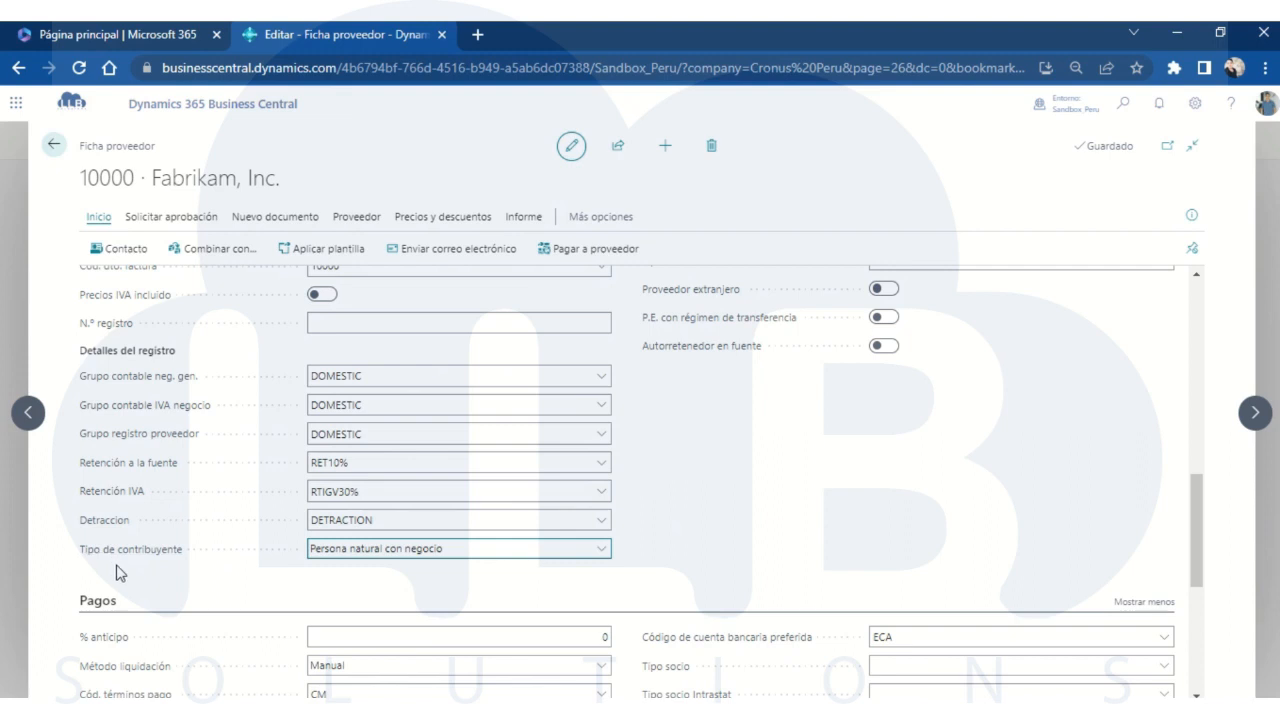
# Examine the options available for Tipo de Régimen Tributario and Tipo de Persona on the vendor card
pyautogui.scroll(3, 846, 537)
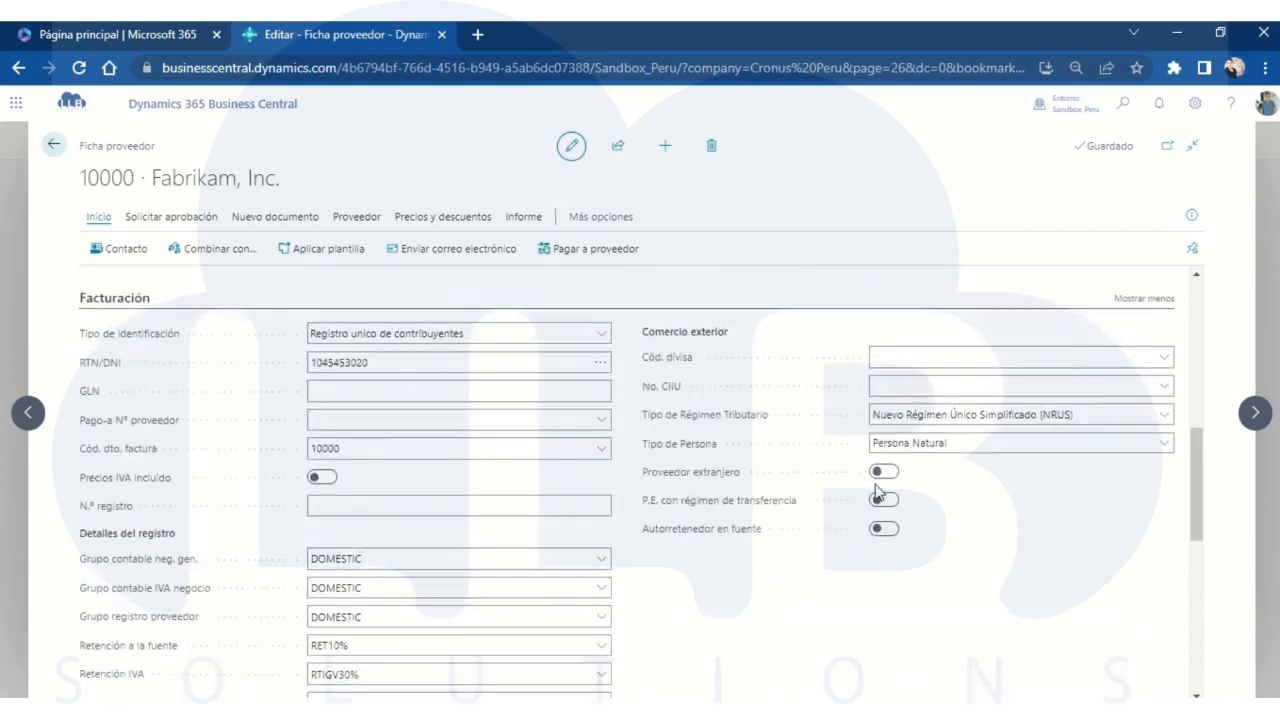
pyautogui.scroll(1, 876, 490)
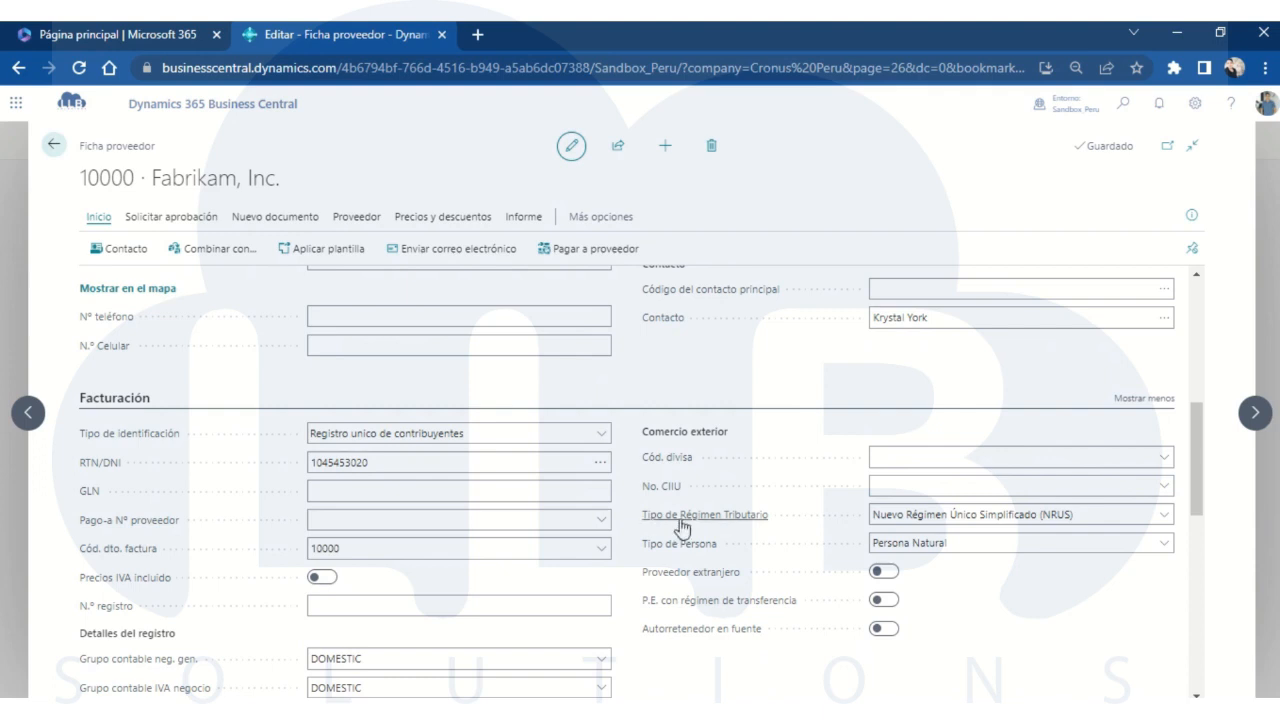
pyautogui.click(908, 517)
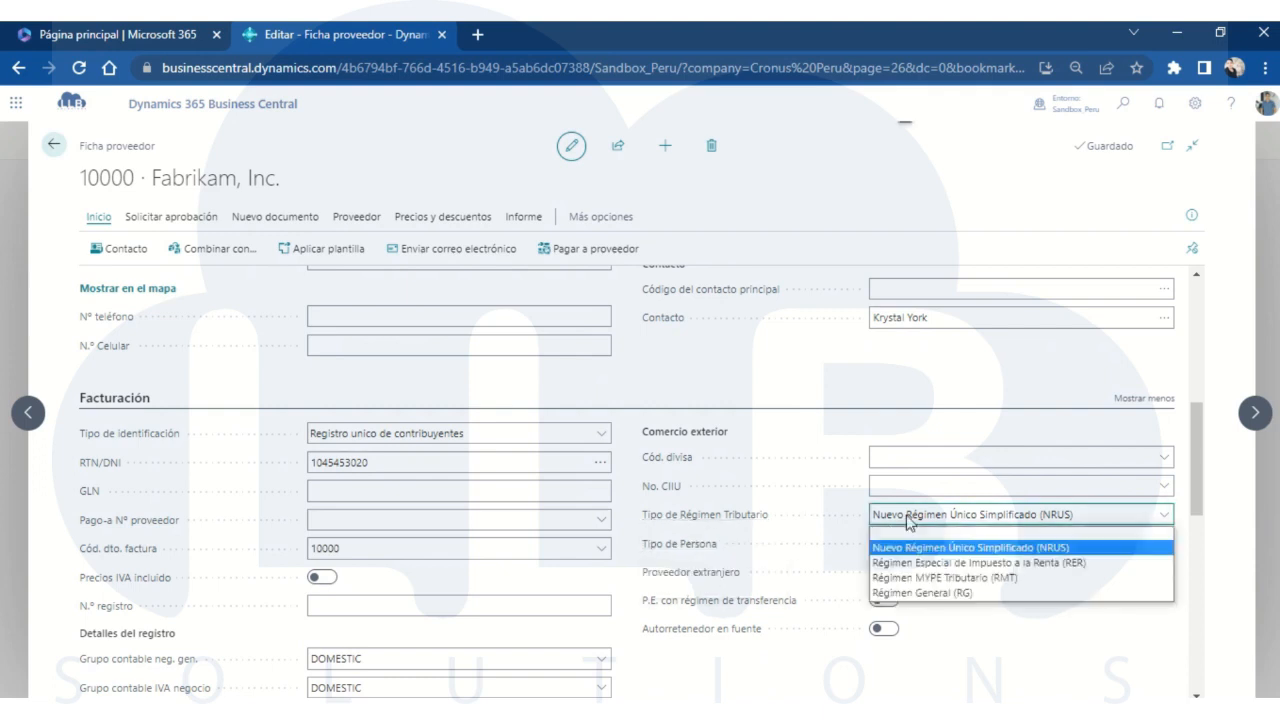
pyautogui.click(908, 517)
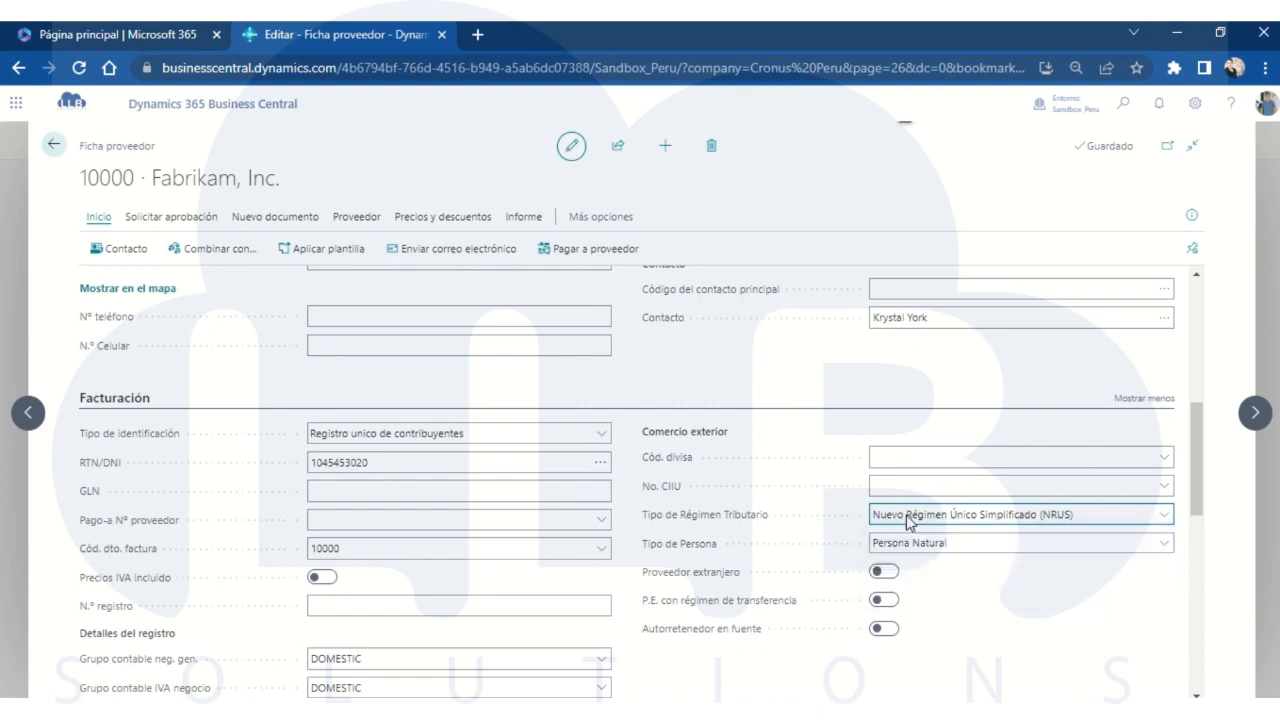
pyautogui.click(908, 517)
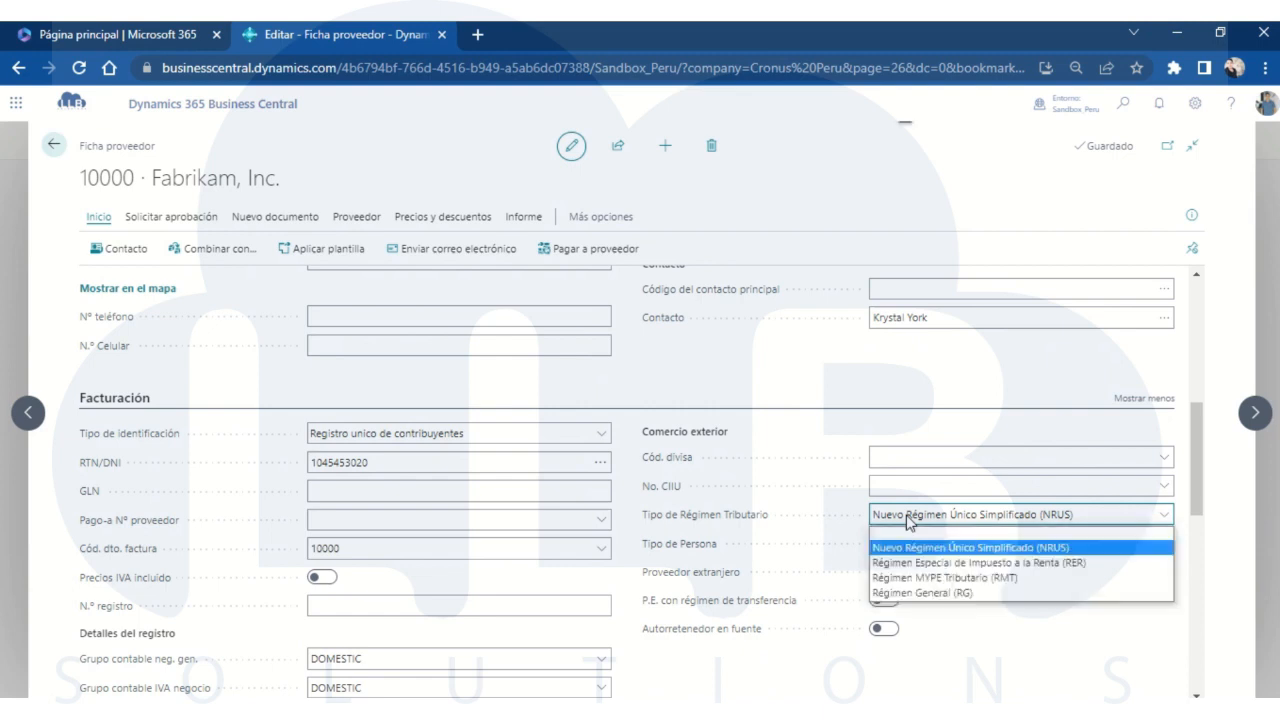
pyautogui.click(908, 517)
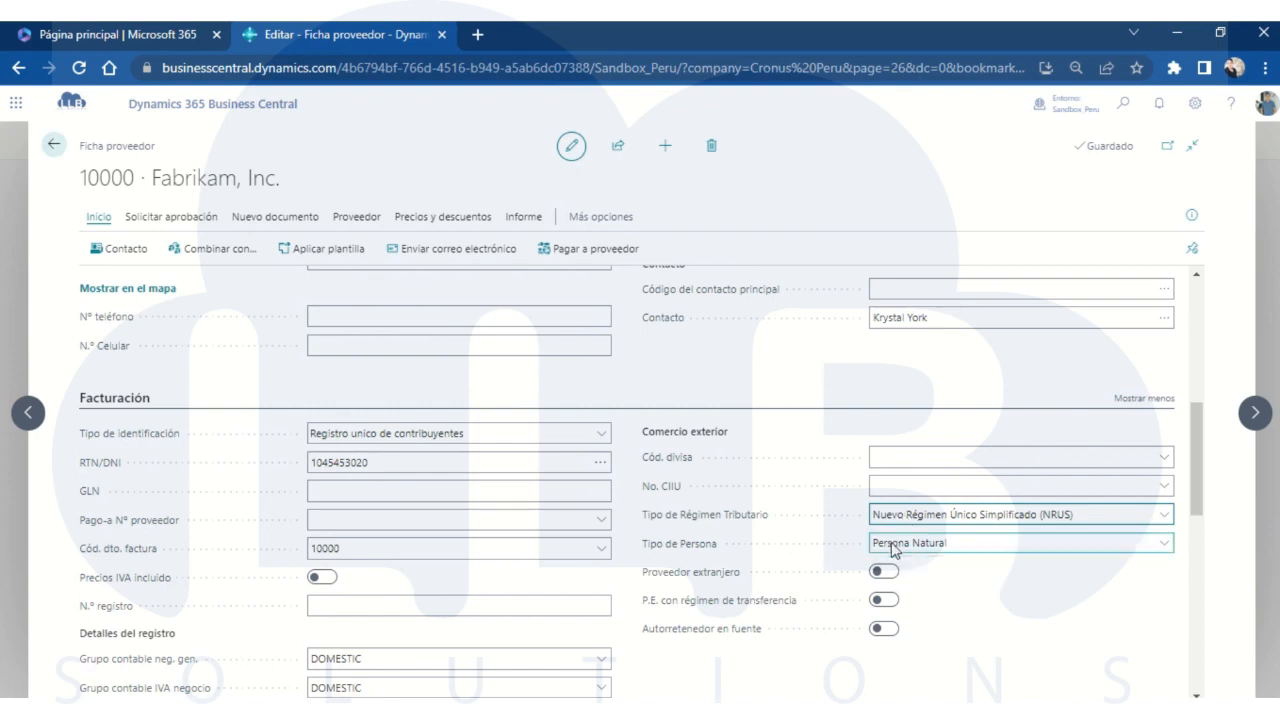
pyautogui.click(893, 548)
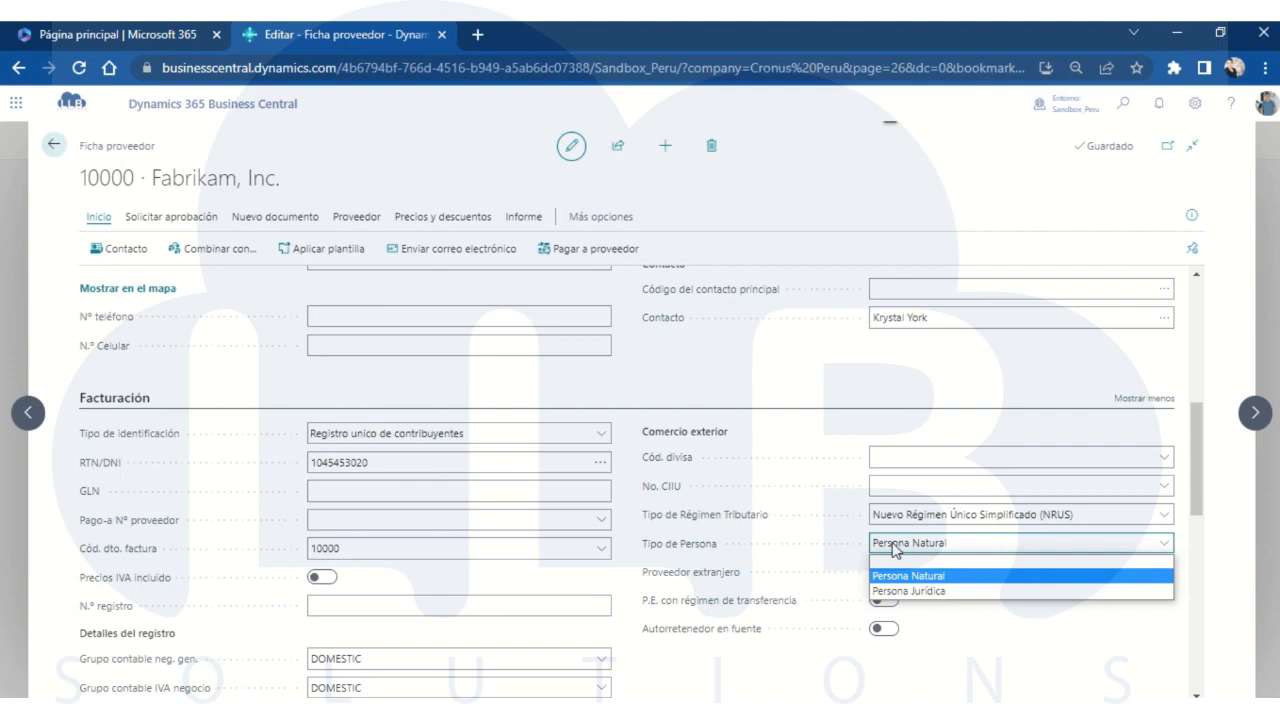
pyautogui.click(893, 548)
# Examine the full list of withholding groups available for Retención a la fuente, closing the list when done
pyautogui.scroll(-3, 620, 620)
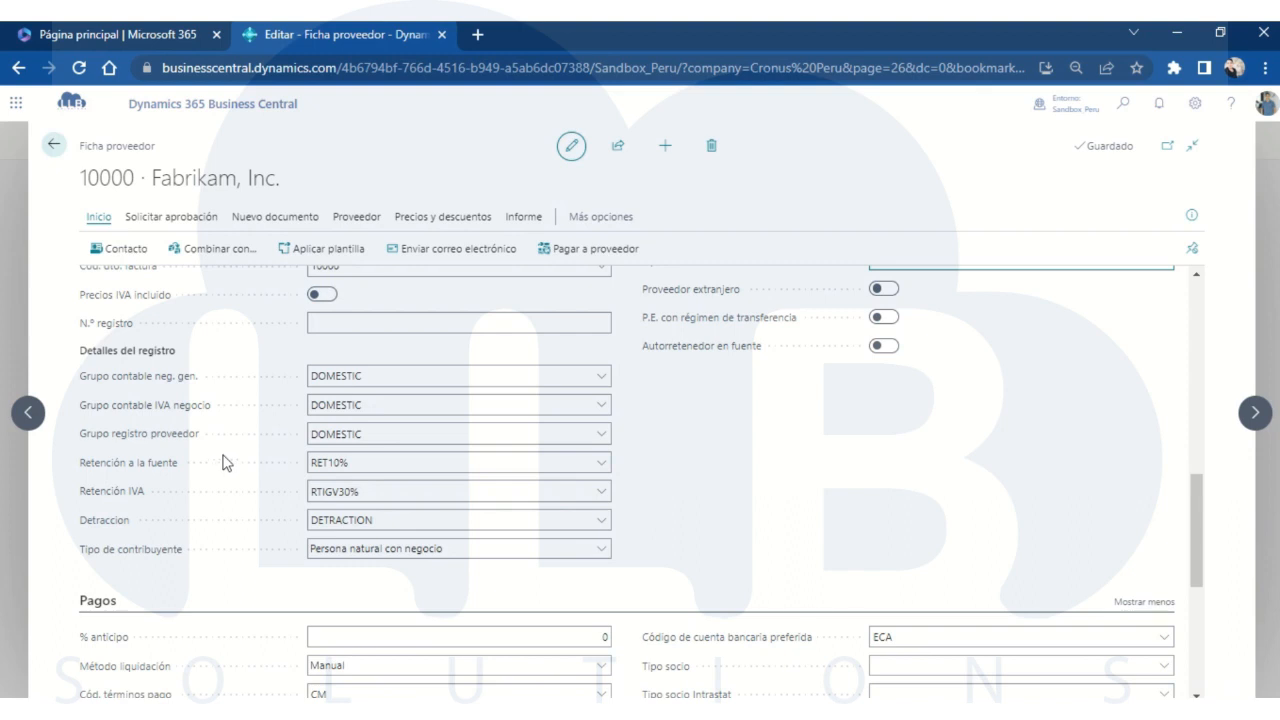
pyautogui.click(433, 466)
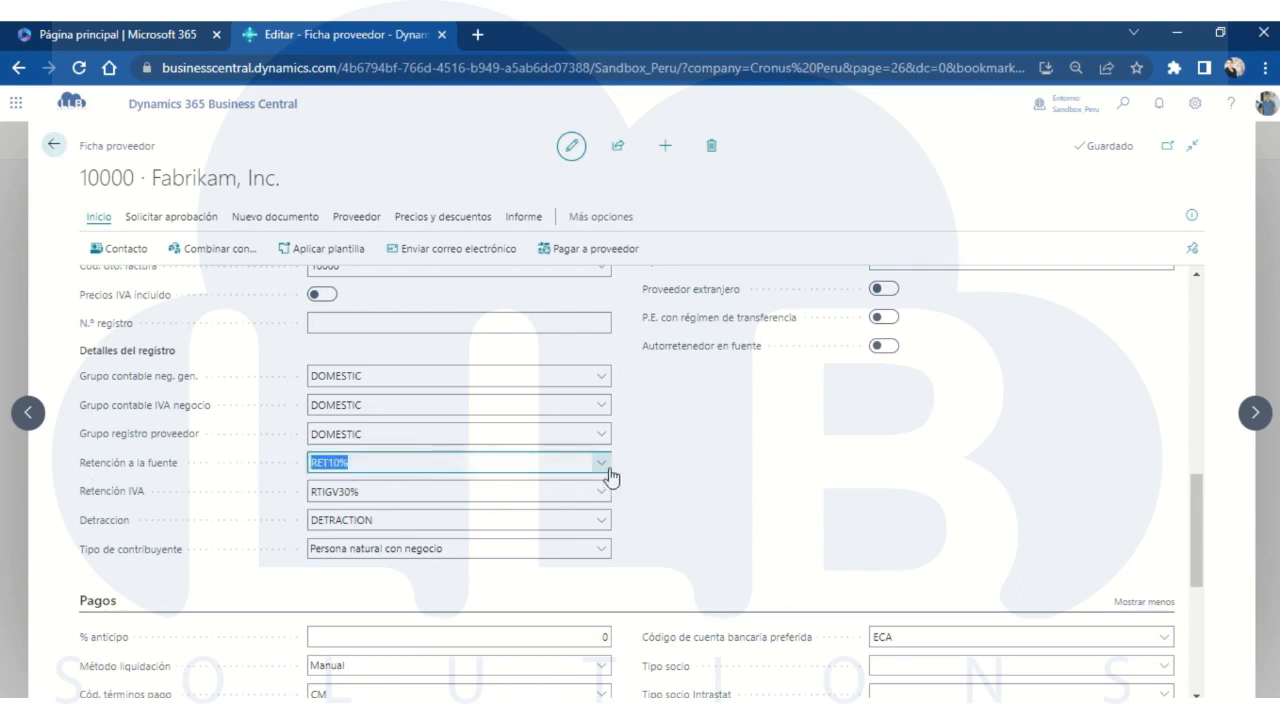
pyautogui.click(604, 470)
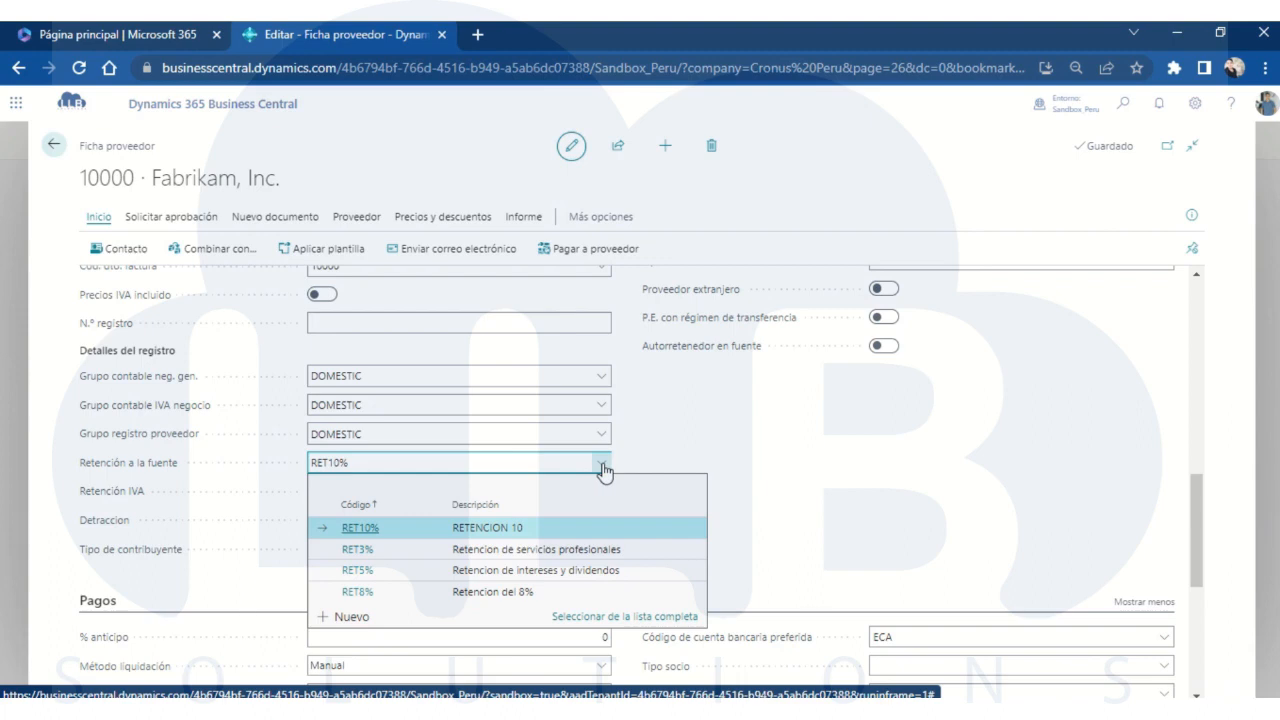
pyautogui.click(628, 617)
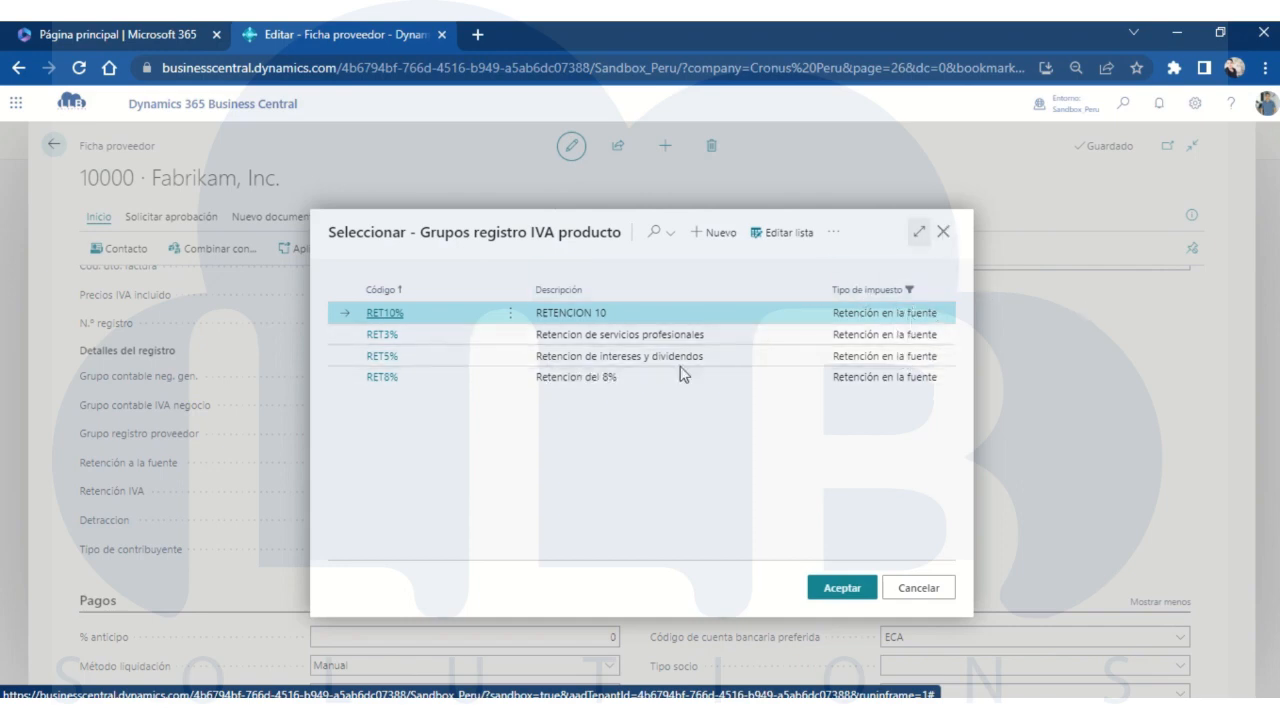
pyautogui.click(190, 577)
# Examine the full list of groups available for Retención IVA, closing the list when done
pyautogui.click(398, 492)
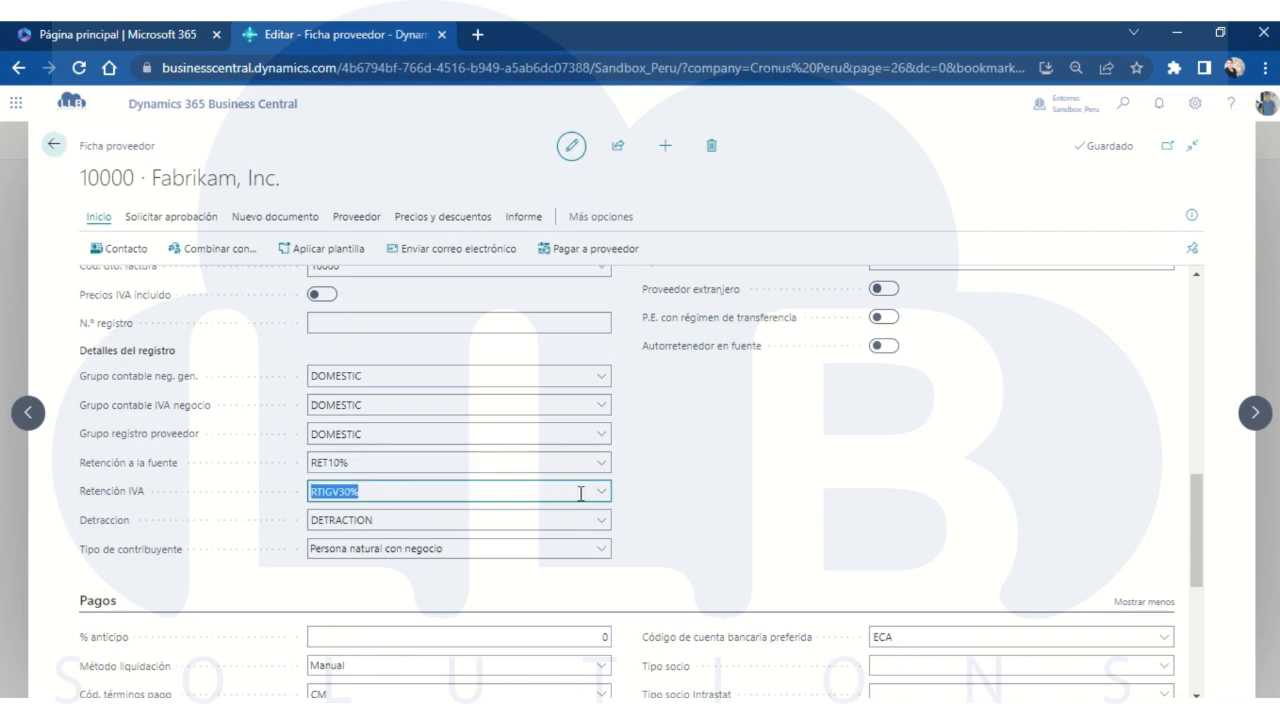
pyautogui.click(598, 494)
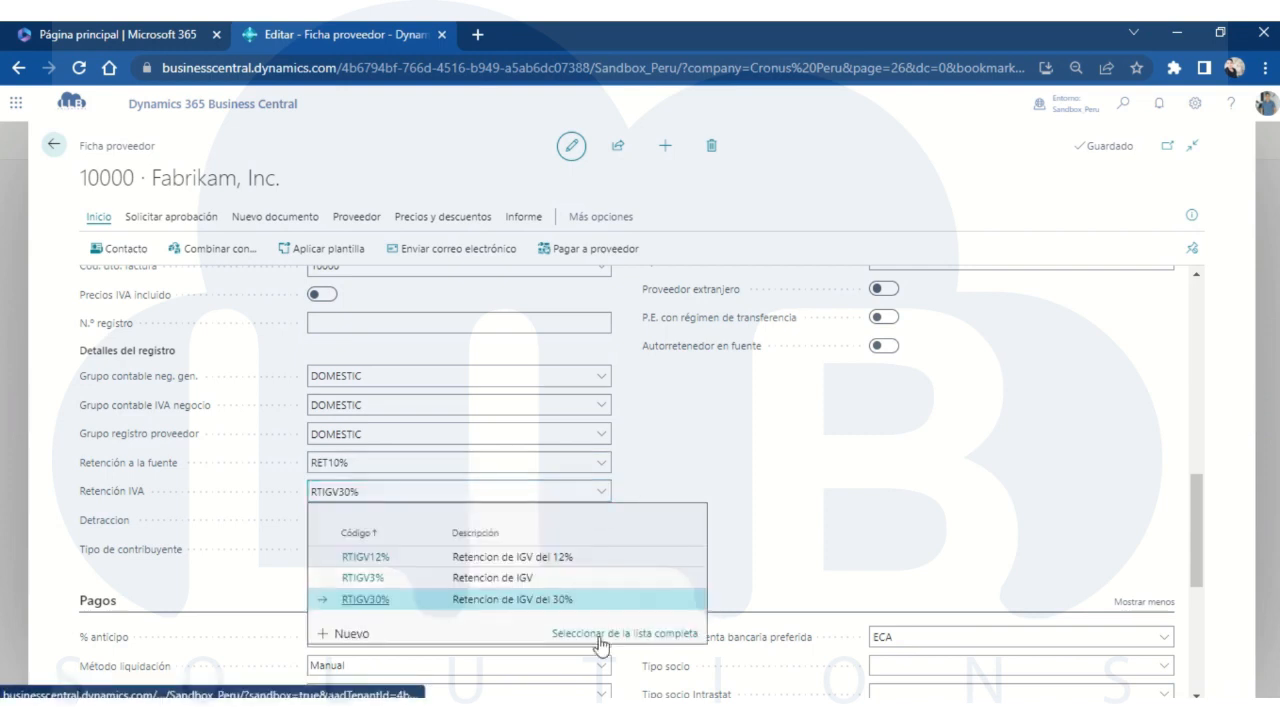
pyautogui.click(599, 636)
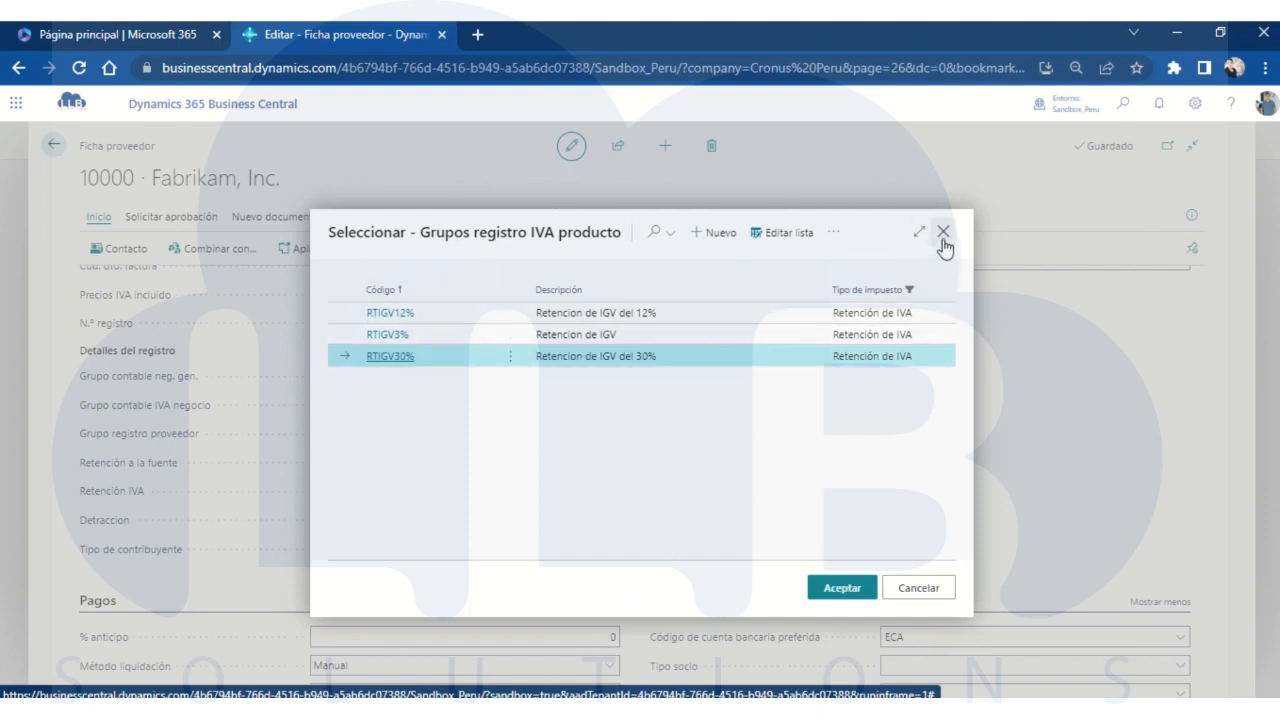
pyautogui.doubleClick(620, 356)
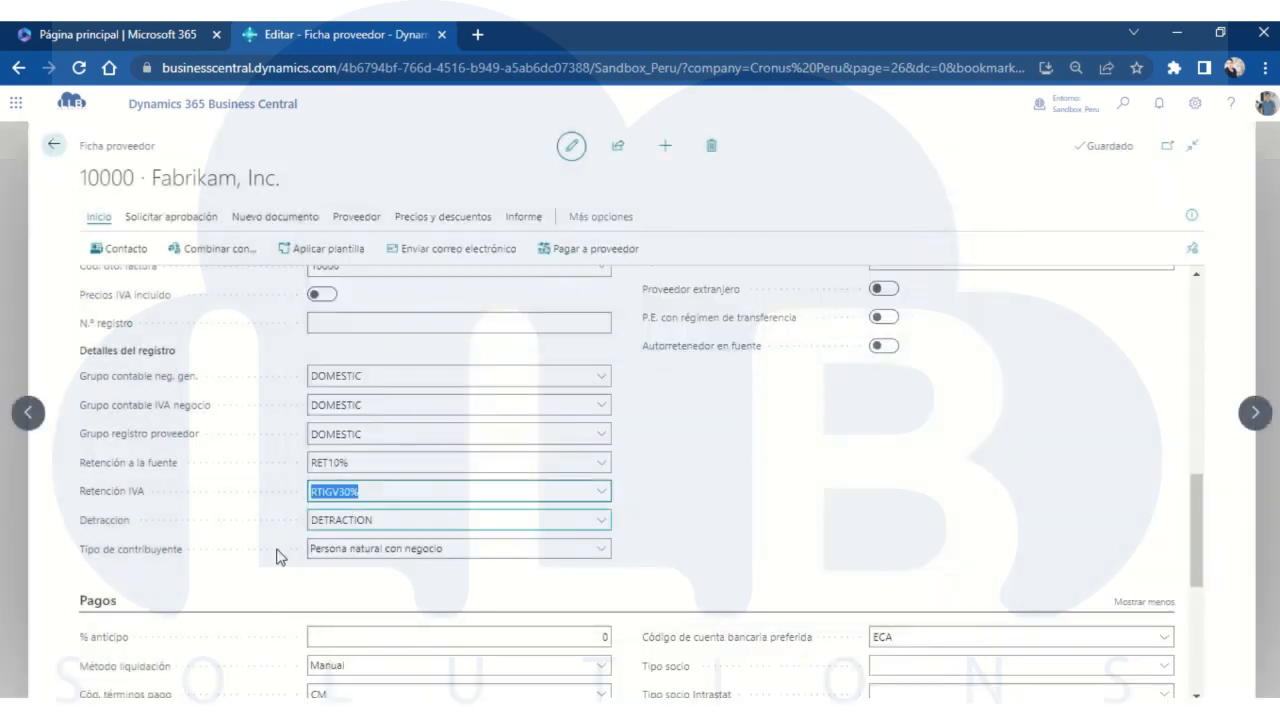
# Examine the full list of vendor posting groups for Detraccion, including the Cta. proveedor account of the DETRACTION group
pyautogui.click(326, 520)
pyautogui.click(601, 522)
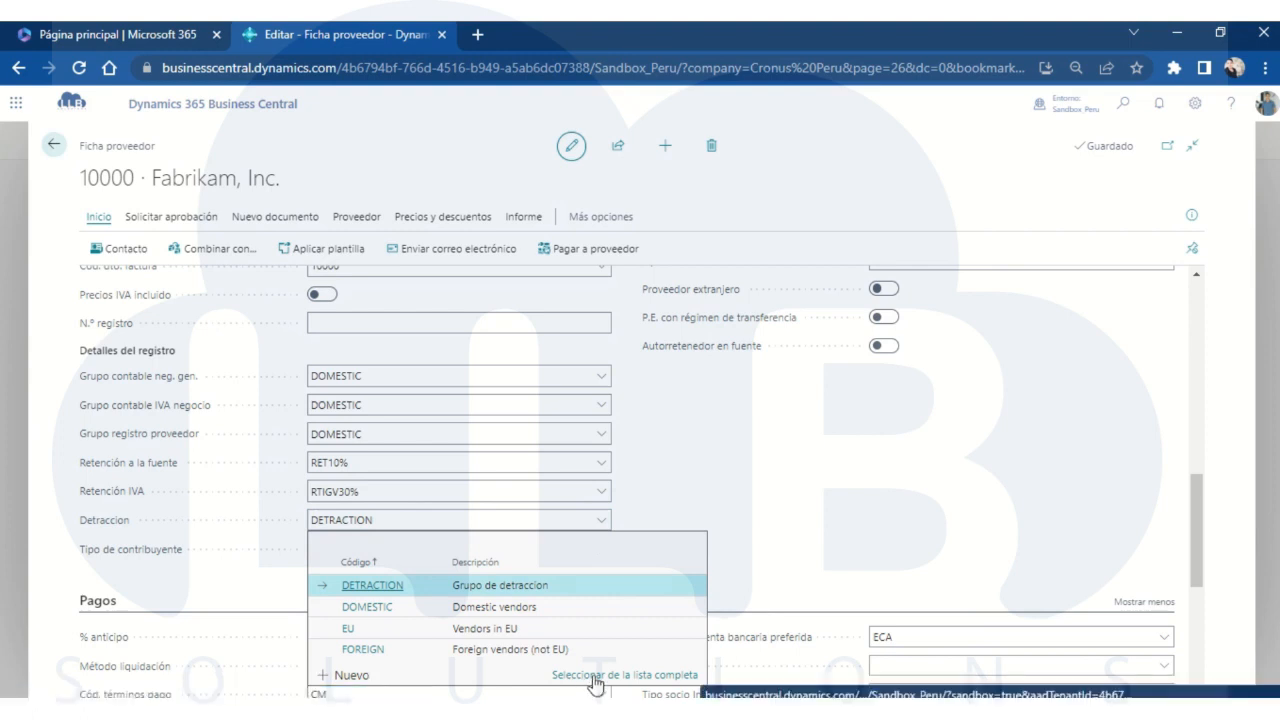
pyautogui.click(596, 677)
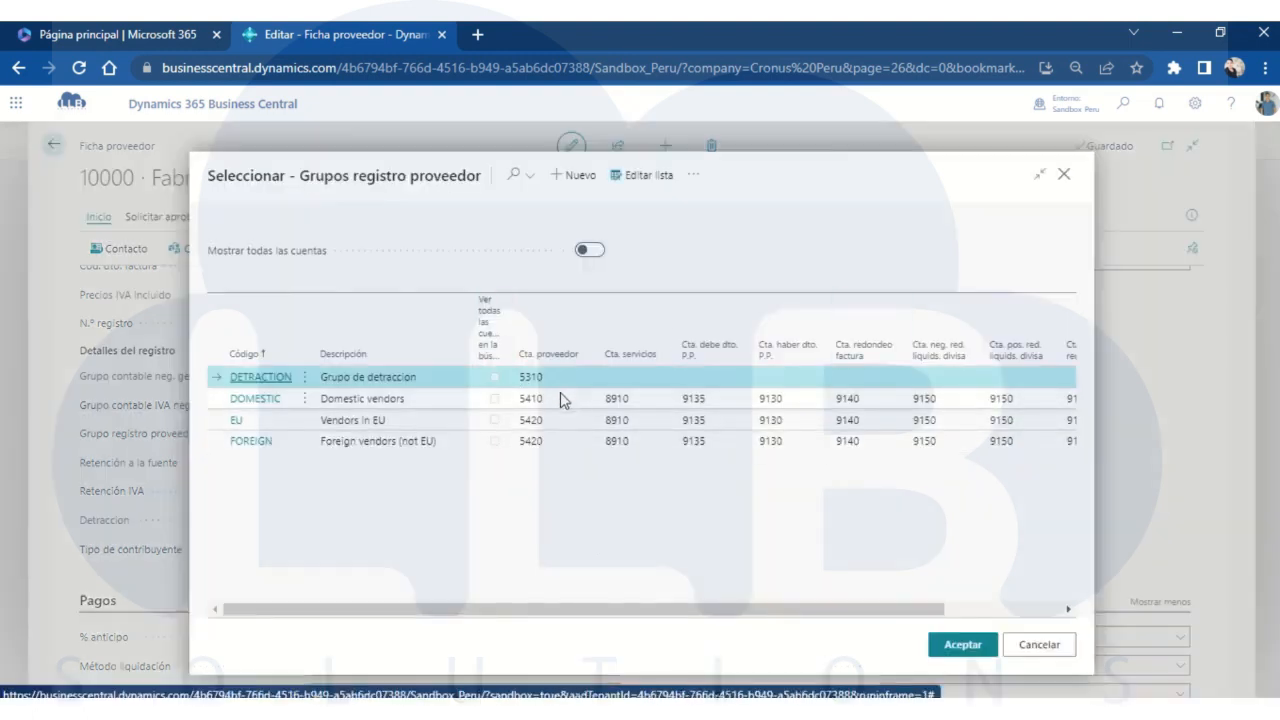
pyautogui.click(532, 377)
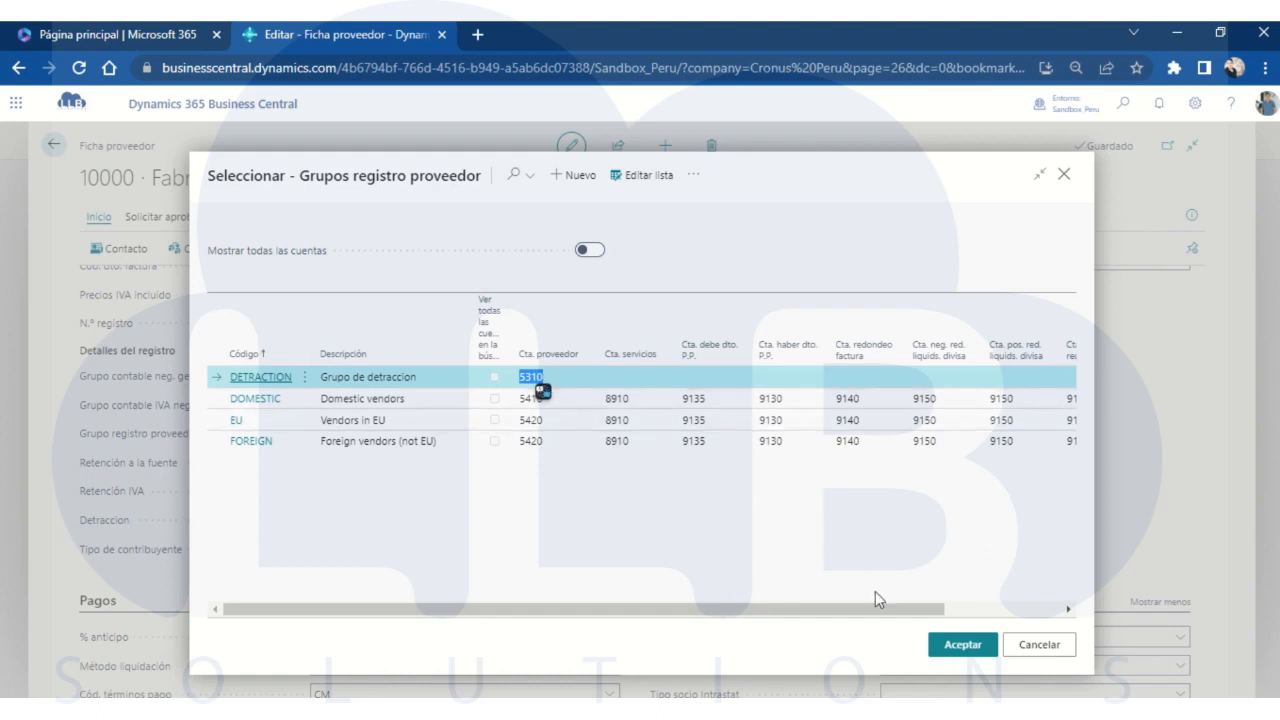
pyautogui.click(930, 645)
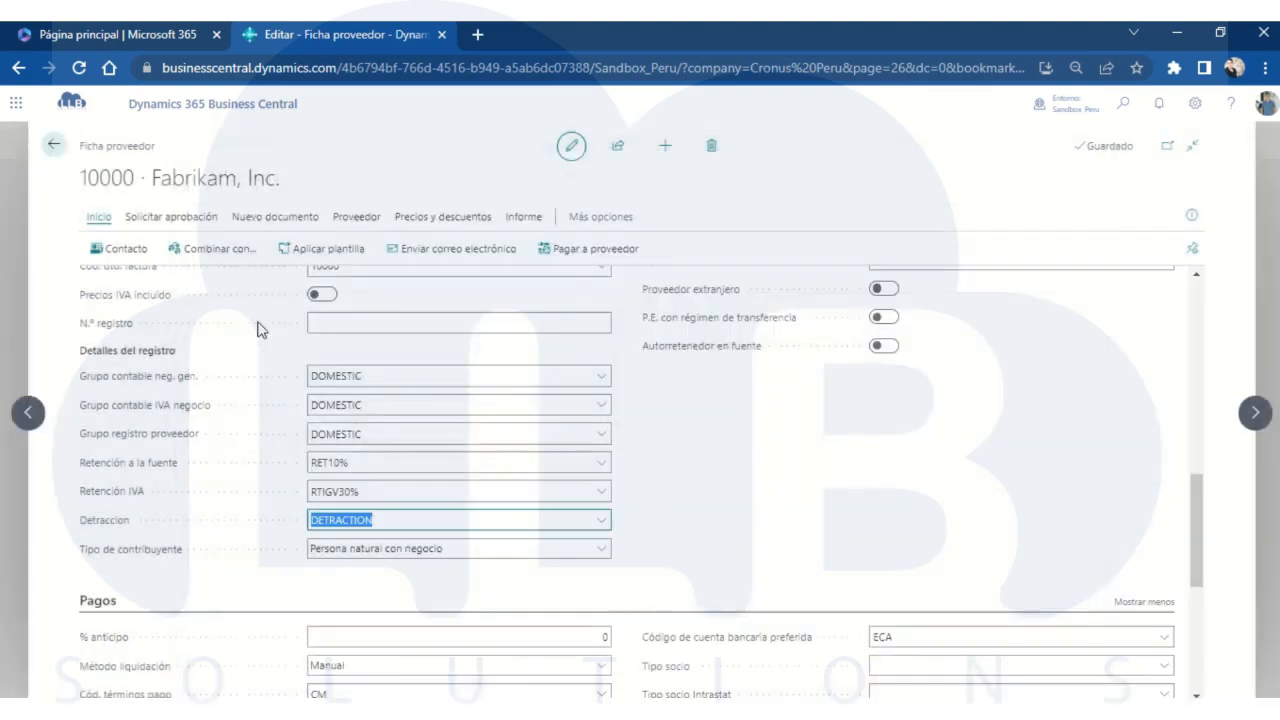
# Leave the vendor card and open the customer card of Adatum Corporation from the sales customer list at its Facturación section
pyautogui.click(50, 146)
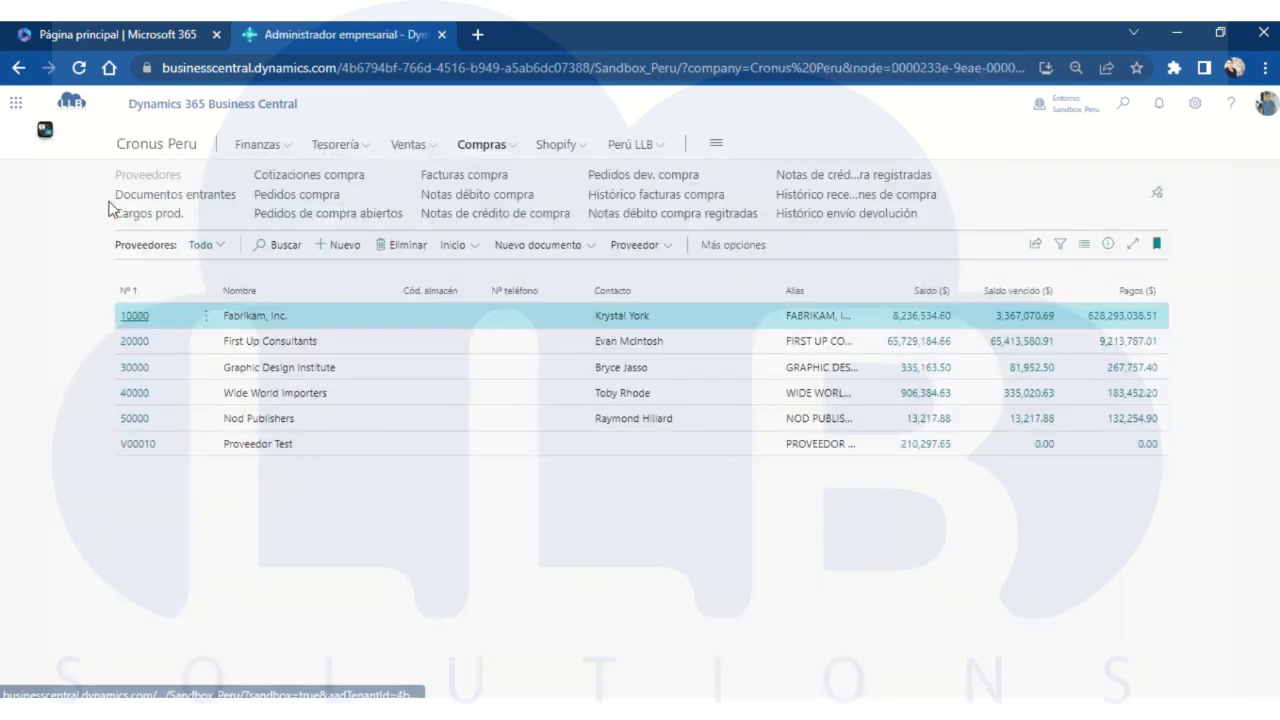
pyautogui.click(408, 145)
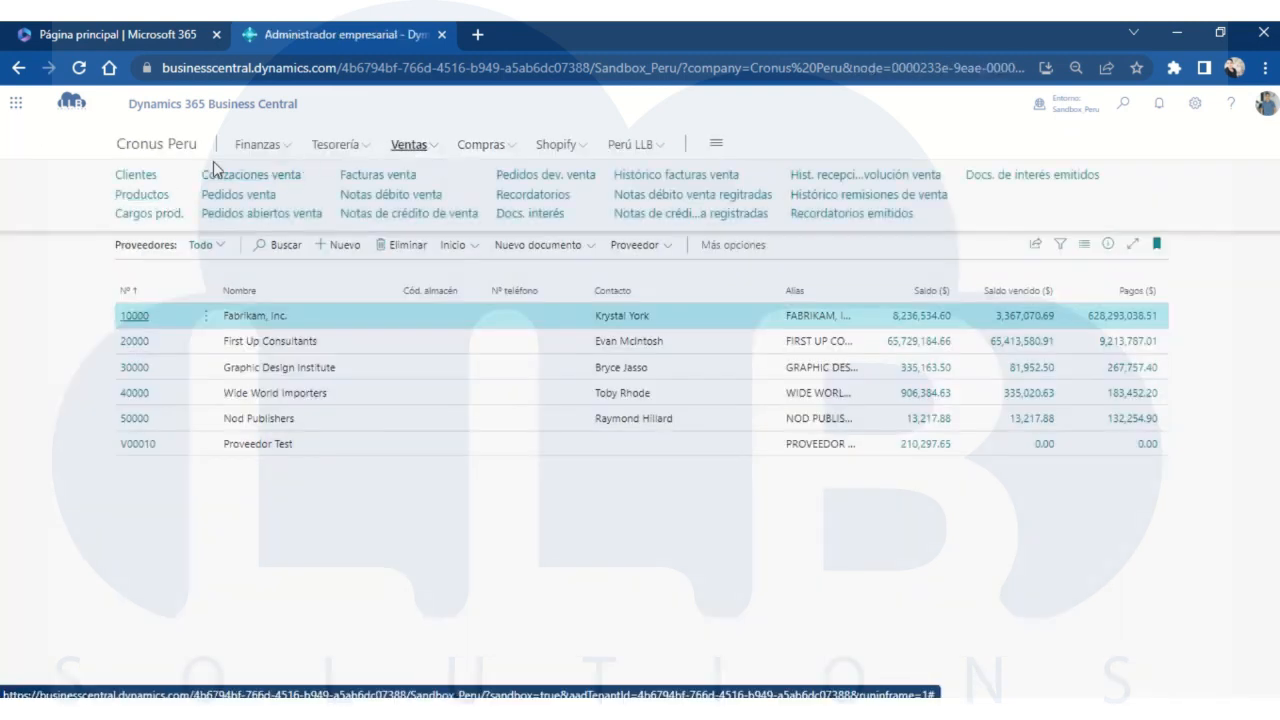
pyautogui.click(143, 176)
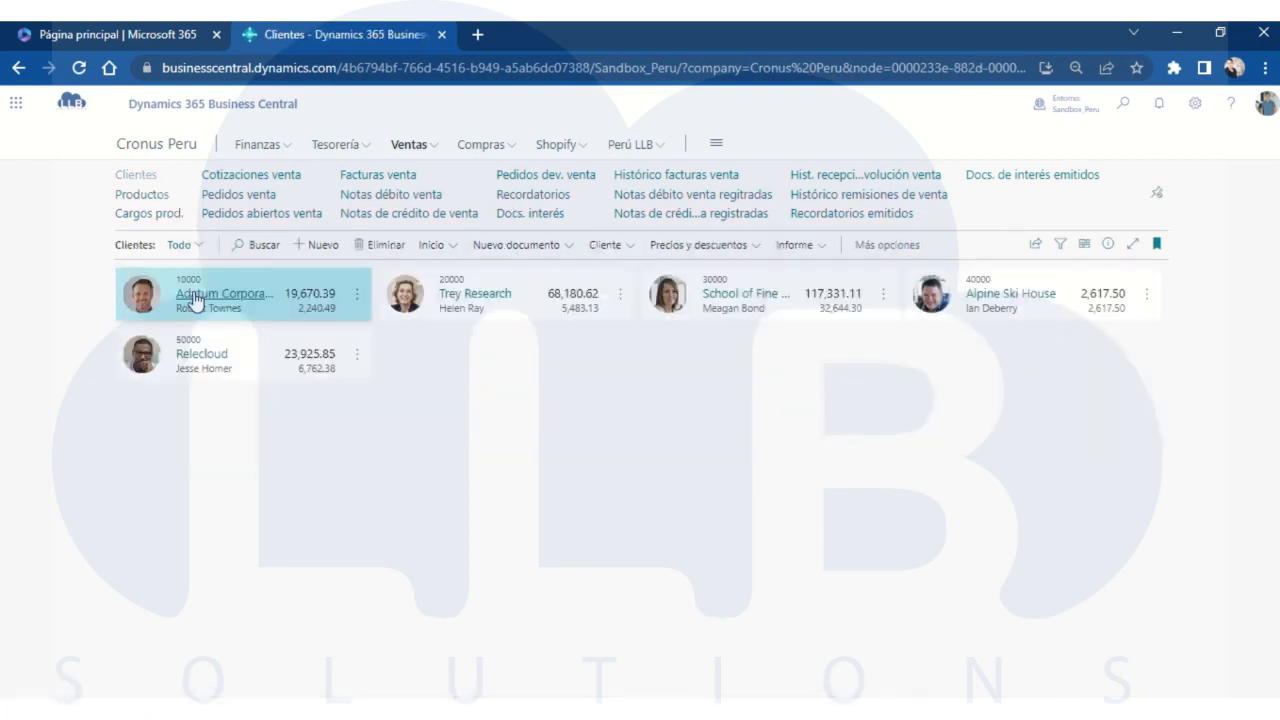
pyautogui.click(195, 297)
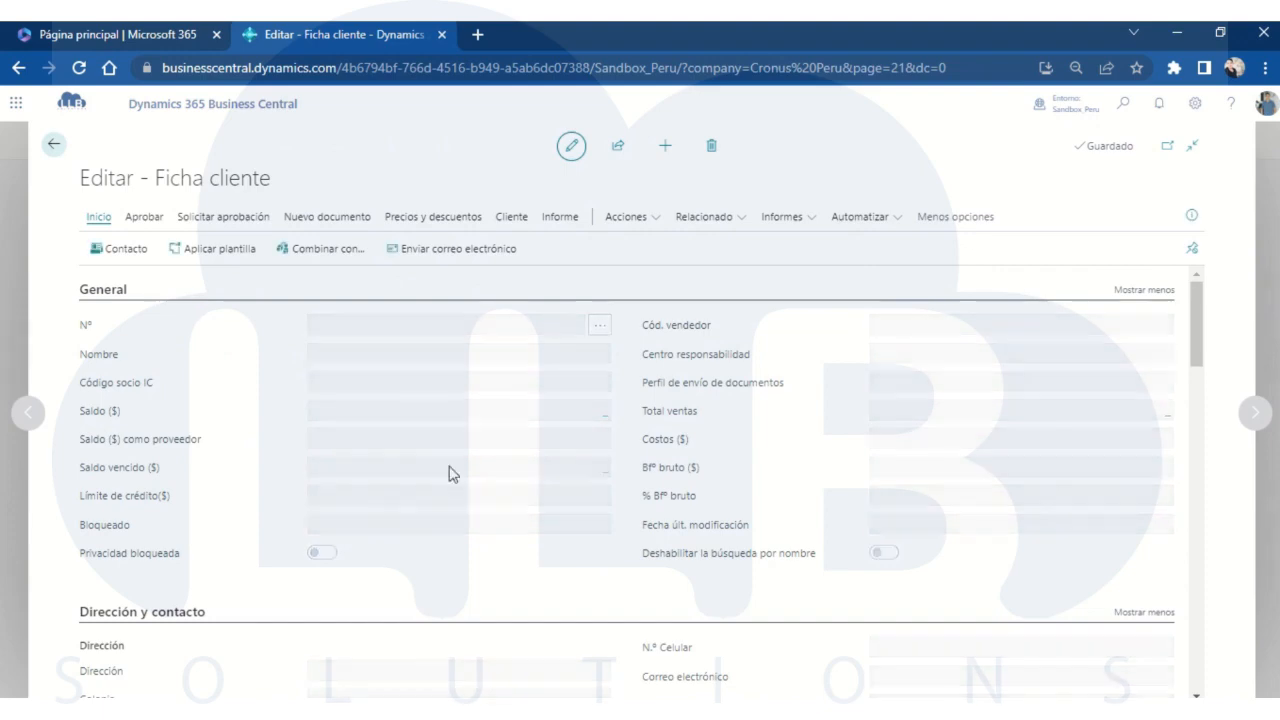
pyautogui.scroll(-6, 449, 520)
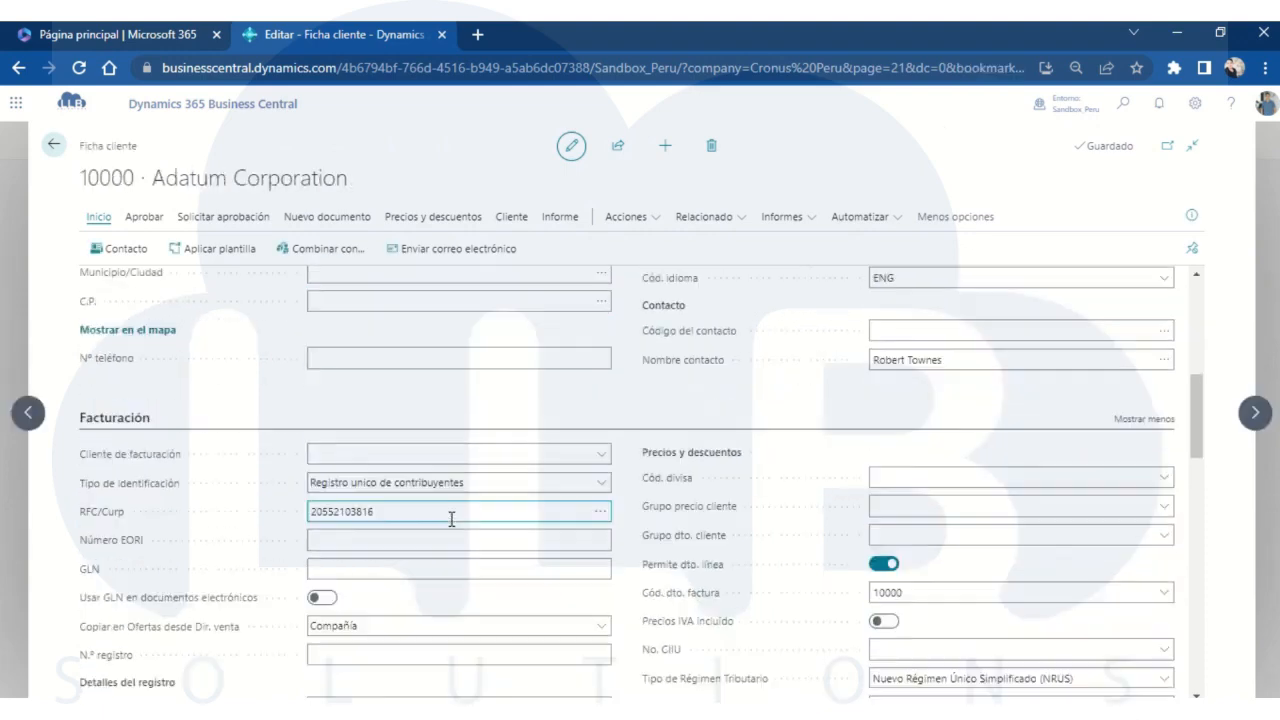
pyautogui.scroll(-2, 449, 520)
pyautogui.scroll(2, 141, 427)
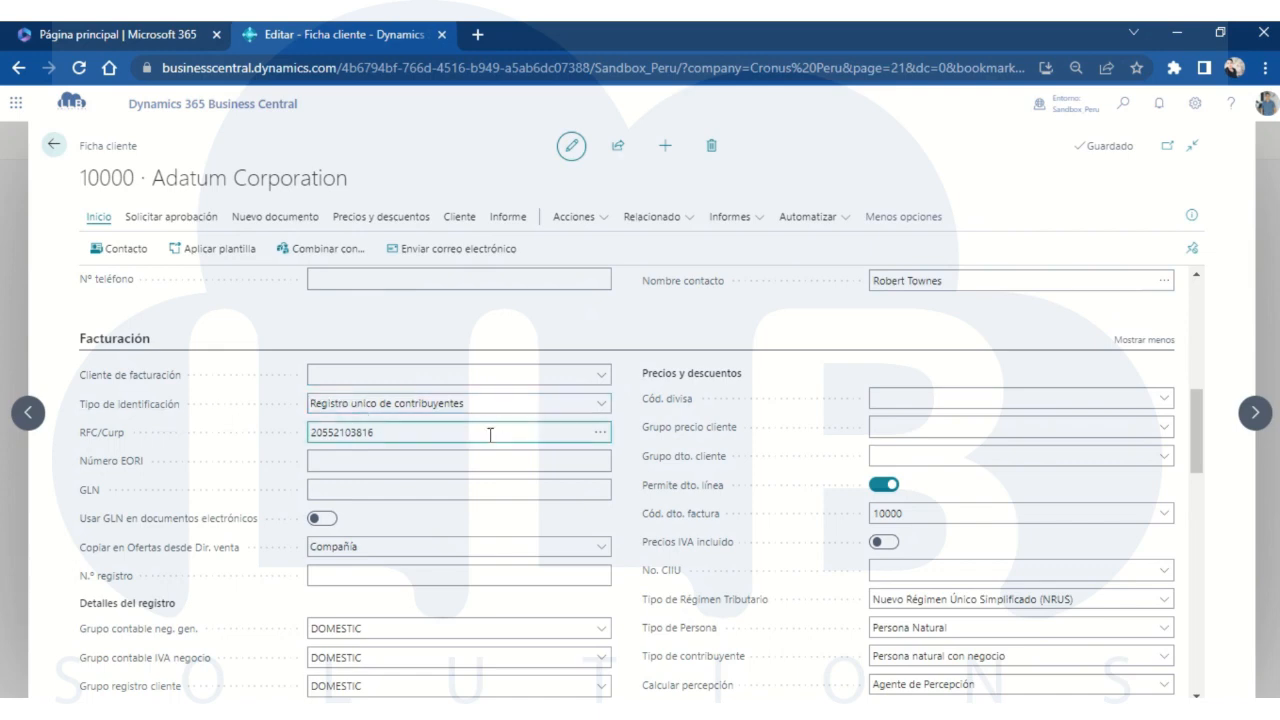
# Examine the customer card's tax regime, taxpayer type and withholding fields, including the options available for Calcular percepción
pyautogui.scroll(-4, 399, 440)
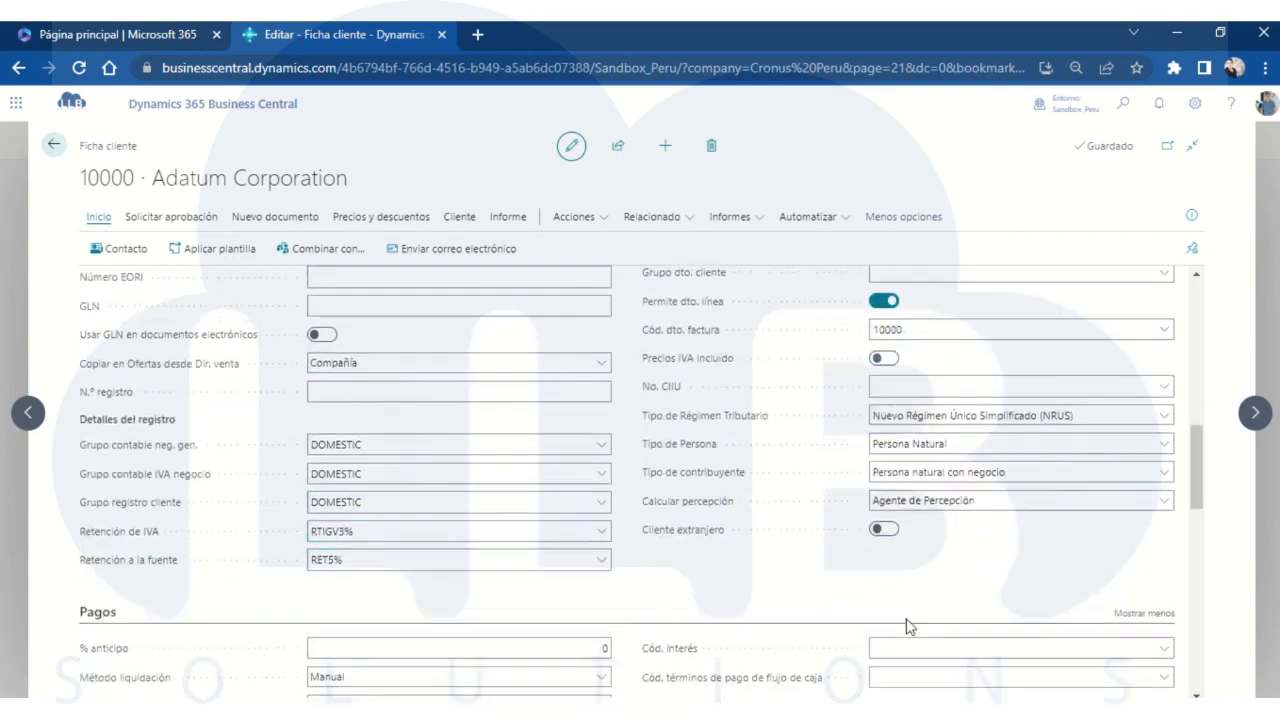
pyautogui.scroll(2, 900, 620)
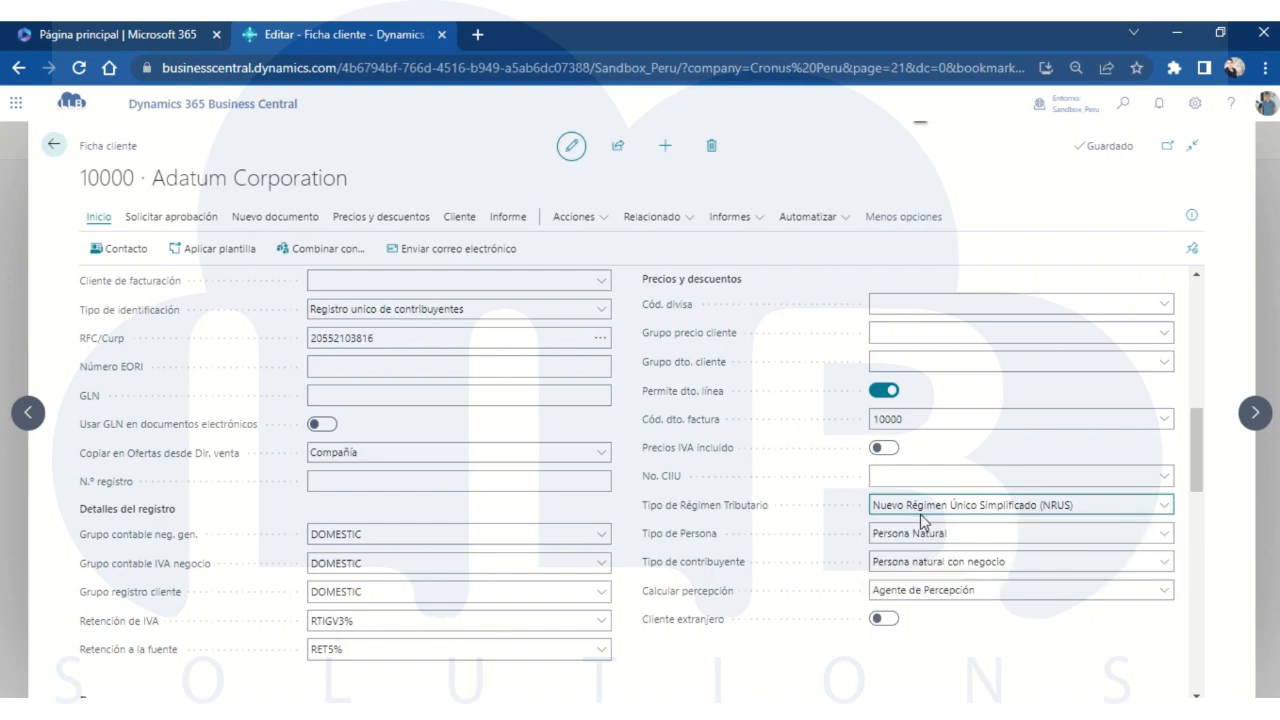
pyautogui.click(896, 564)
pyautogui.click(895, 566)
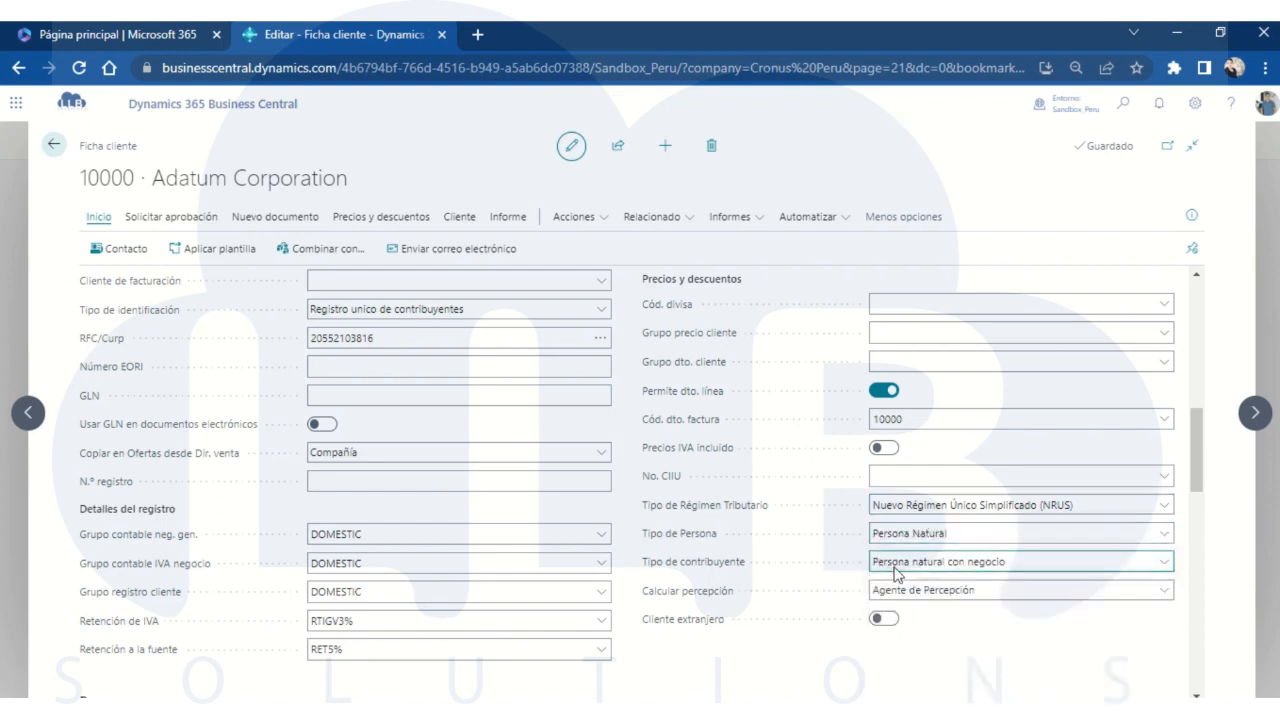
pyautogui.click(896, 594)
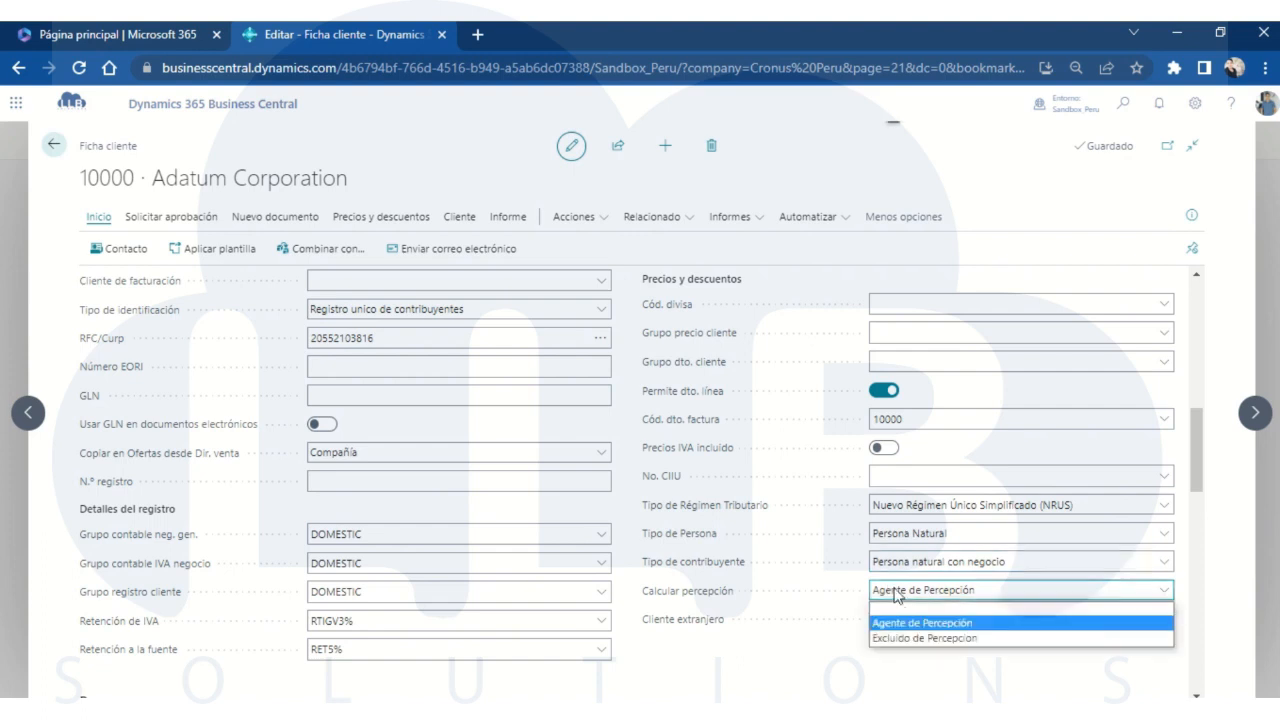
pyautogui.click(896, 597)
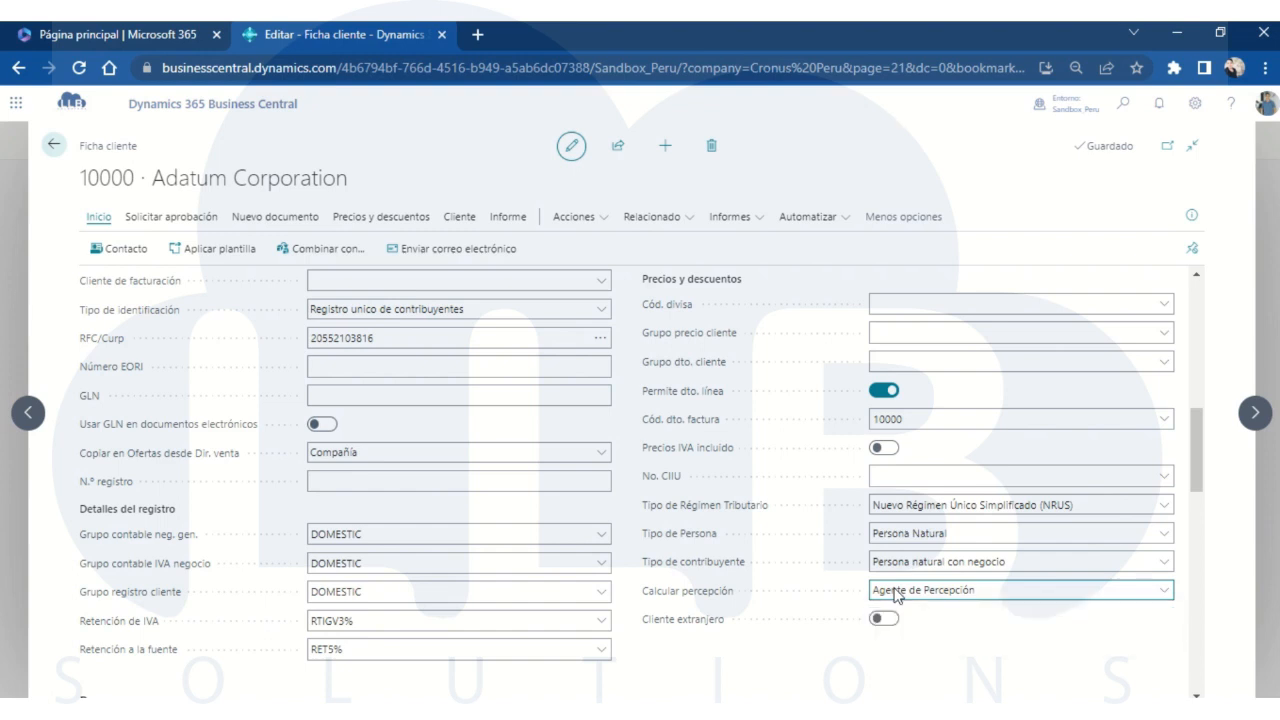
pyautogui.click(963, 597)
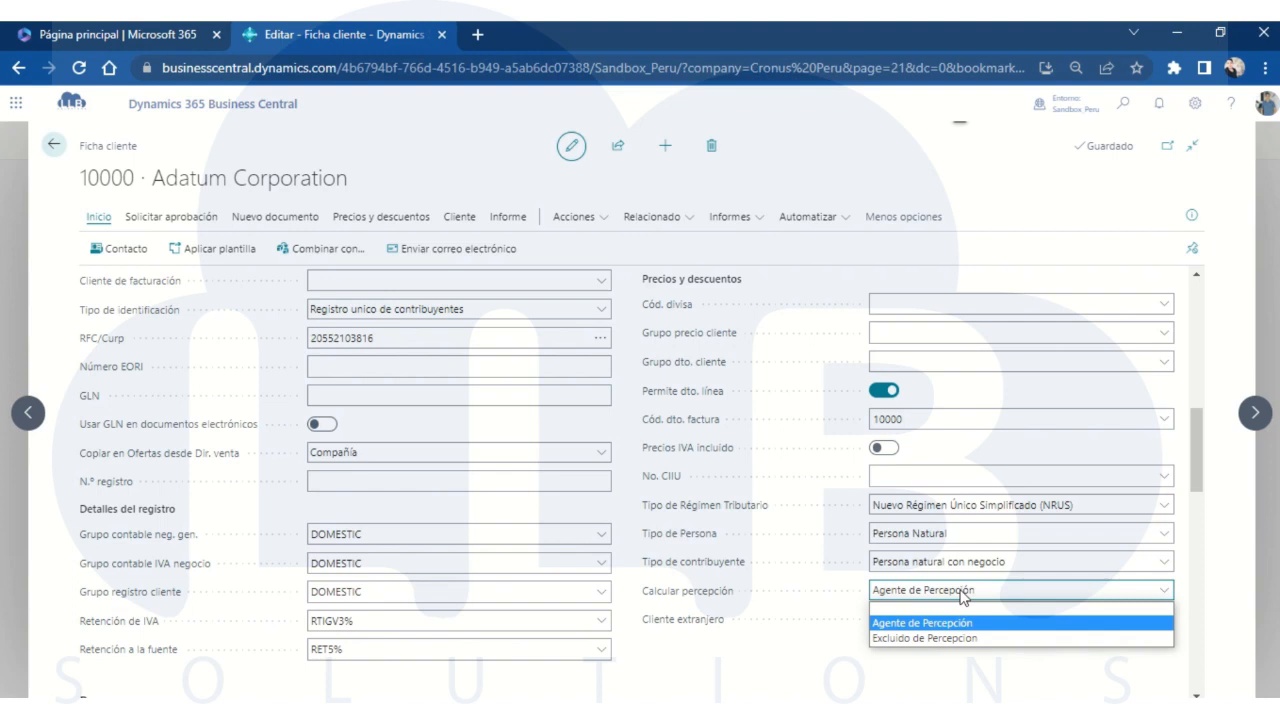
pyautogui.click(800, 572)
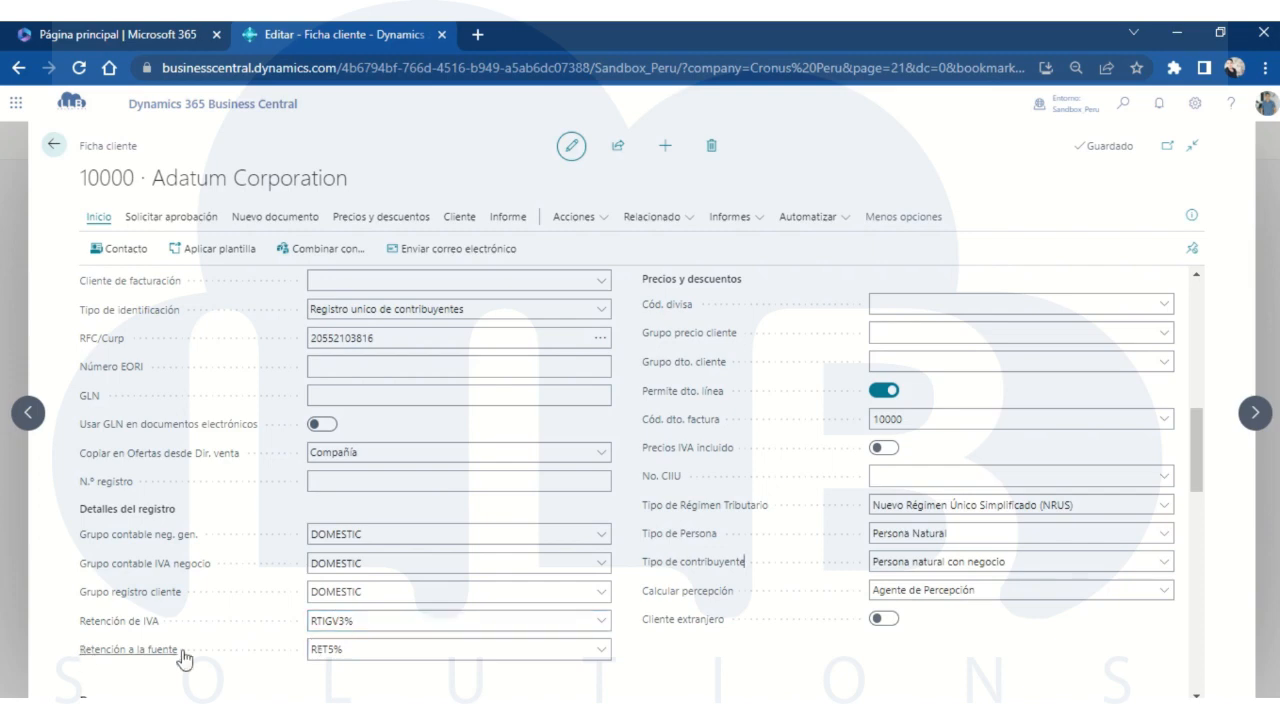
pyautogui.click(343, 650)
pyautogui.scroll(-1, 745, 517)
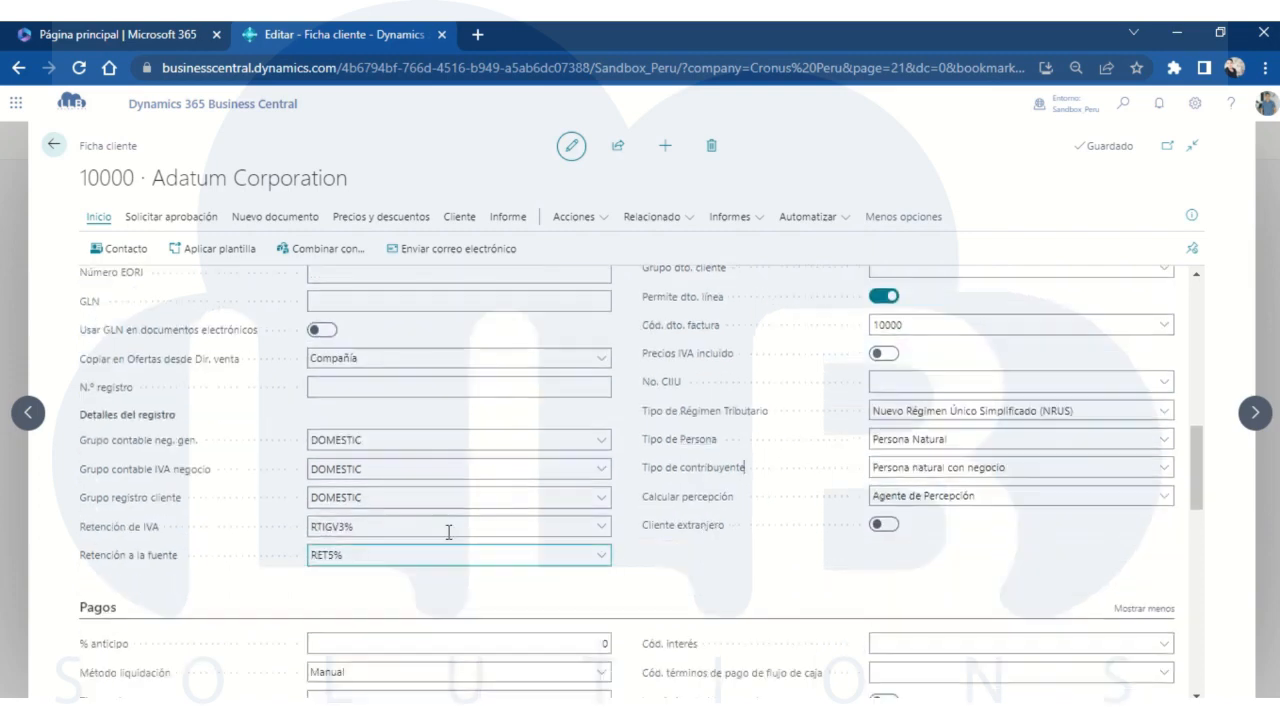
# Leave the customer card and open the Perú LLB Terceros list, widening the Tipo de identificación column to fit its contents
pyautogui.click(54, 147)
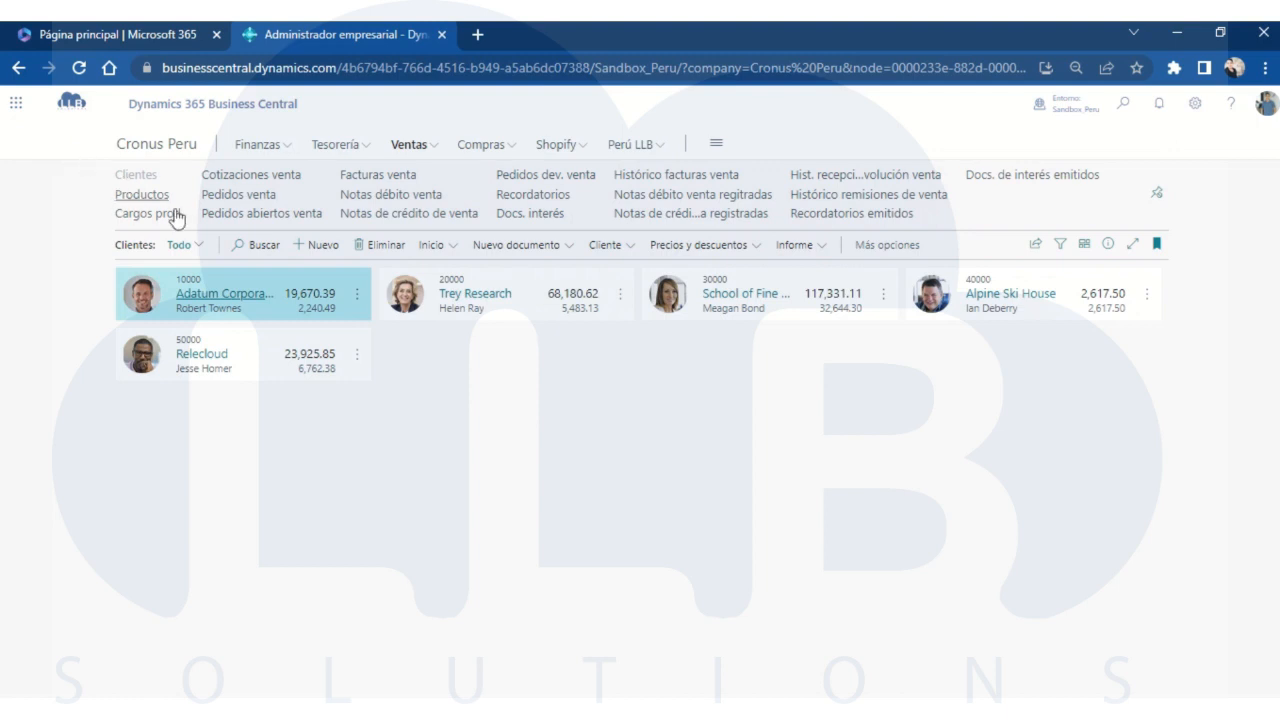
pyautogui.click(634, 148)
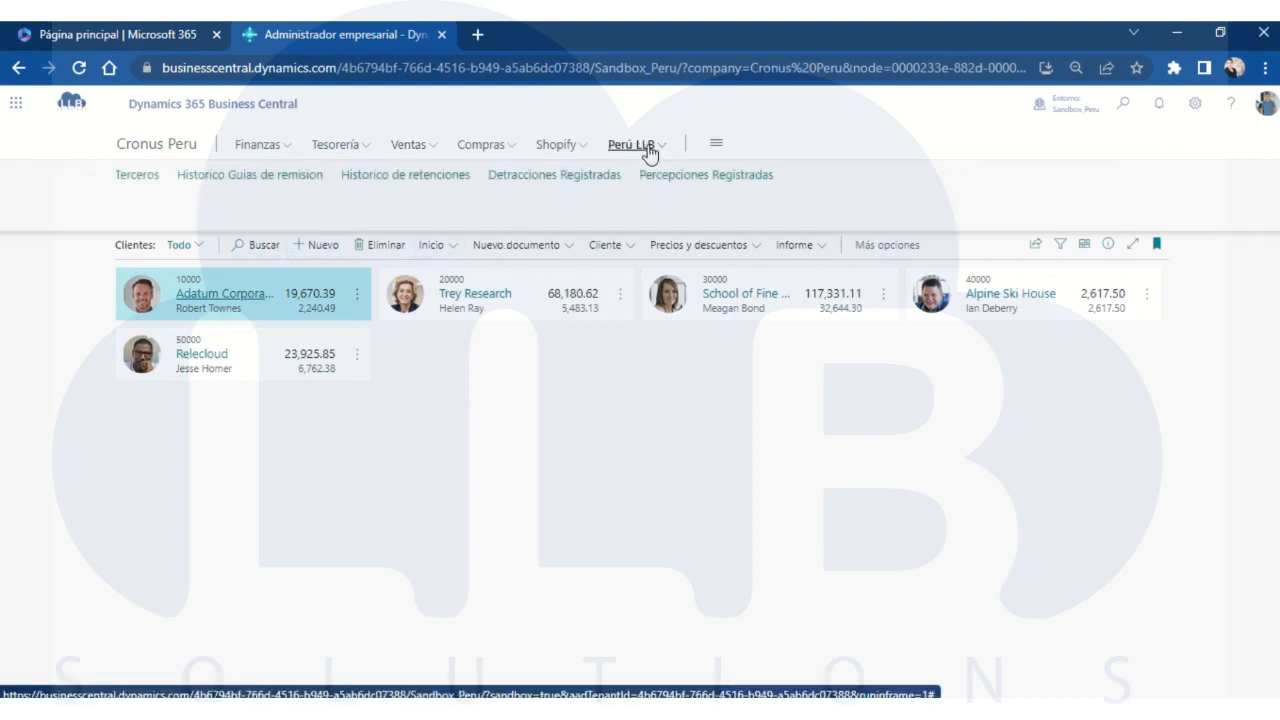
pyautogui.click(153, 182)
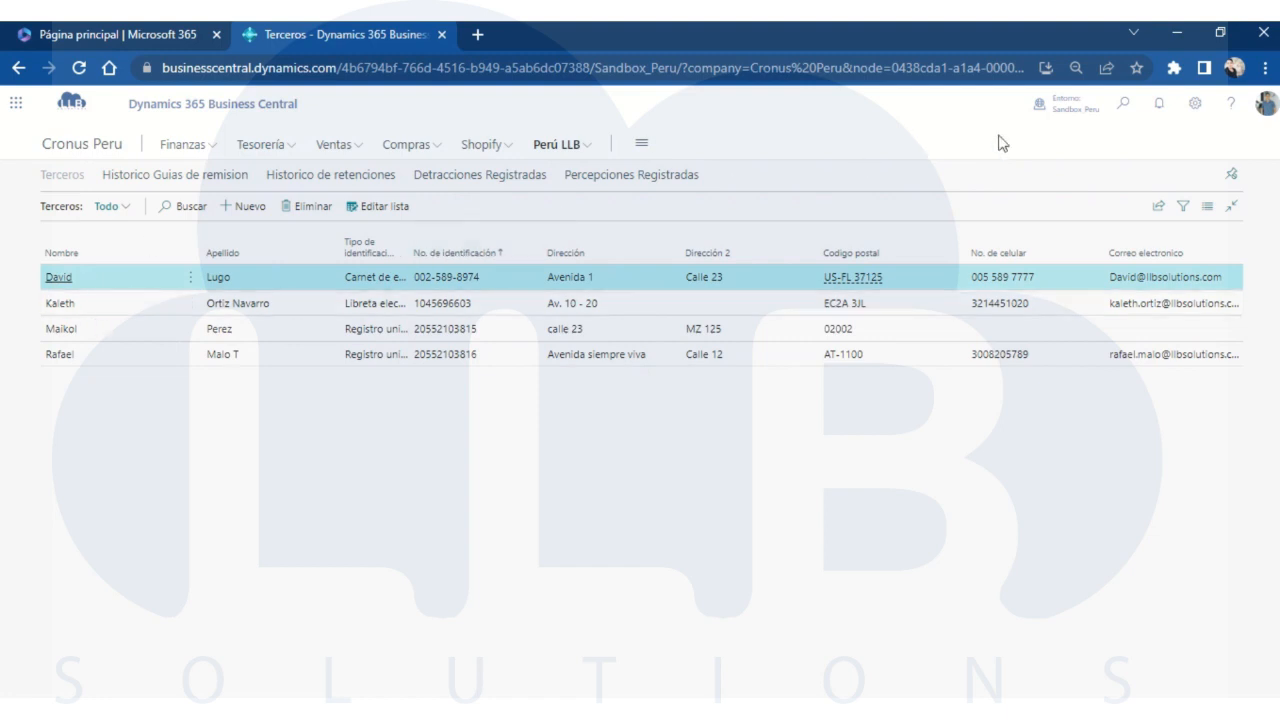
pyautogui.doubleClick(409, 230)
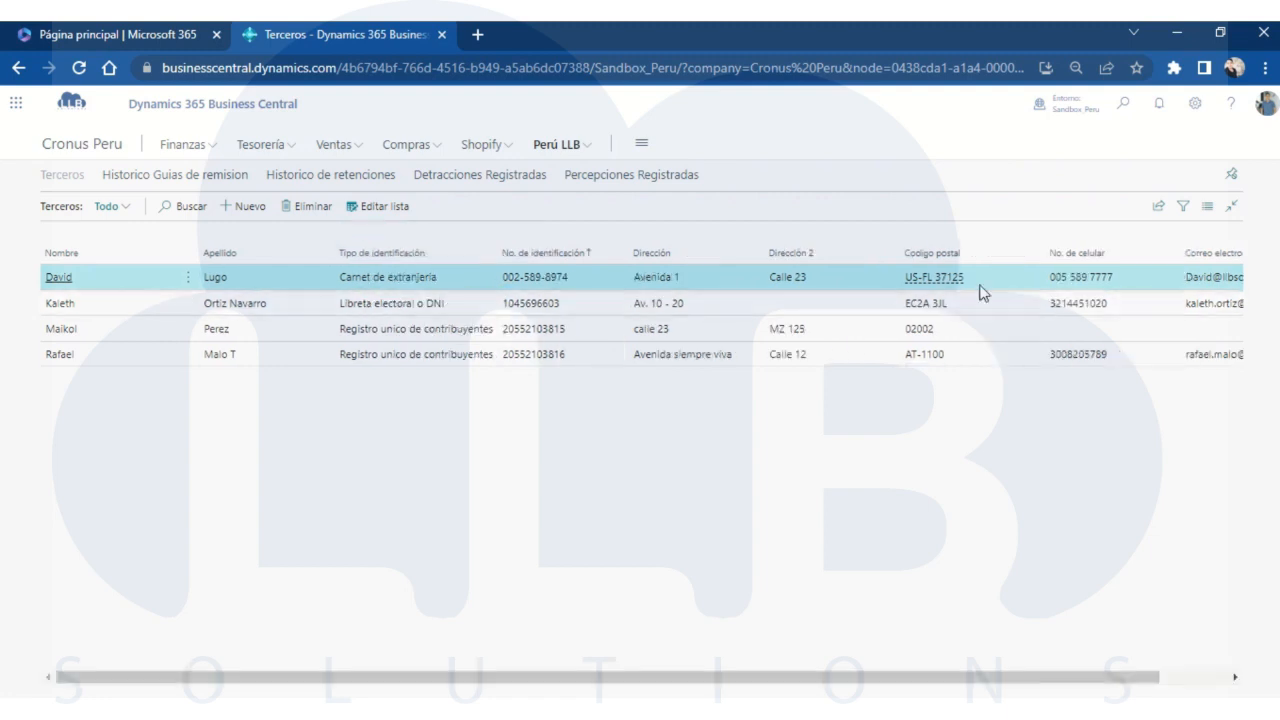
# Search for "series", open Nos. serie sorted descending by Codigo de usuario, and examine No. de autorizacion for the S-INV+ and S-INV series
pyautogui.click(1124, 104)
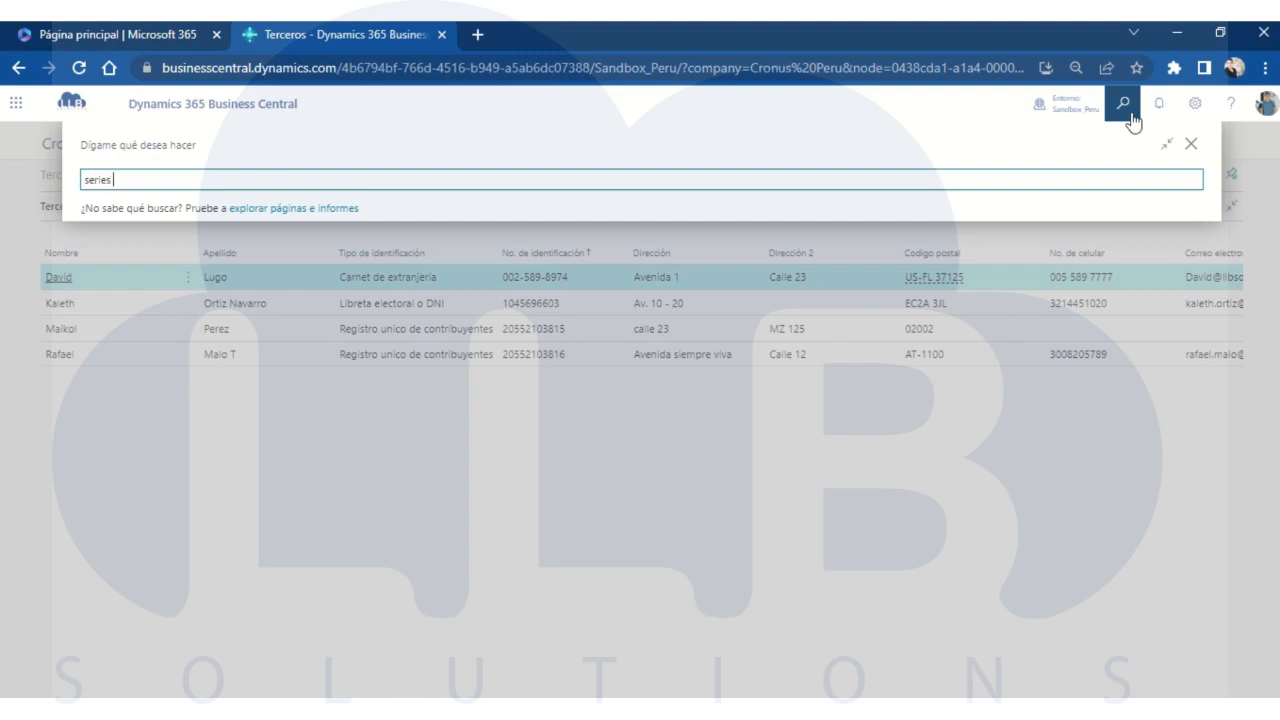
pyautogui.write('series')
pyautogui.click(107, 250)
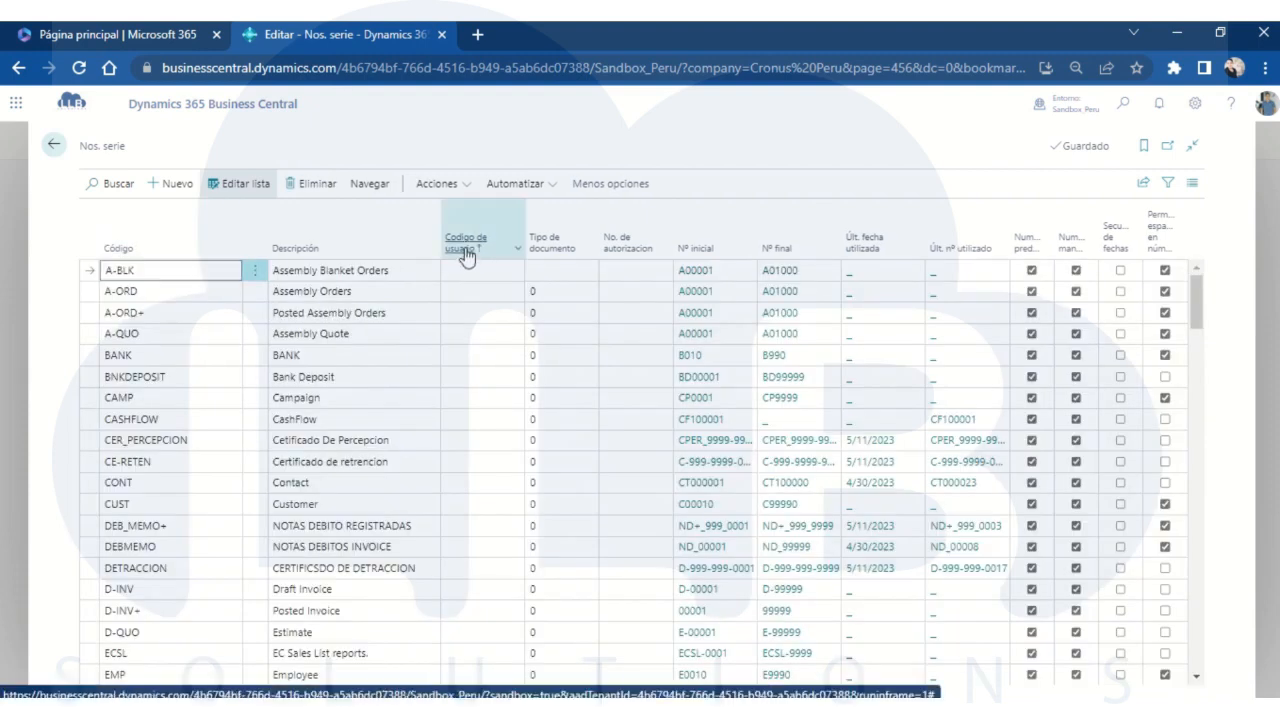
pyautogui.click(466, 254)
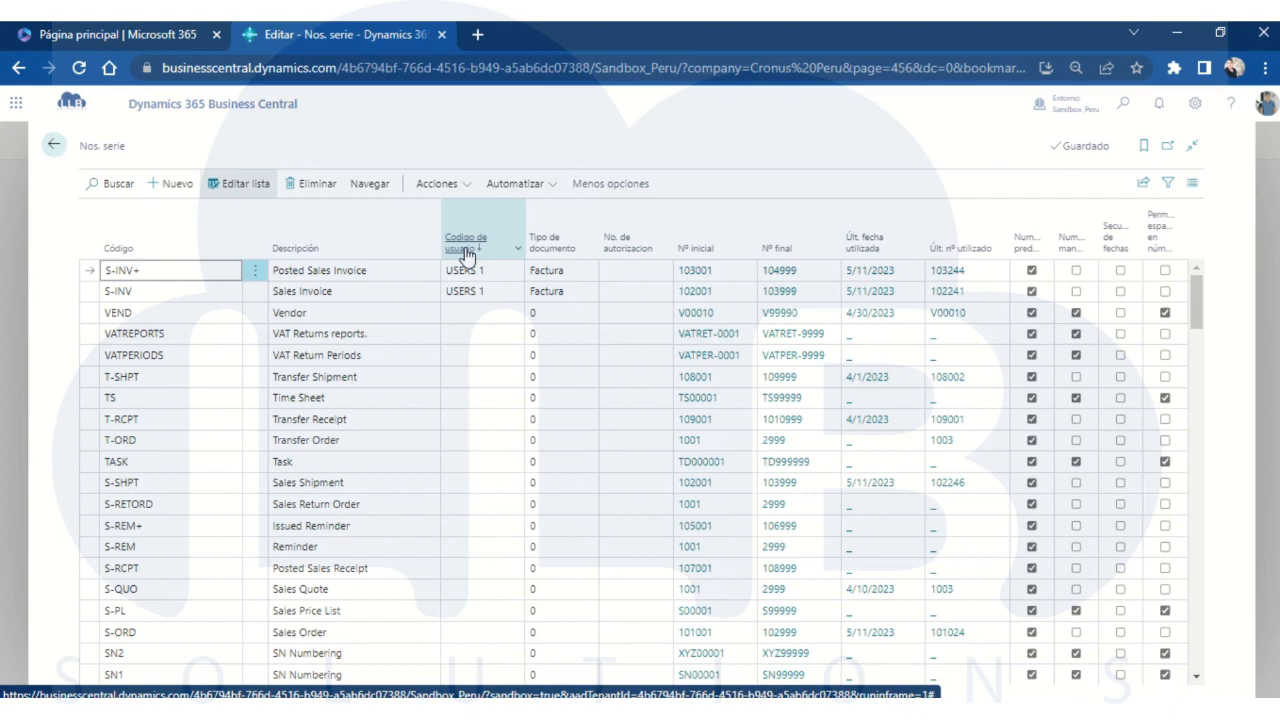
pyautogui.click(620, 268)
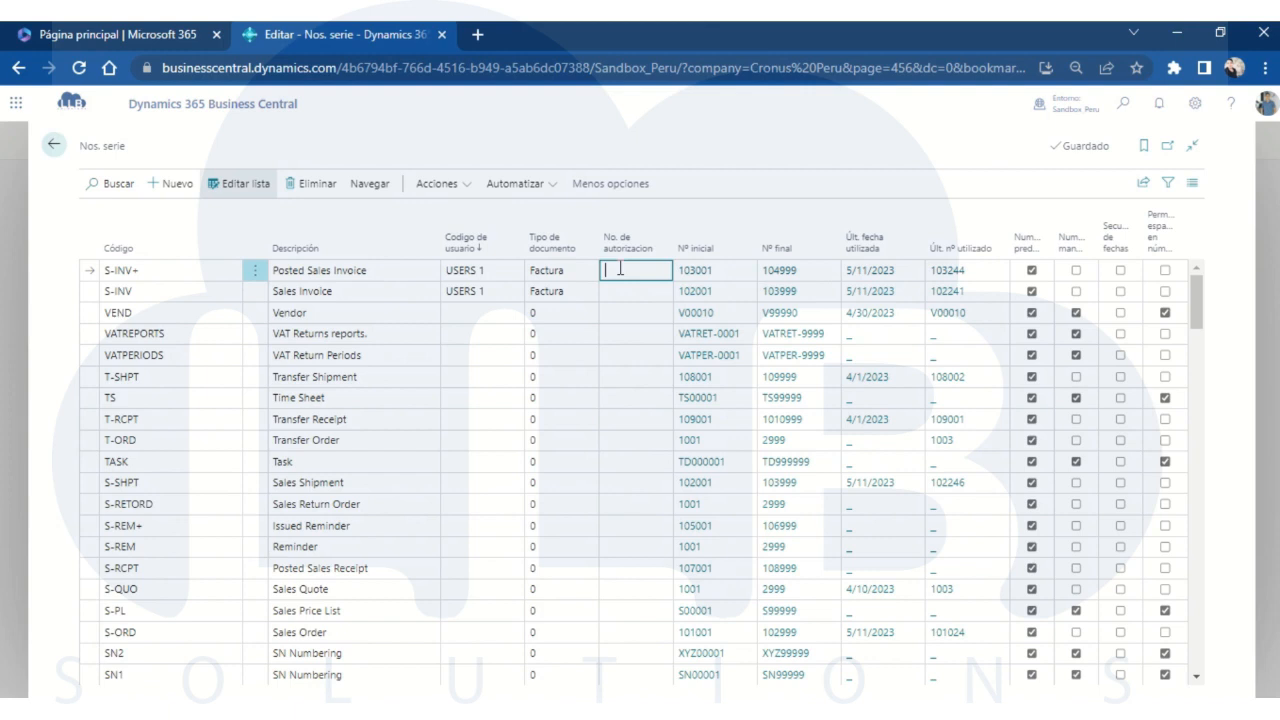
pyautogui.click(623, 291)
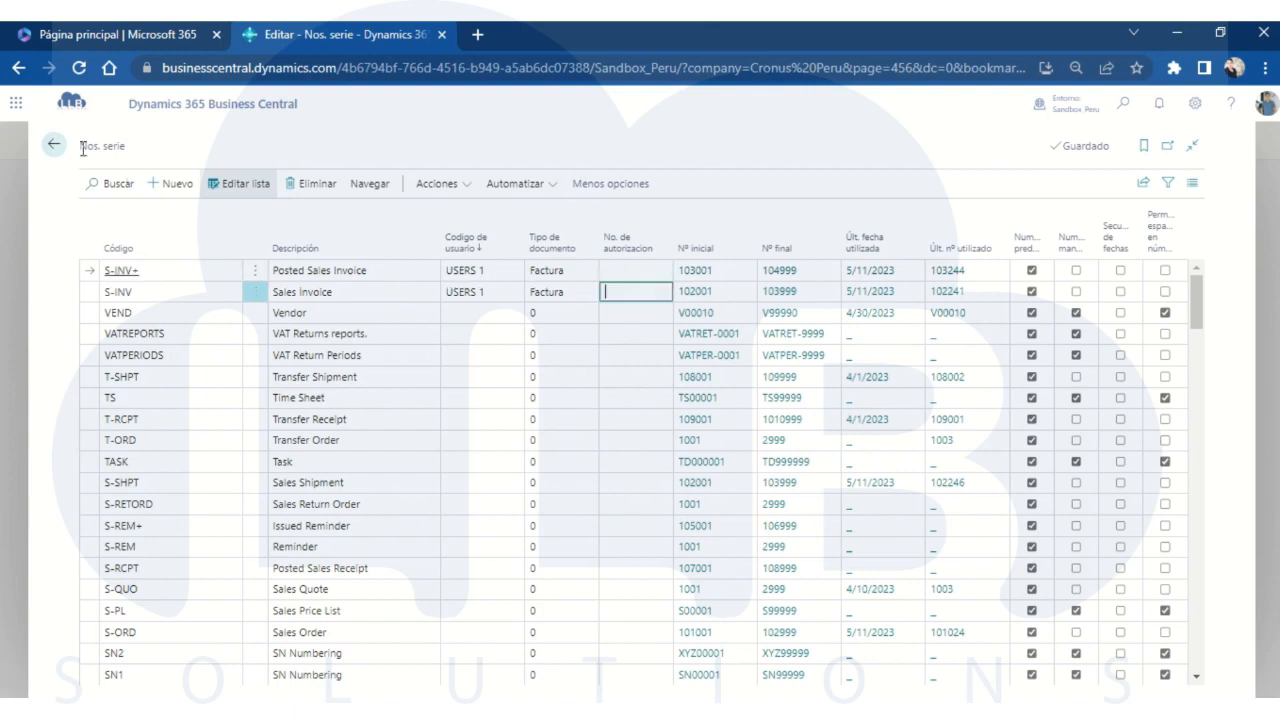
# Leave the number series, return to the Cronus Peru home page, and create a new purchase invoice from the purchase invoices list
pyautogui.click(56, 146)
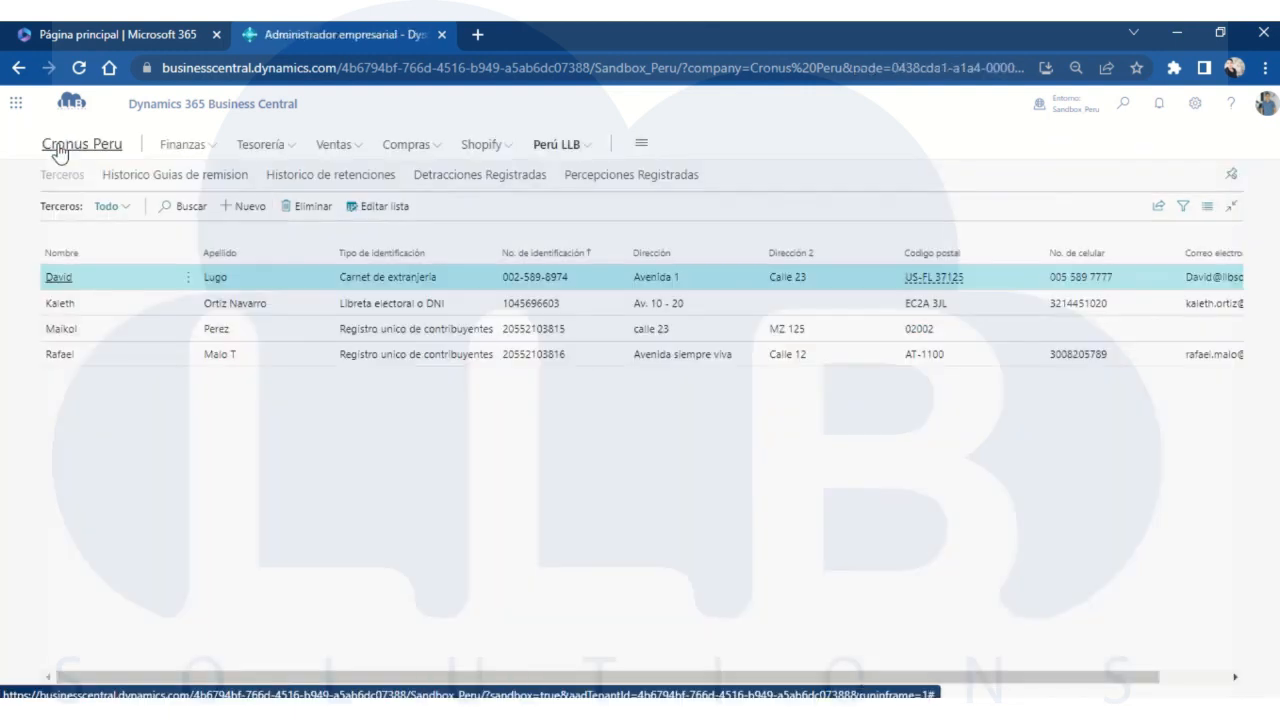
pyautogui.click(59, 150)
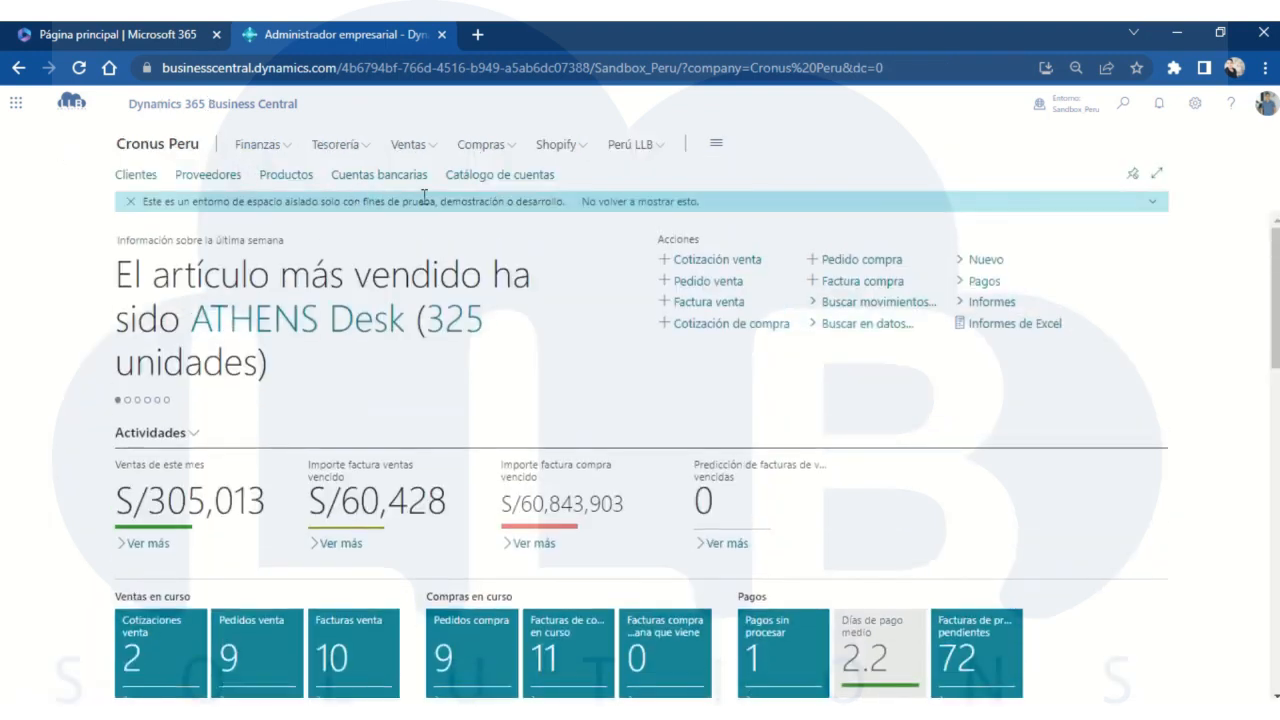
pyautogui.click(505, 147)
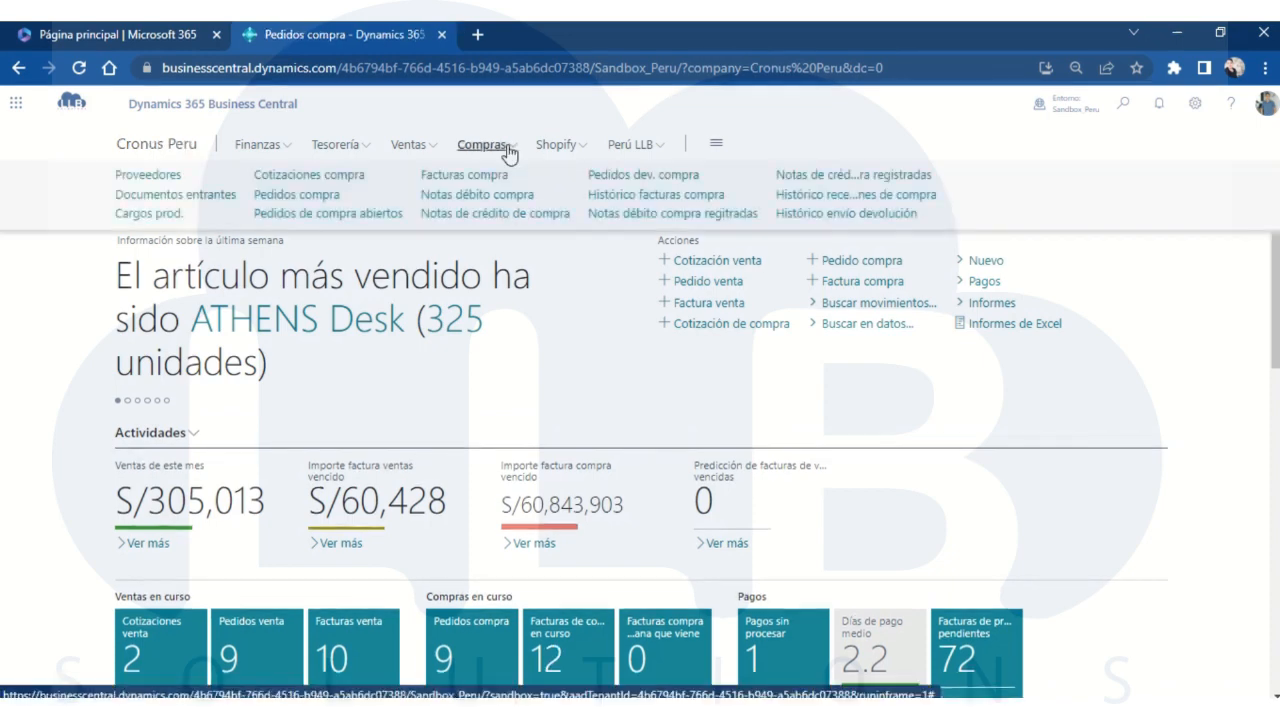
pyautogui.click(474, 178)
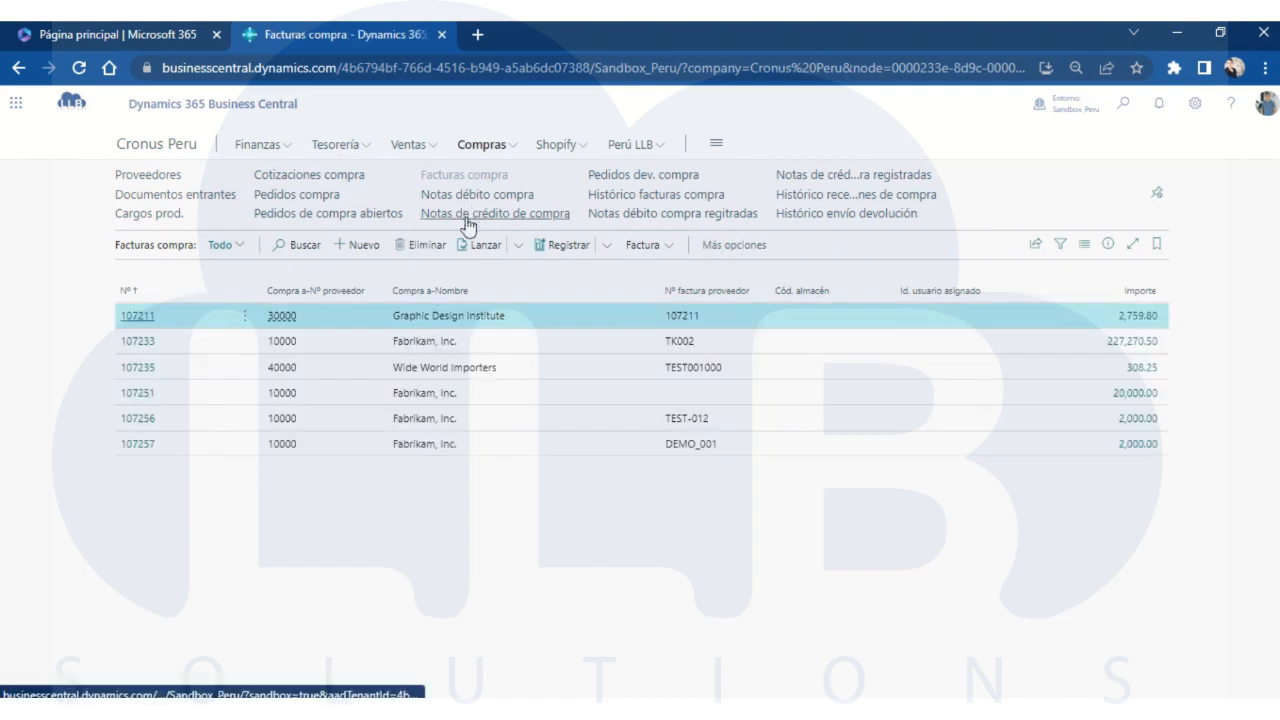
pyautogui.click(380, 248)
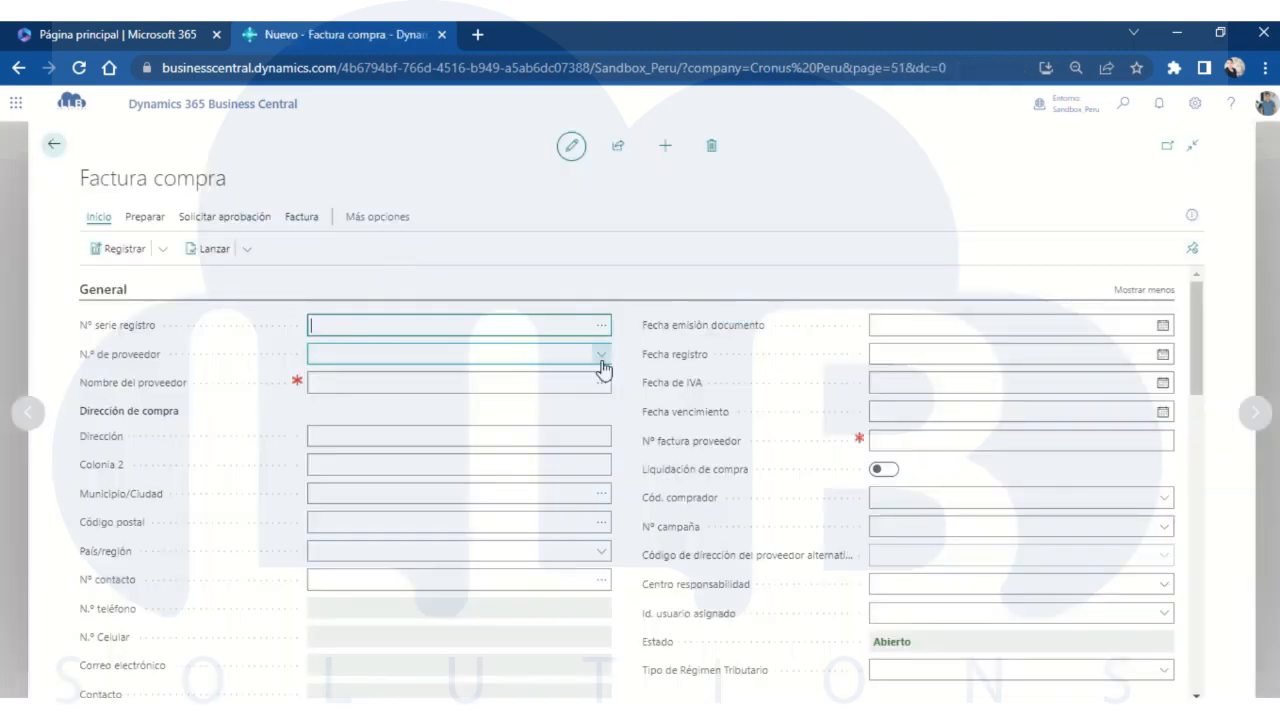
# Set the purchase invoice's vendor to Fabrikam, Inc. and its vendor invoice number to DEMO_022
pyautogui.click(603, 362)
pyautogui.click(601, 356)
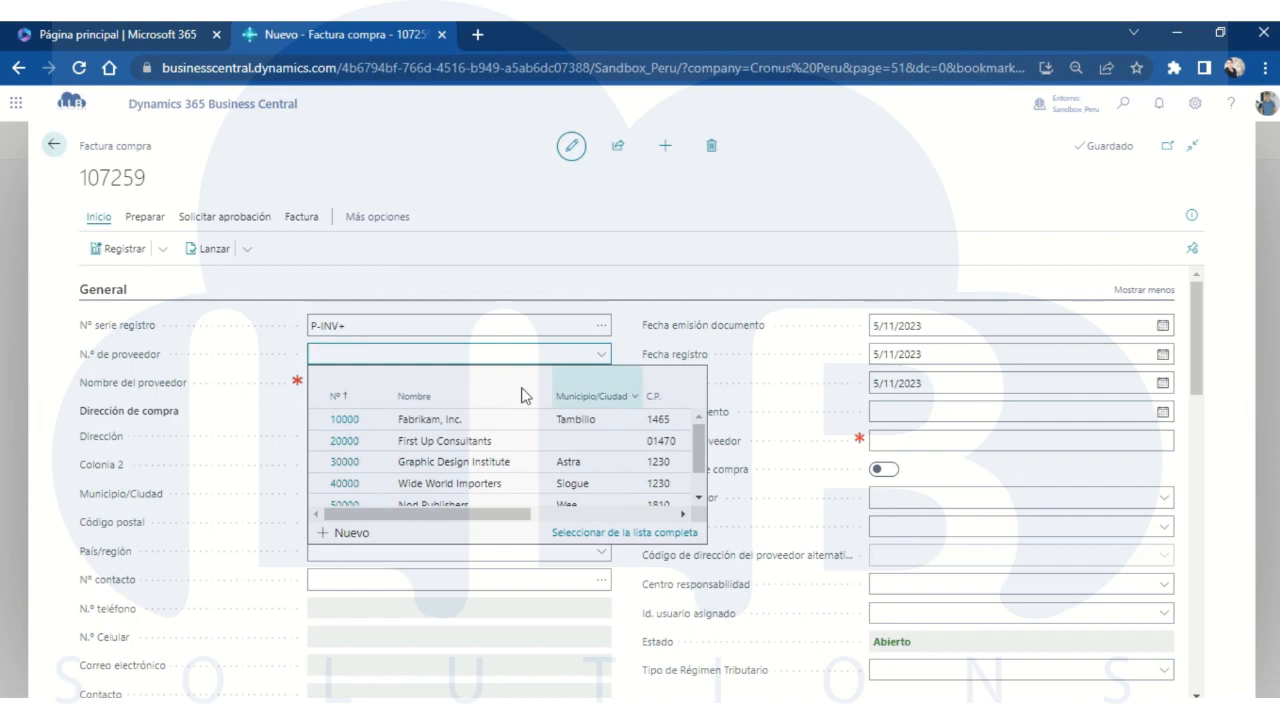
pyautogui.click(378, 421)
pyautogui.click(893, 434)
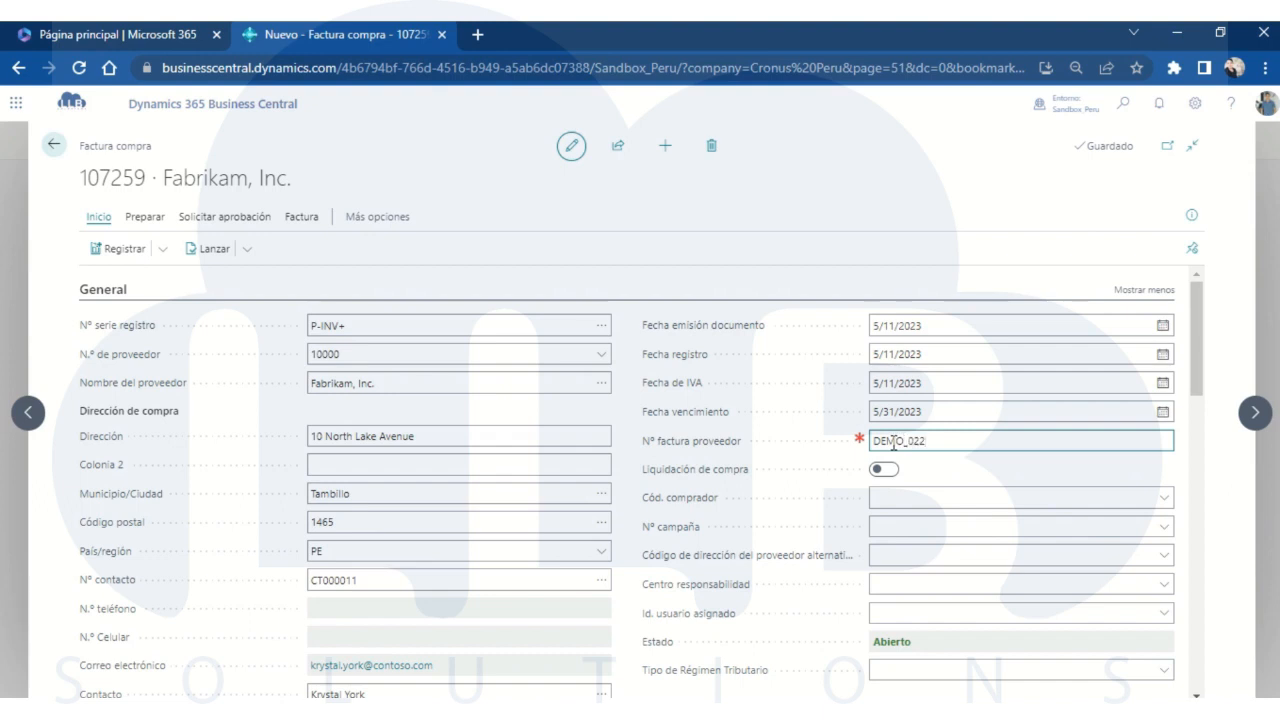
pyautogui.write('DEMO_002')
# Add an invoice line for item 1896-S ATHENS Desk with a quantity of 100
pyautogui.scroll(-3, 771, 523)
pyautogui.click(262, 571)
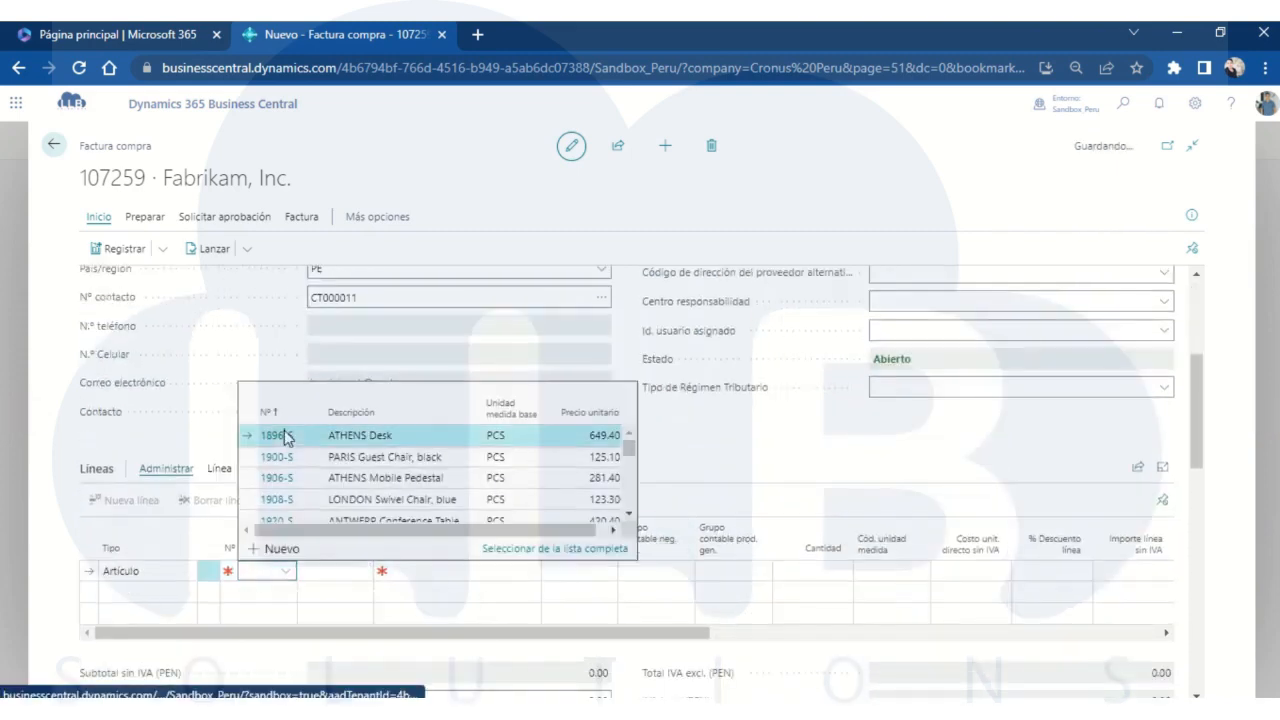
pyautogui.click(285, 437)
pyautogui.click(817, 571)
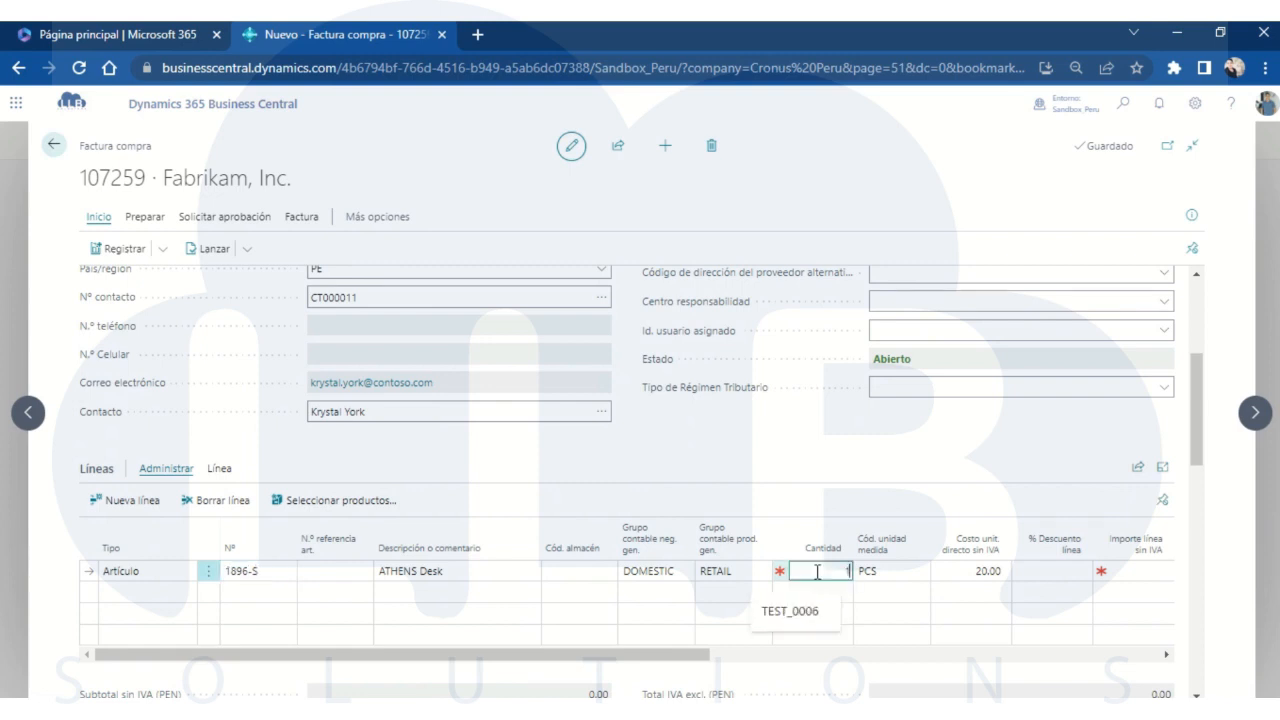
pyautogui.write('100')
pyautogui.click(851, 446)
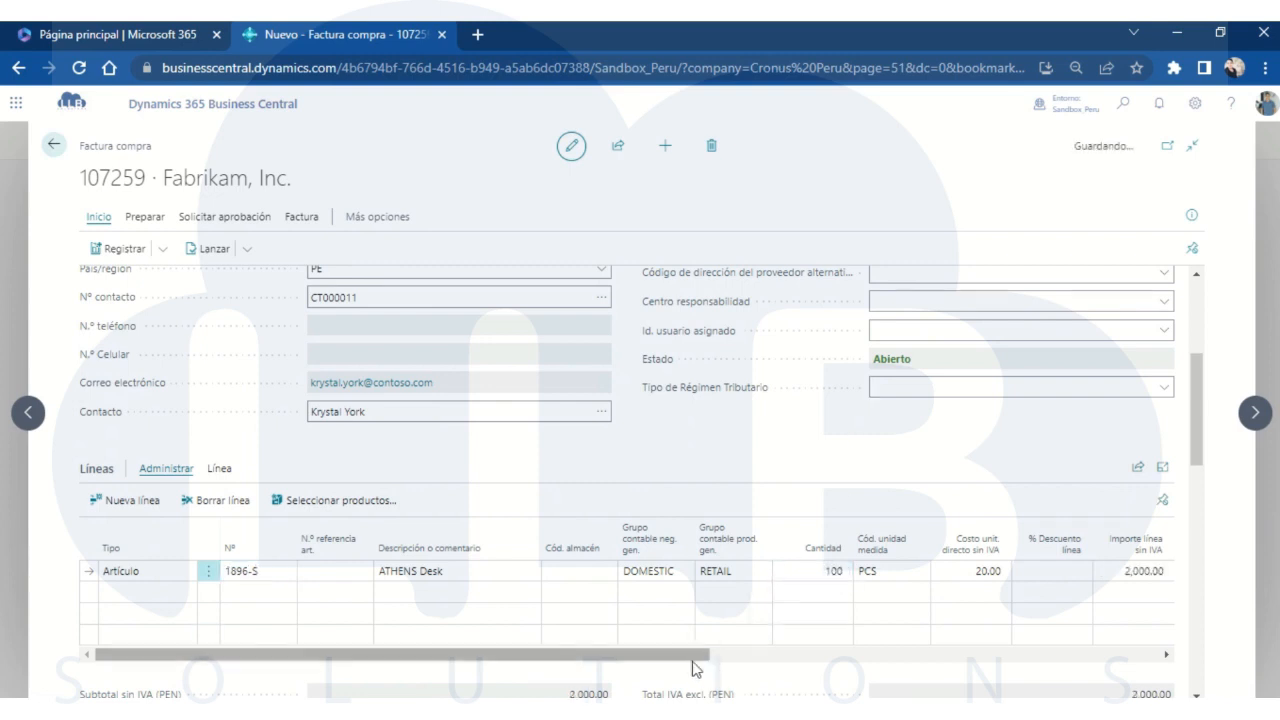
# Set the ATHENS Desk line's Retención IVA to RTIGV3%
pyautogui.moveTo(693, 661); pyautogui.dragTo(1115, 656)
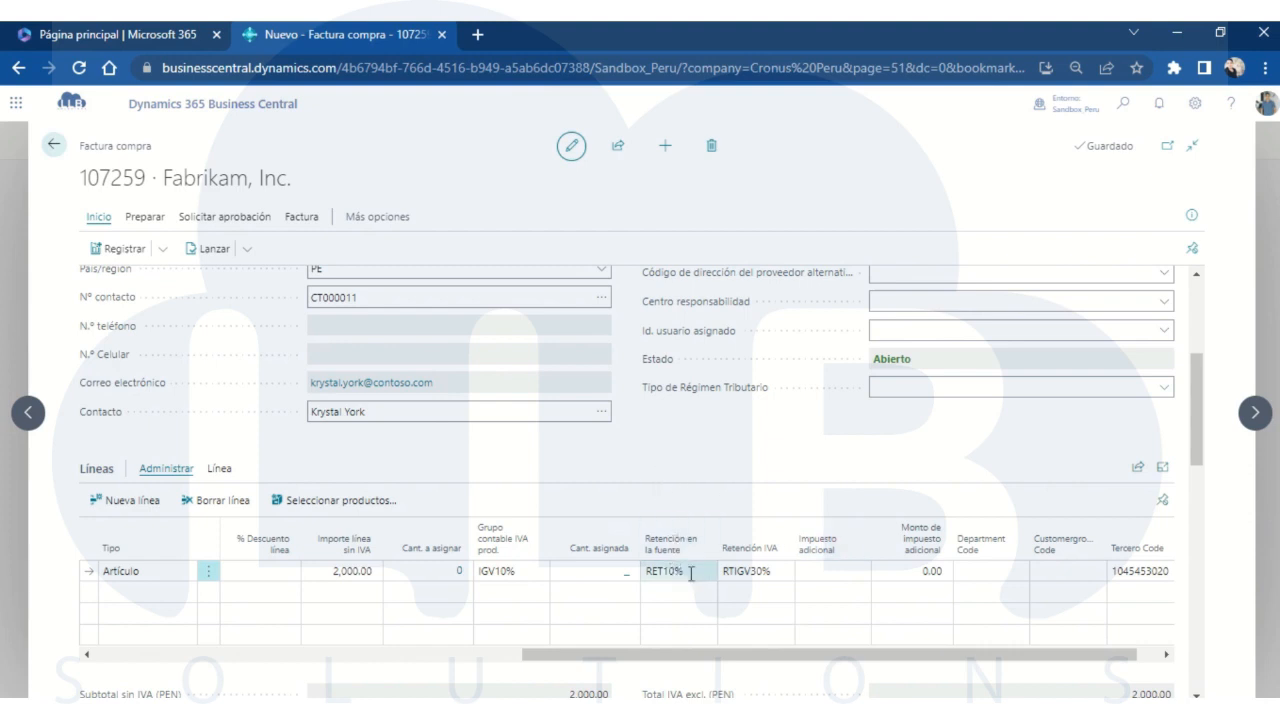
pyautogui.click(768, 572)
pyautogui.click(784, 572)
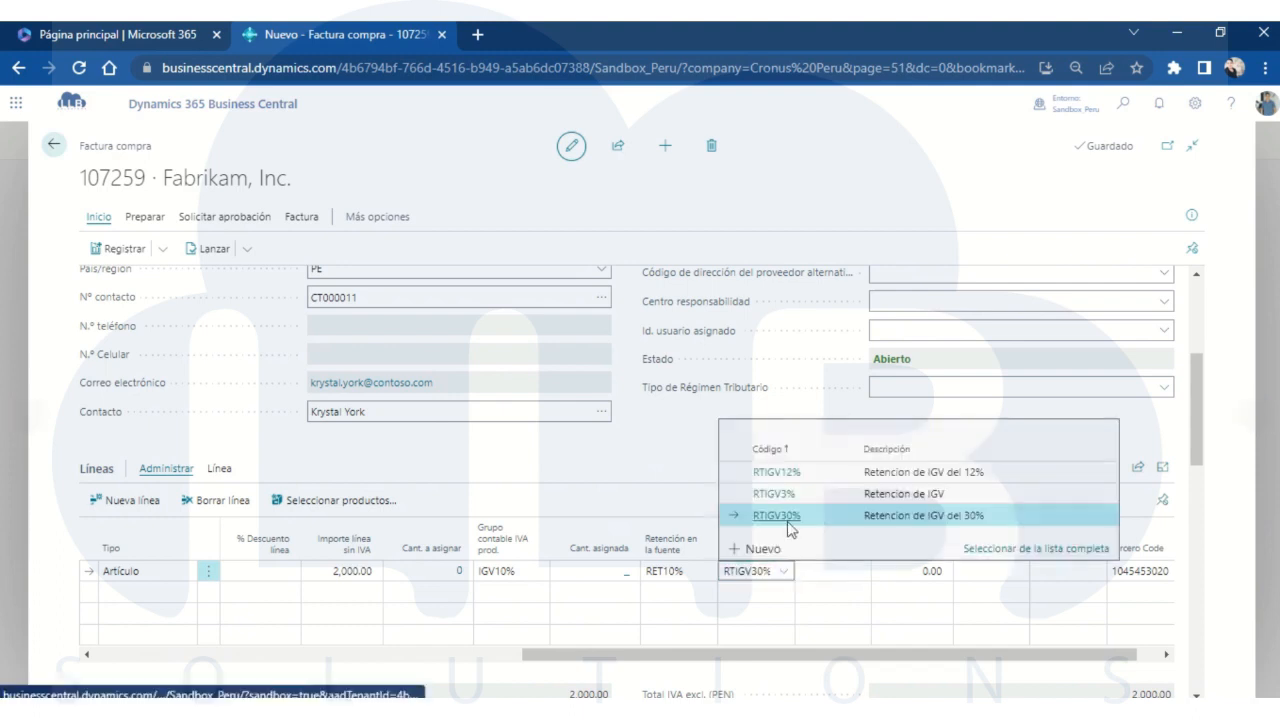
pyautogui.click(771, 495)
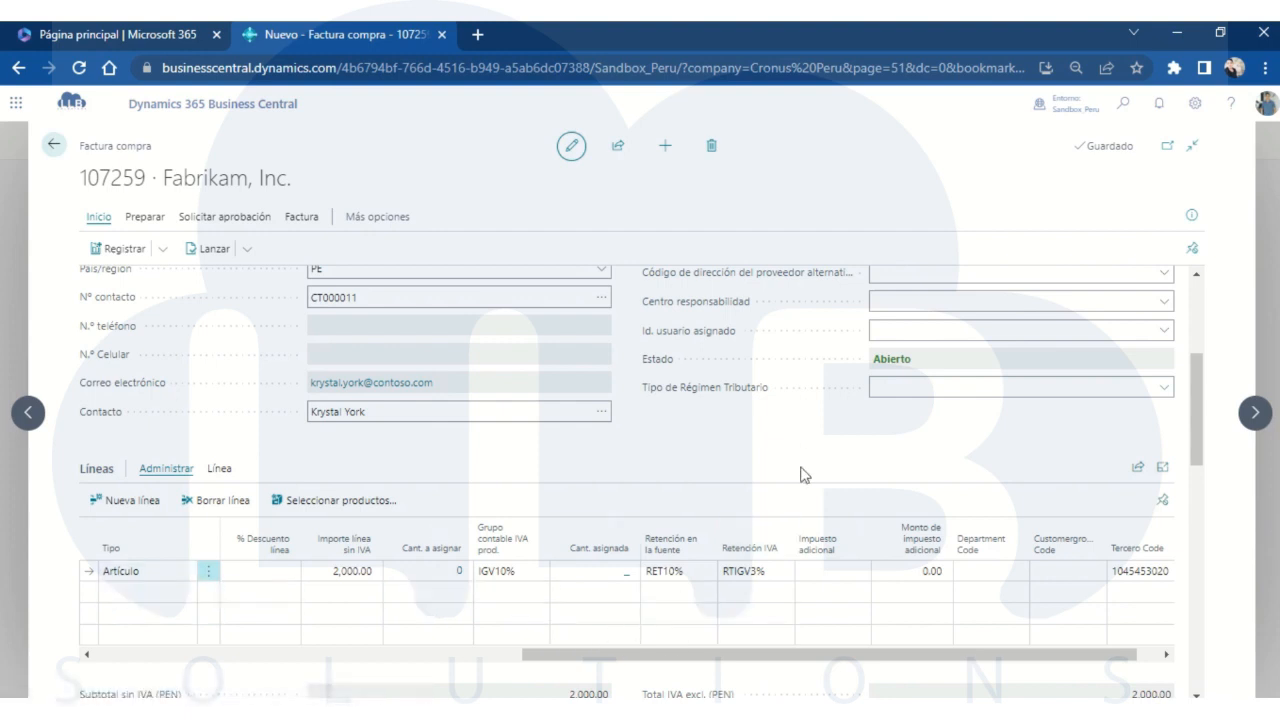
# Examine the line's Impuesto adicional options, and open the ATHENS Desk item card from the full product list at its Costos y registro section
pyautogui.click(830, 568)
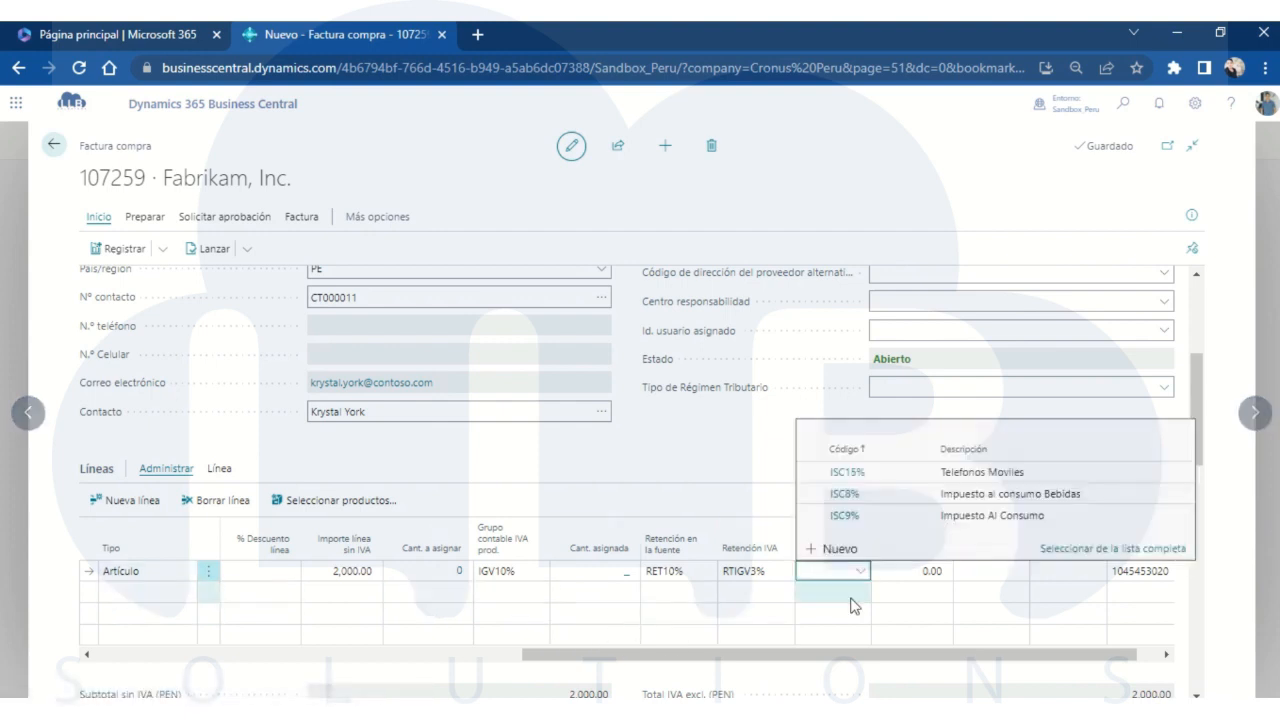
pyautogui.moveTo(707, 652); pyautogui.dragTo(279, 655)
pyautogui.click(270, 569)
pyautogui.click(286, 571)
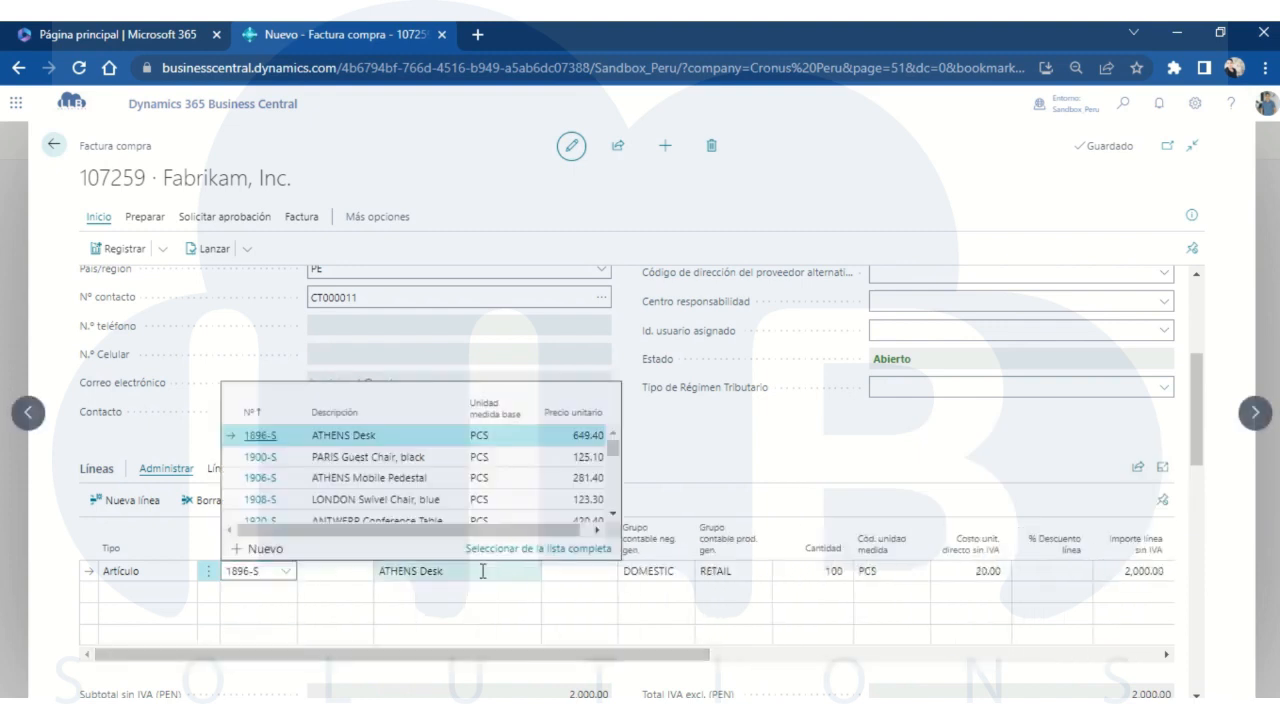
pyautogui.click(545, 549)
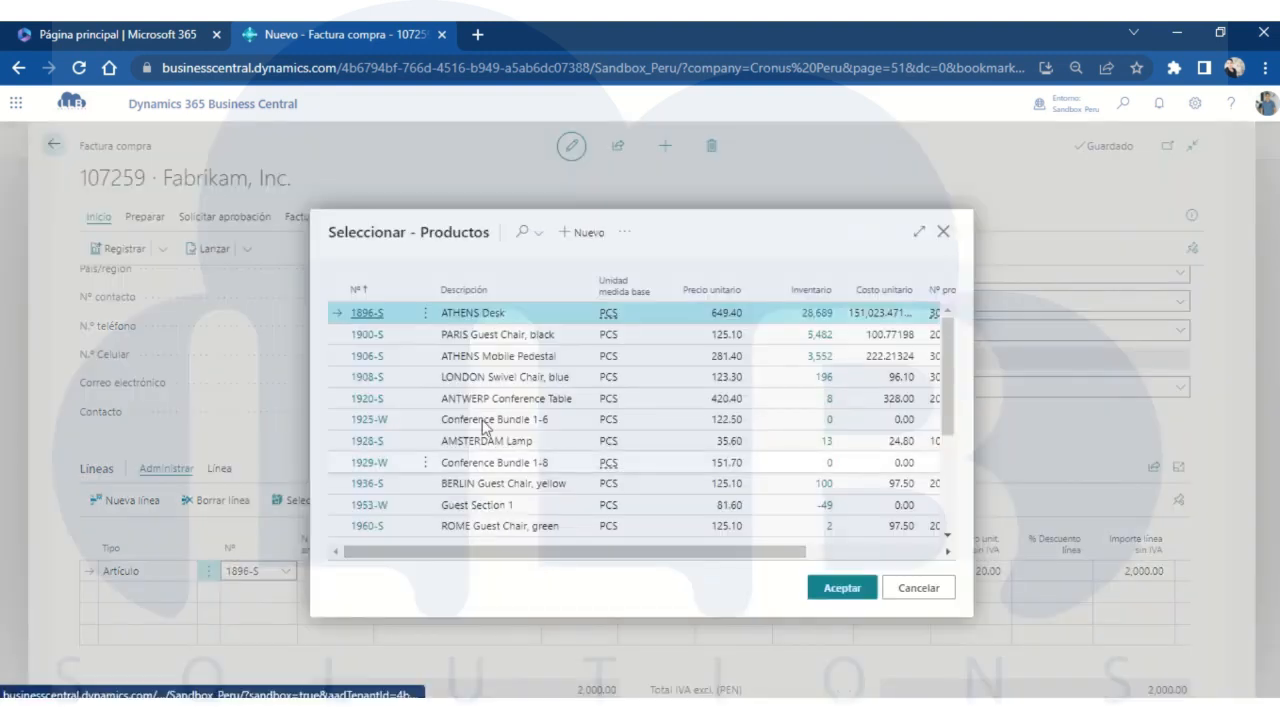
pyautogui.click(427, 315)
pyautogui.click(381, 367)
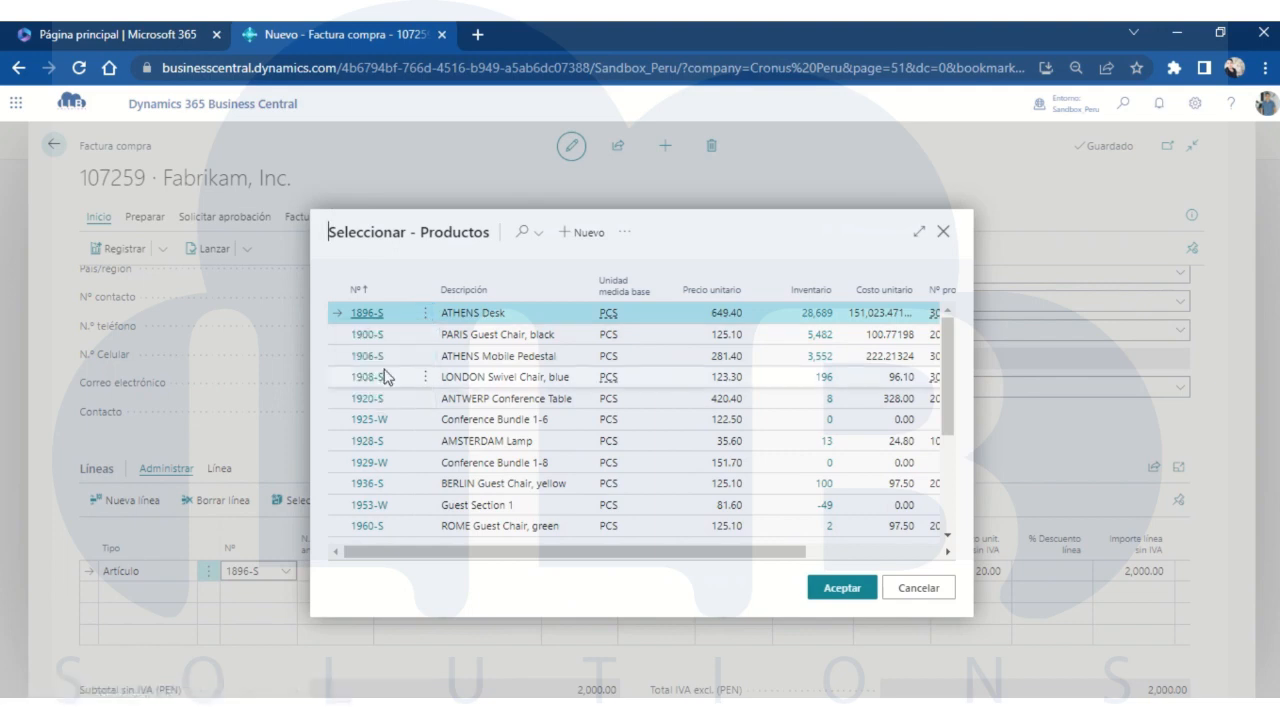
pyautogui.scroll(-6, 700, 534)
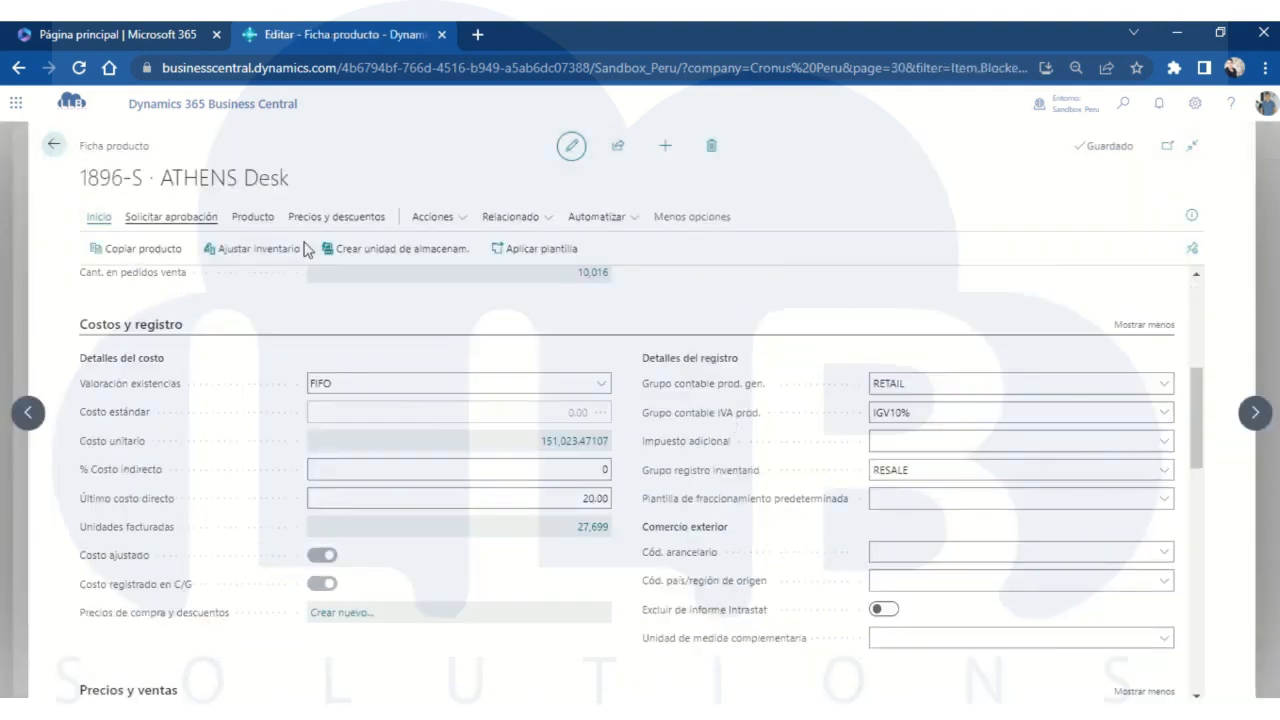
# Examine the ATHENS Desk item's Impuesto adicional options, and return to the purchase invoice without selecting a product
pyautogui.click(985, 443)
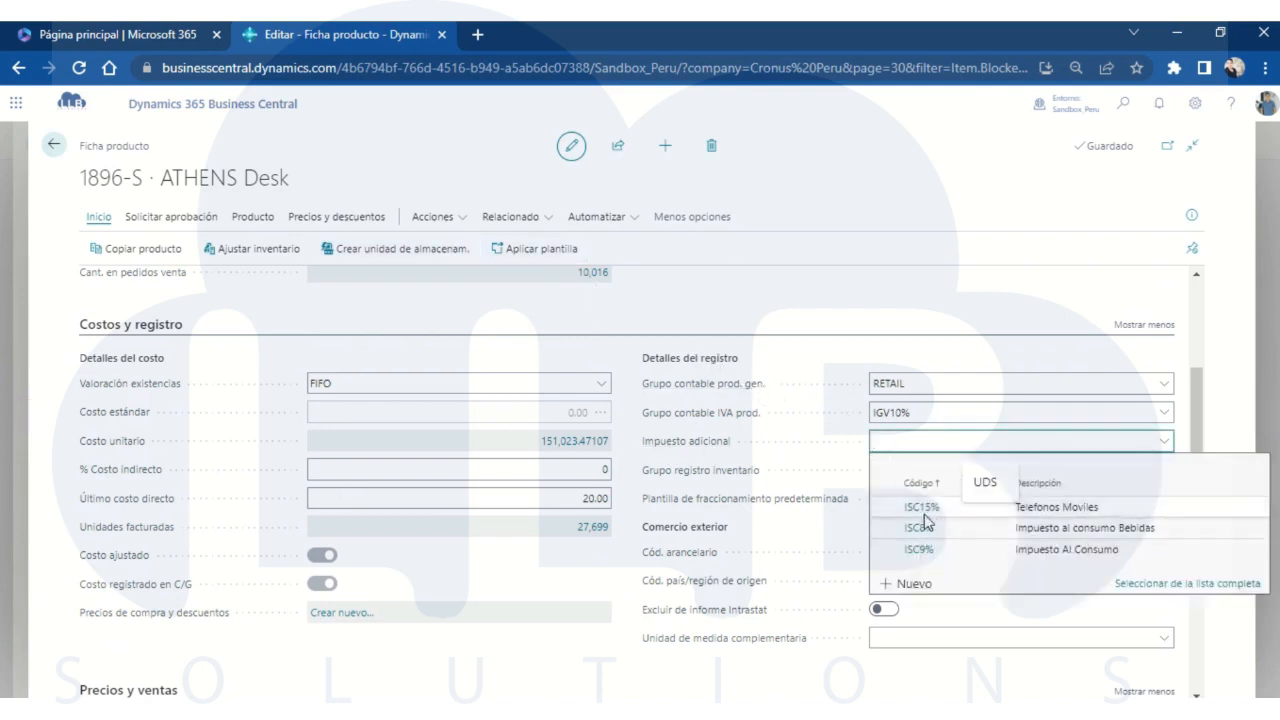
pyautogui.click(848, 409)
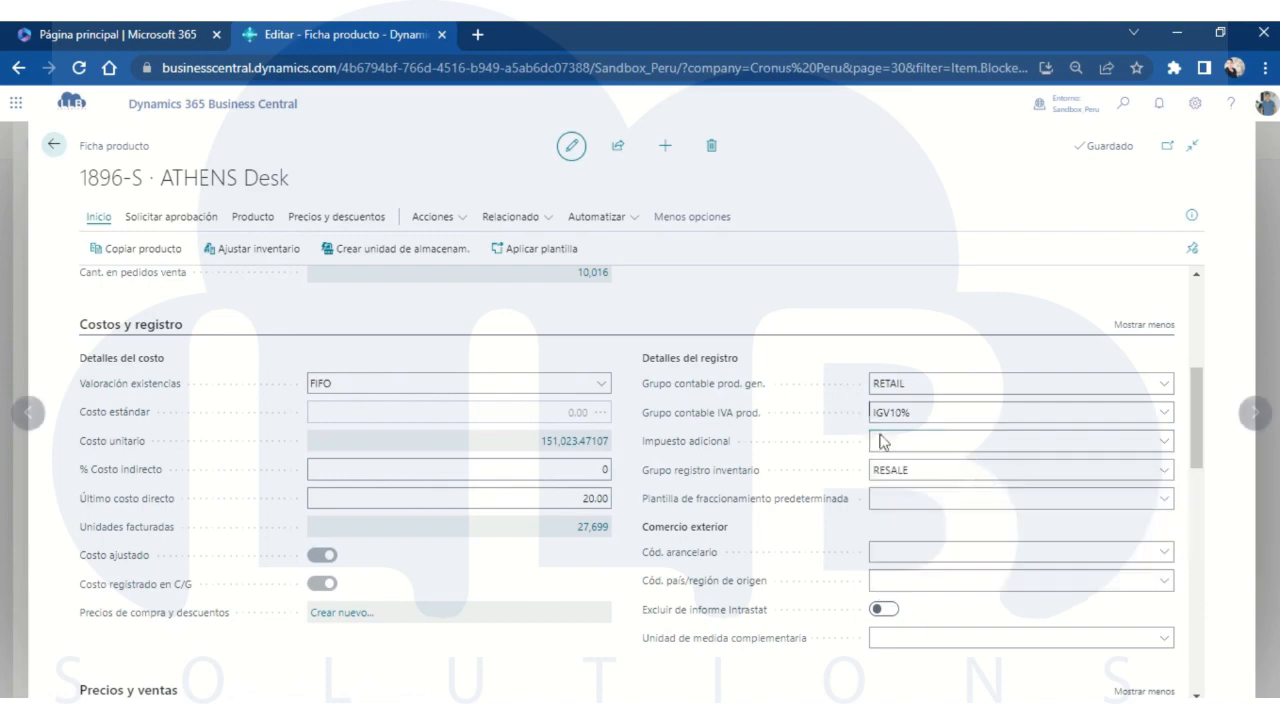
pyautogui.click(51, 150)
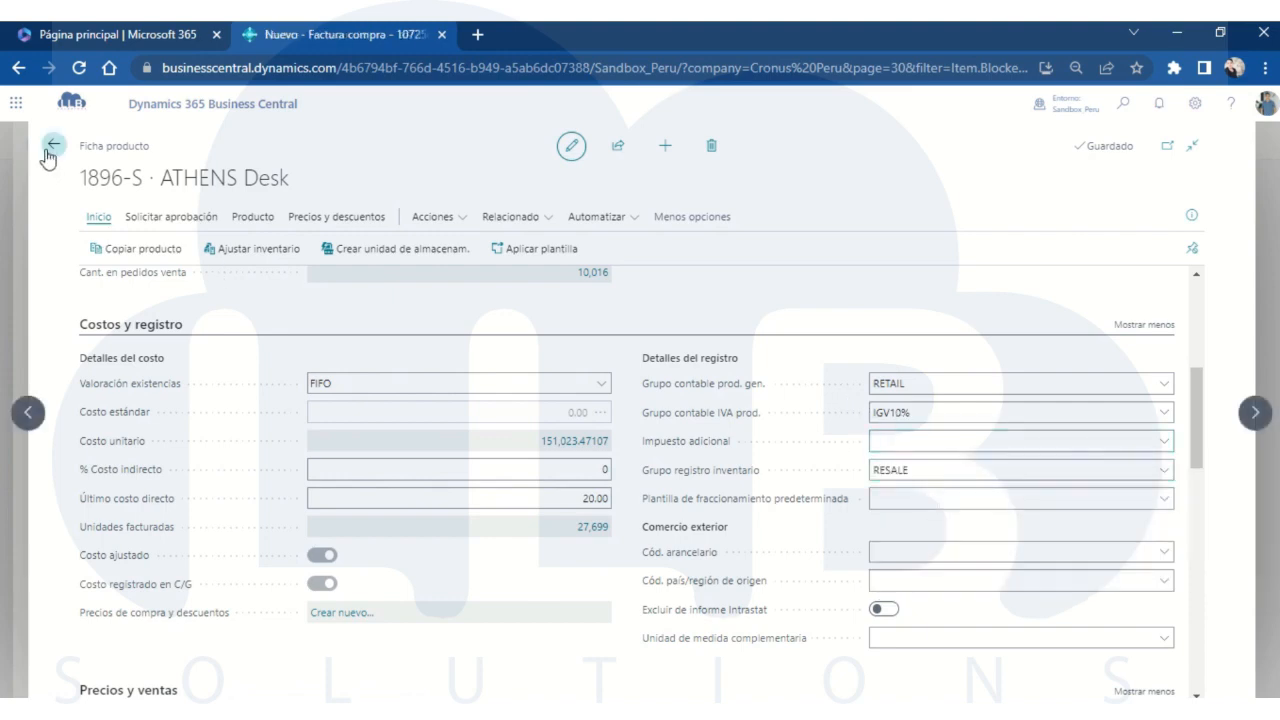
pyautogui.click(918, 589)
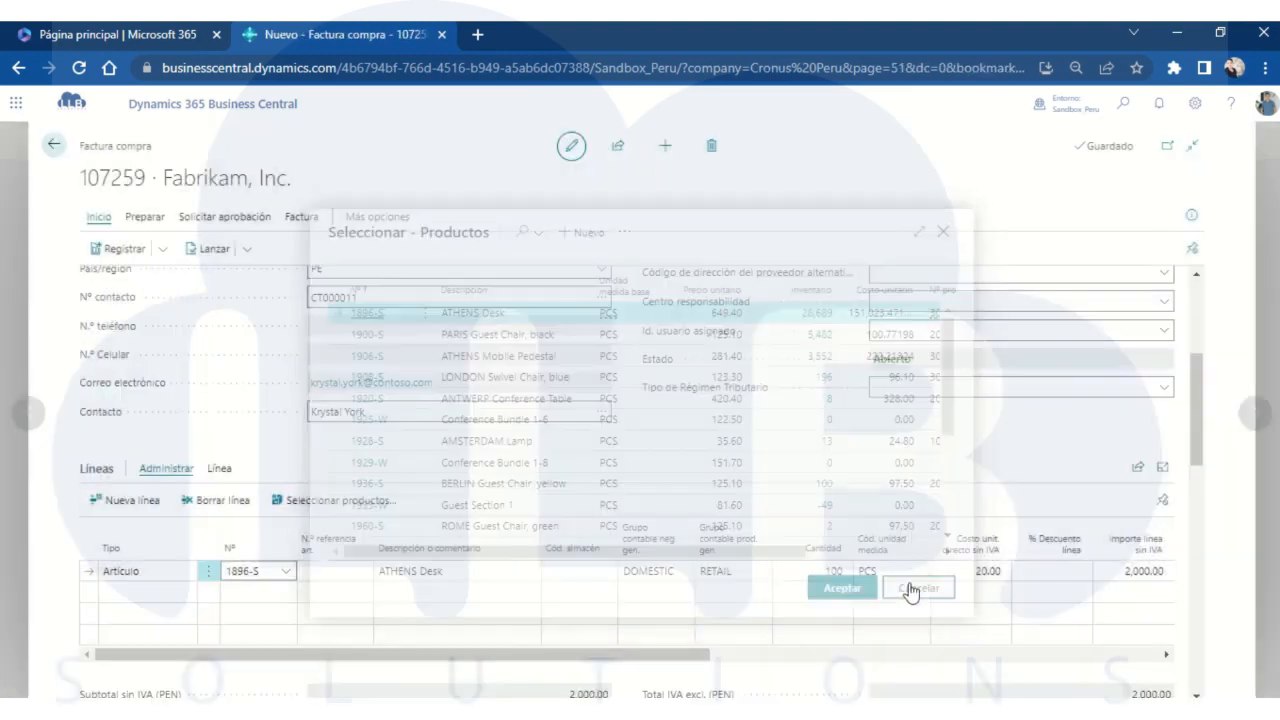
# Set Detraccion to DET10 in the purchase invoice's Detalles factura section
pyautogui.scroll(-2, 880, 485)
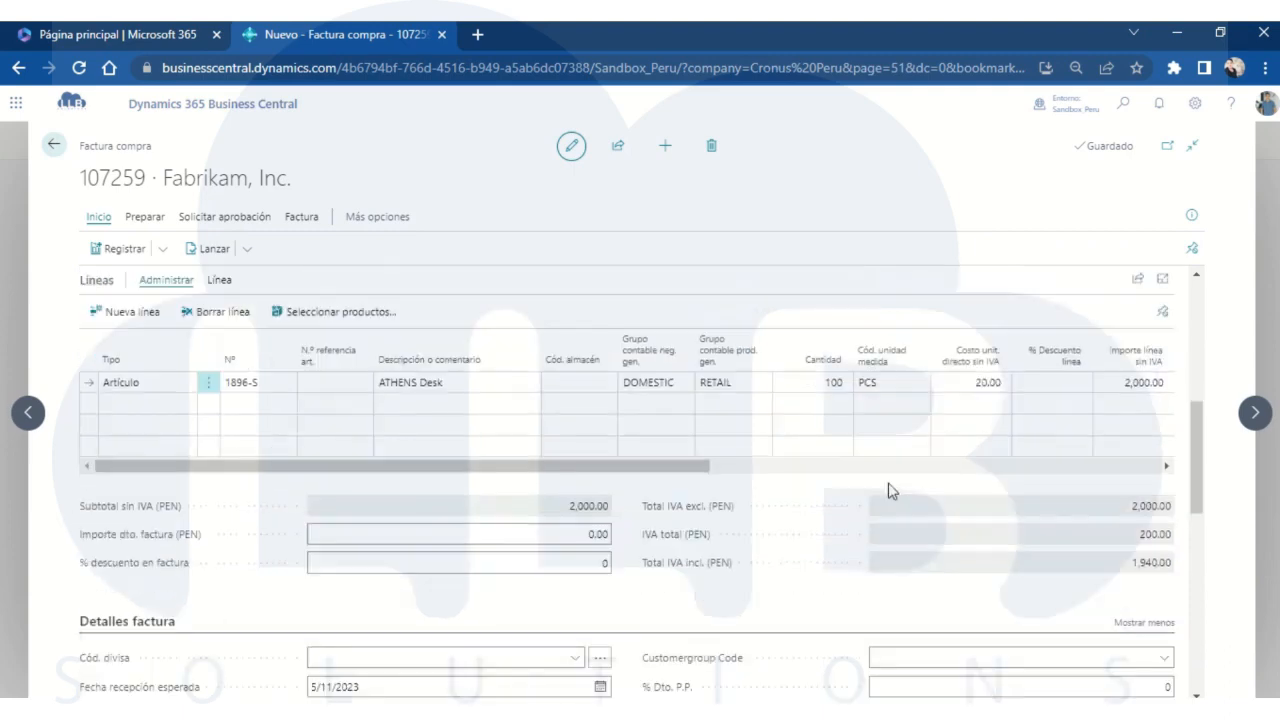
pyautogui.scroll(-3, 897, 447)
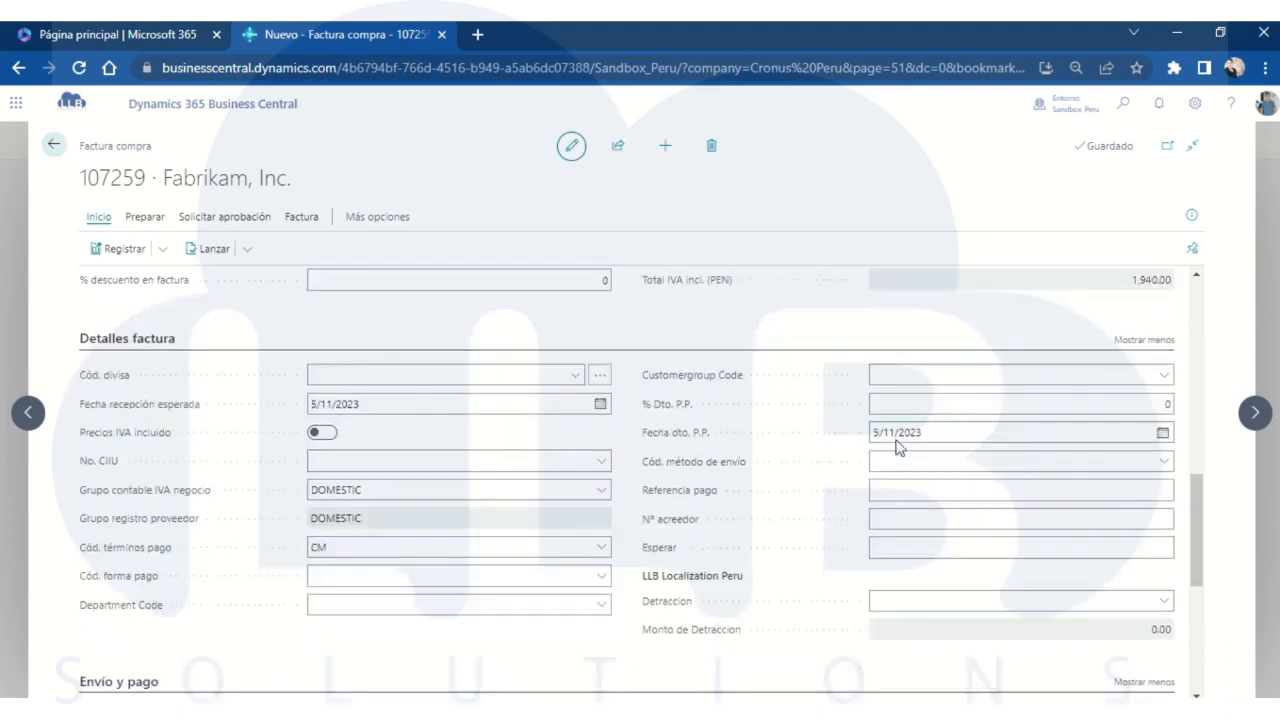
pyautogui.click(1144, 340)
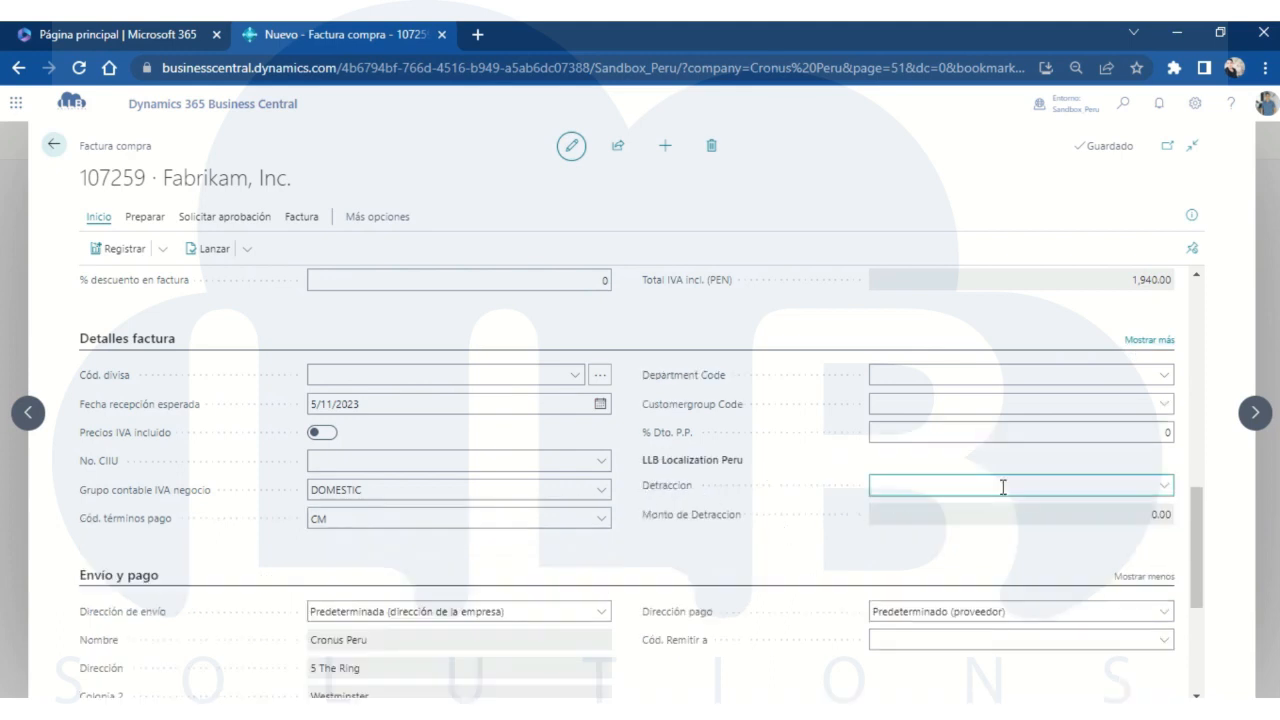
pyautogui.click(1050, 486)
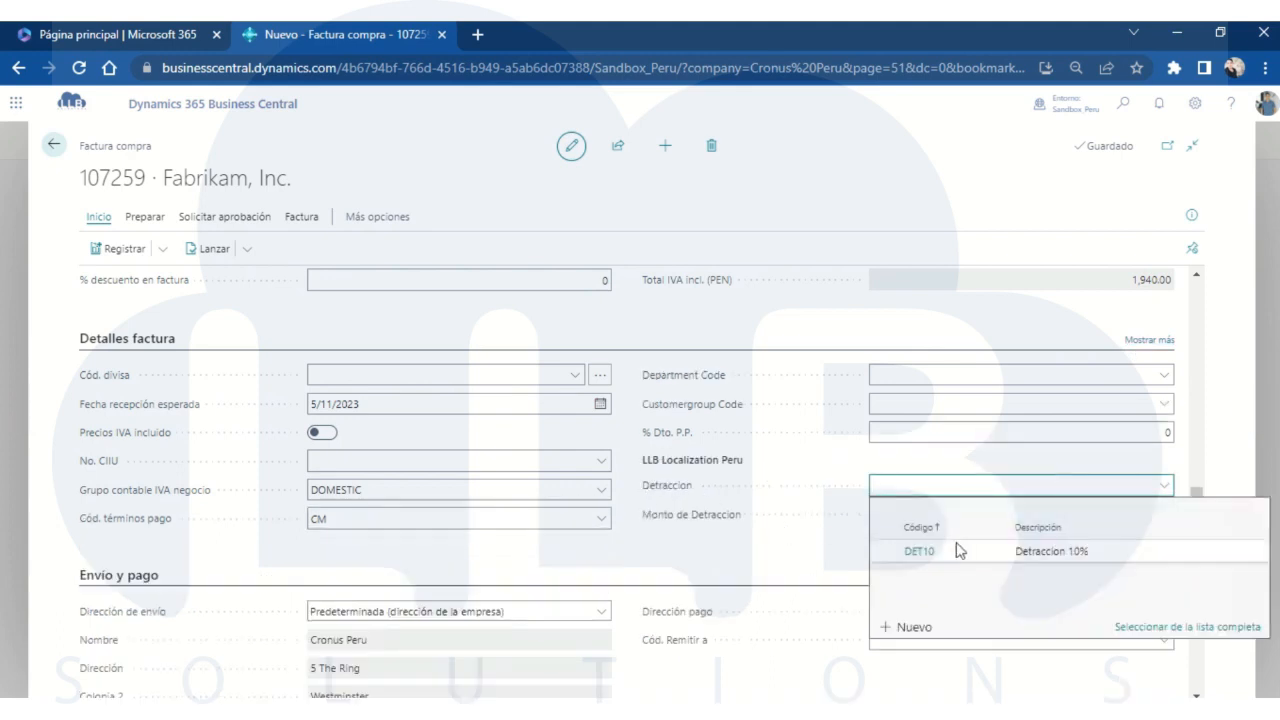
pyautogui.click(922, 551)
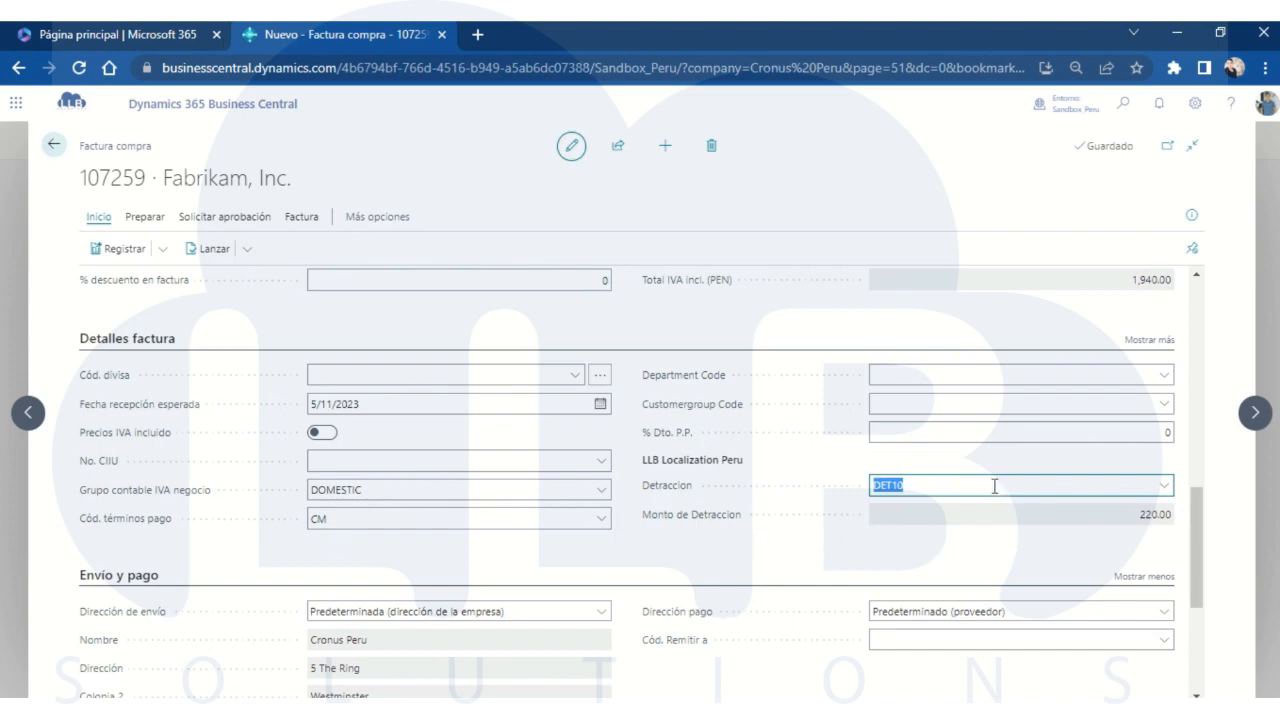
# Examine the invoice's IVA totals and the ATHENS Desk line's withholding codes
pyautogui.scroll(2, 994, 486)
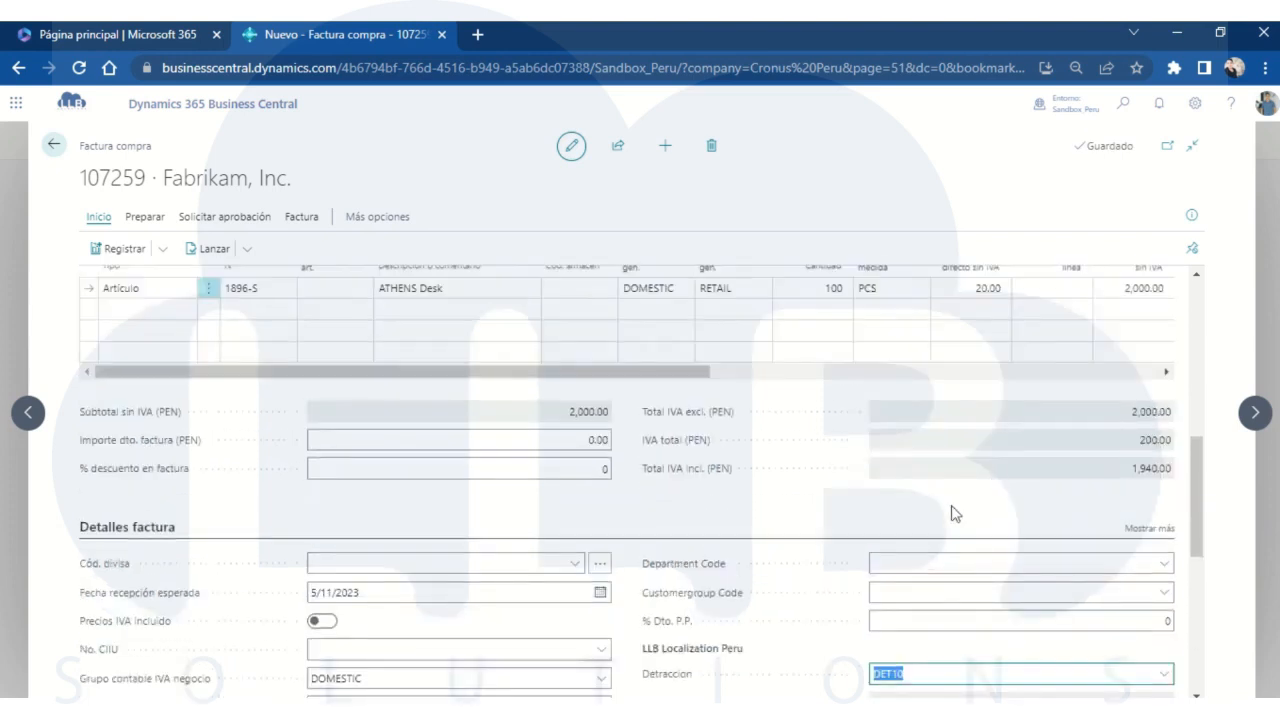
pyautogui.click(1148, 413)
pyautogui.click(1160, 443)
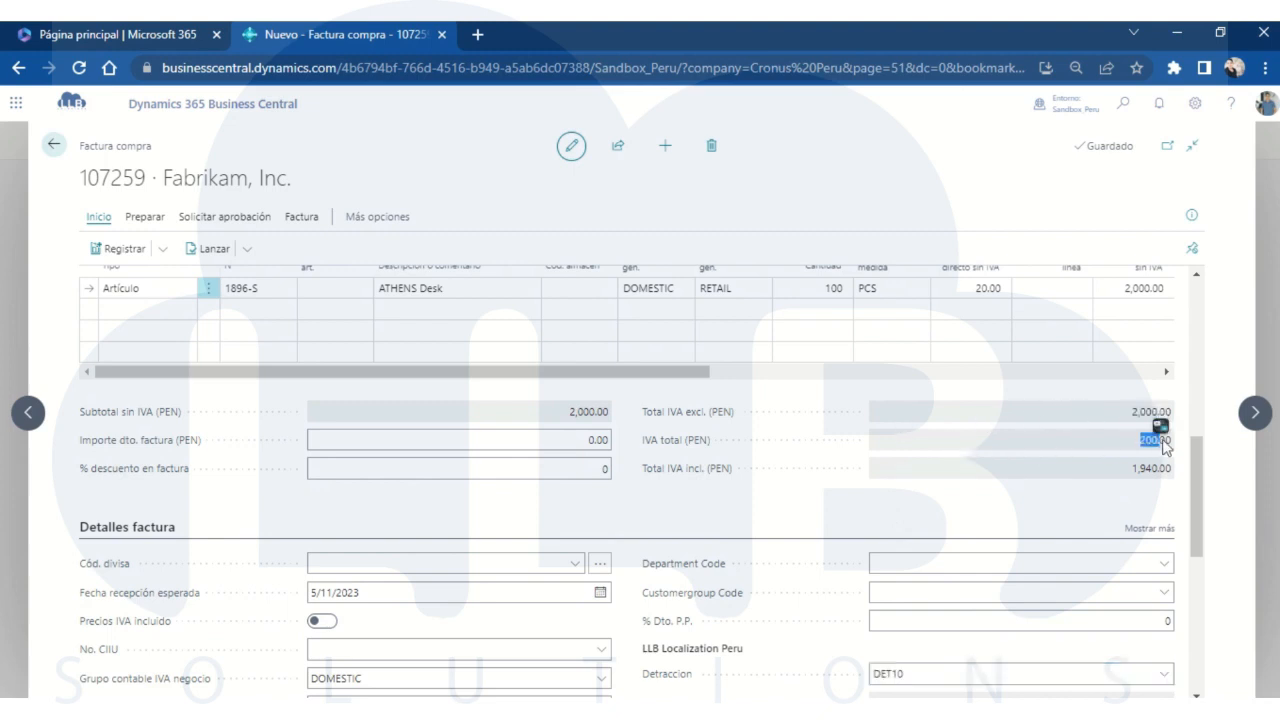
pyautogui.scroll(1, 990, 420)
pyautogui.moveTo(677, 466); pyautogui.dragTo(980, 471)
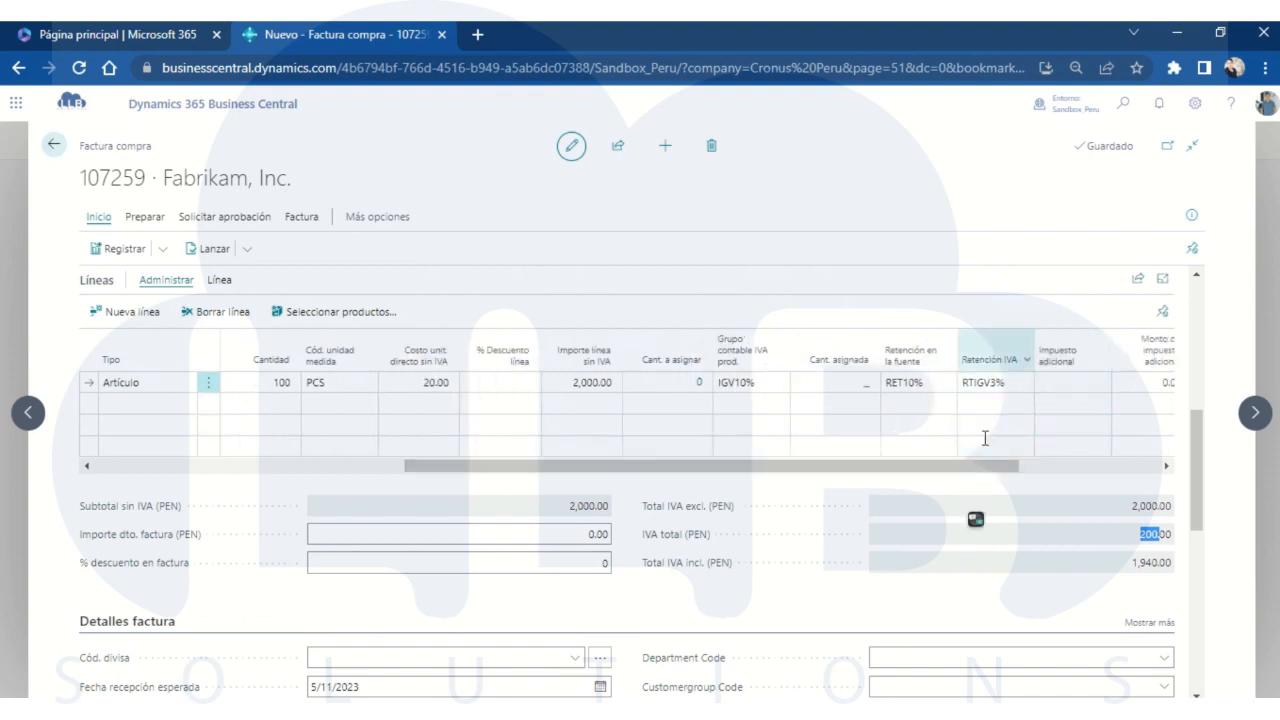
# Preview the posting of the purchase invoice, declining to post the journal lines
pyautogui.click(163, 252)
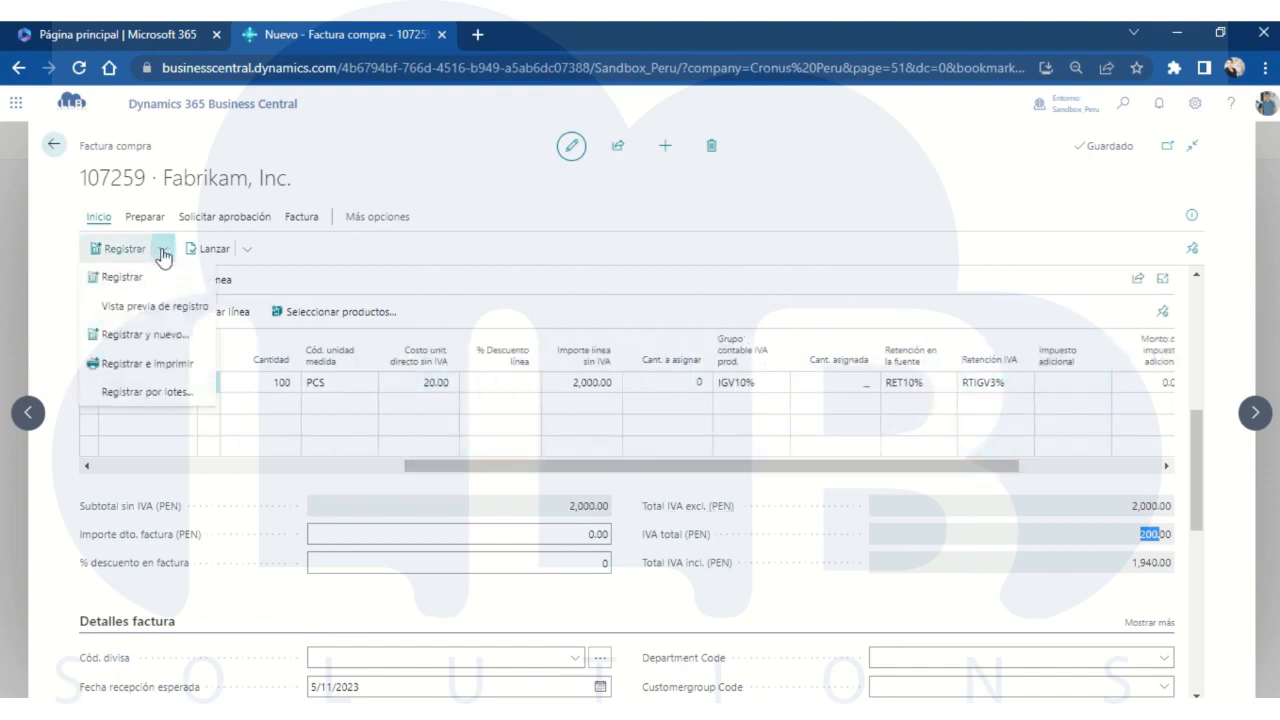
pyautogui.click(157, 316)
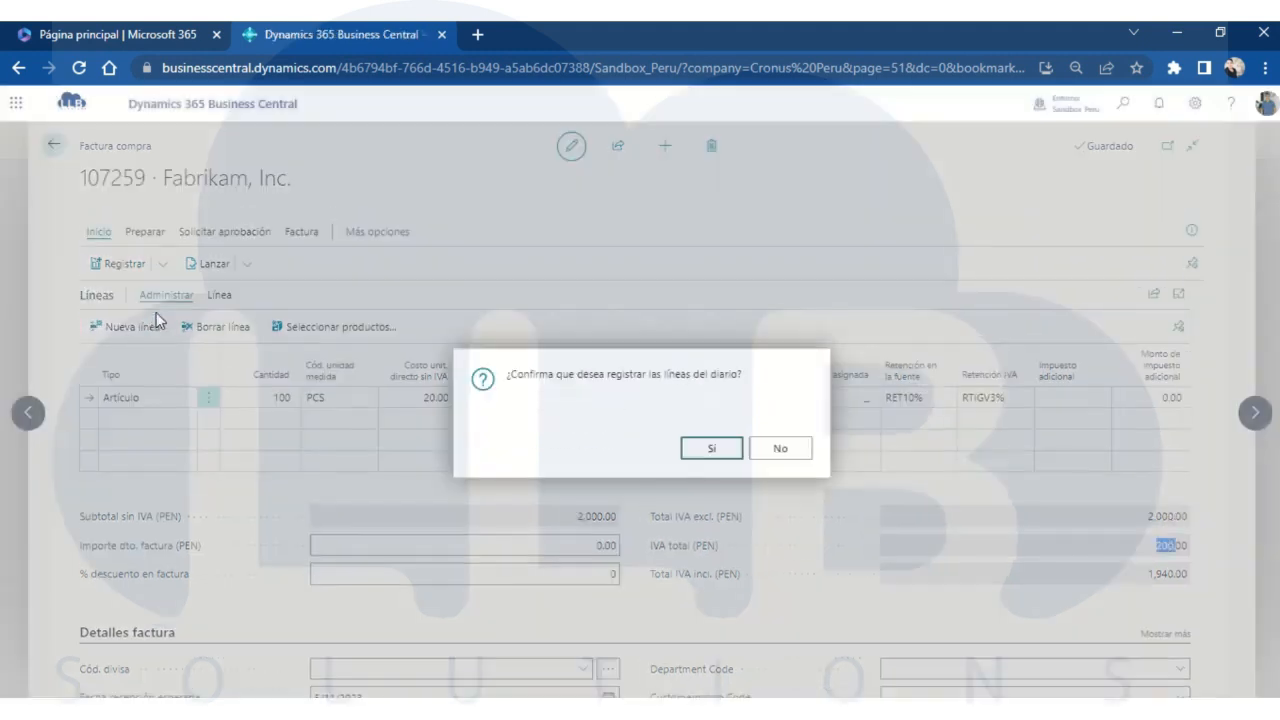
pyautogui.click(780, 450)
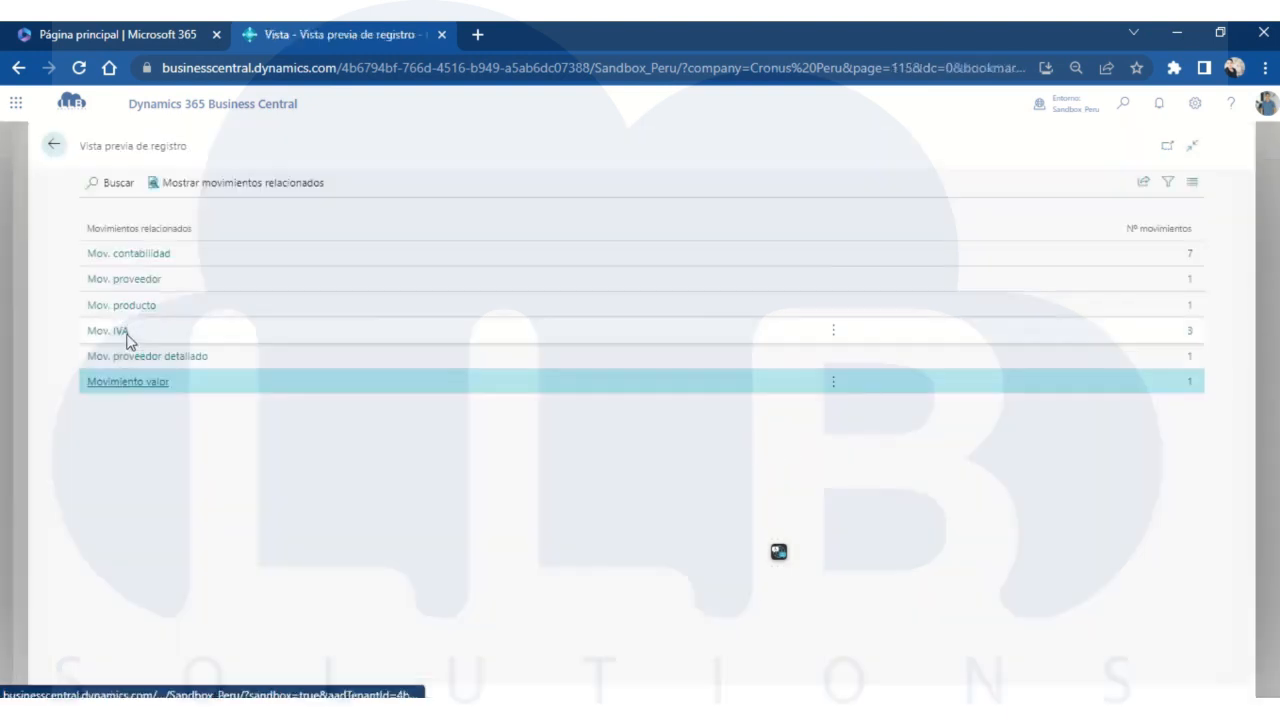
# Examine the withholding types and tax percentages of the Mov. IVA entries in the posting preview
pyautogui.click(105, 336)
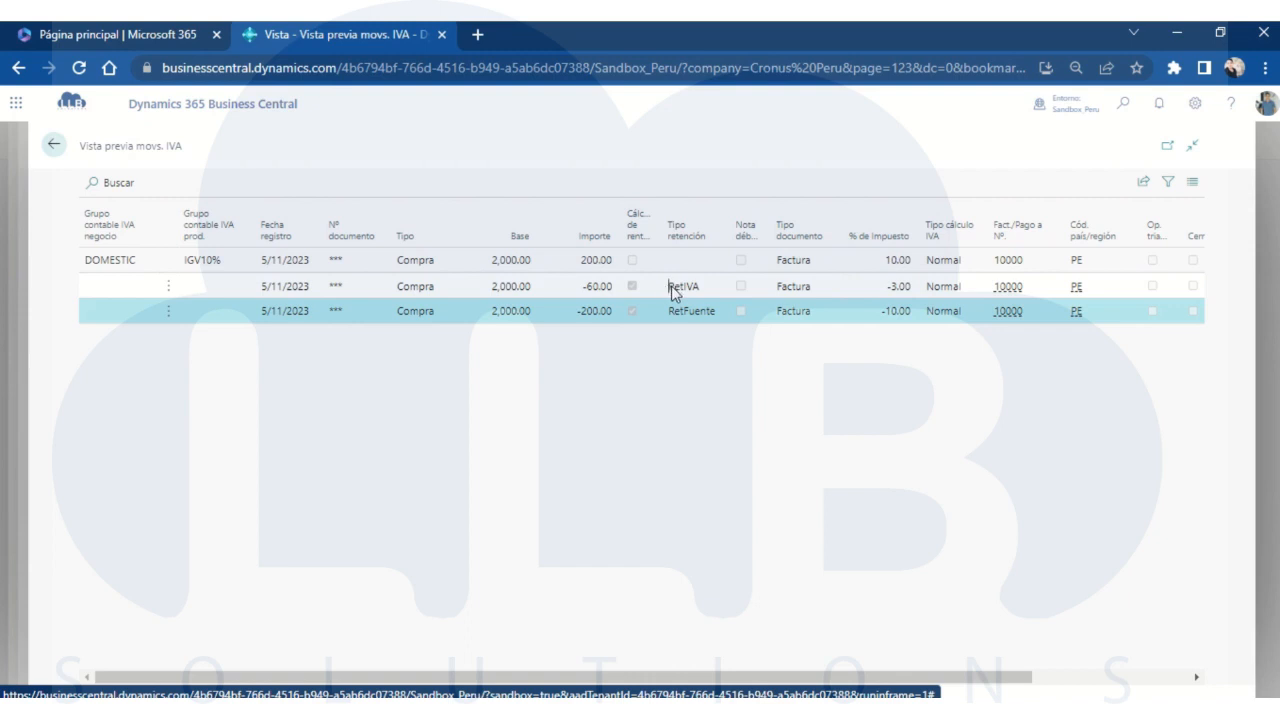
pyautogui.moveTo(664, 286); pyautogui.dragTo(705, 313)
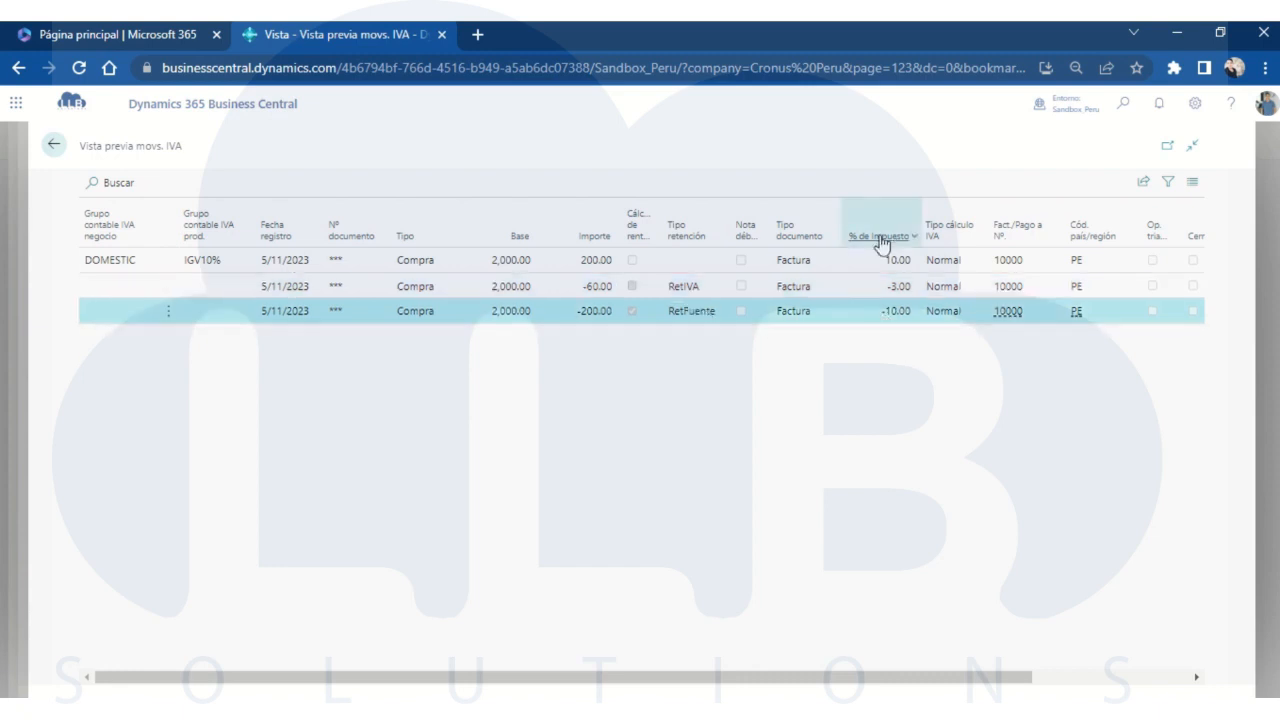
pyautogui.moveTo(879, 312); pyautogui.dragTo(916, 286)
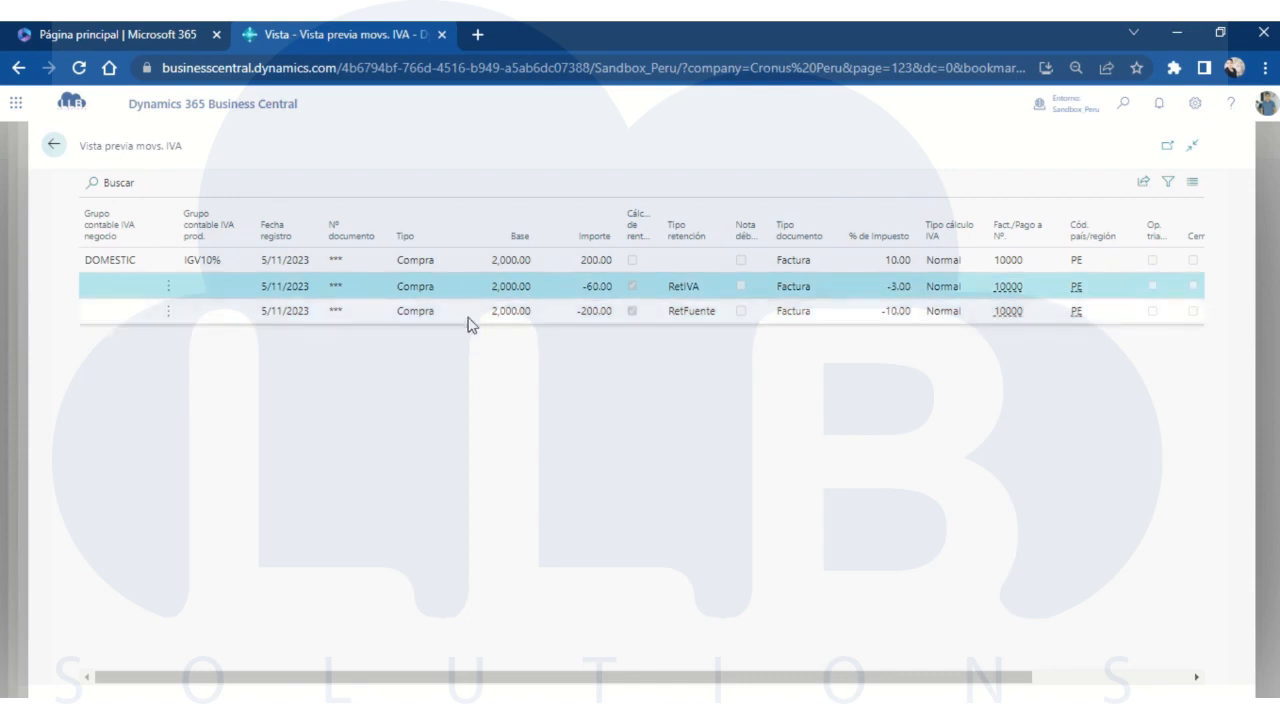
pyautogui.click(54, 144)
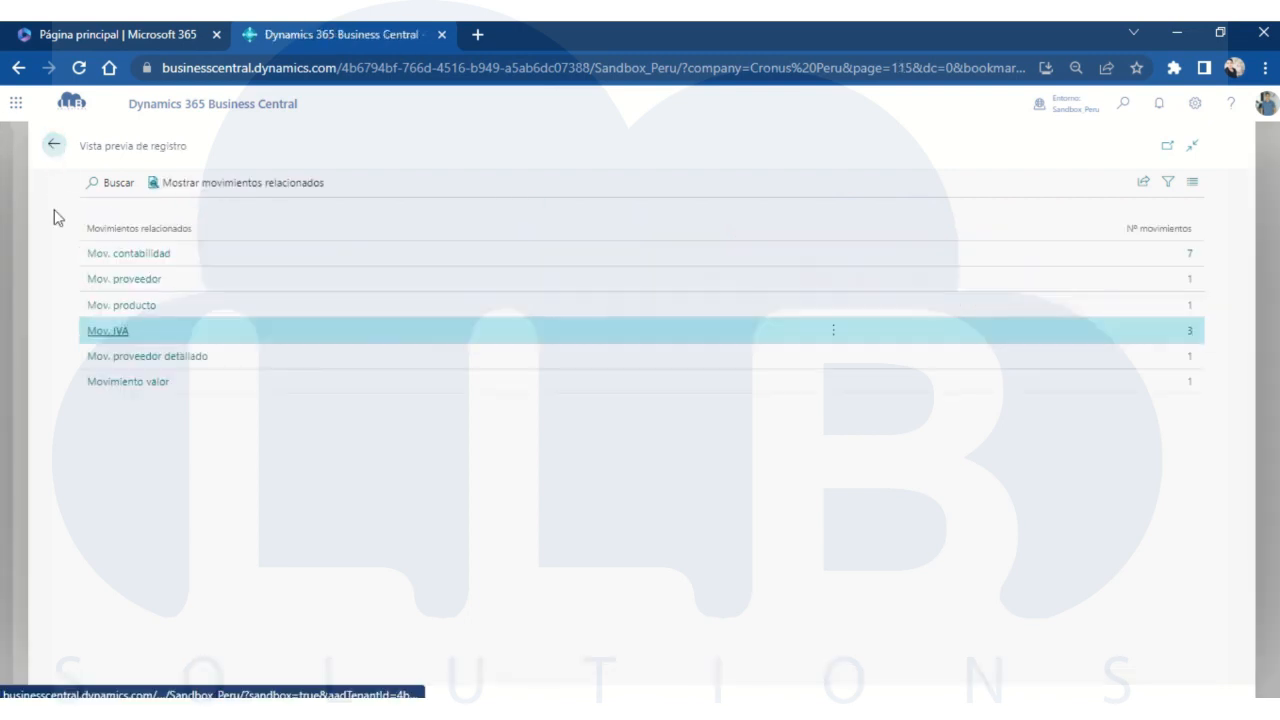
# Examine the account names and Tercero Code of the Mov. contabilidad entries, and close the posting preview
pyautogui.click(144, 257)
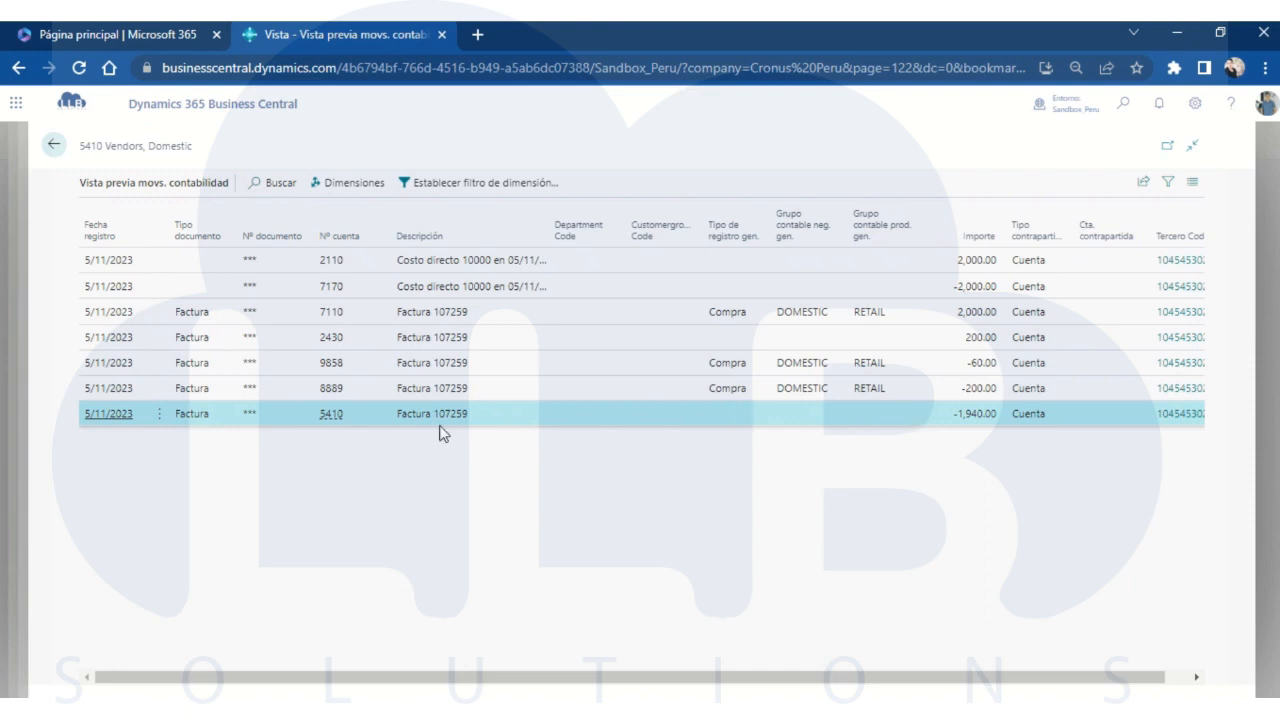
pyautogui.click(333, 396)
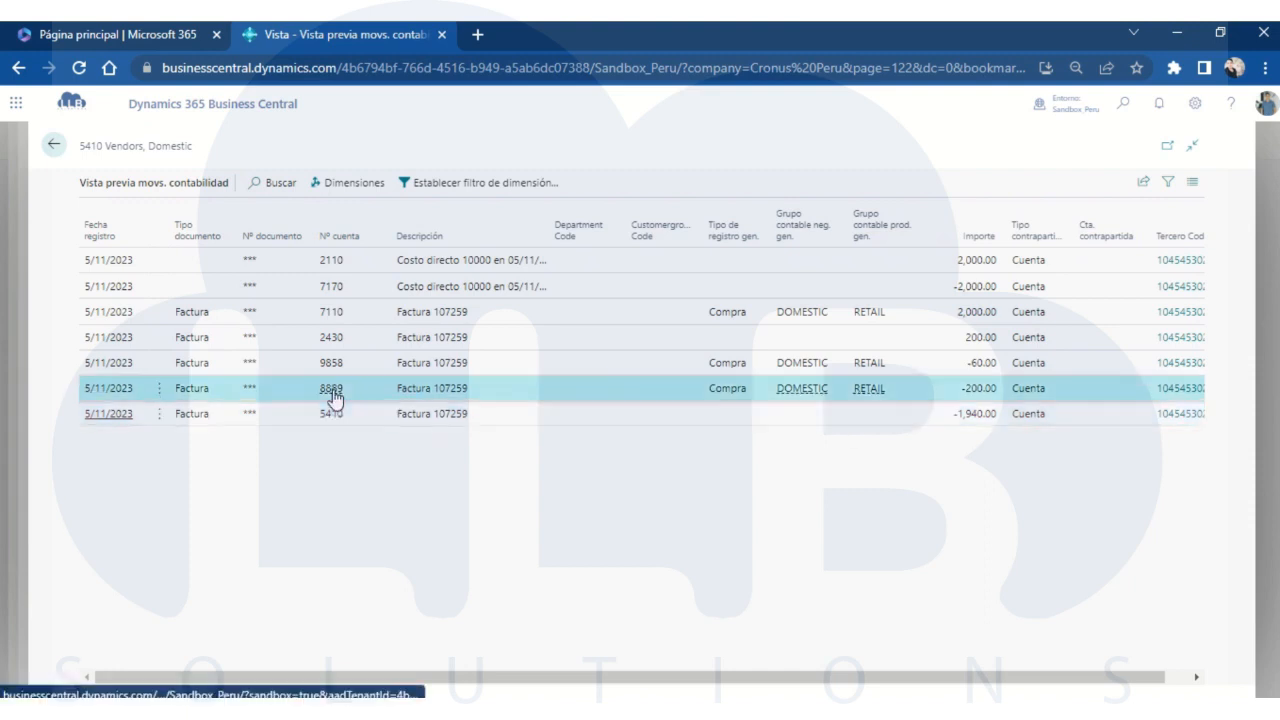
pyautogui.moveTo(333, 396)
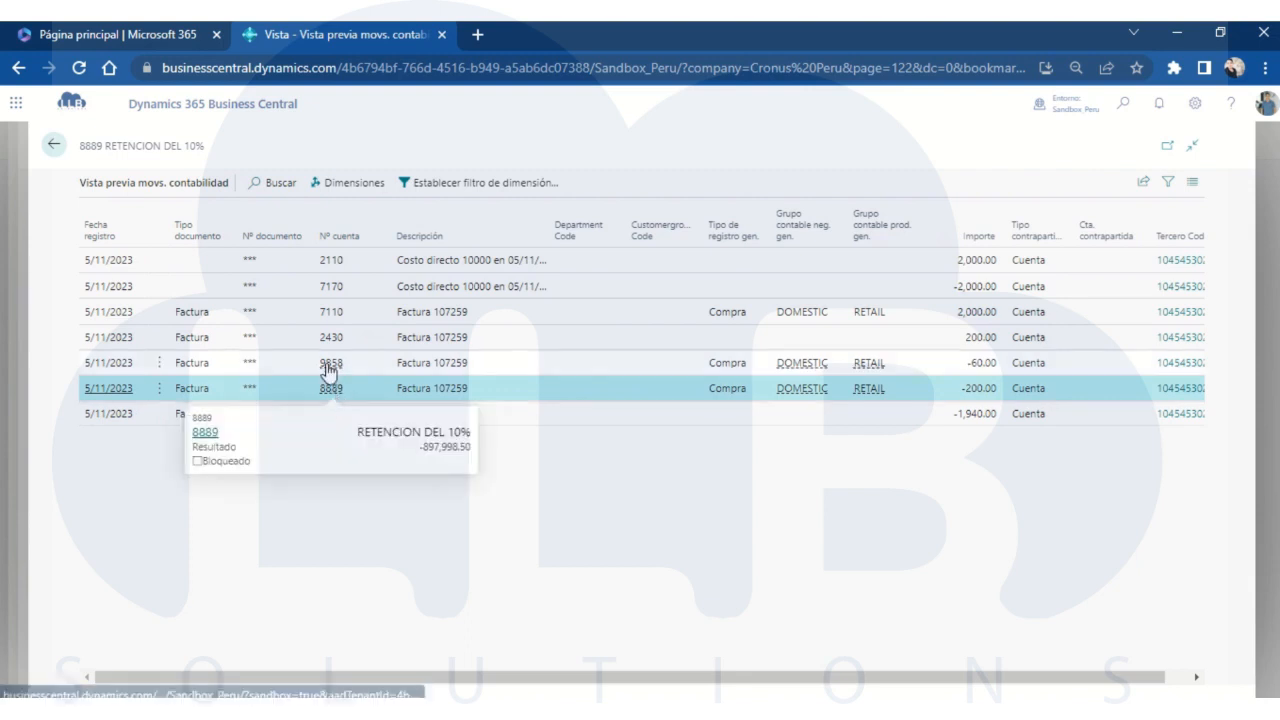
pyautogui.click(334, 369)
pyautogui.moveTo(335, 375)
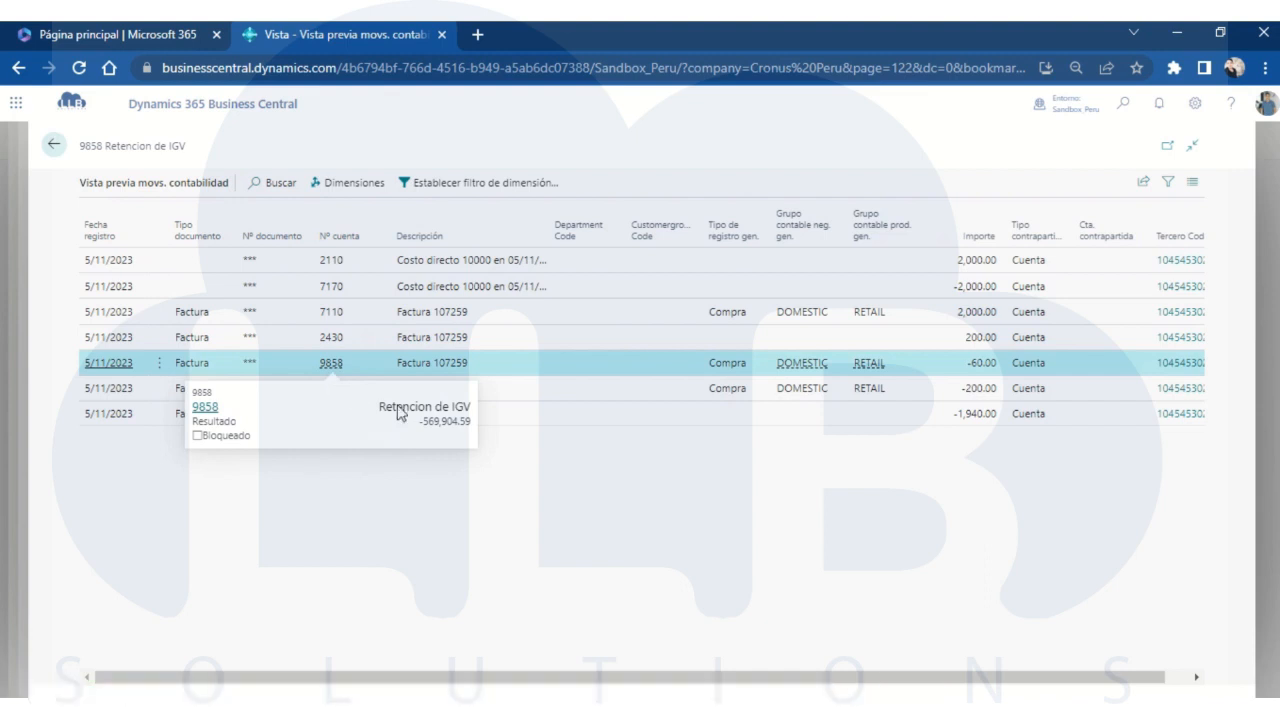
pyautogui.click(328, 342)
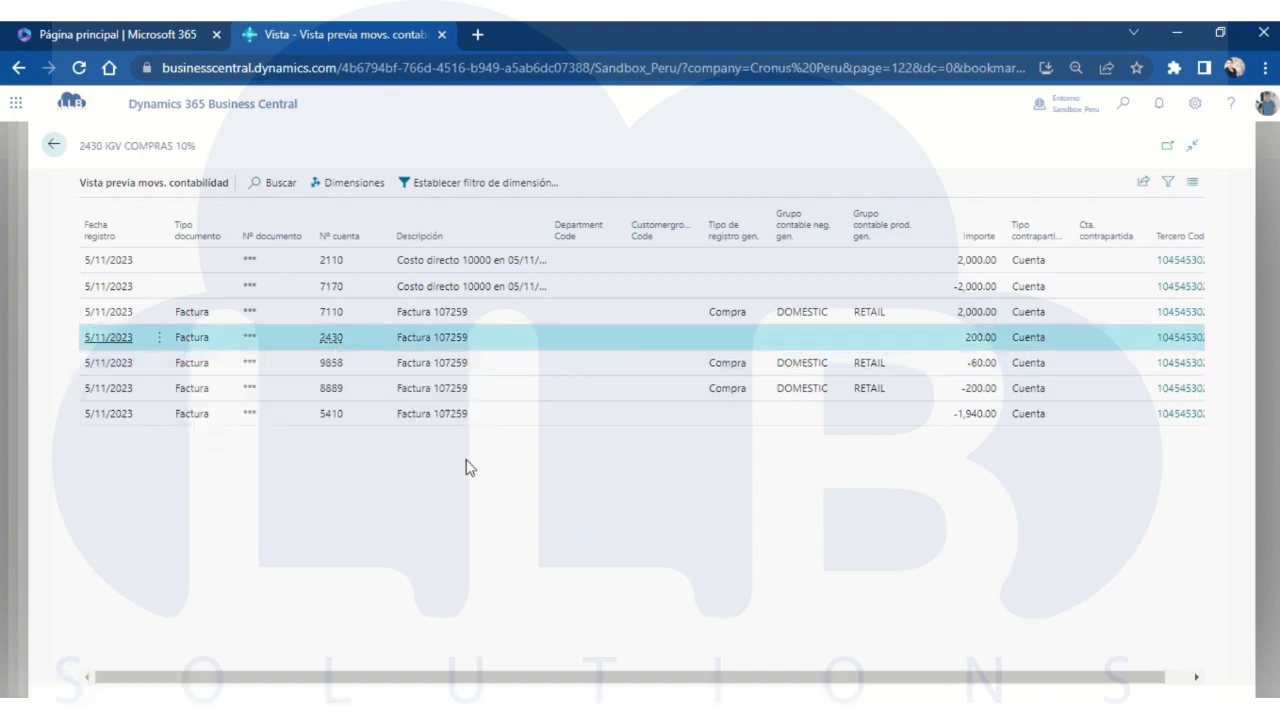
pyautogui.click(325, 418)
pyautogui.moveTo(327, 424)
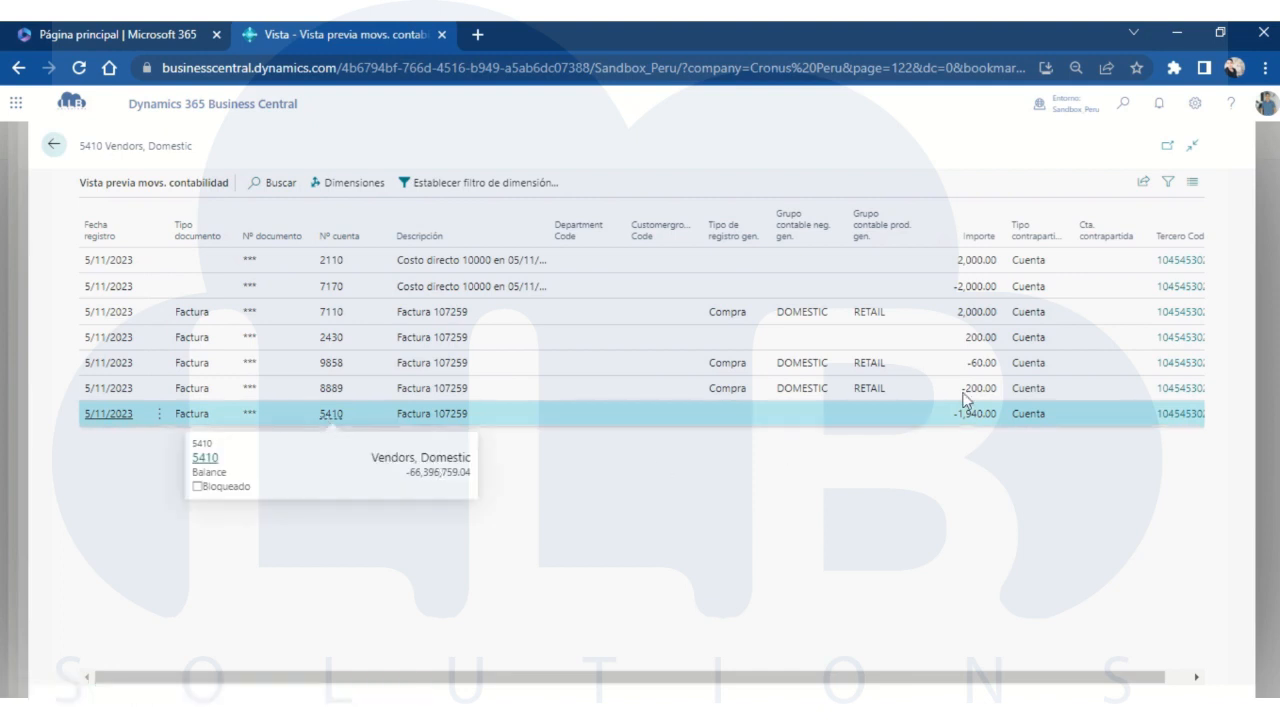
pyautogui.click(332, 392)
pyautogui.moveTo(332, 394)
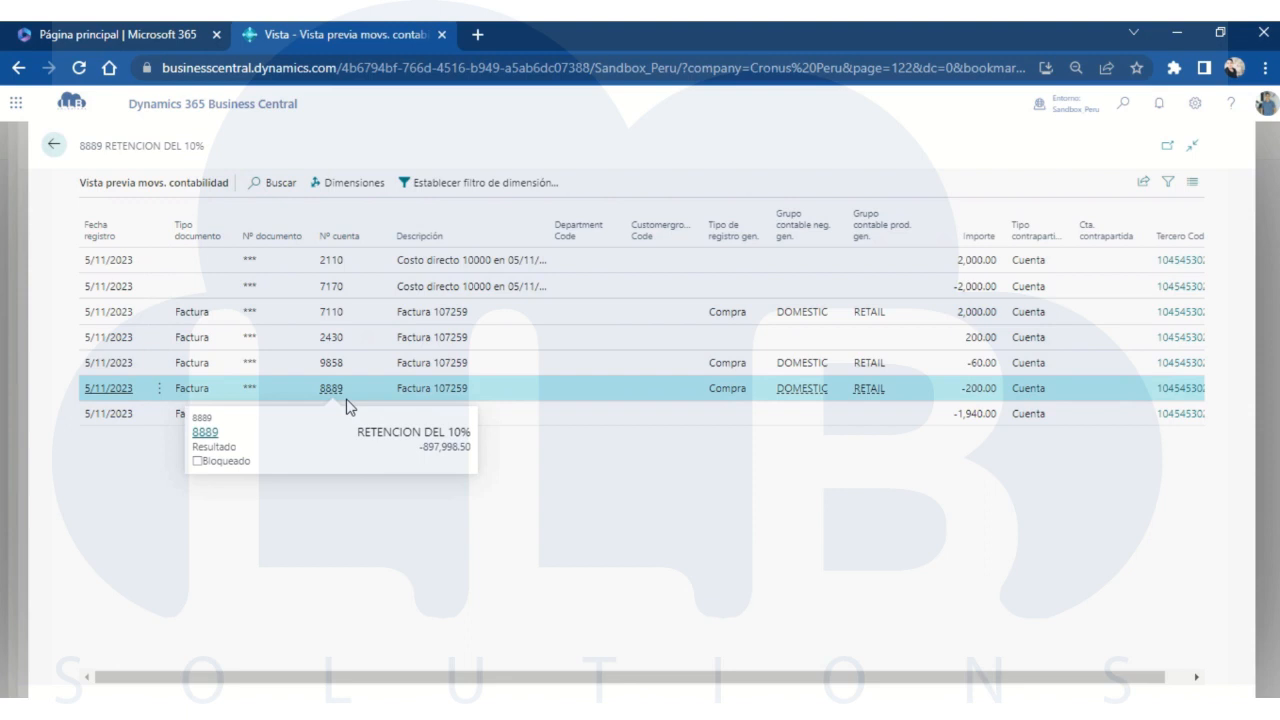
pyautogui.moveTo(840, 677); pyautogui.dragTo(1069, 677)
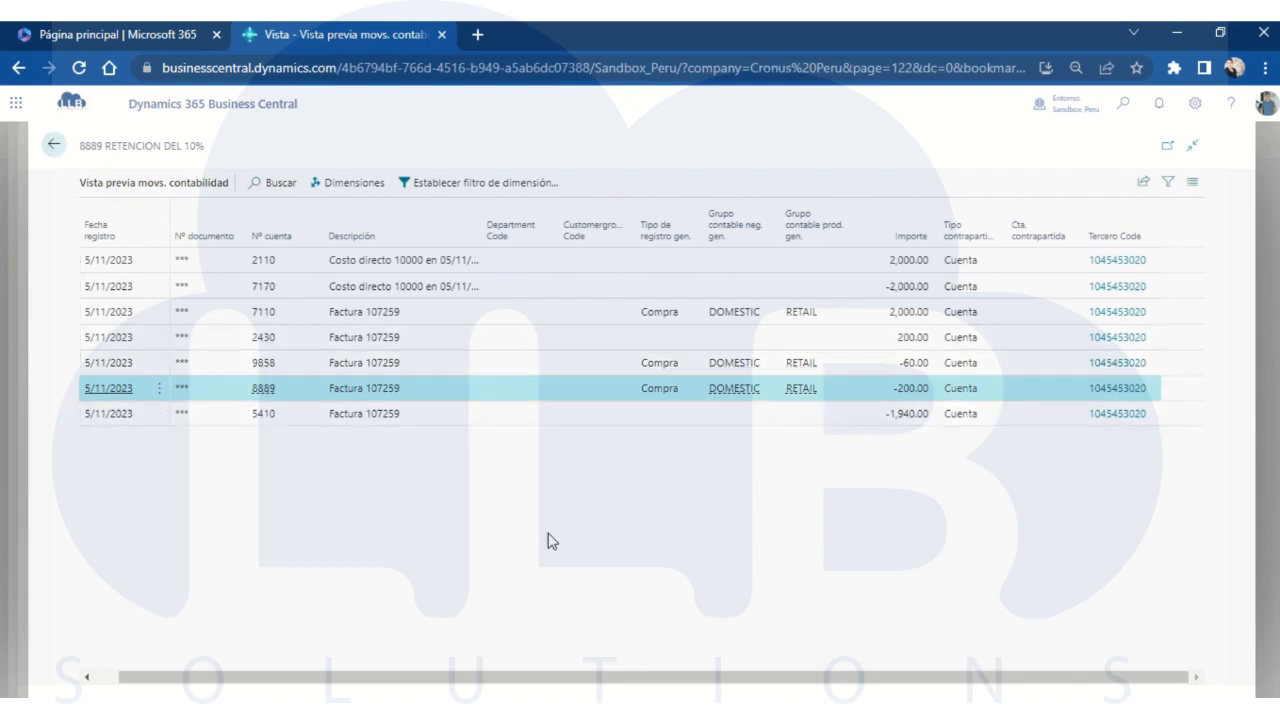
pyautogui.click(54, 145)
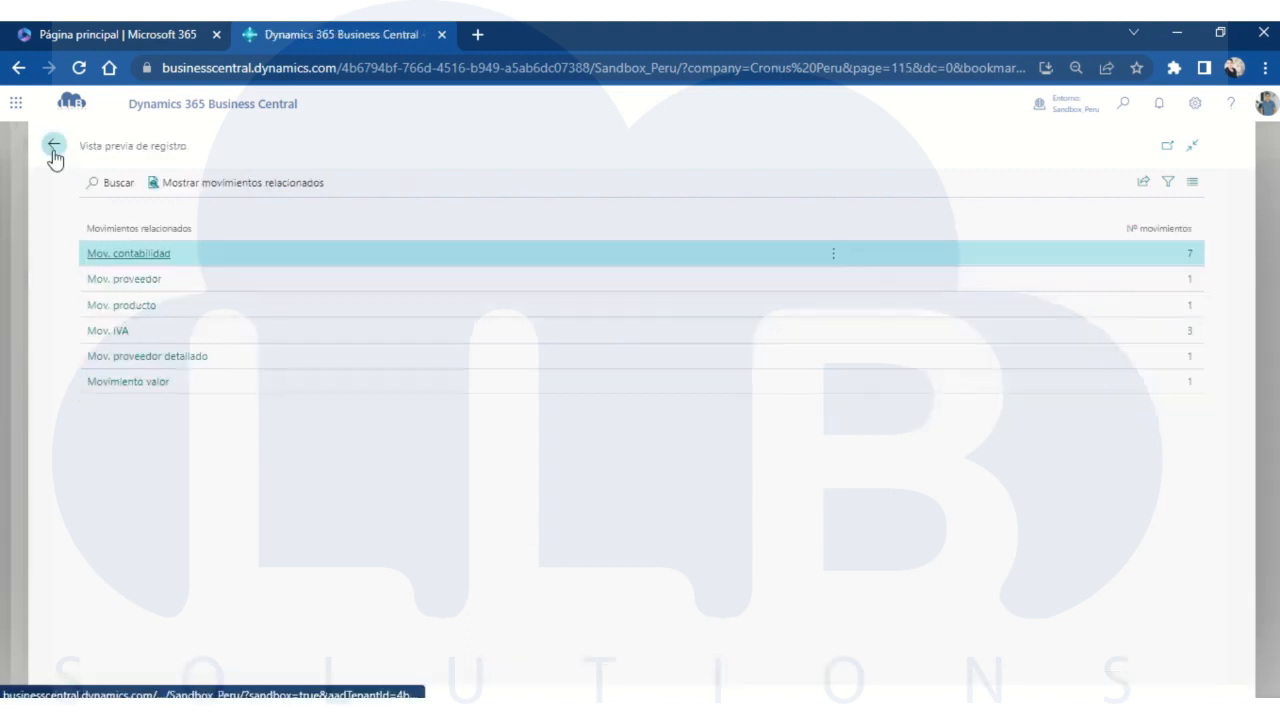
pyautogui.click(54, 147)
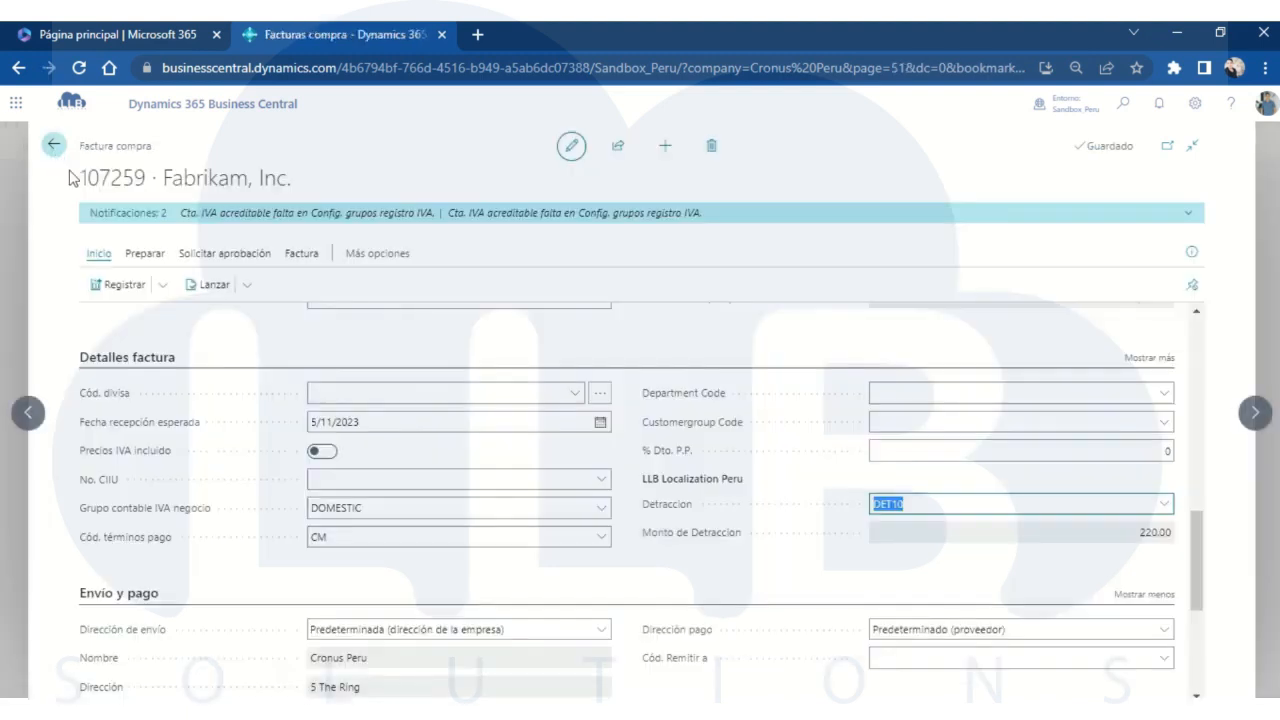
# Post the Fabrikam, Inc. purchase invoice together with its journal lines
pyautogui.click(119, 287)
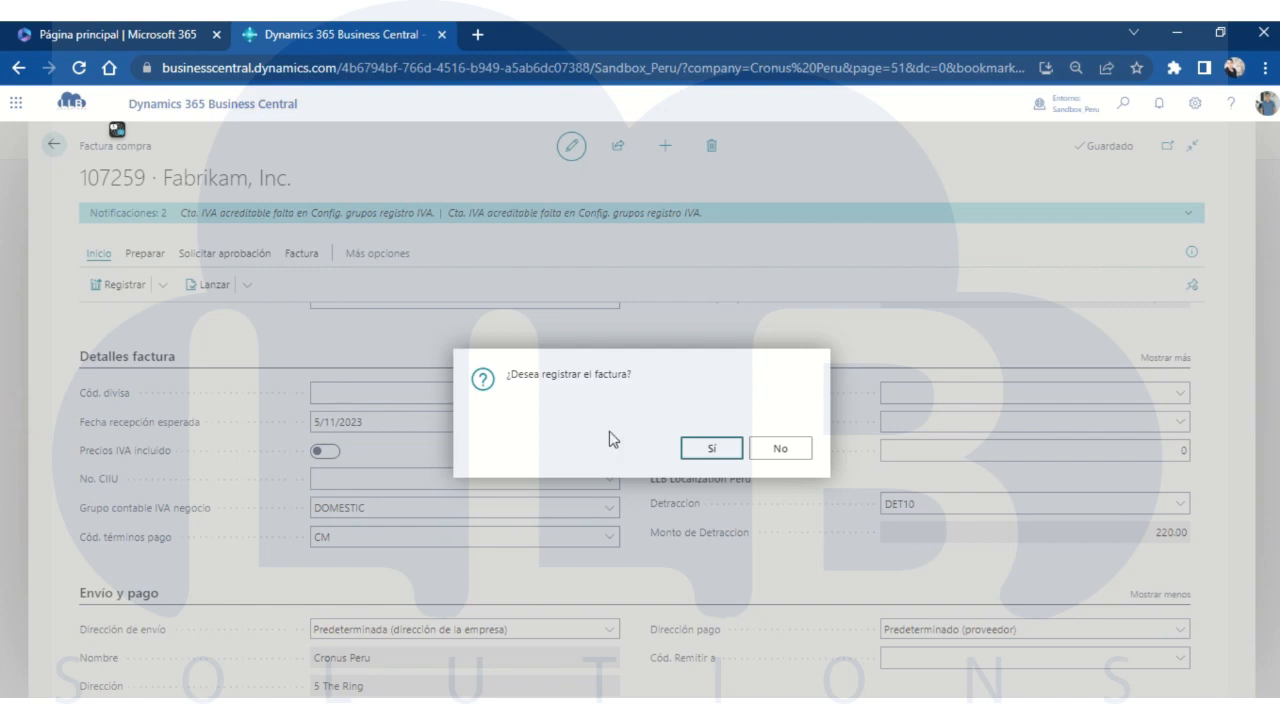
pyautogui.click(711, 452)
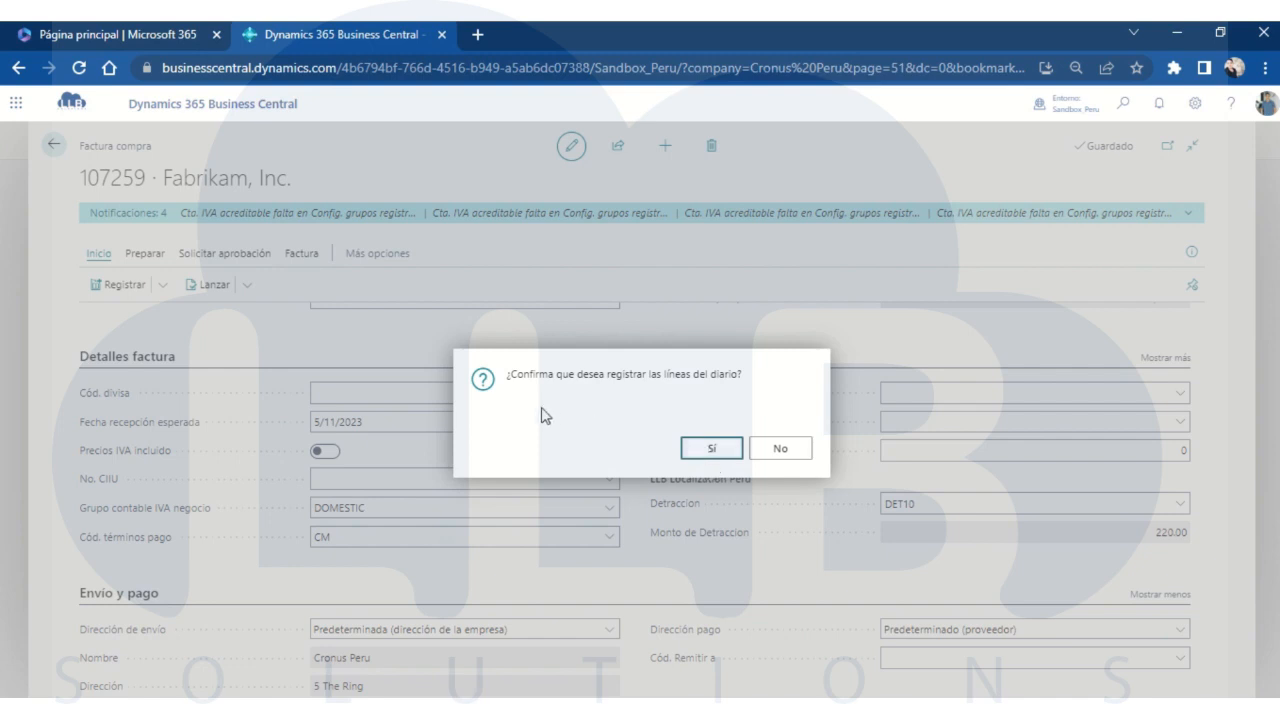
pyautogui.click(712, 450)
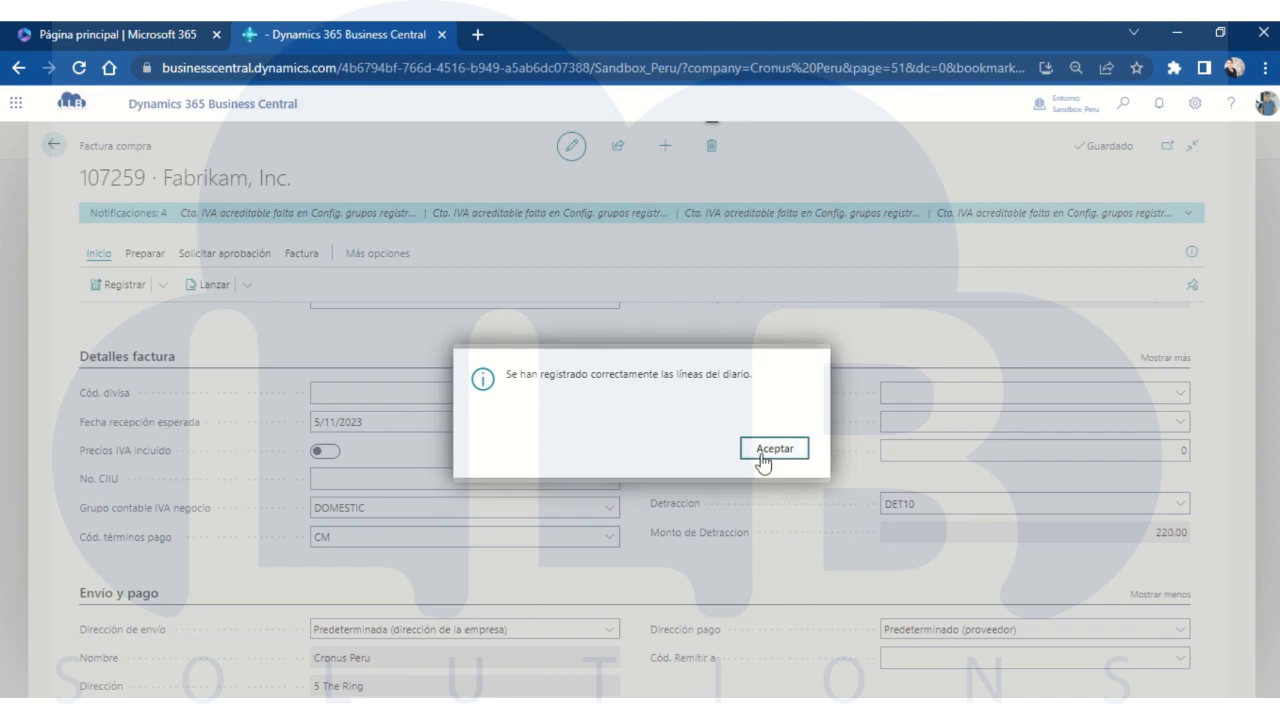
pyautogui.click(781, 449)
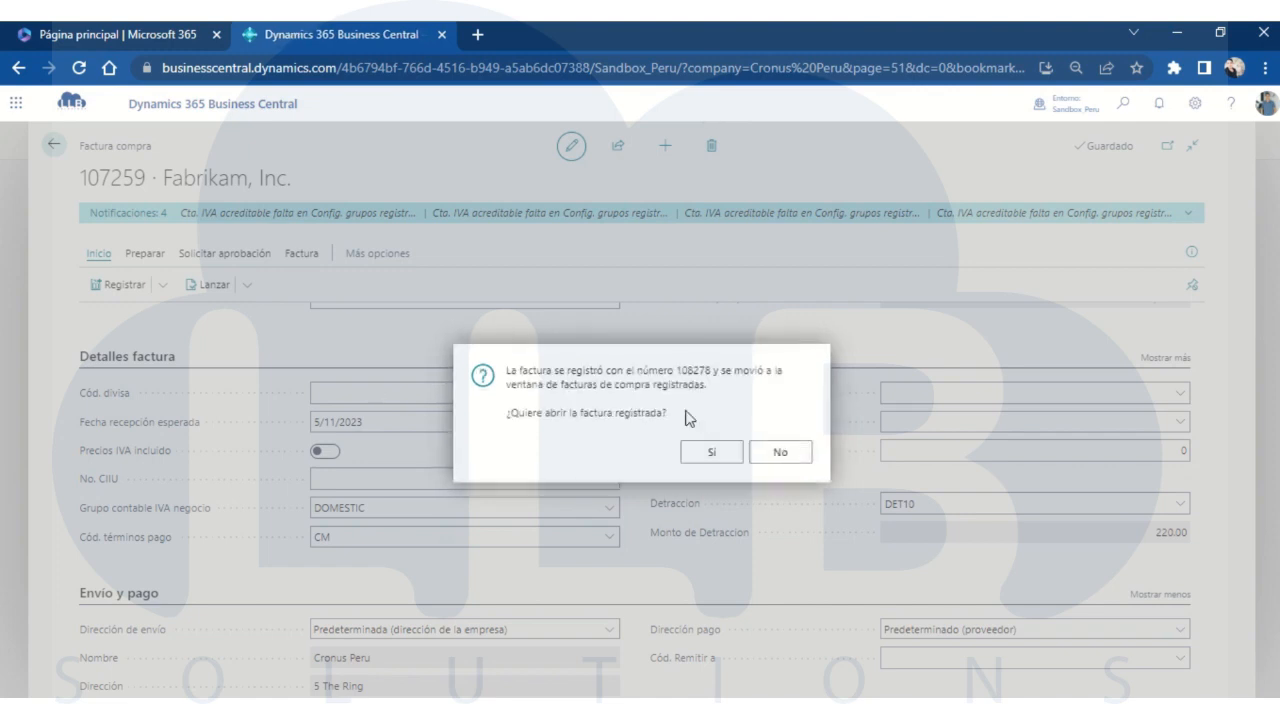
# Open the posted purchase invoice and find its related entries
pyautogui.click(706, 459)
pyautogui.click(704, 453)
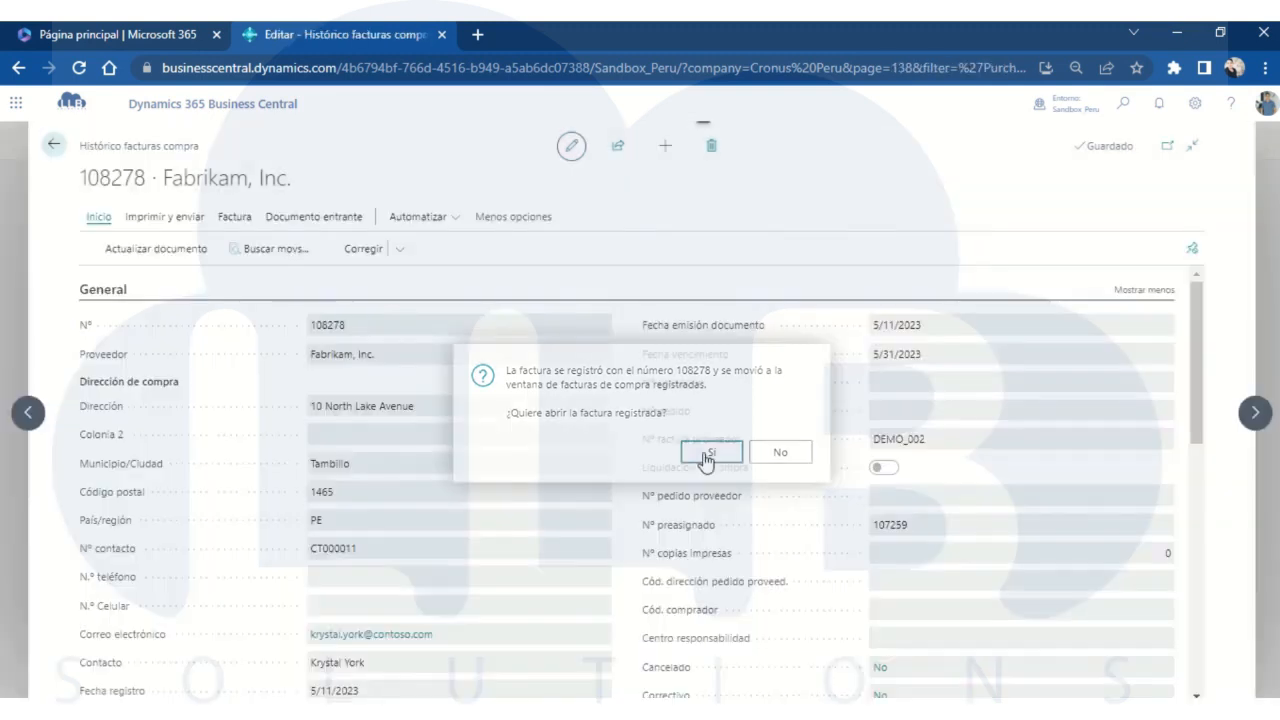
pyautogui.click(277, 257)
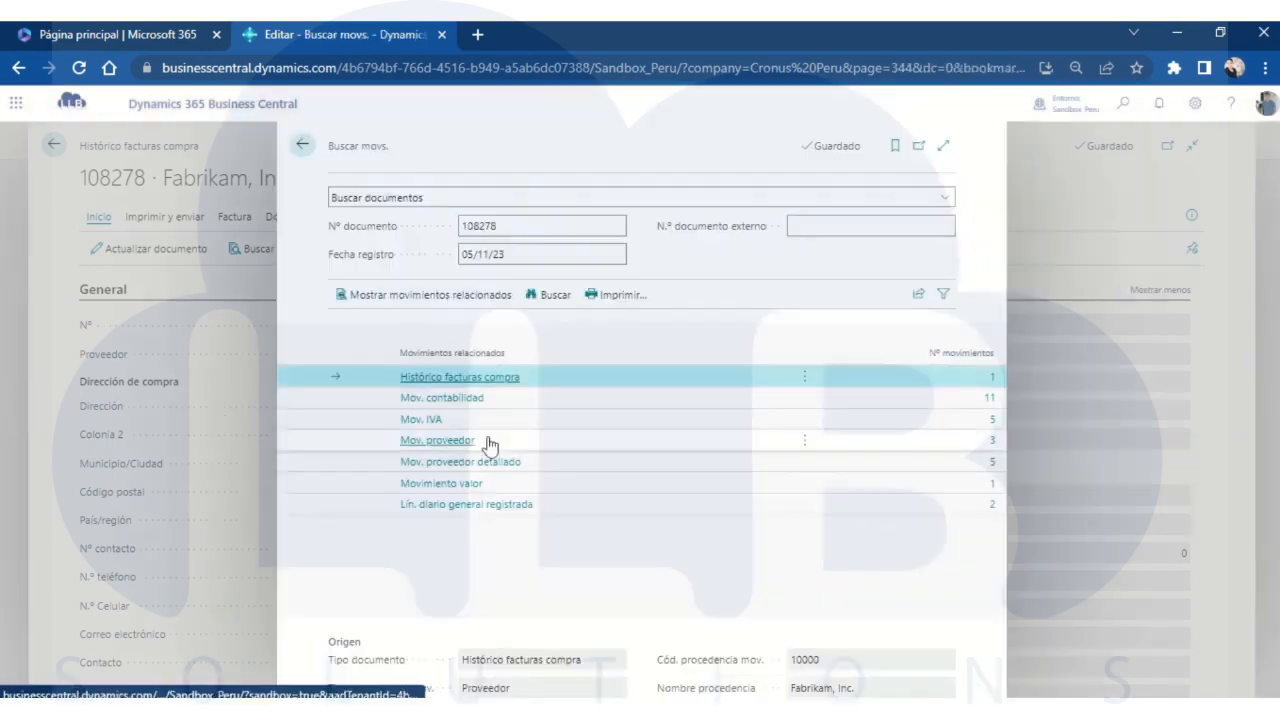
# Examine the detracción marks and amounts of the posted invoice's Mov. contabilidad entries, and return to its related entries
pyautogui.click(448, 401)
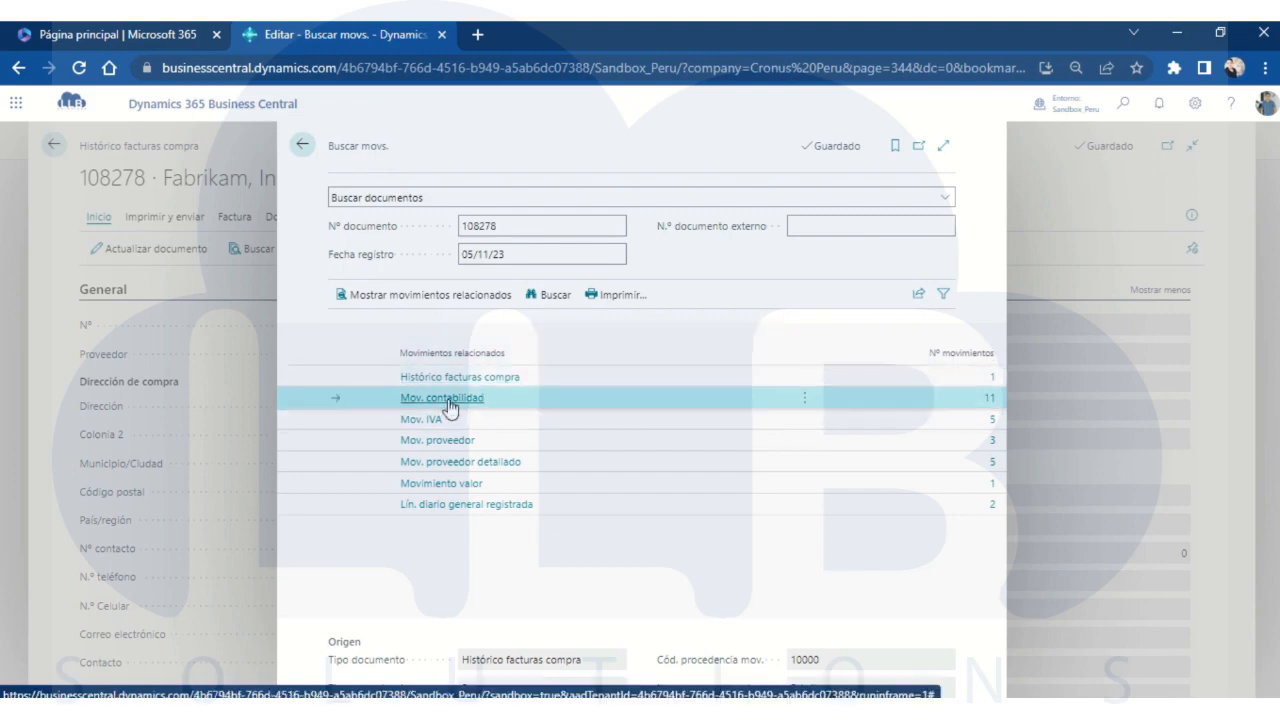
pyautogui.click(448, 402)
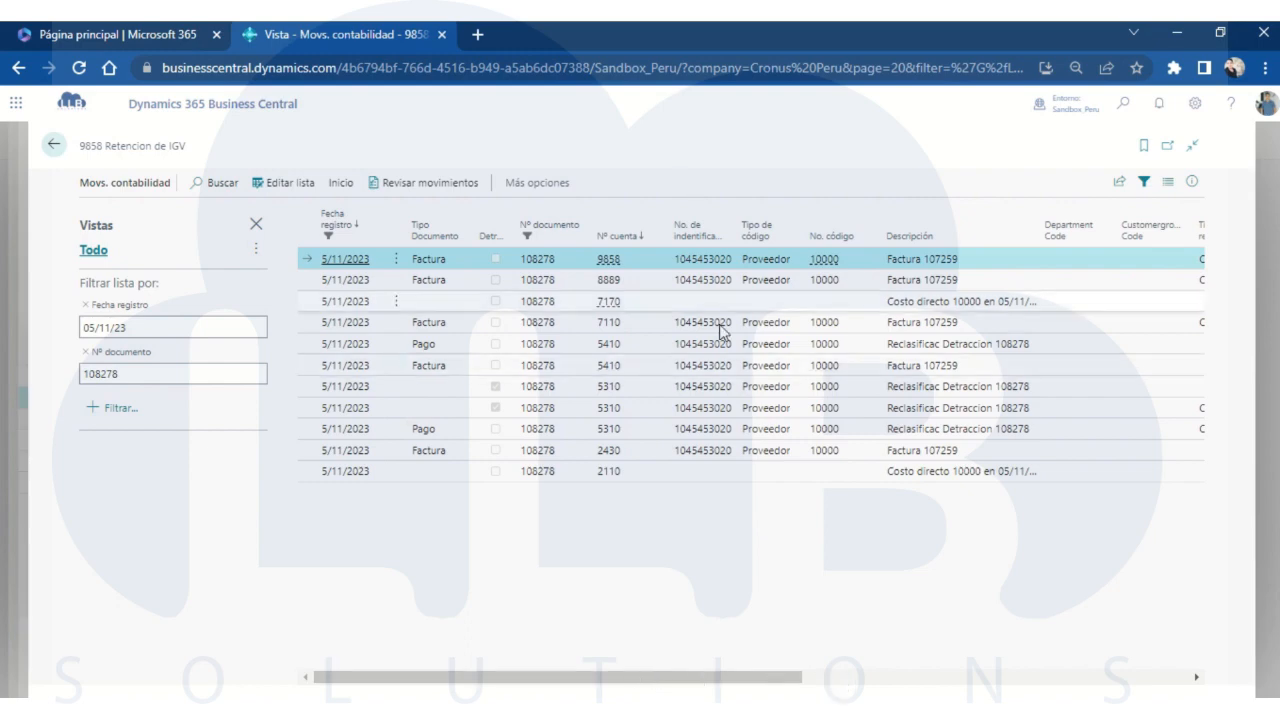
pyautogui.moveTo(731, 680); pyautogui.dragTo(783, 689)
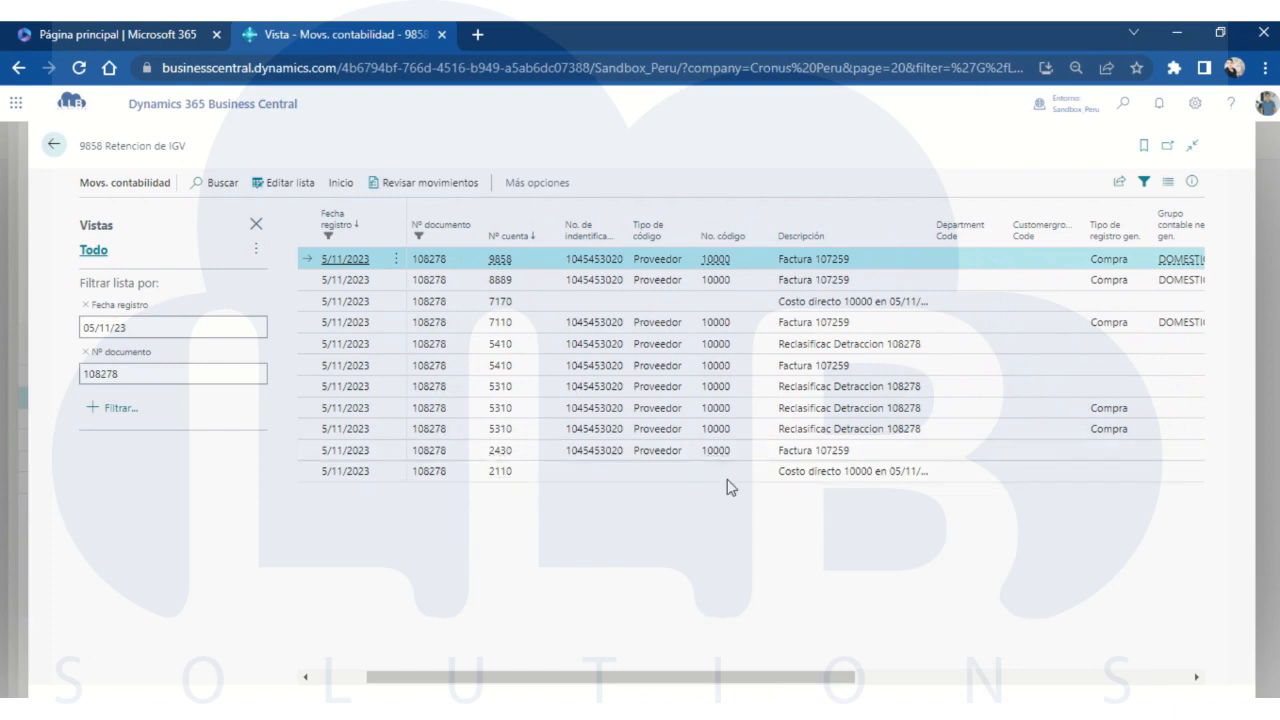
pyautogui.moveTo(537, 683); pyautogui.dragTo(437, 689)
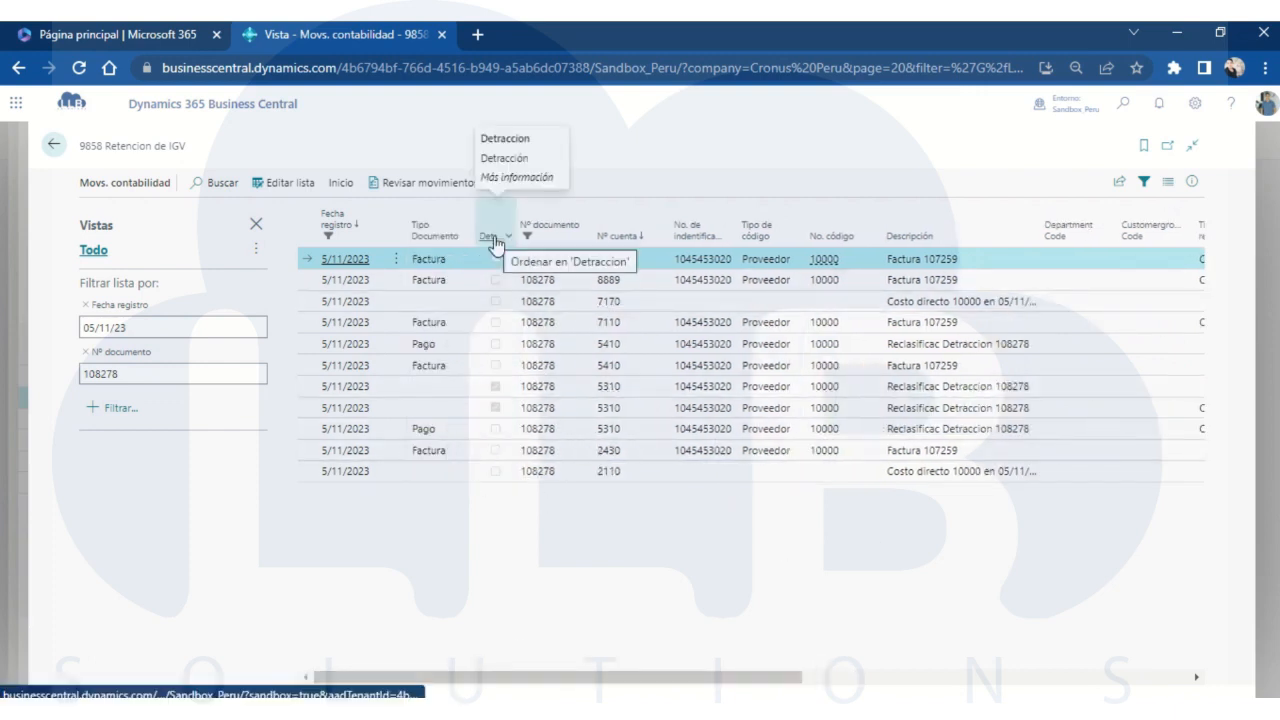
pyautogui.click(489, 391)
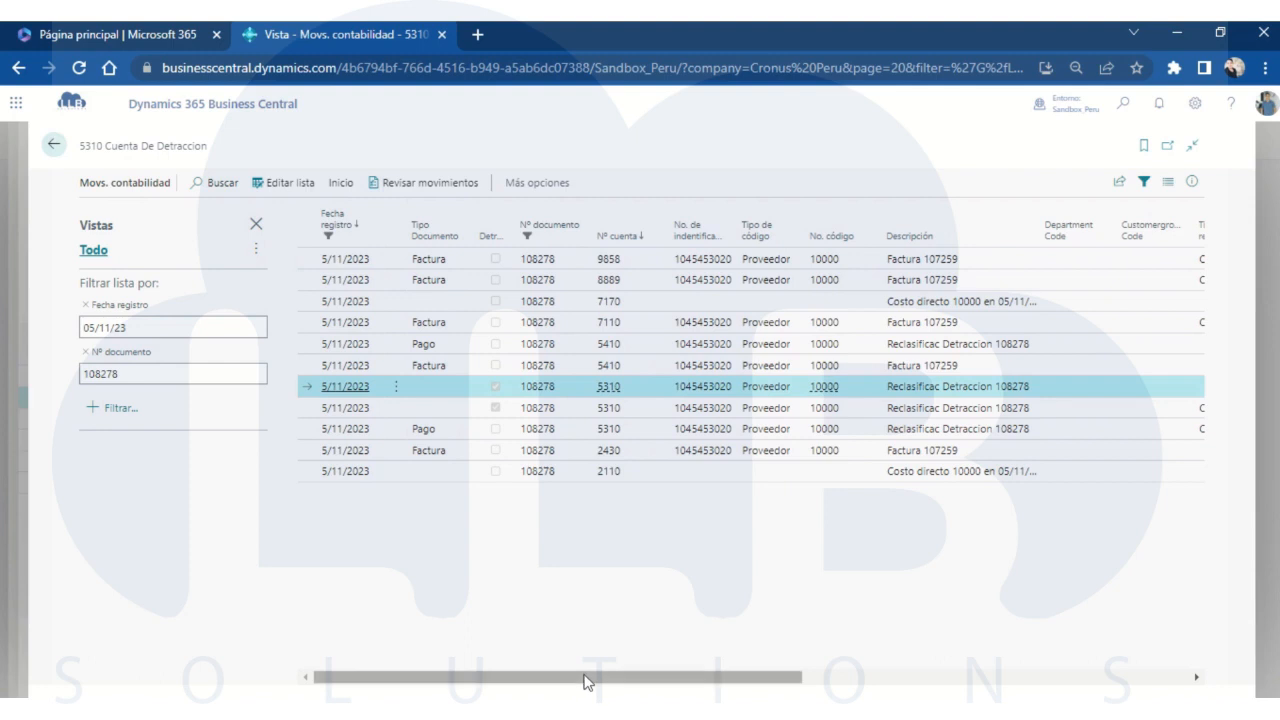
pyautogui.moveTo(586, 677); pyautogui.dragTo(866, 683)
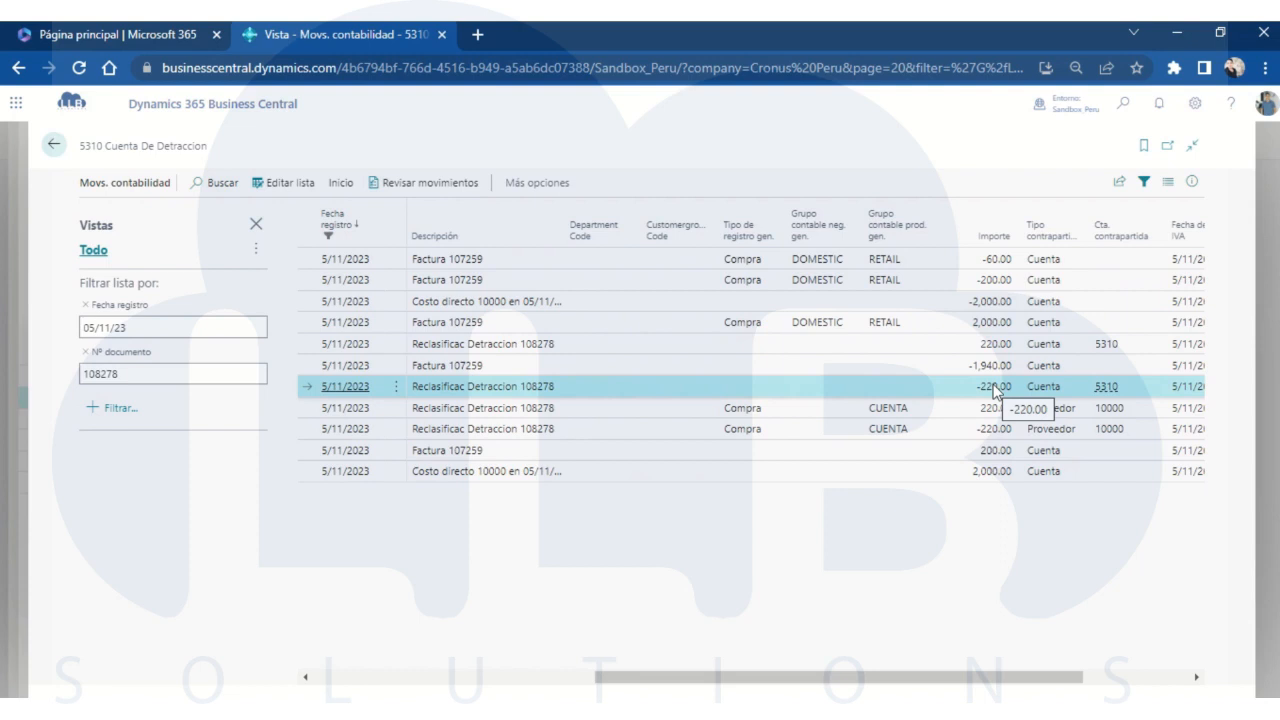
pyautogui.click(52, 148)
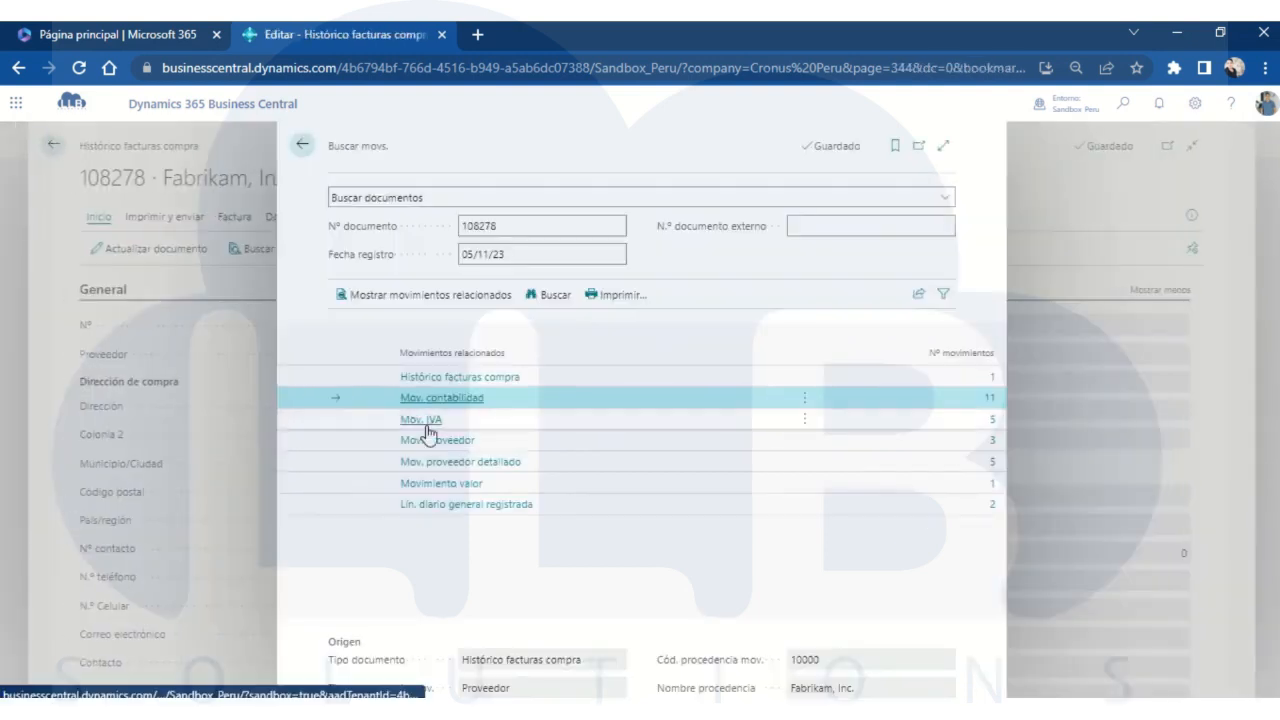
# Examine the Mov. proveedor entries of the posted invoice, and return to the purchase invoice list
pyautogui.click(449, 450)
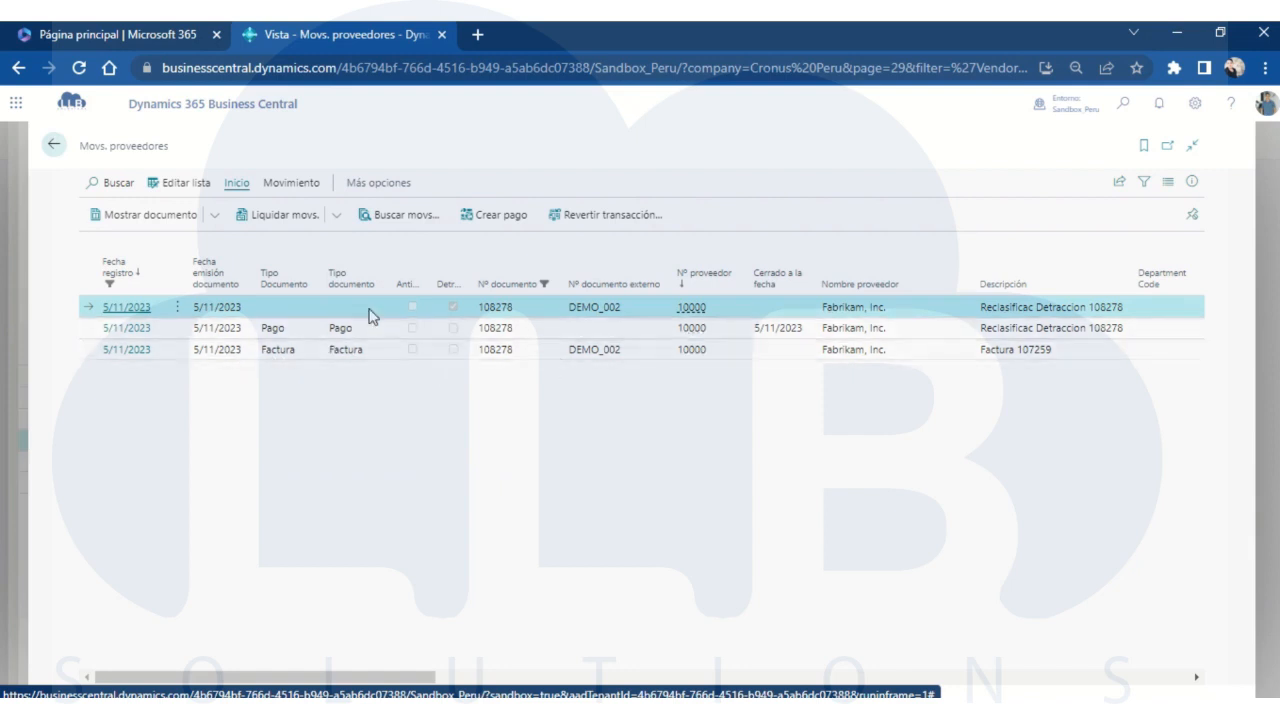
pyautogui.click(52, 145)
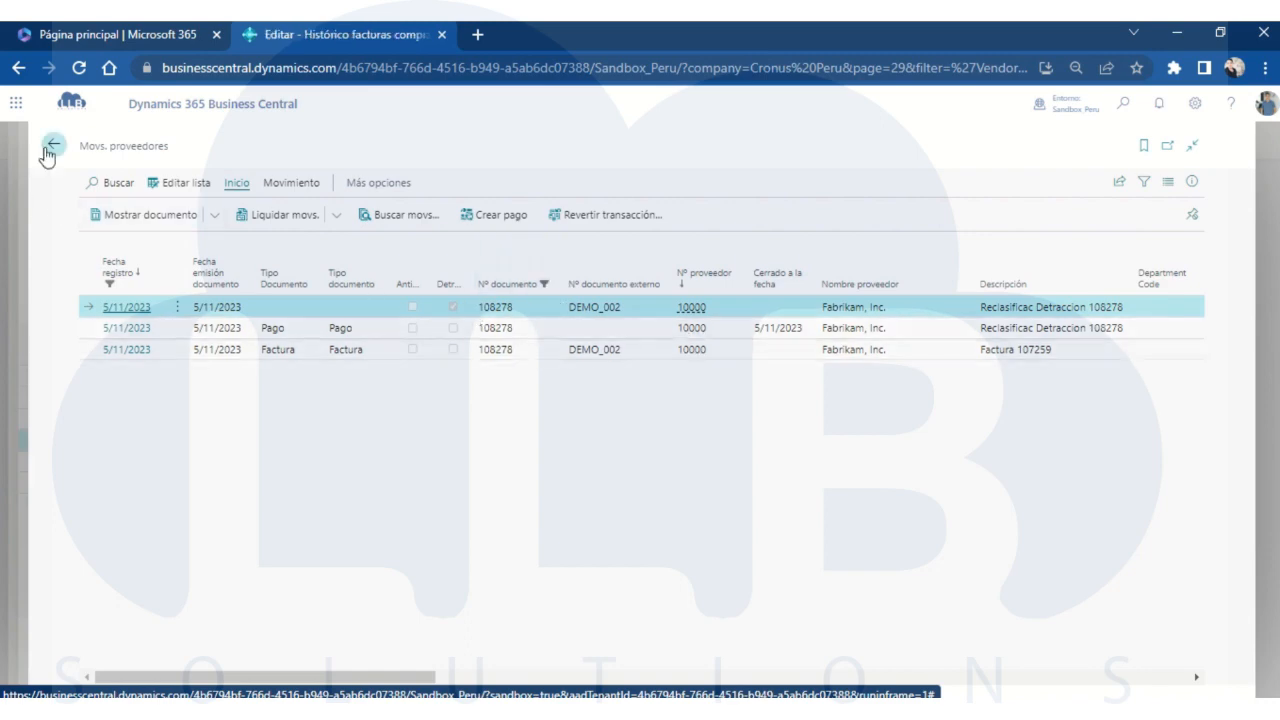
pyautogui.click(300, 150)
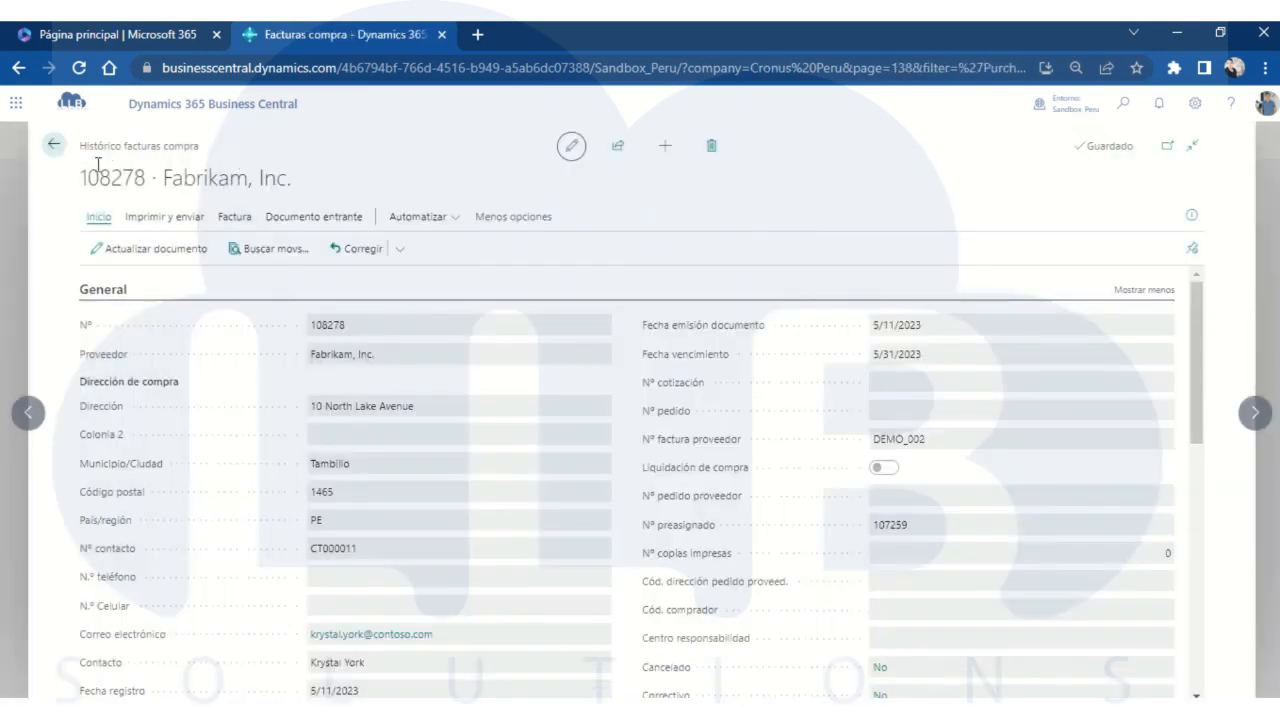
pyautogui.click(50, 147)
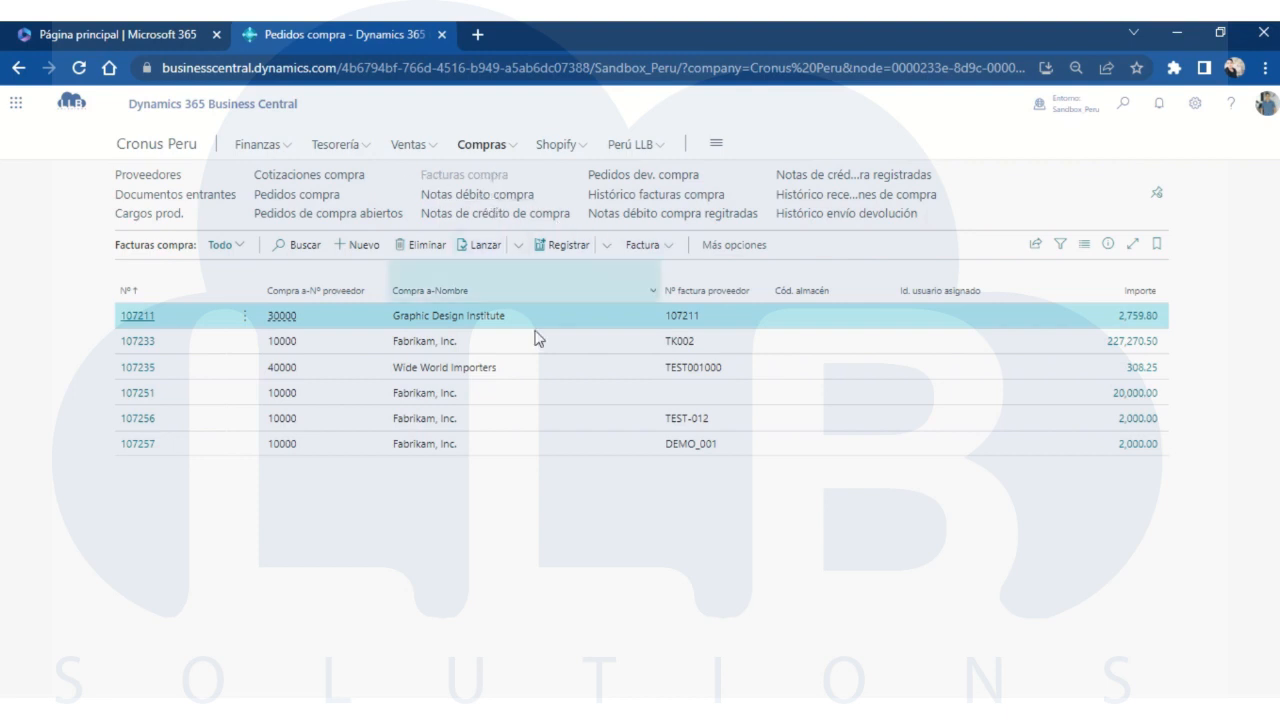
# Open the Fabrikam, Inc. purchase invoice with vendor invoice number DEMO_001 and turn on Liquidación de compra
pyautogui.click(140, 450)
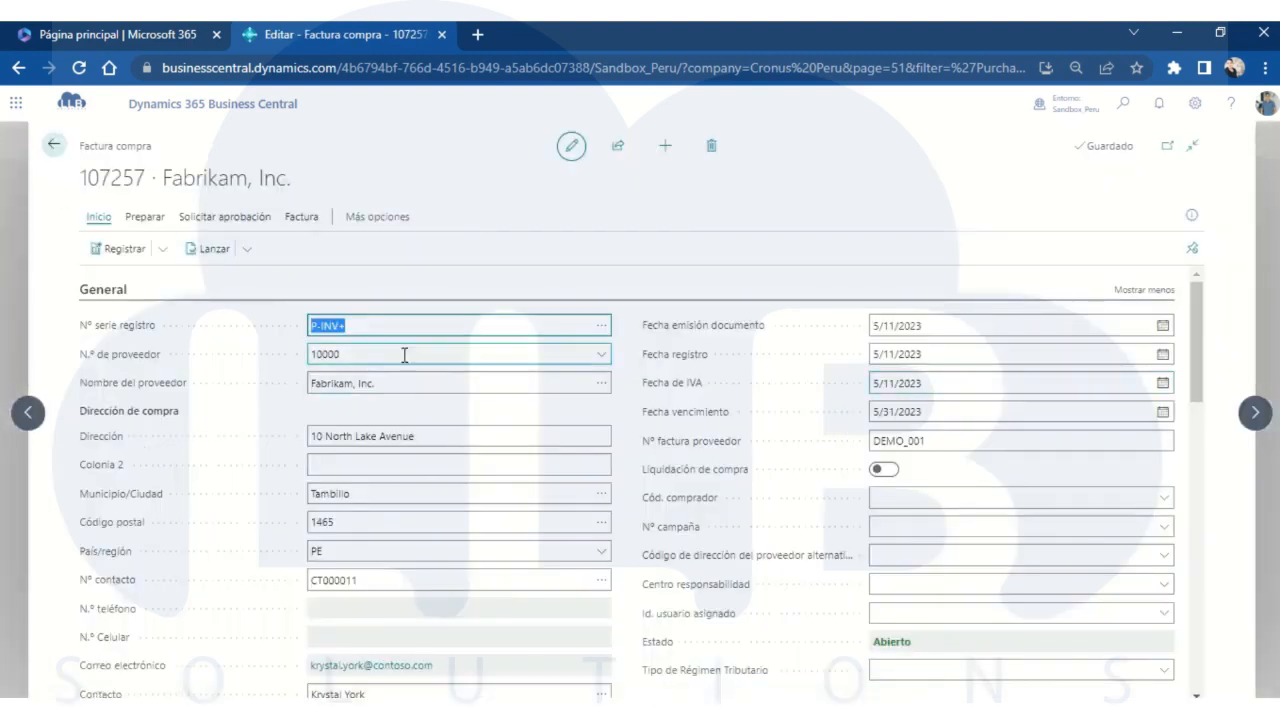
pyautogui.moveTo(722, 418)
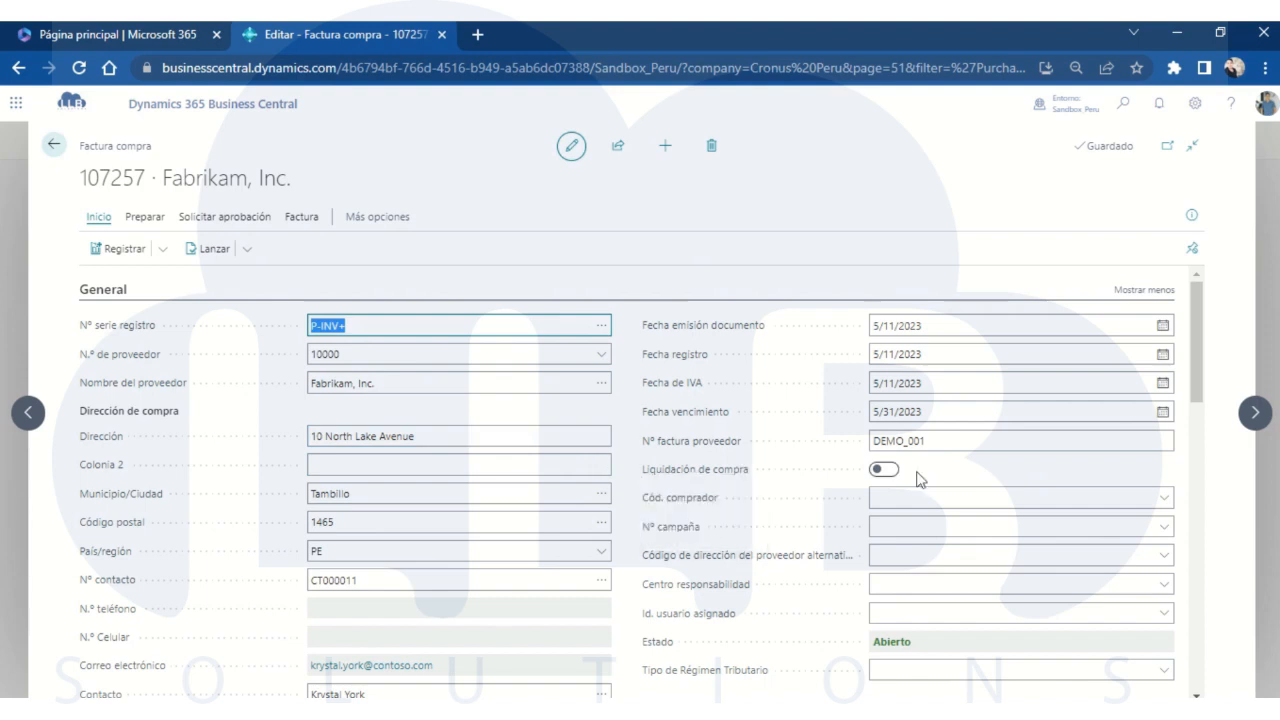
pyautogui.click(891, 476)
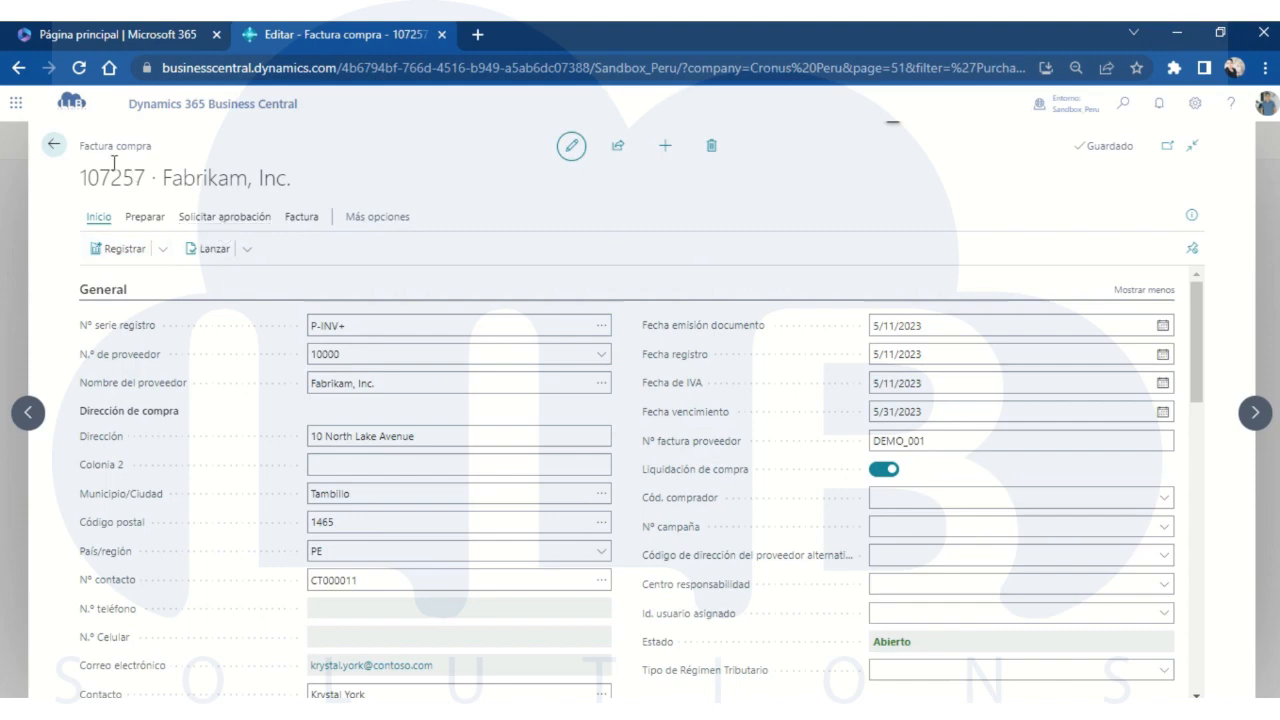
# Clear the DET10 Detraccion code in the purchase invoice's details
pyautogui.scroll(-3, 846, 345)
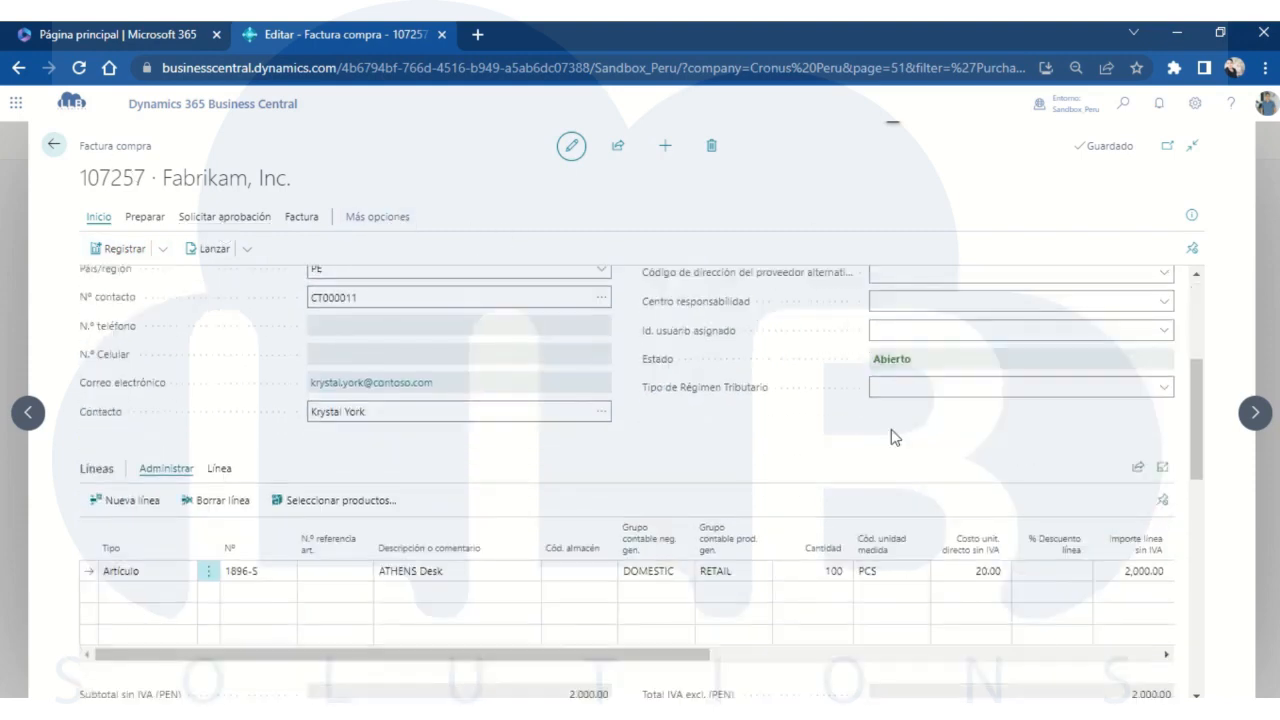
pyautogui.scroll(-3, 471, 452)
pyautogui.scroll(-2, 472, 448)
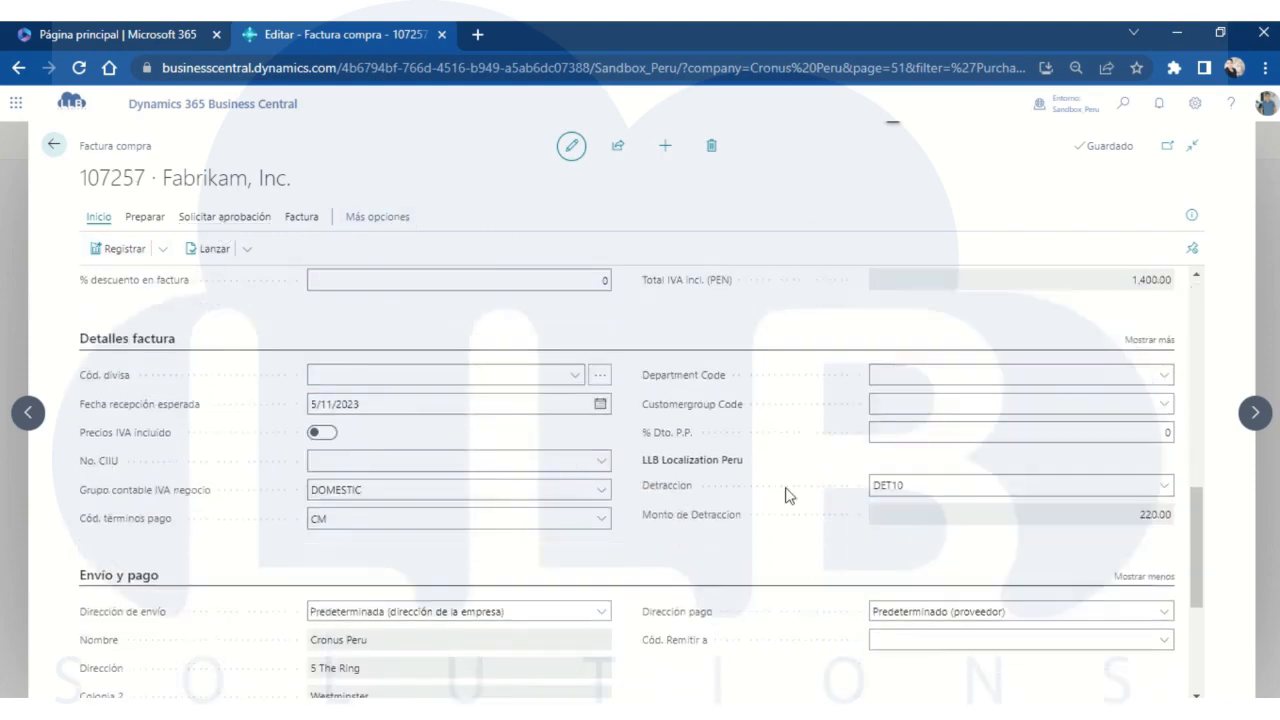
pyautogui.click(930, 485)
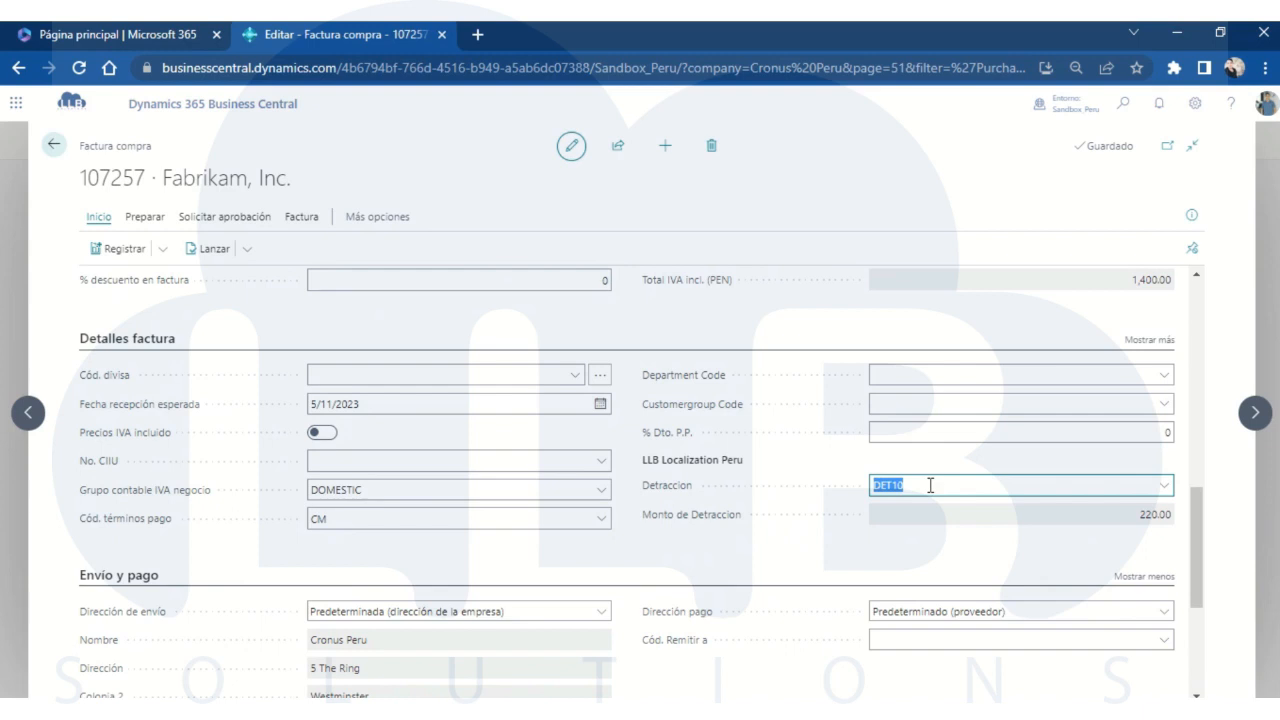
pyautogui.click(834, 463)
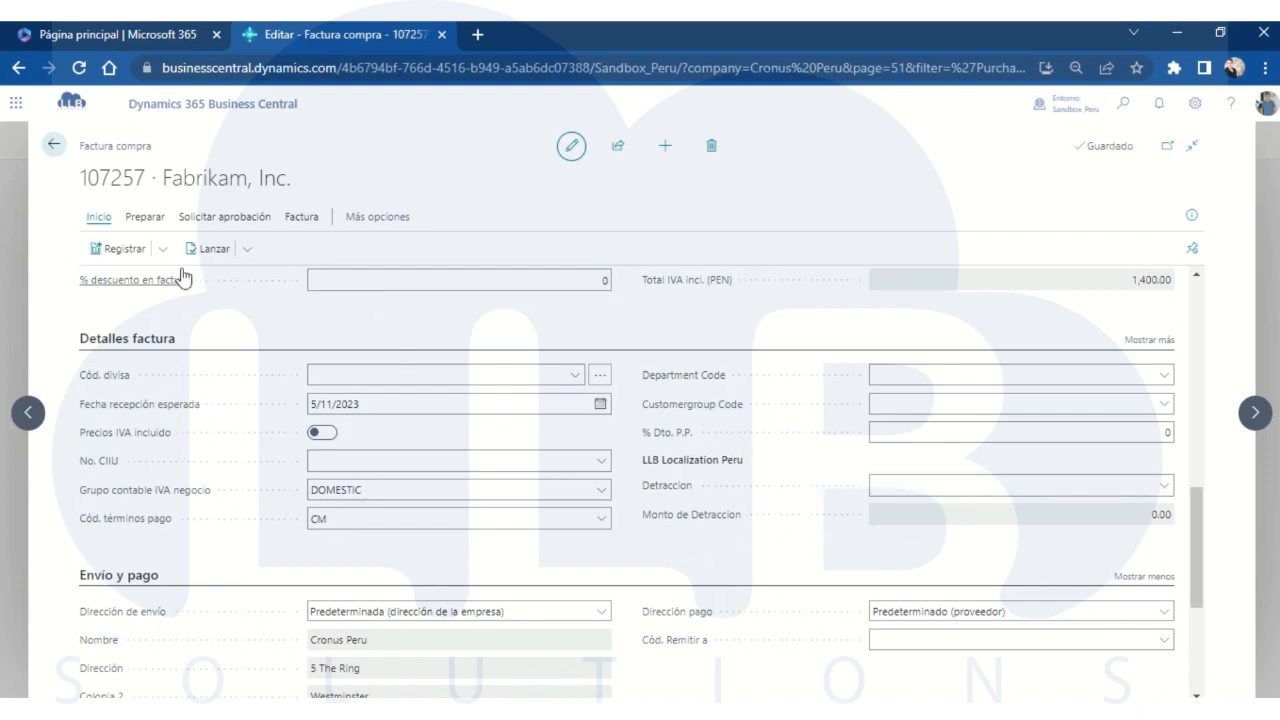
# Post purchase invoice 107257 and decline opening the posted document
pyautogui.click(120, 248)
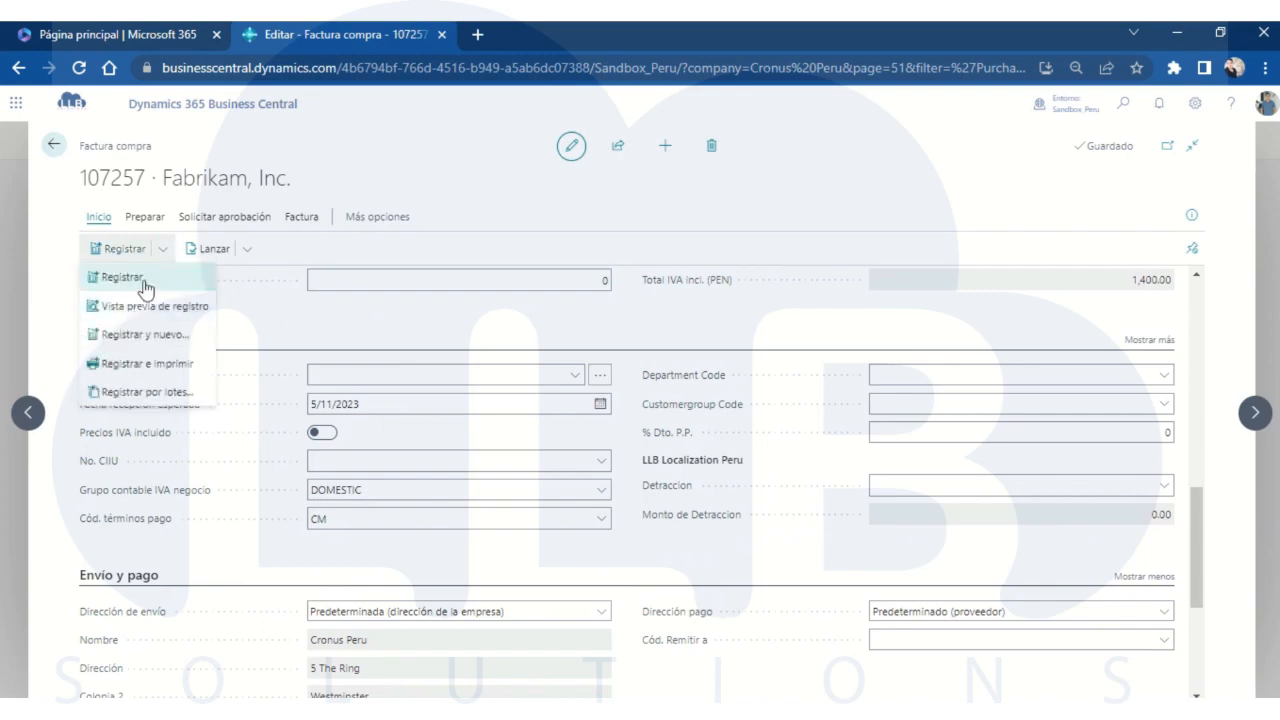
pyautogui.click(140, 280)
pyautogui.click(711, 448)
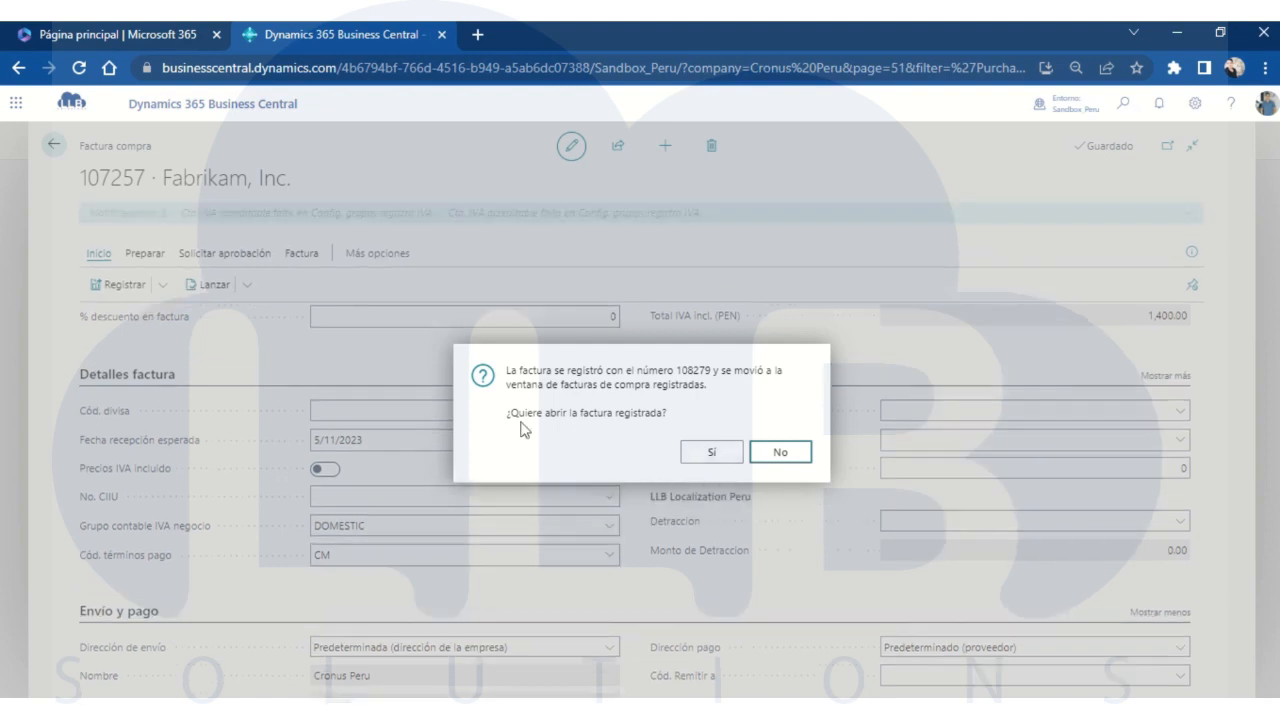
pyautogui.click(777, 454)
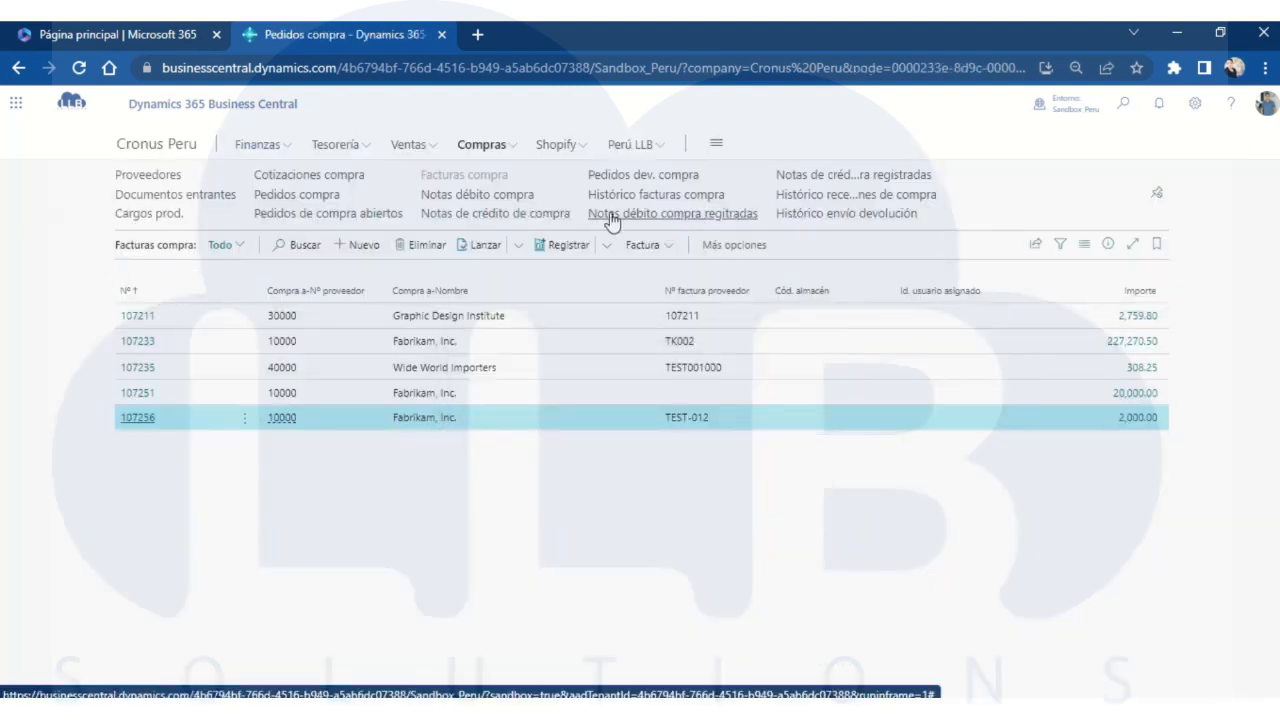
# Open the list of posted purchase invoices and widen the Liquidación de compra column to check its marks
pyautogui.click(634, 196)
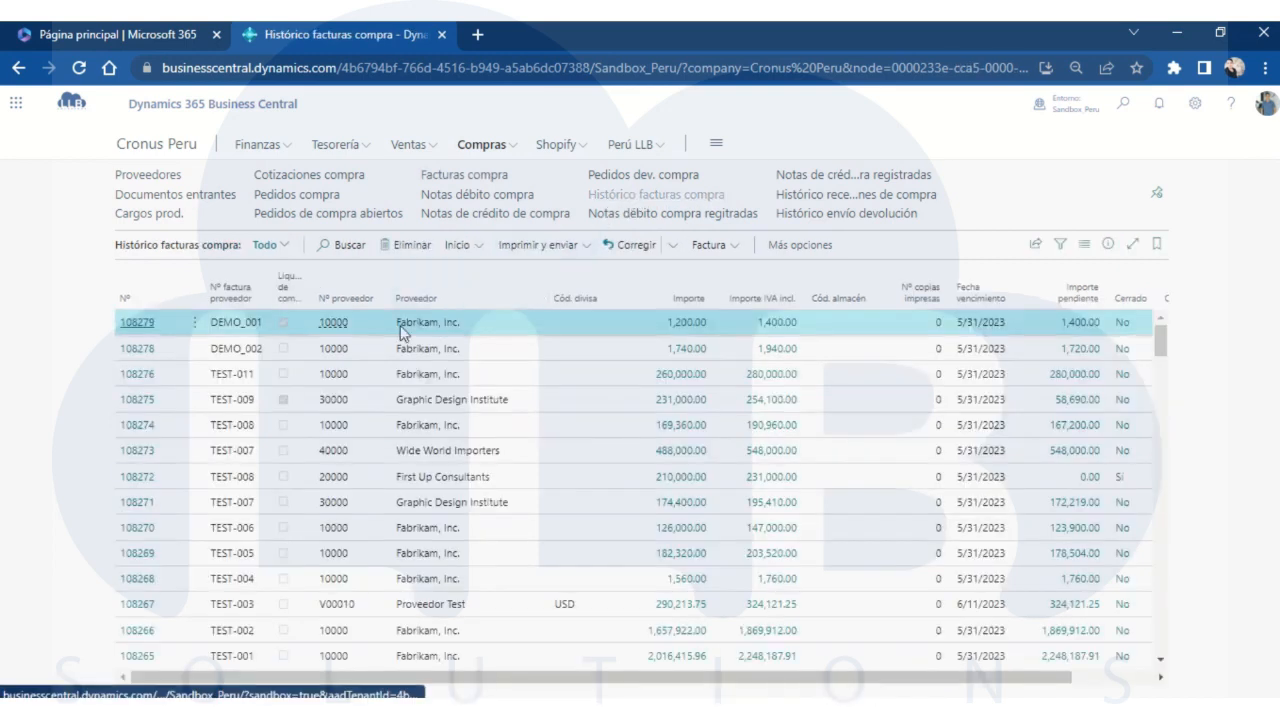
pyautogui.doubleClick(314, 277)
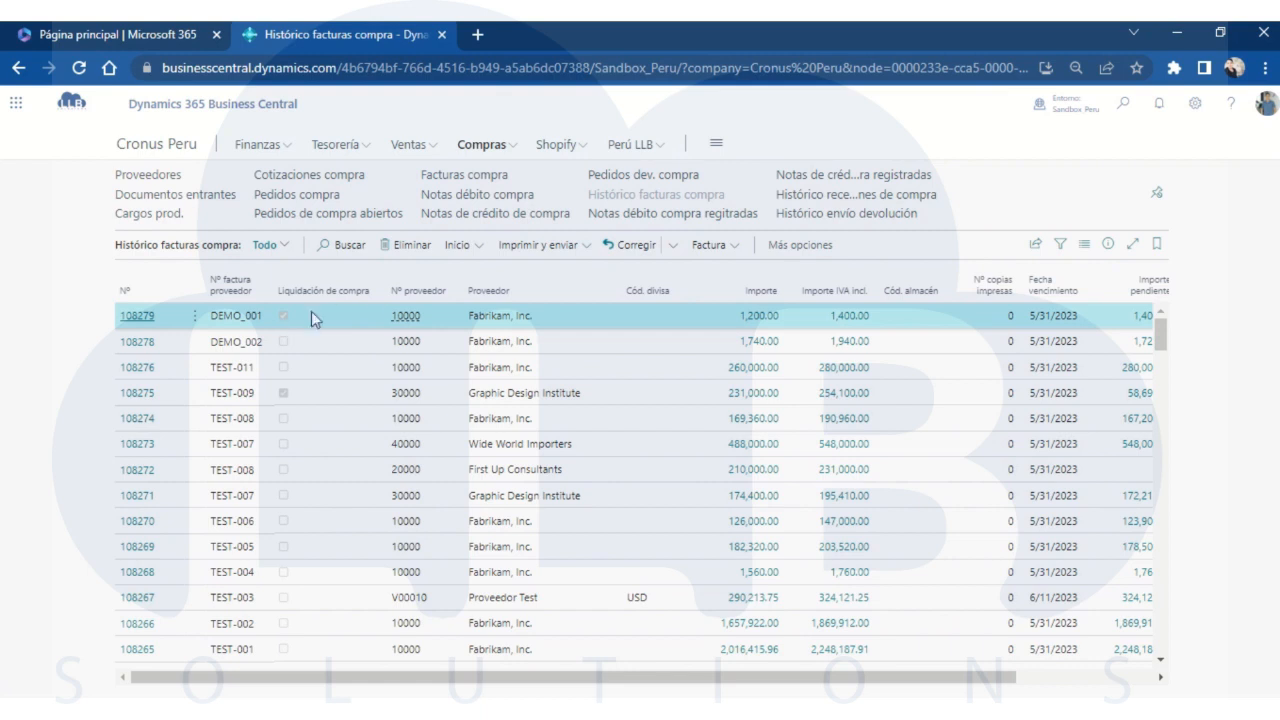
# Open Fabrikam, Inc. purchase debit note ND_00006, add item 1896-S with quantity 10, and check the line's withholding codes
pyautogui.click(487, 197)
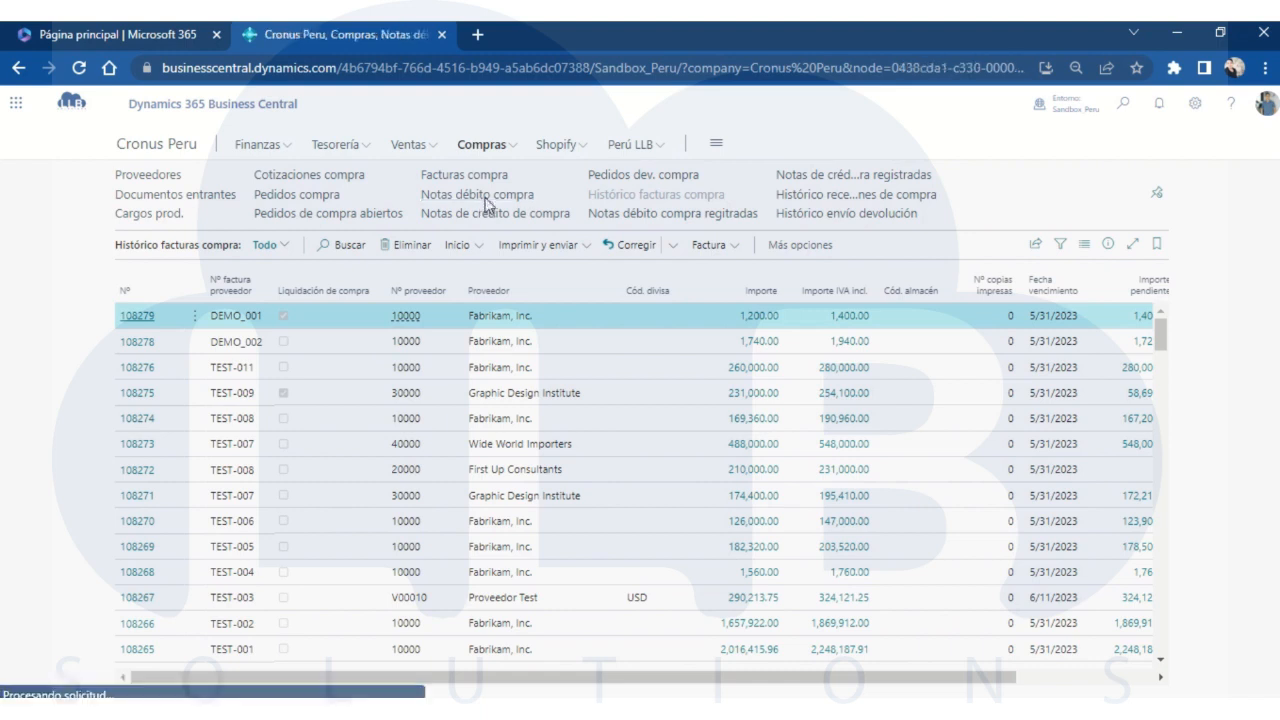
pyautogui.click(147, 452)
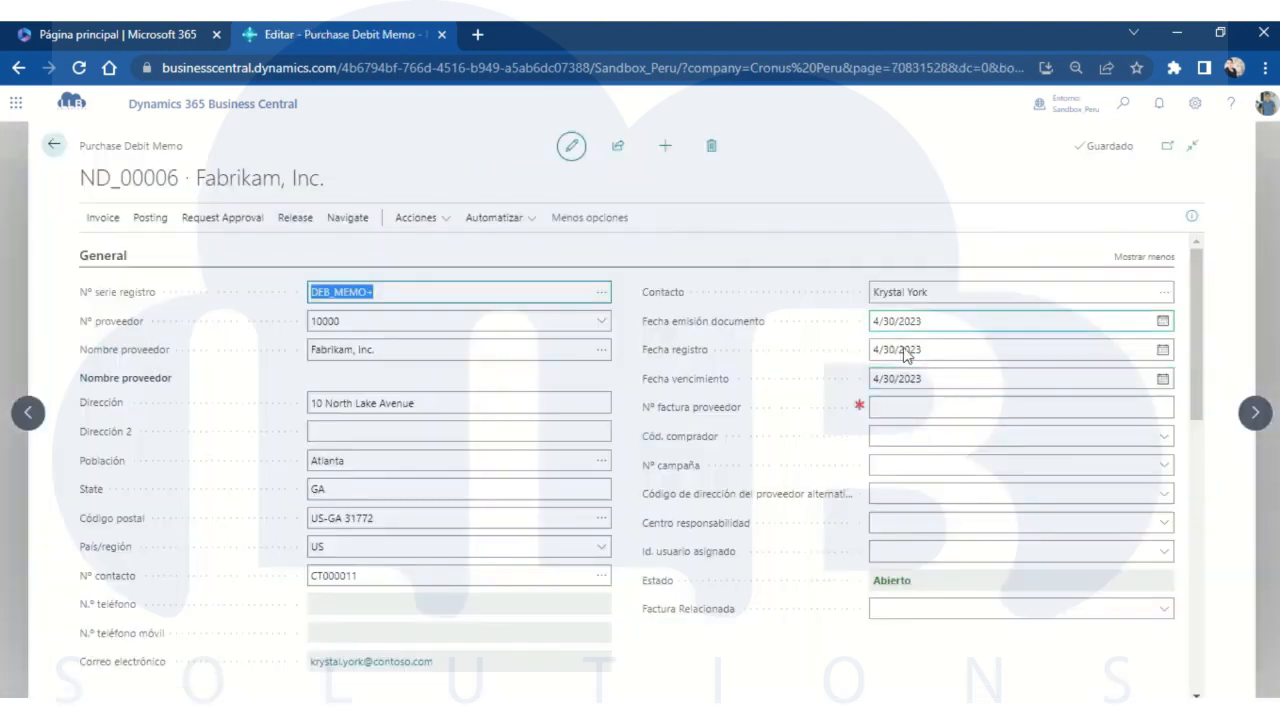
pyautogui.scroll(-5, 760, 455)
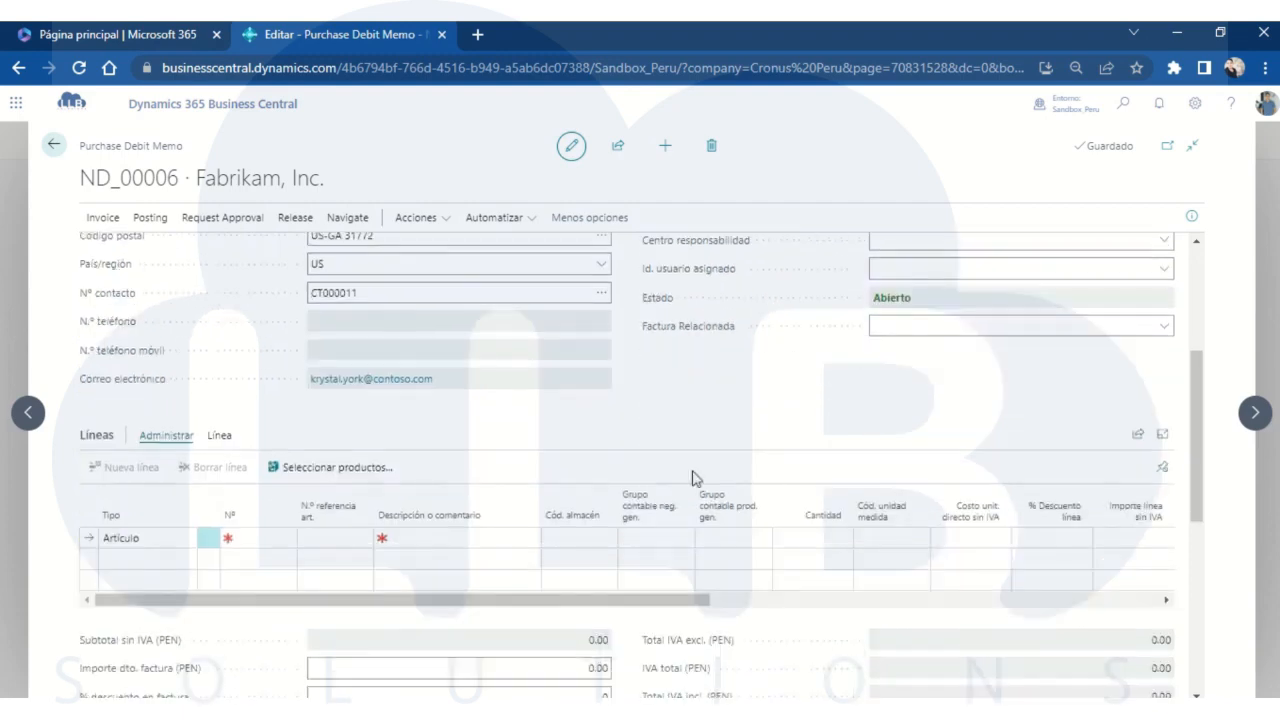
pyautogui.click(251, 547)
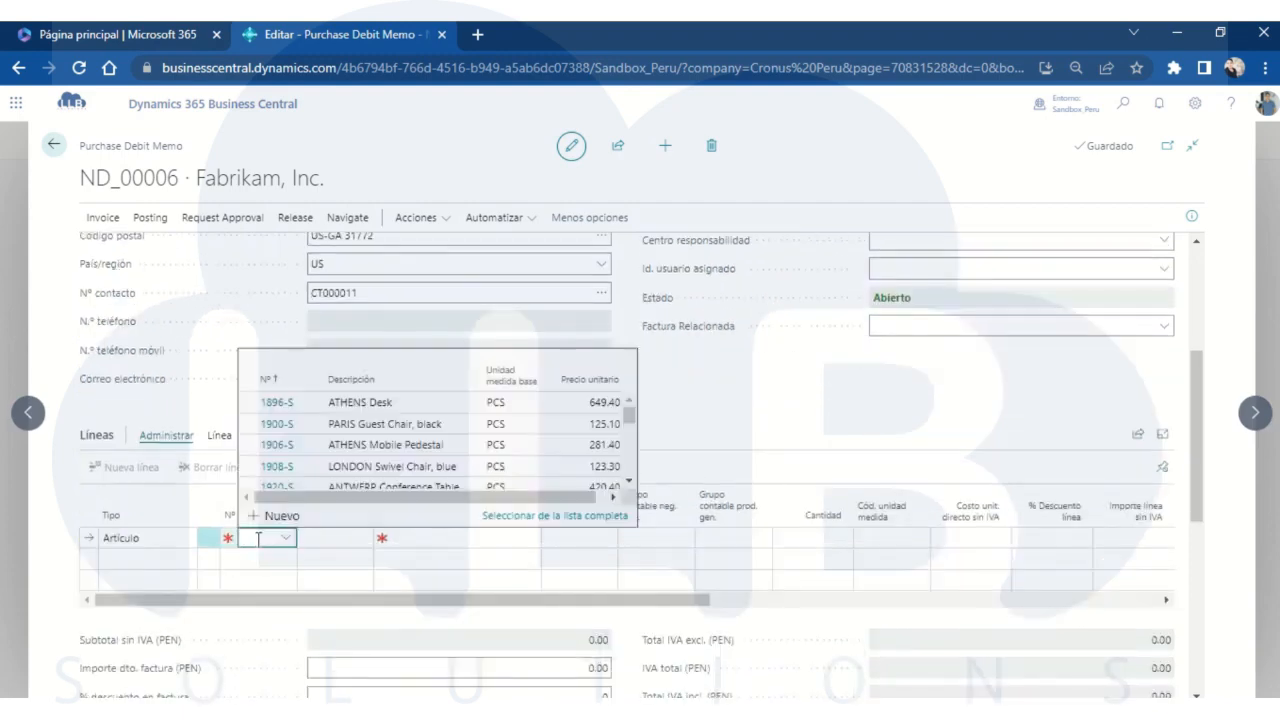
pyautogui.click(284, 408)
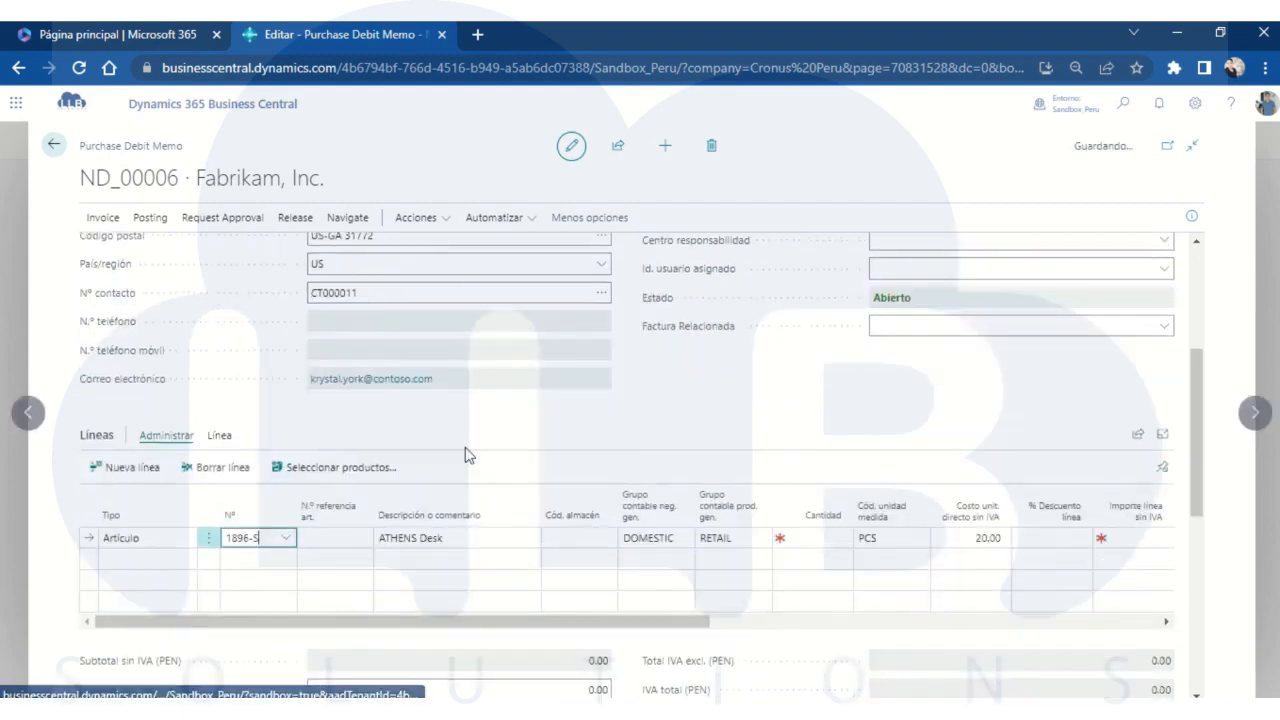
pyautogui.click(810, 537)
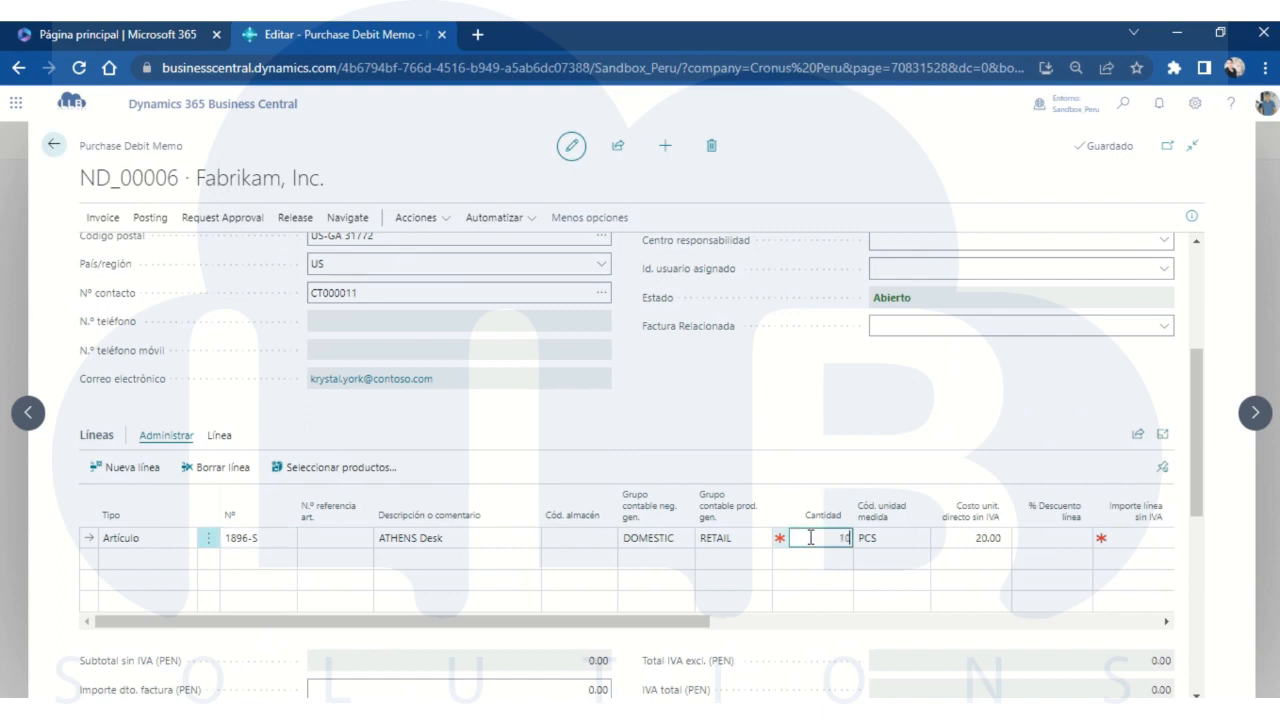
pyautogui.click(834, 423)
pyautogui.moveTo(680, 622); pyautogui.dragTo(1055, 630)
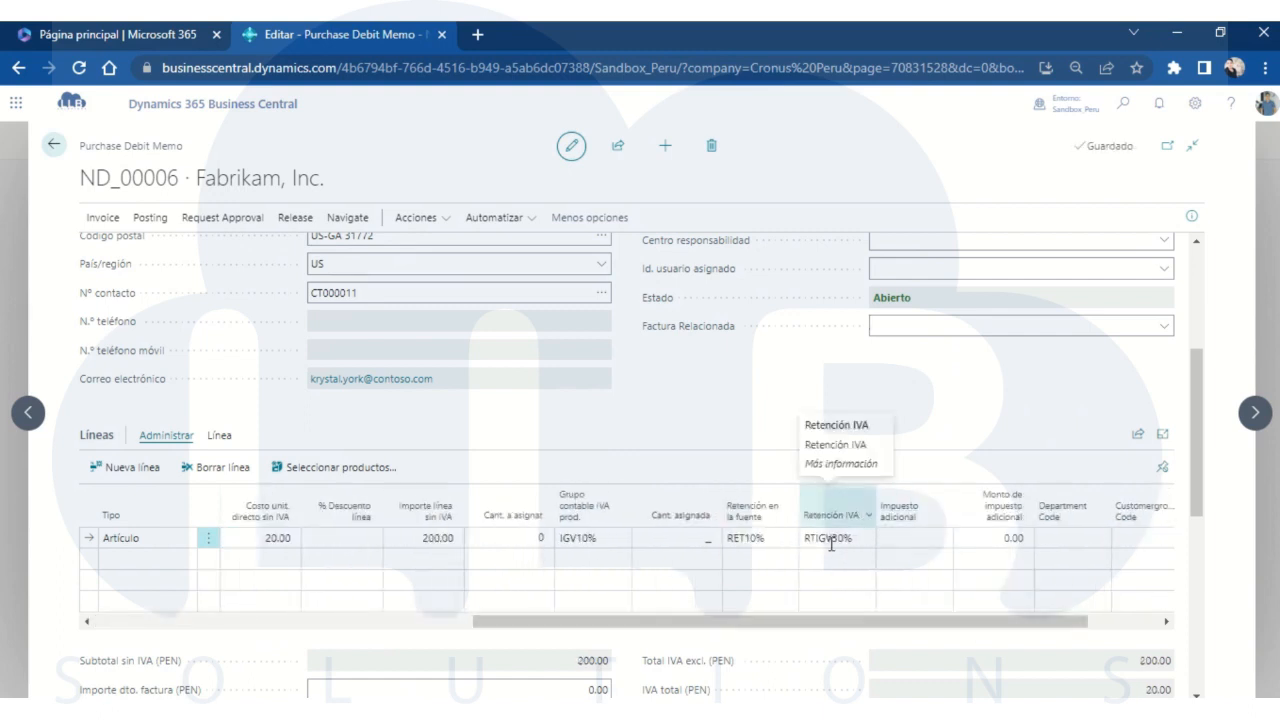
# Relate the debit note to posted invoice 108279 and set its vendor invoice number to DEMO_ND_001
pyautogui.scroll(1, 853, 413)
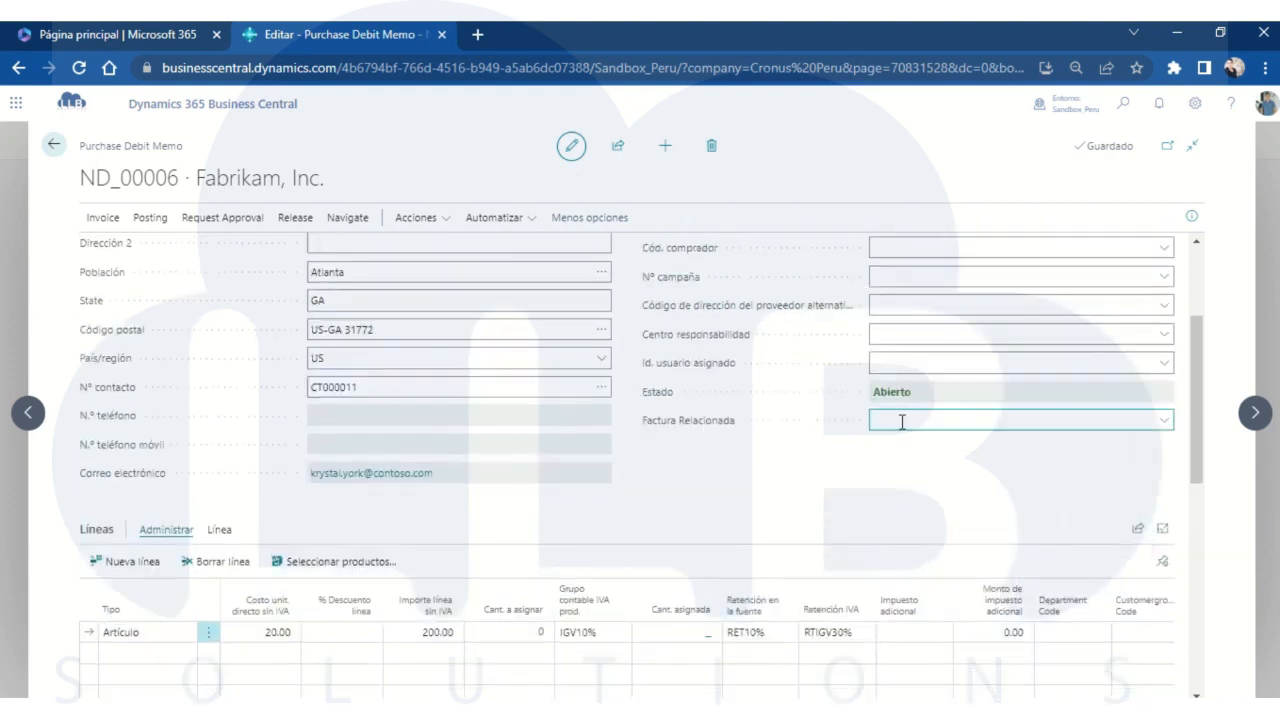
pyautogui.click(903, 420)
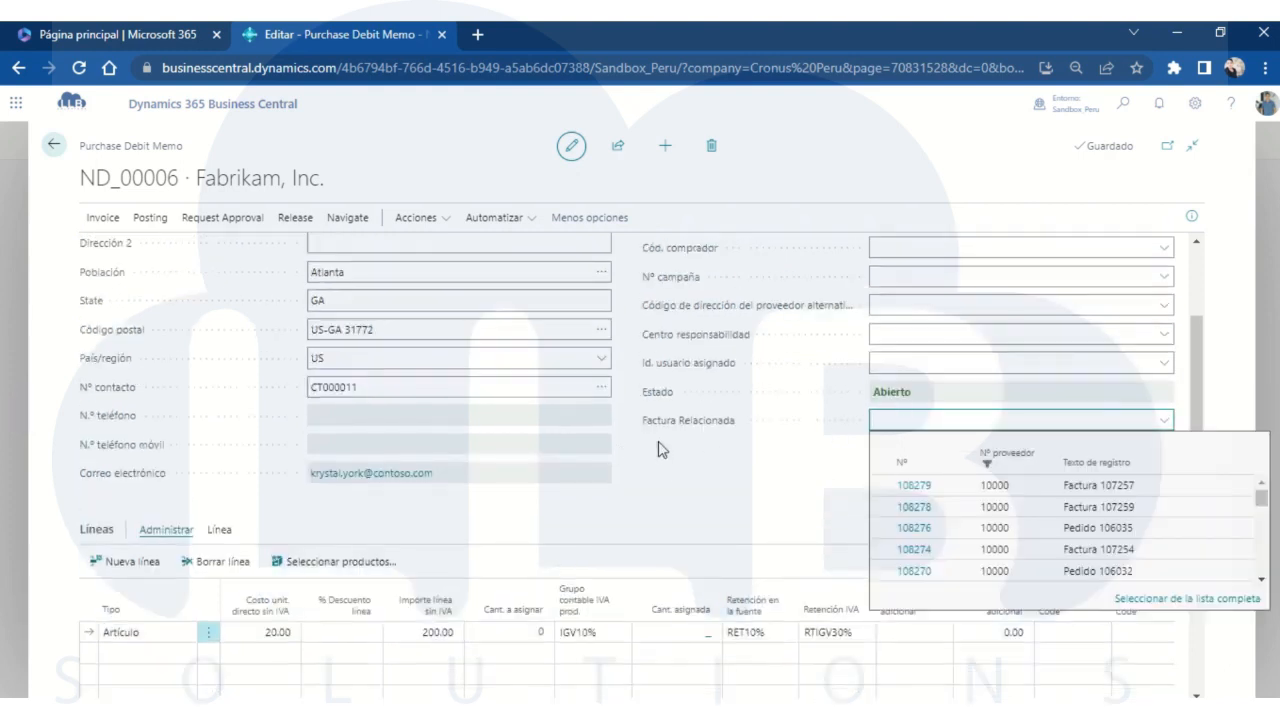
pyautogui.click(912, 485)
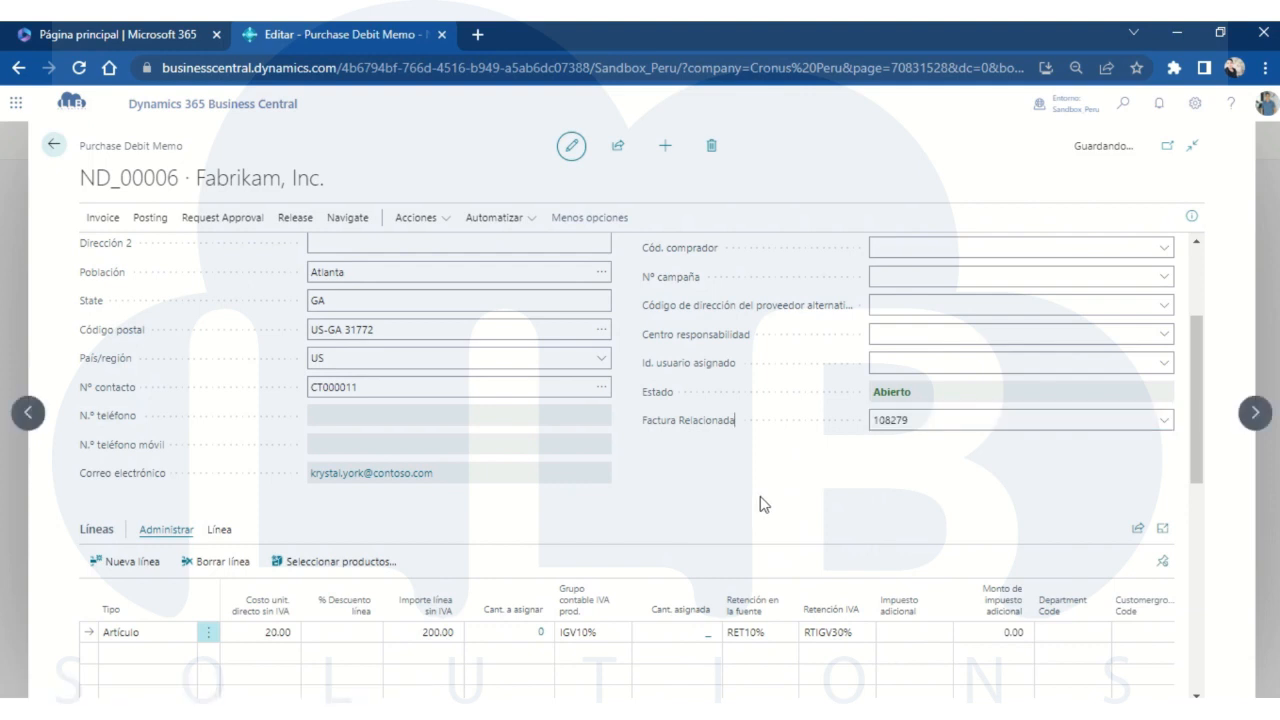
pyautogui.scroll(2, 776, 458)
pyautogui.click(881, 414)
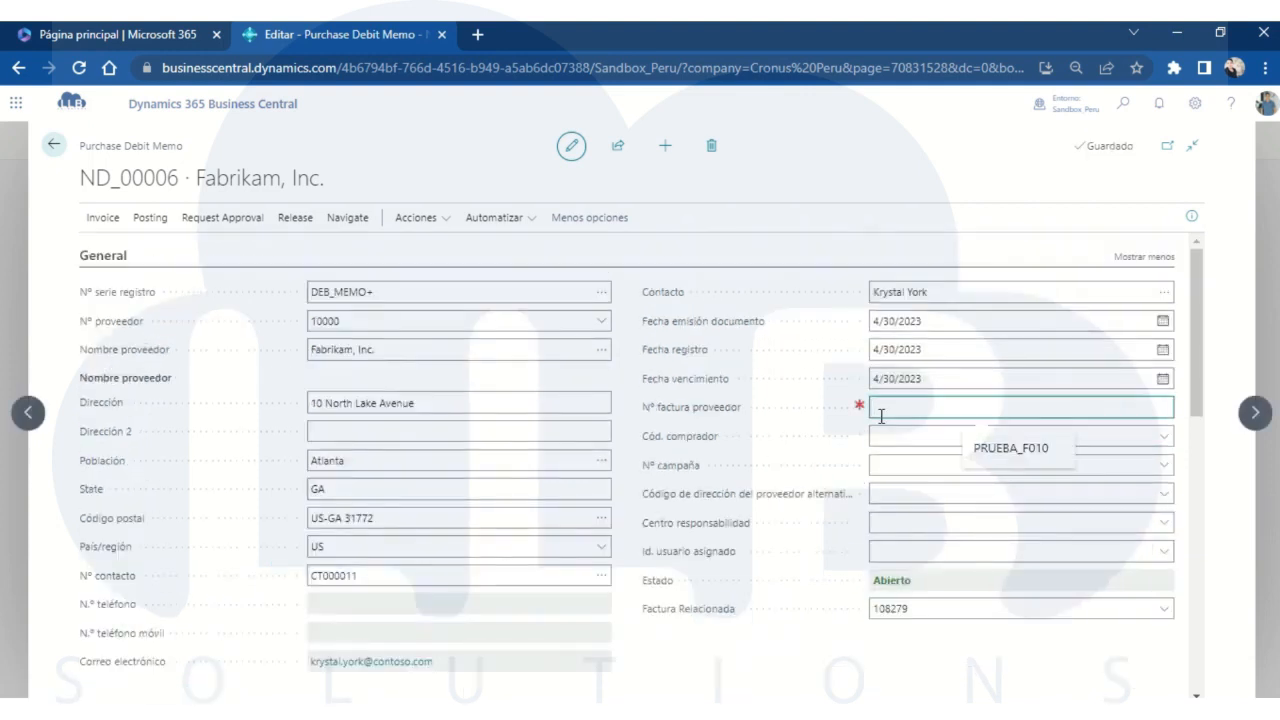
pyautogui.write('DEMO_ND_001')
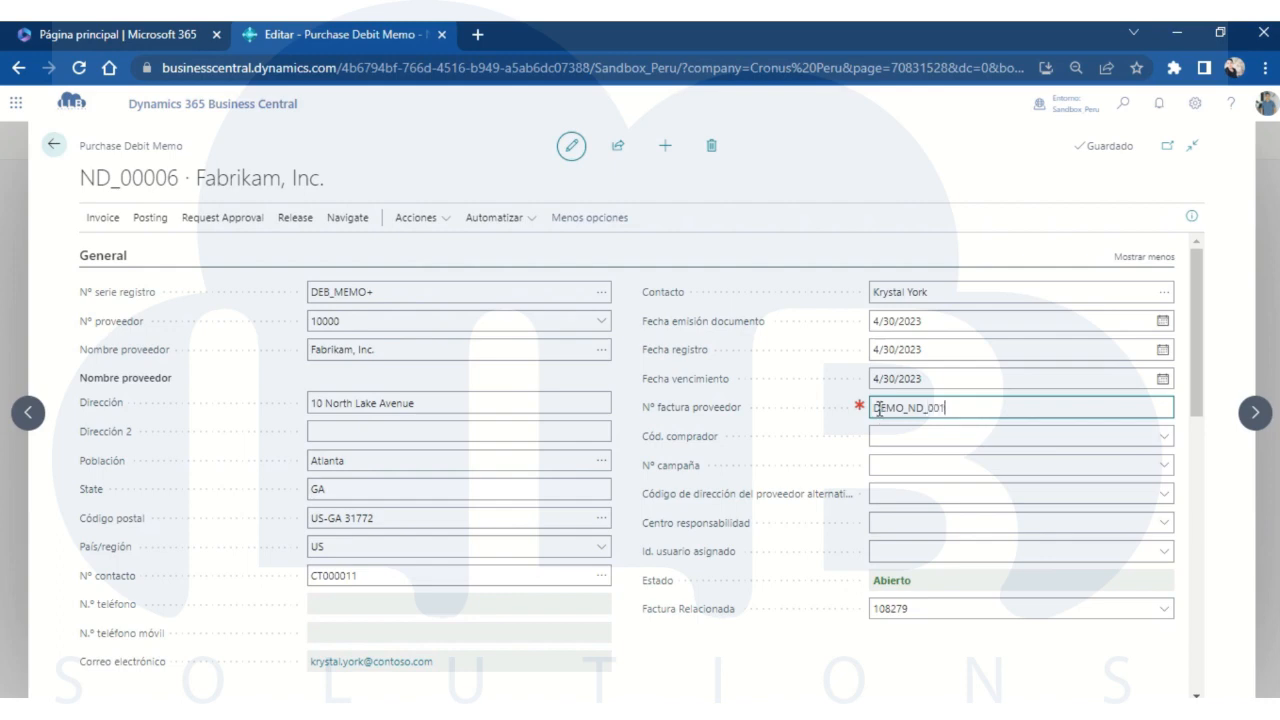
# Post purchase debit note ND_00006, decline opening the posted document, and check the list of posted purchase debit notes
pyautogui.click(836, 372)
pyautogui.scroll(-4, 857, 434)
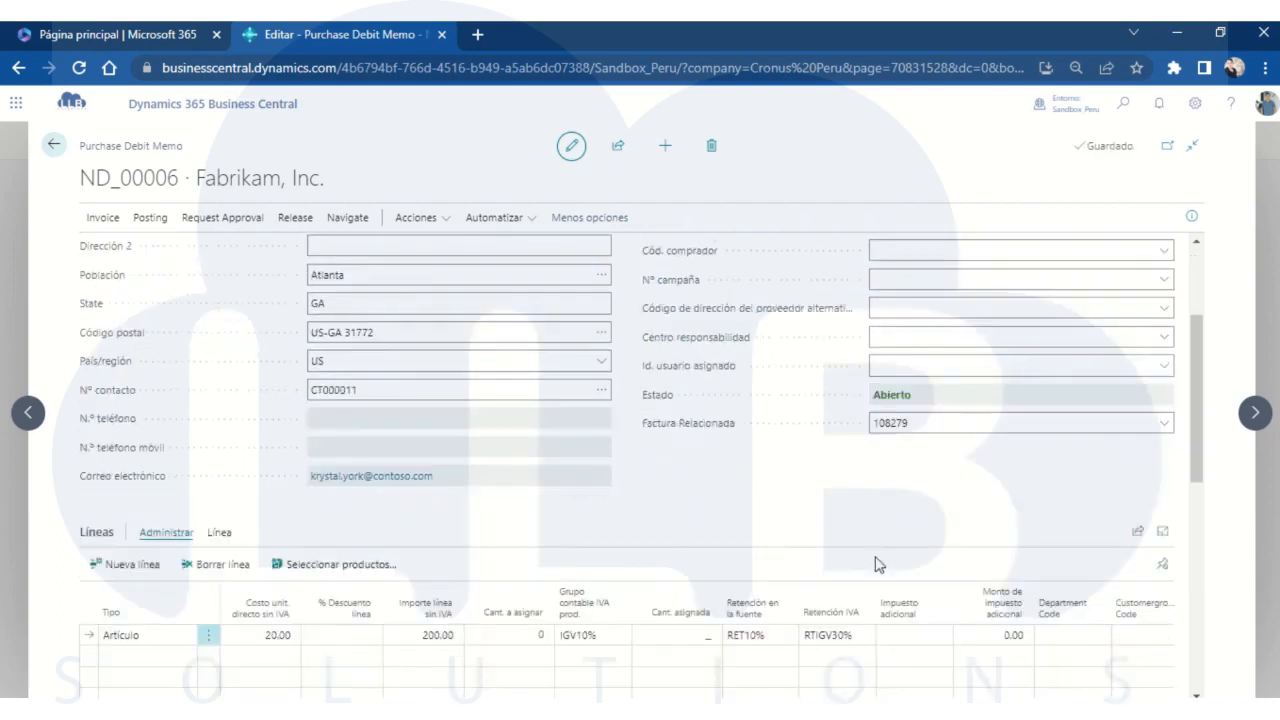
pyautogui.scroll(-5, 745, 566)
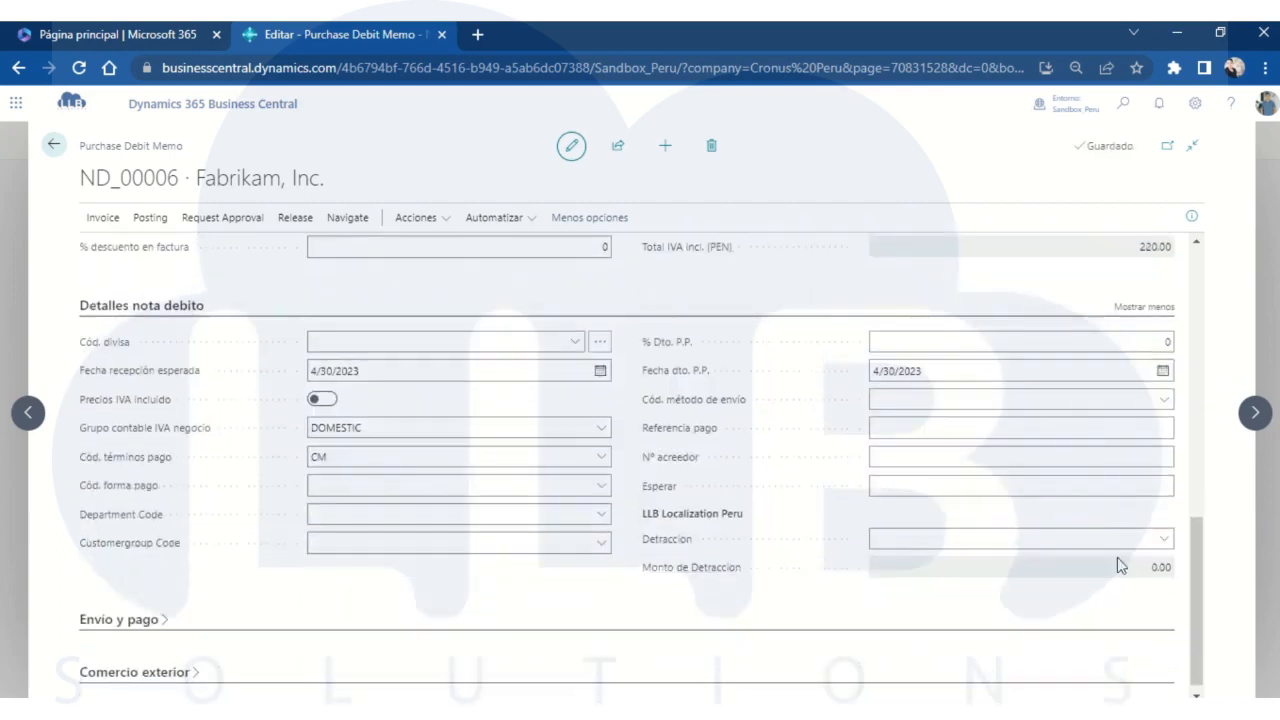
pyautogui.click(150, 218)
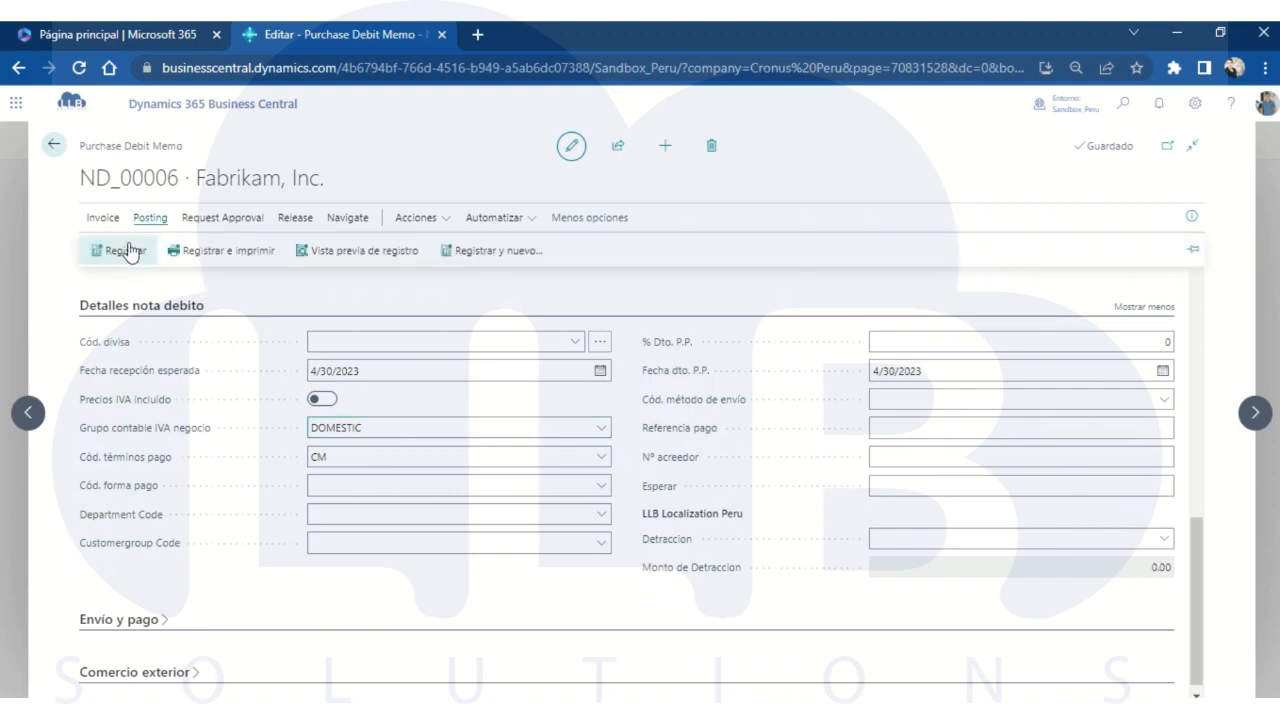
pyautogui.click(134, 256)
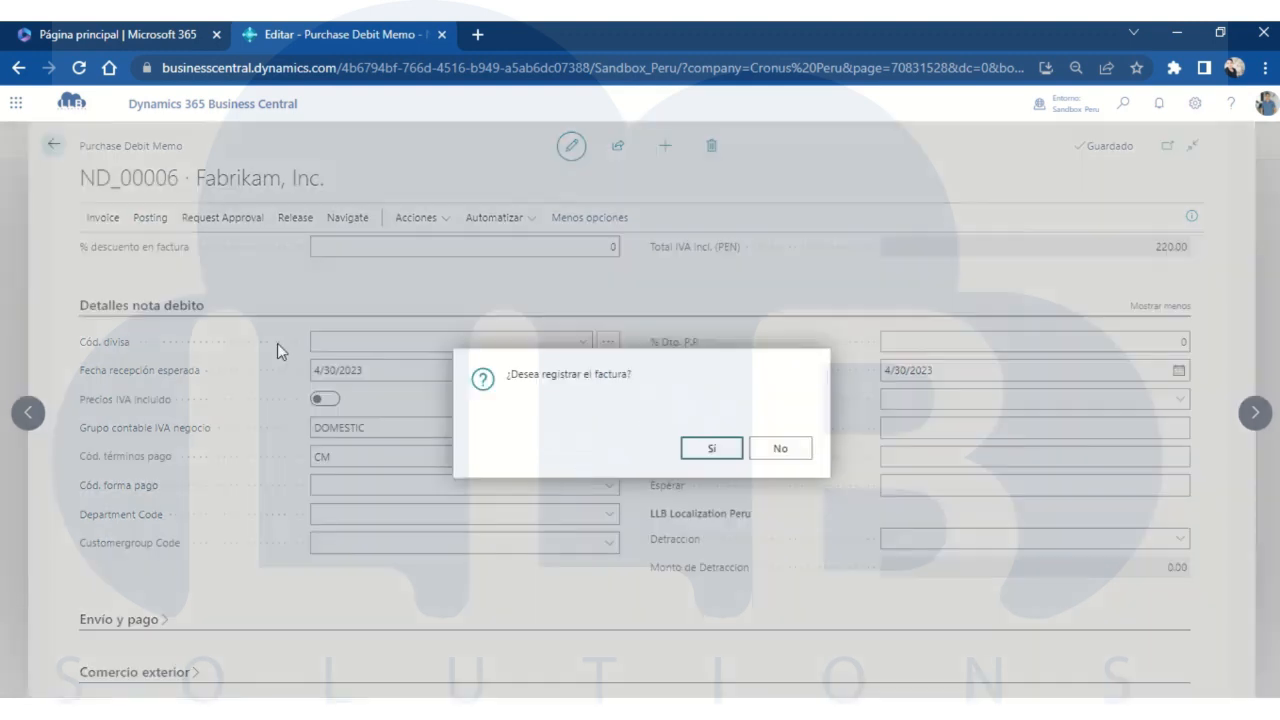
pyautogui.click(723, 447)
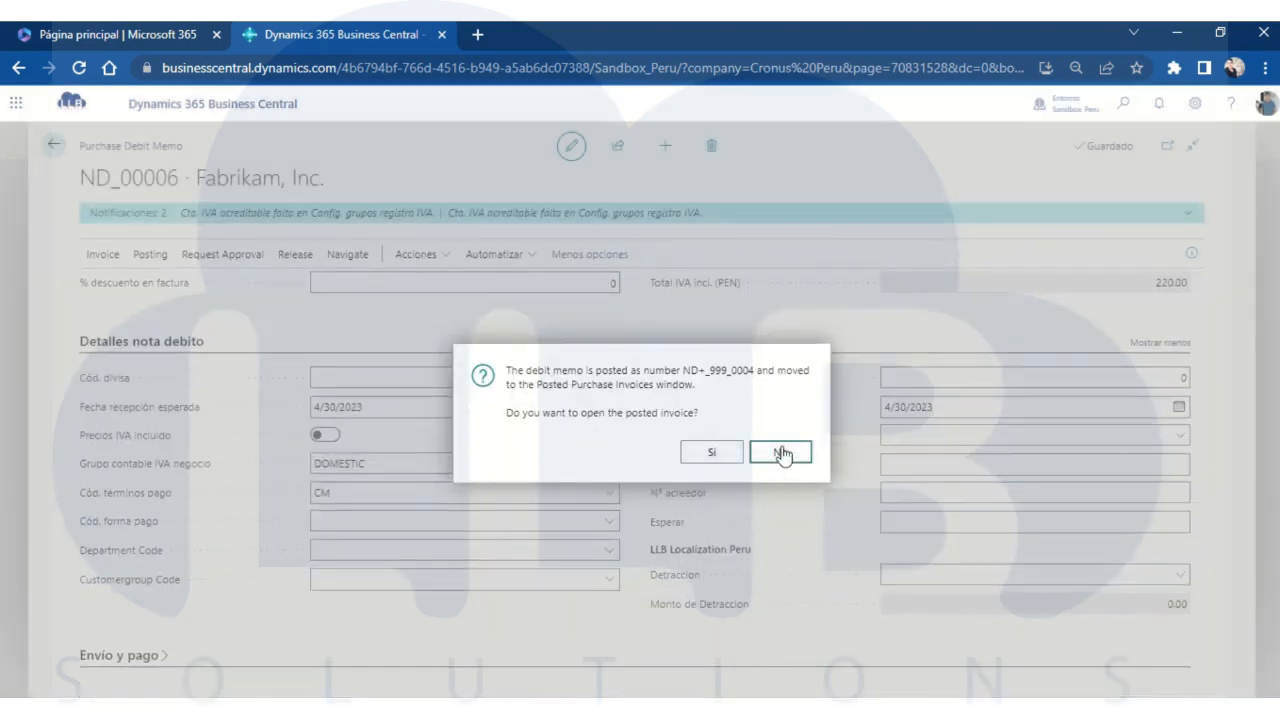
pyautogui.click(782, 455)
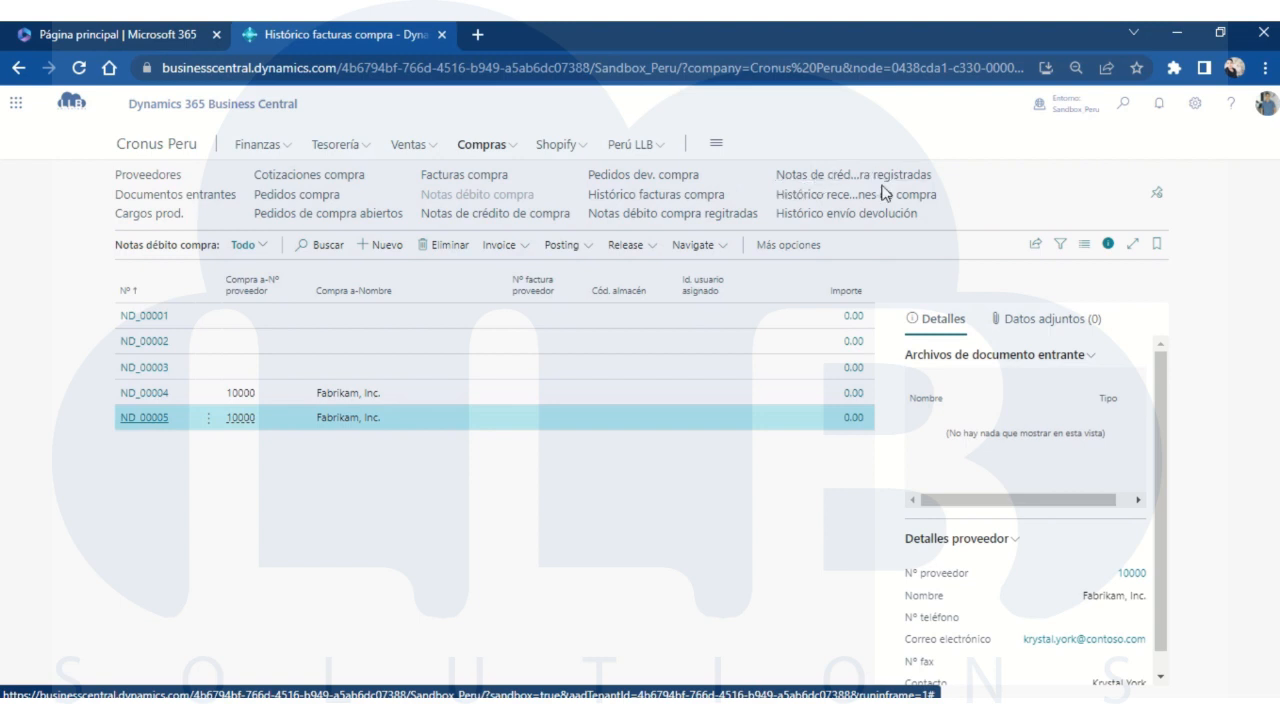
pyautogui.click(697, 218)
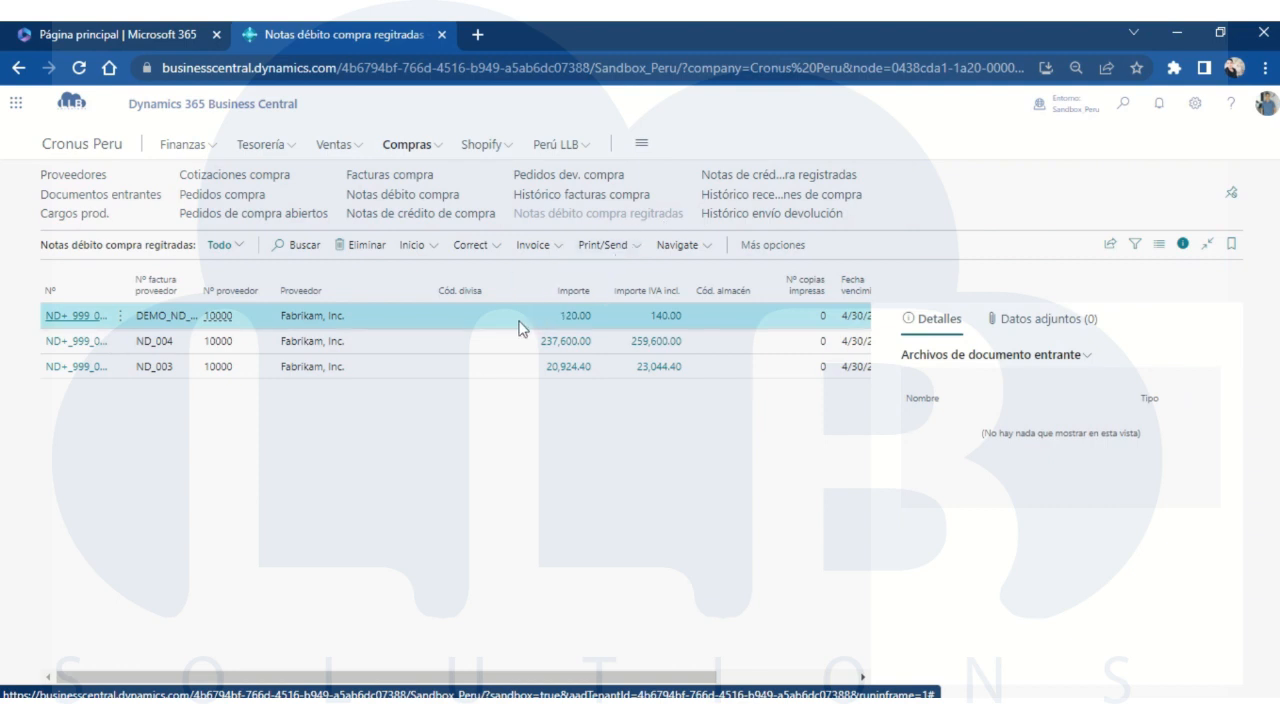
# Return to the Cronus Peru home page and create a new sales invoice from the sales invoices list
pyautogui.click(73, 150)
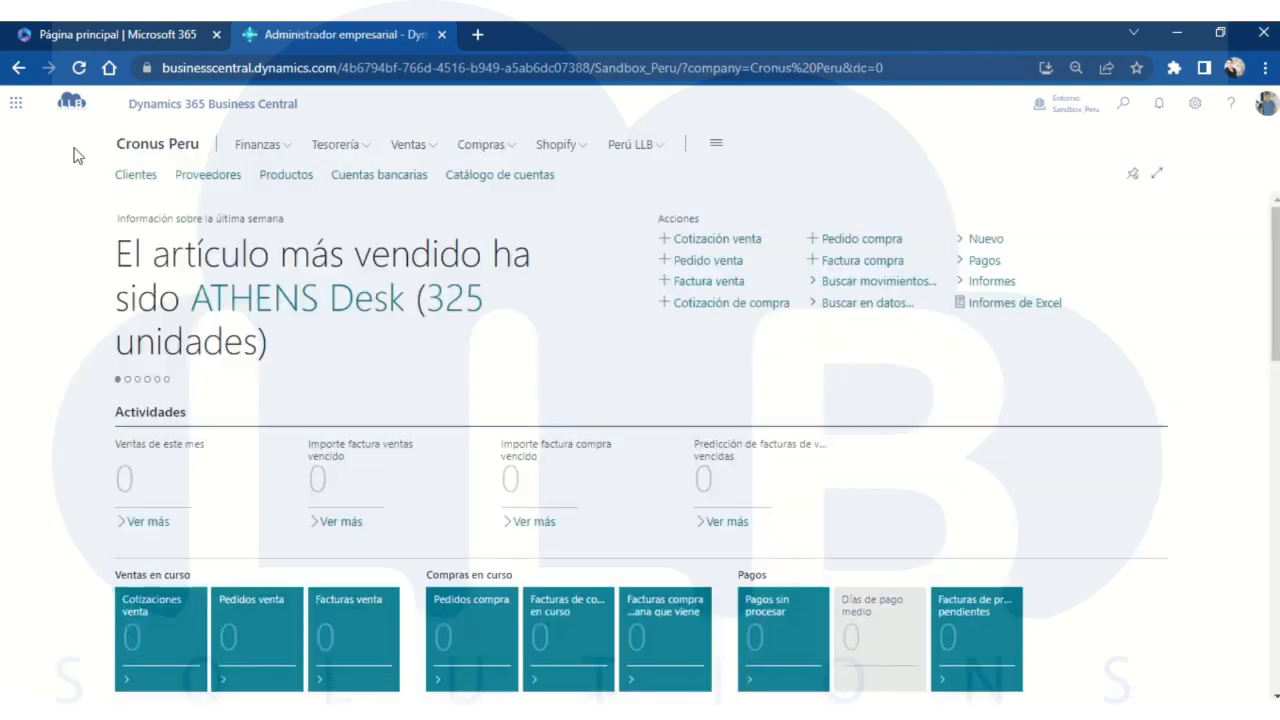
pyautogui.click(412, 146)
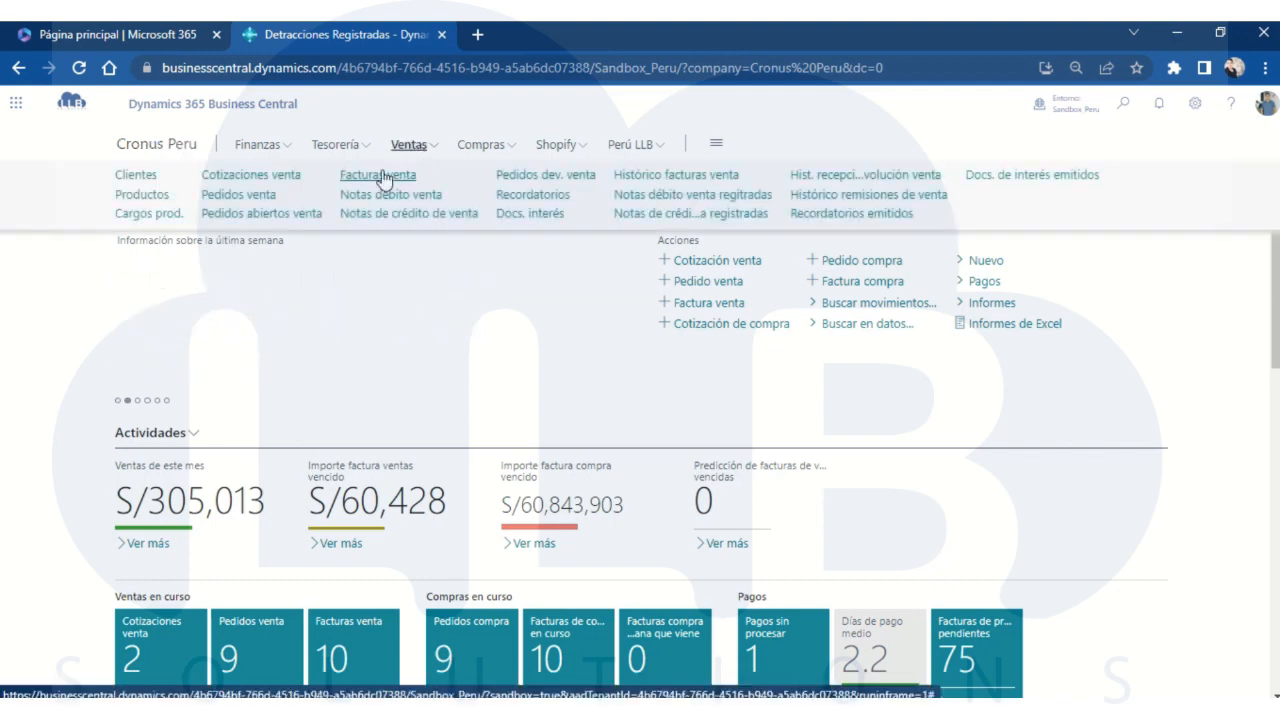
pyautogui.click(380, 176)
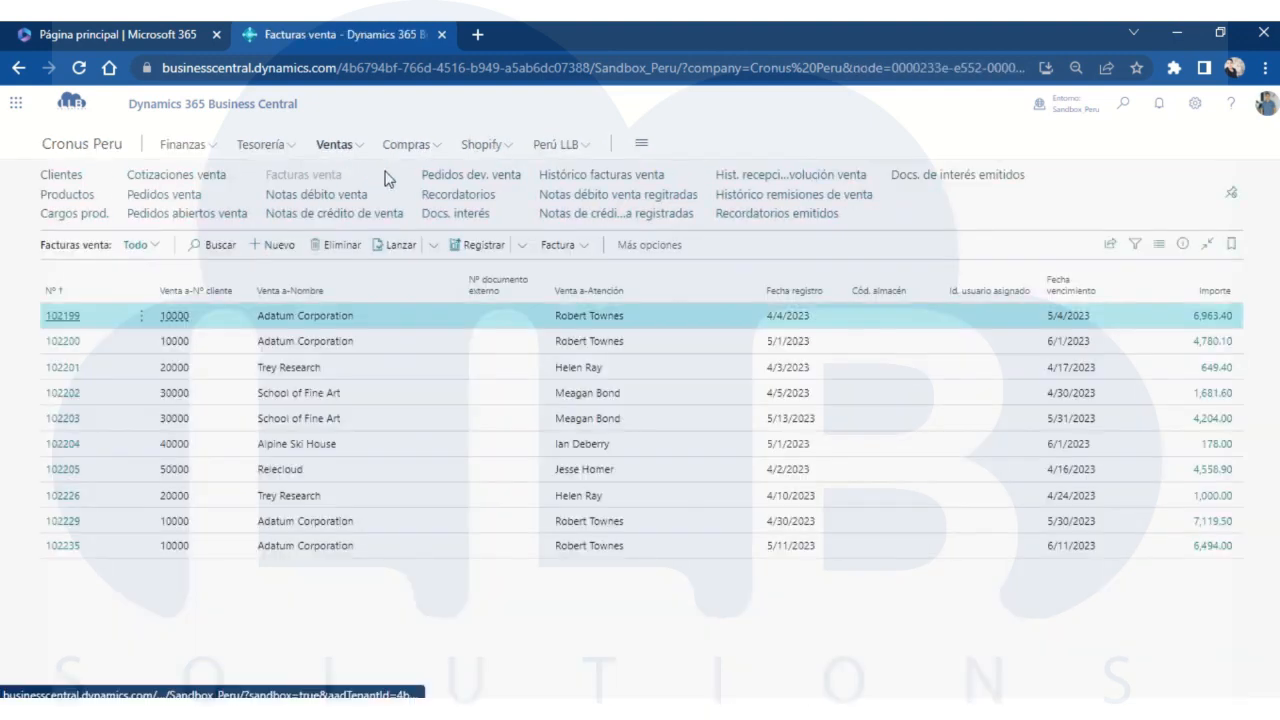
pyautogui.click(268, 246)
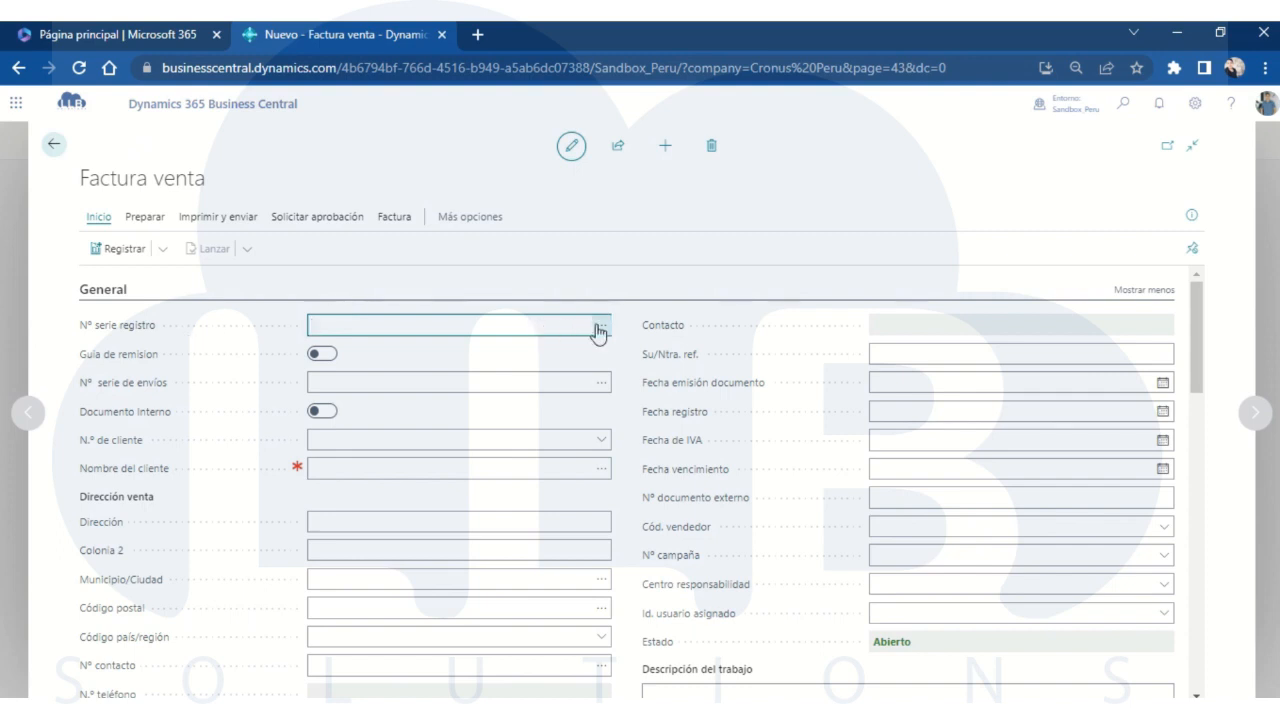
# Choose Adatum Corporation as the invoice's customer and turn on Guia de remision and Documento Interno
pyautogui.click(356, 441)
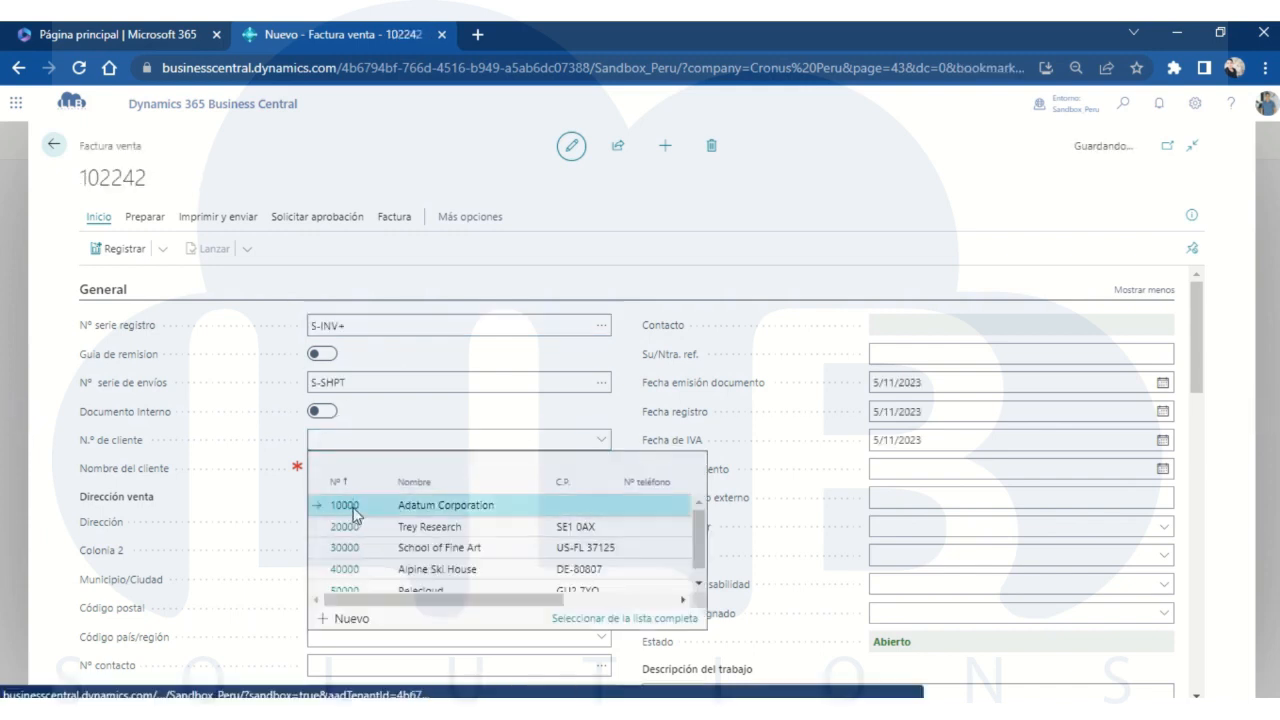
pyautogui.click(350, 507)
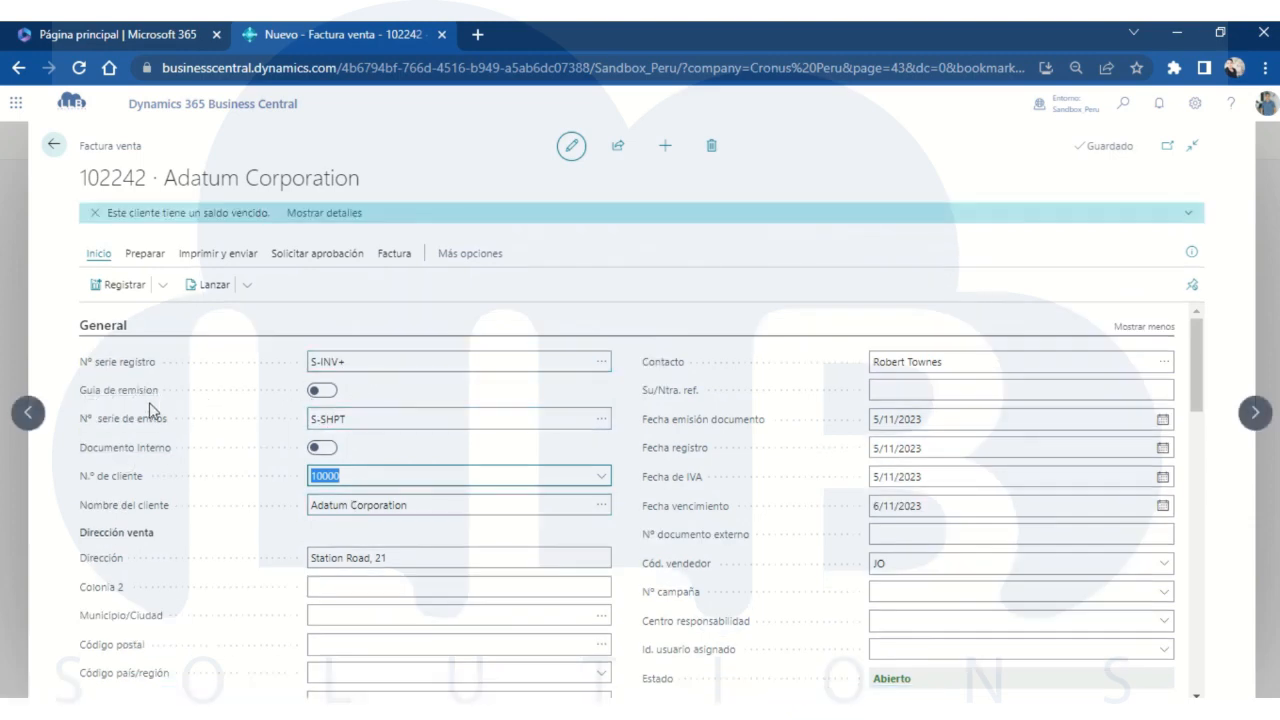
pyautogui.click(322, 390)
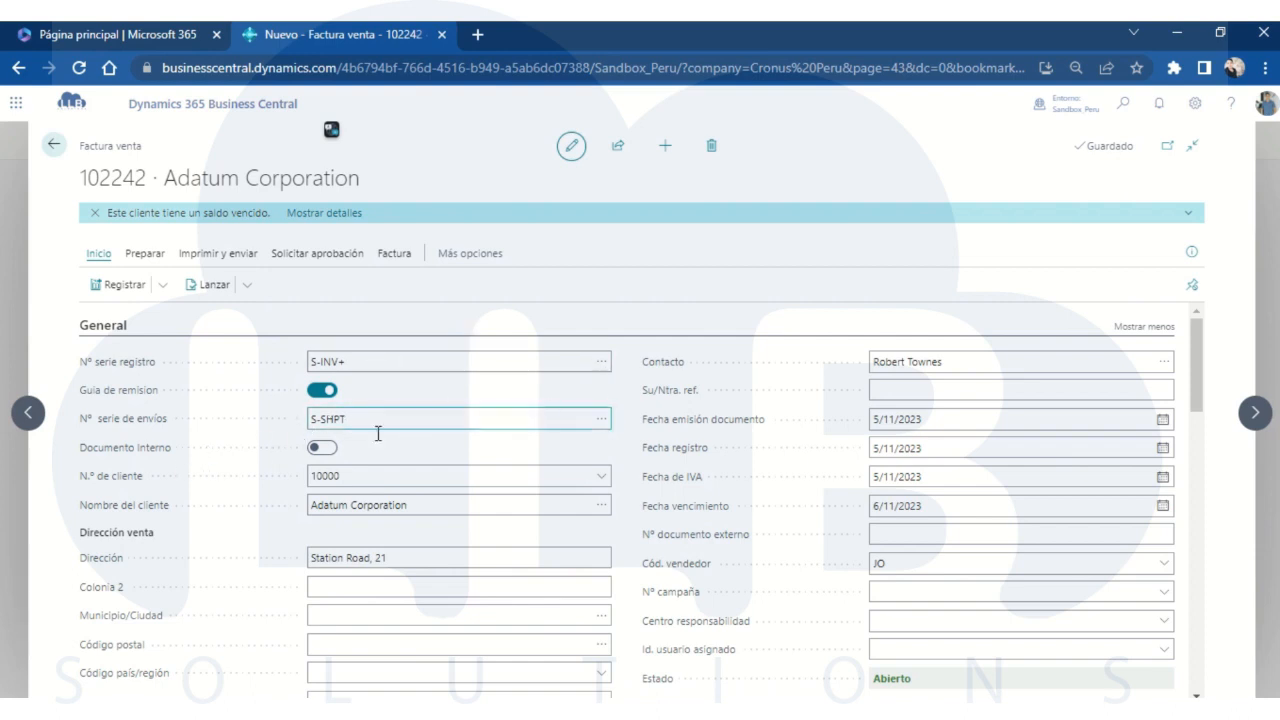
pyautogui.click(315, 450)
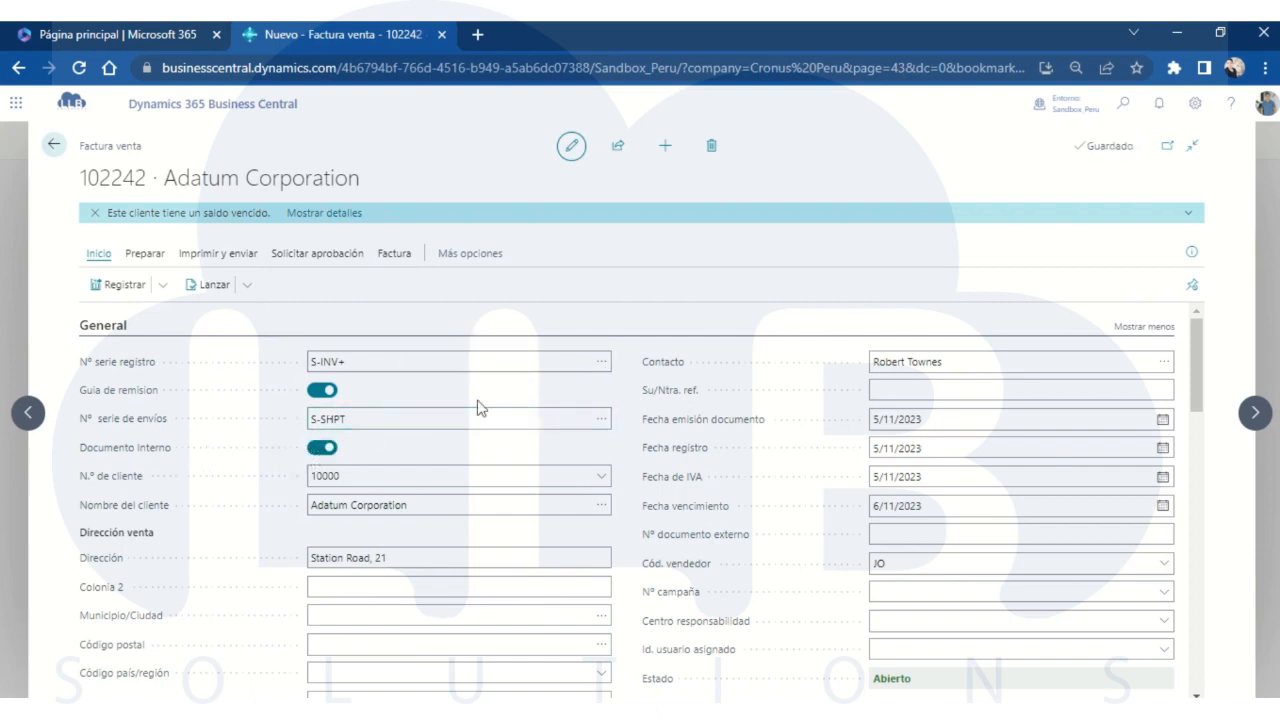
# Add item 1896-S ATHENS Desk to the sales invoice lines with quantity 100
pyautogui.scroll(-5, 491, 336)
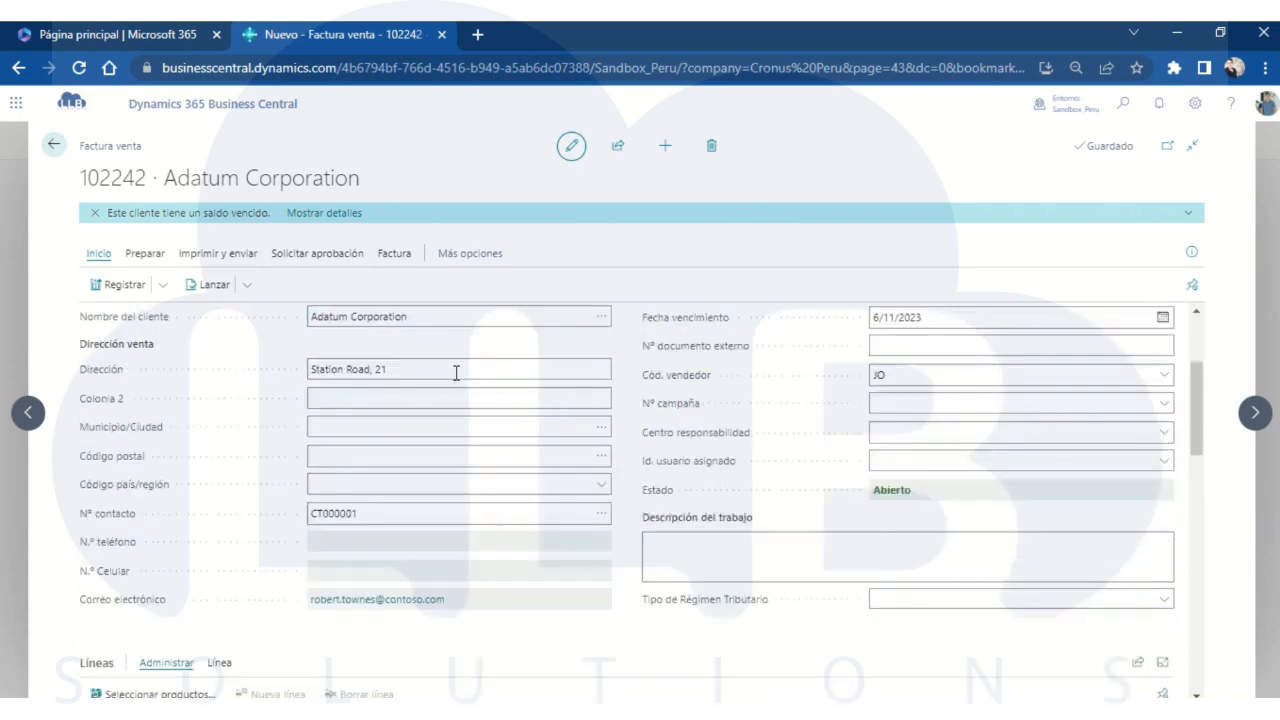
pyautogui.click(258, 580)
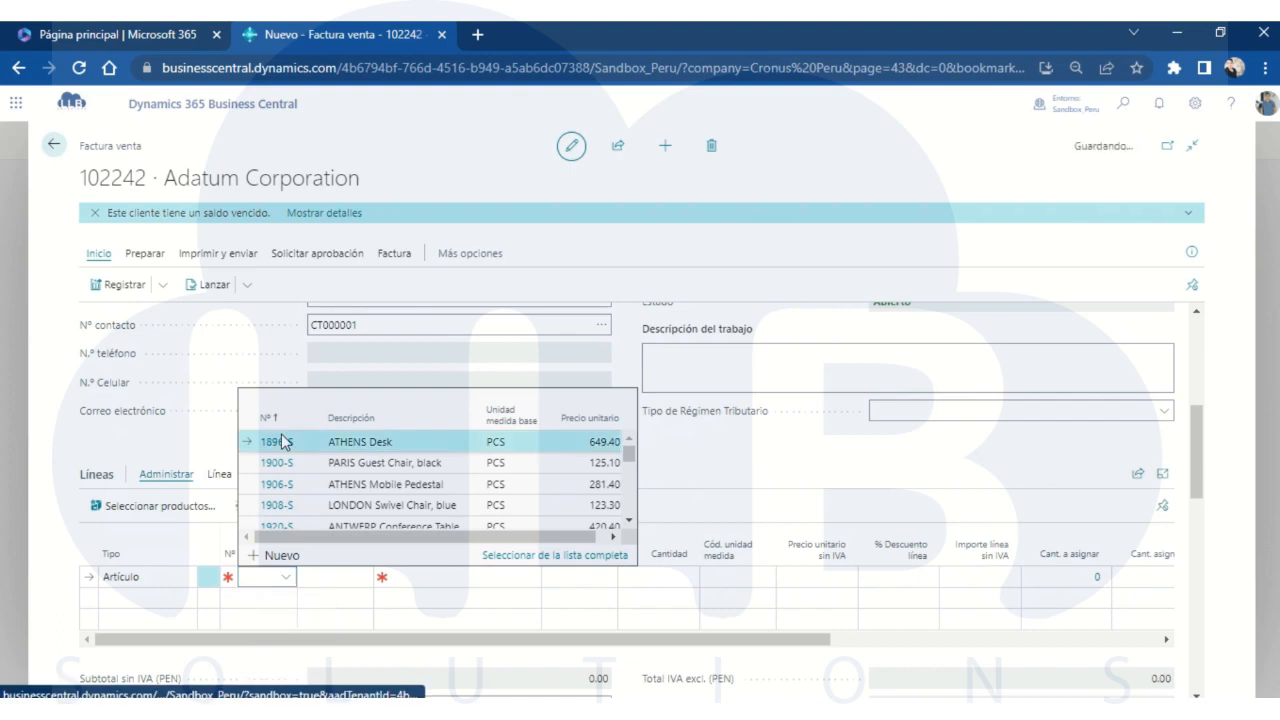
pyautogui.click(283, 442)
pyautogui.click(667, 576)
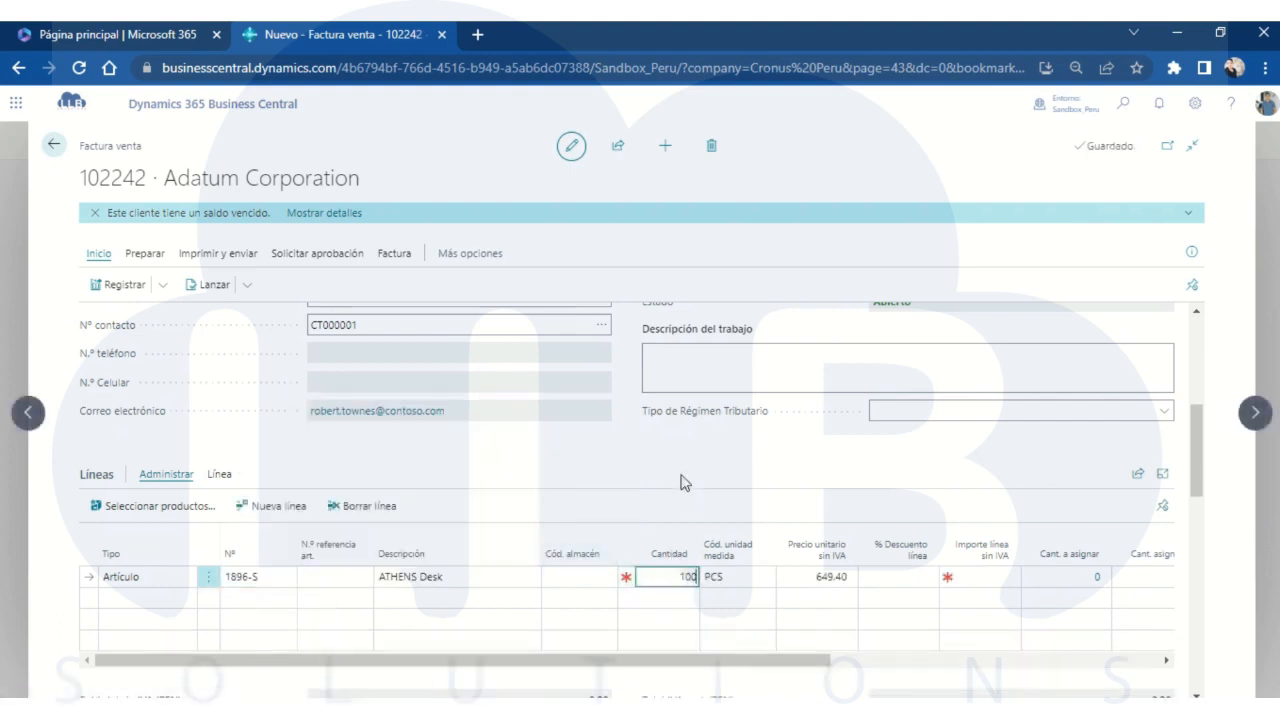
pyautogui.click(676, 642)
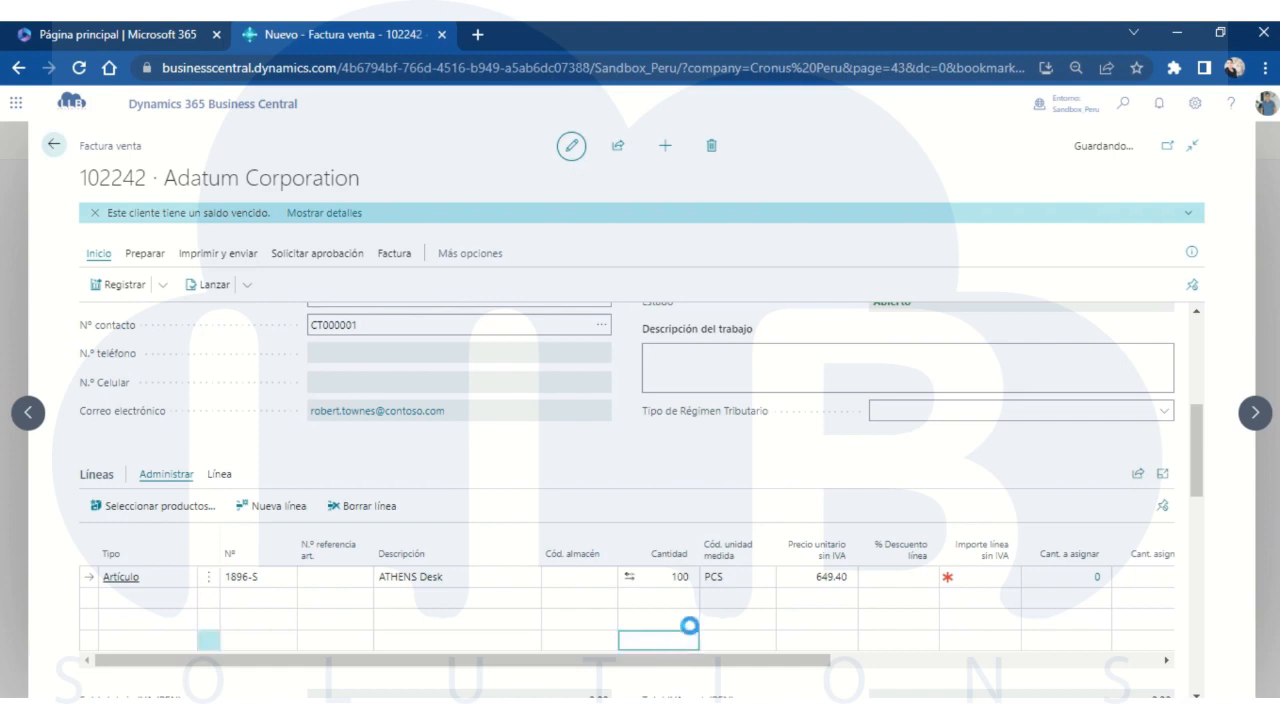
pyautogui.click(731, 572)
# Examine the line's withholding codes and additional tax options, the invoice totals and the Percepcion fields
pyautogui.moveTo(751, 662); pyautogui.dragTo(1020, 664)
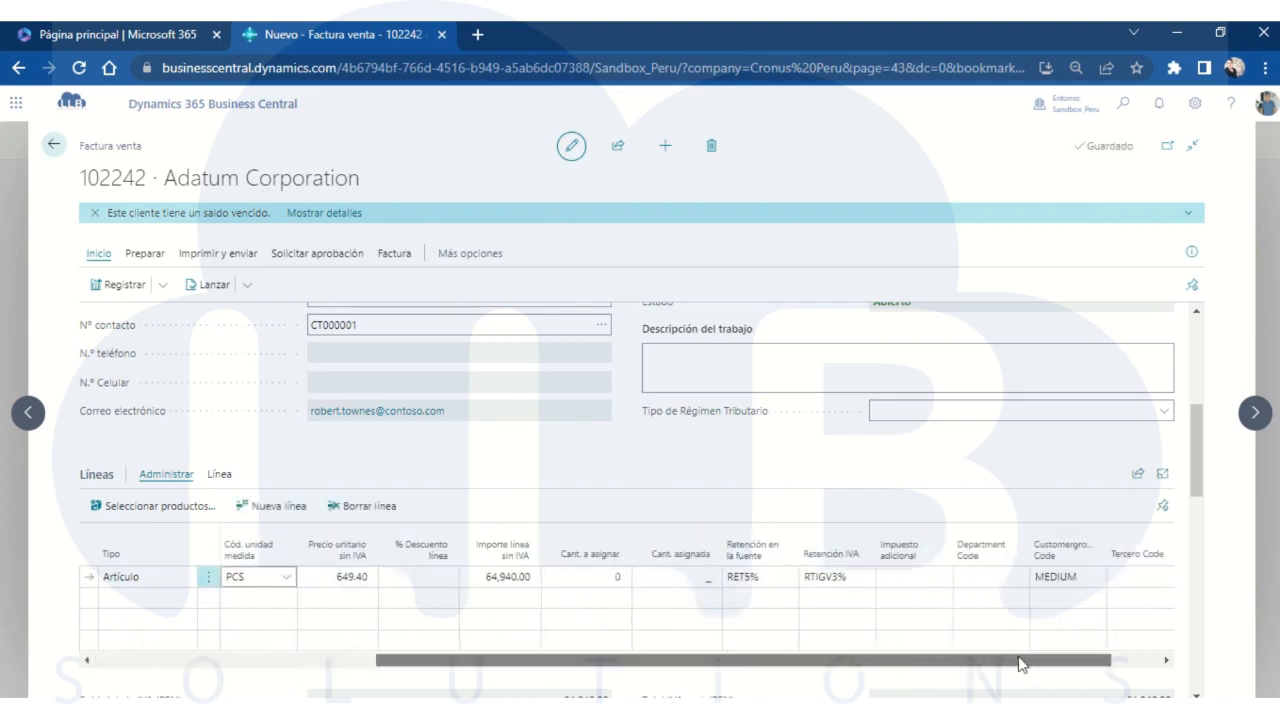
pyautogui.click(760, 577)
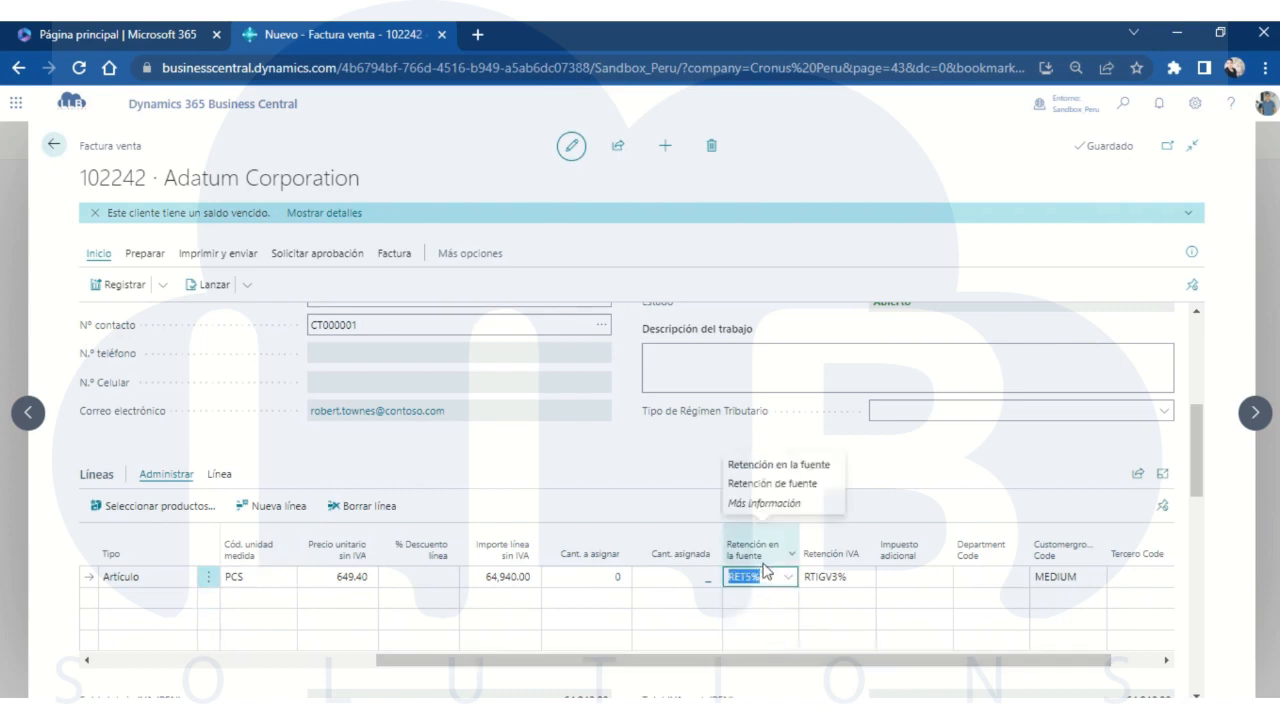
pyautogui.click(848, 576)
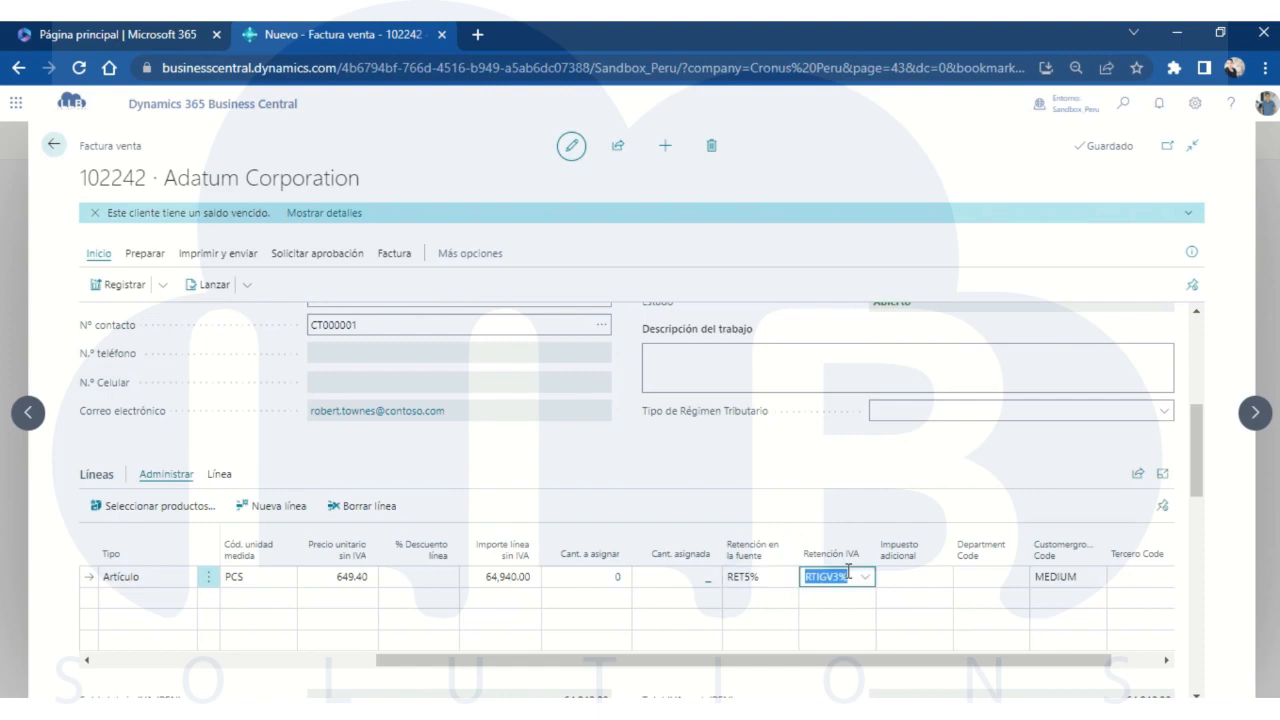
pyautogui.click(889, 576)
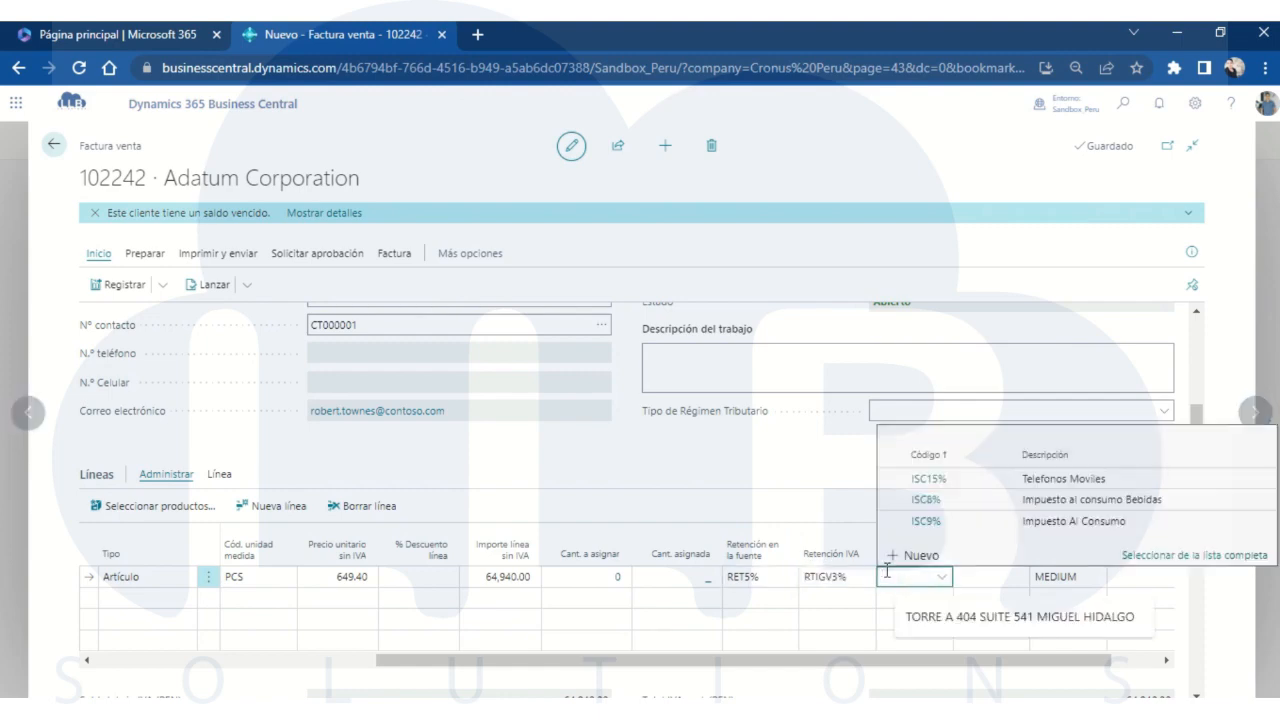
pyautogui.scroll(-3, 853, 505)
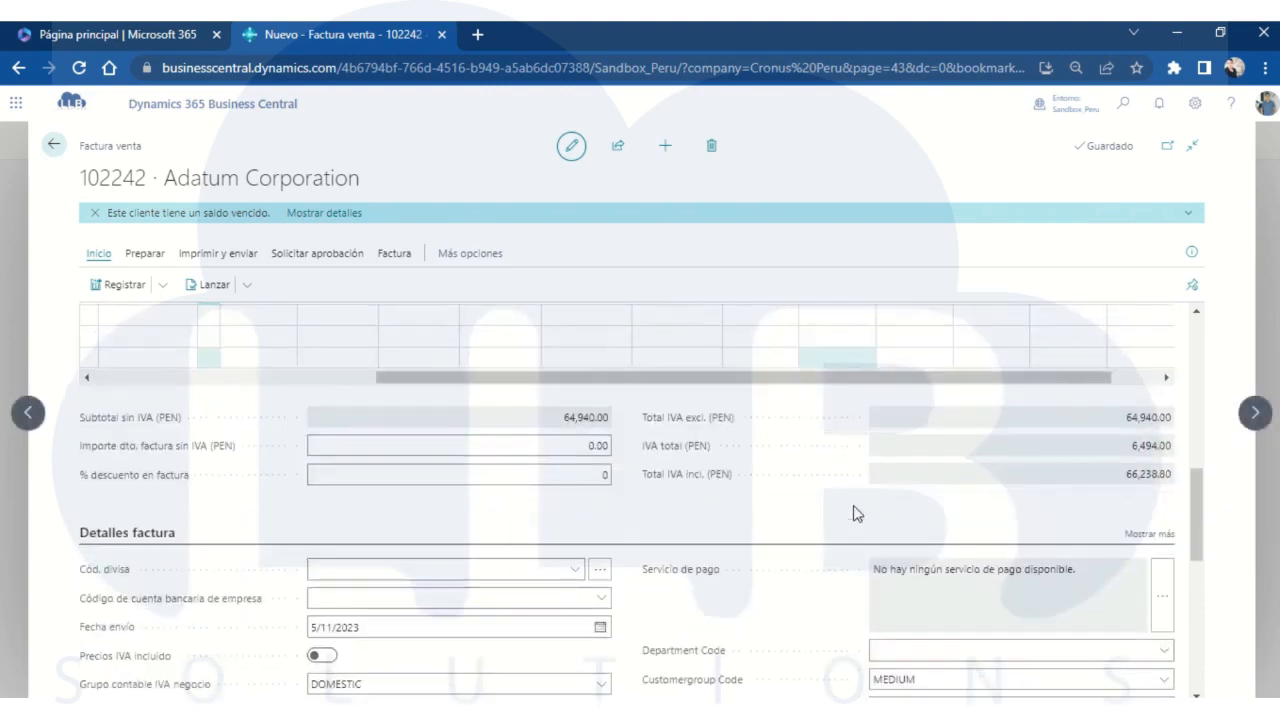
pyautogui.scroll(-3, 853, 513)
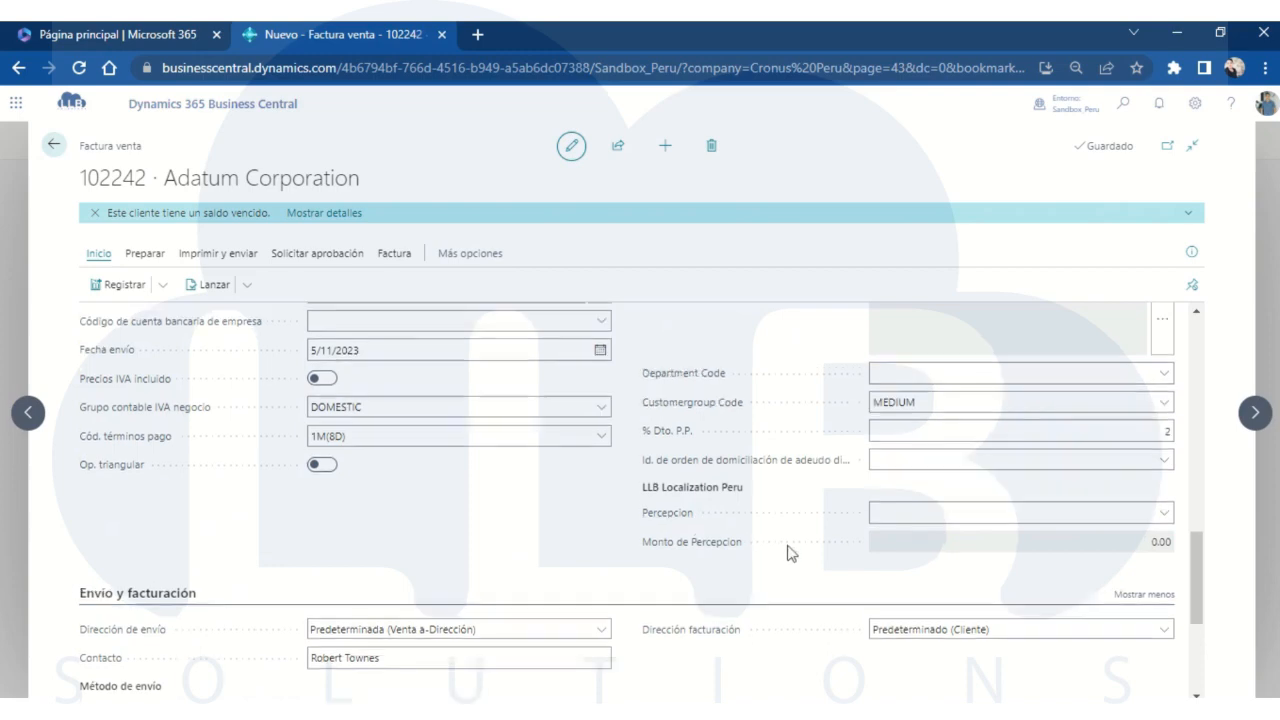
pyautogui.scroll(3, 787, 553)
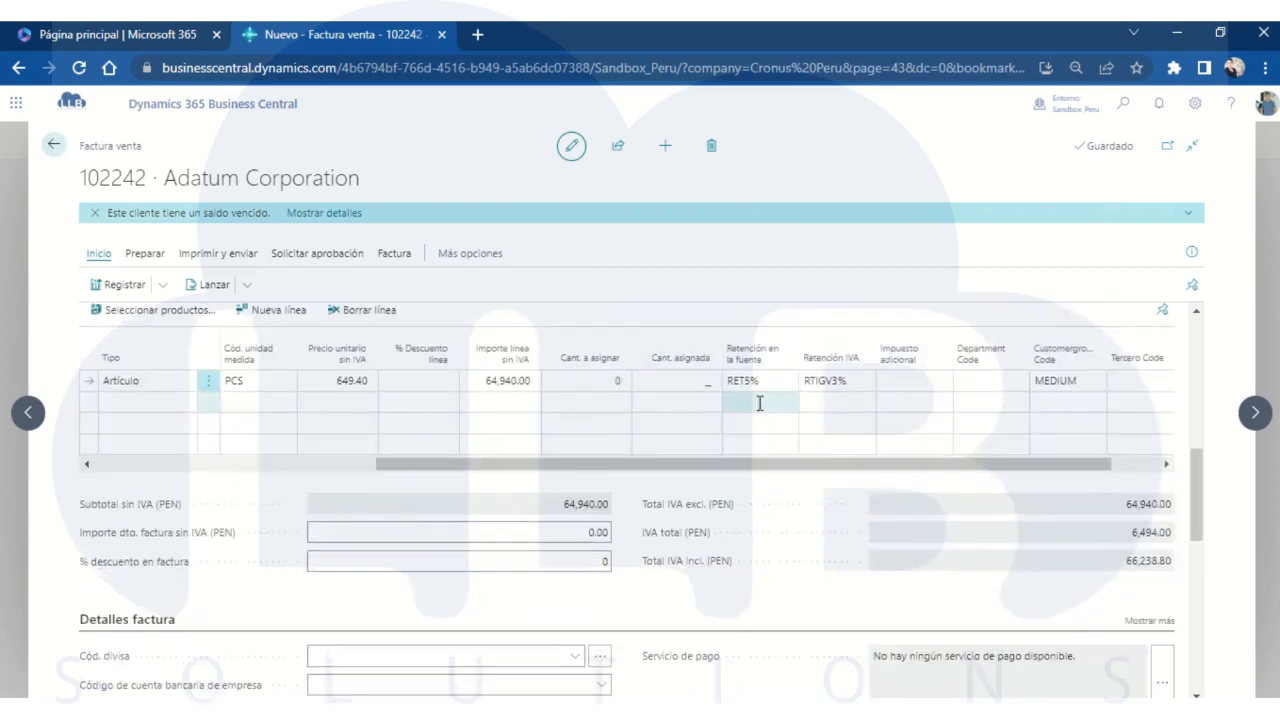
# Try to set the invoice's Percepcion to PERC10 with the line withholdings active, and refresh the page to discard the change
pyautogui.scroll(-3, 790, 460)
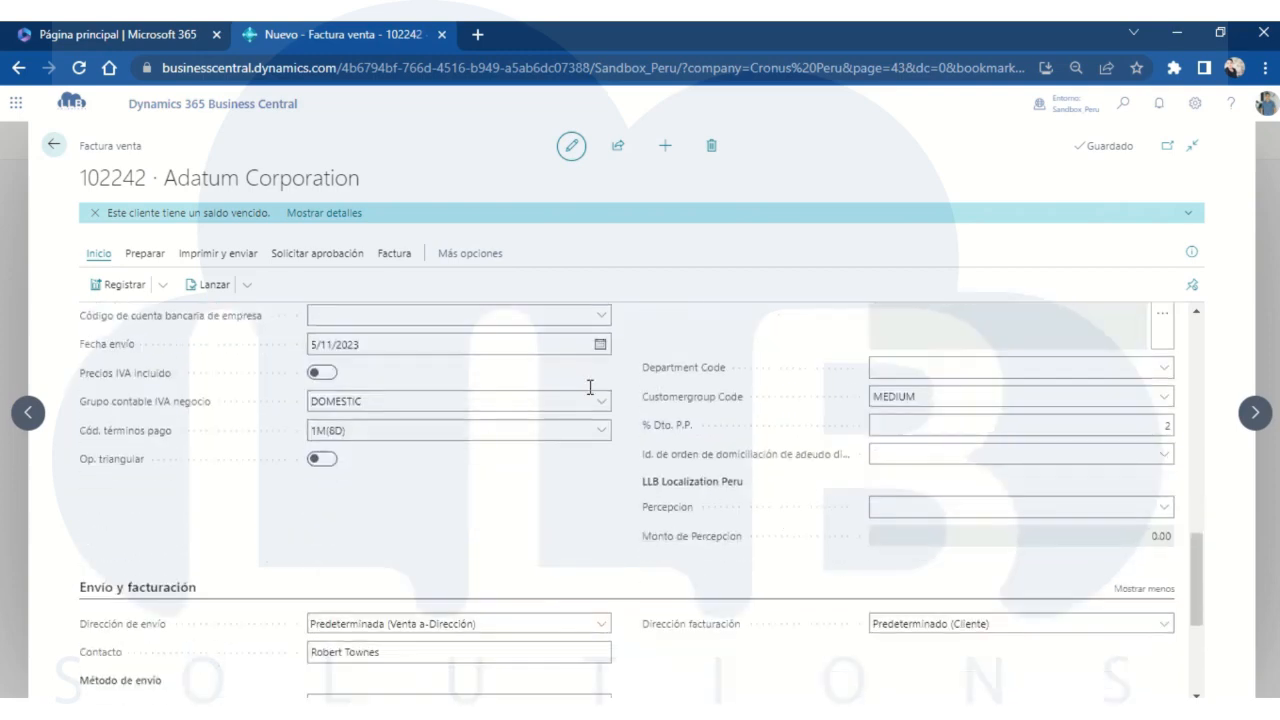
pyautogui.click(947, 503)
pyautogui.click(910, 573)
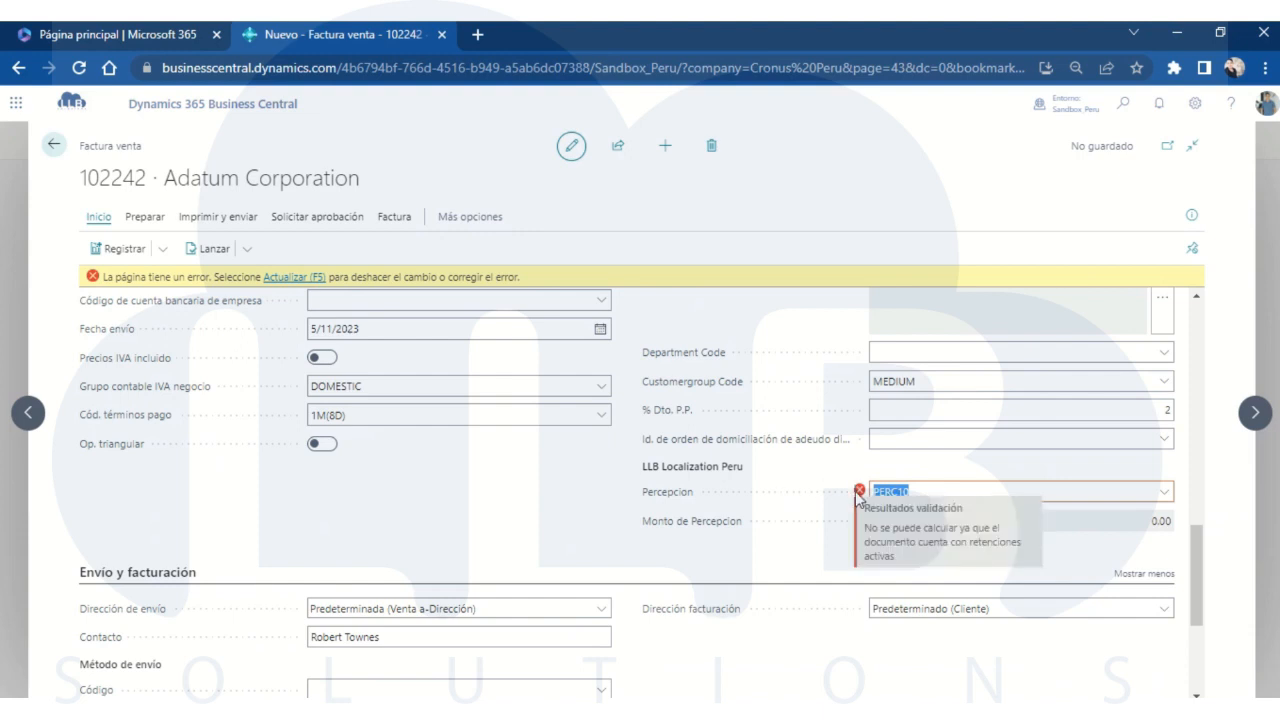
pyautogui.scroll(-5, 848, 498)
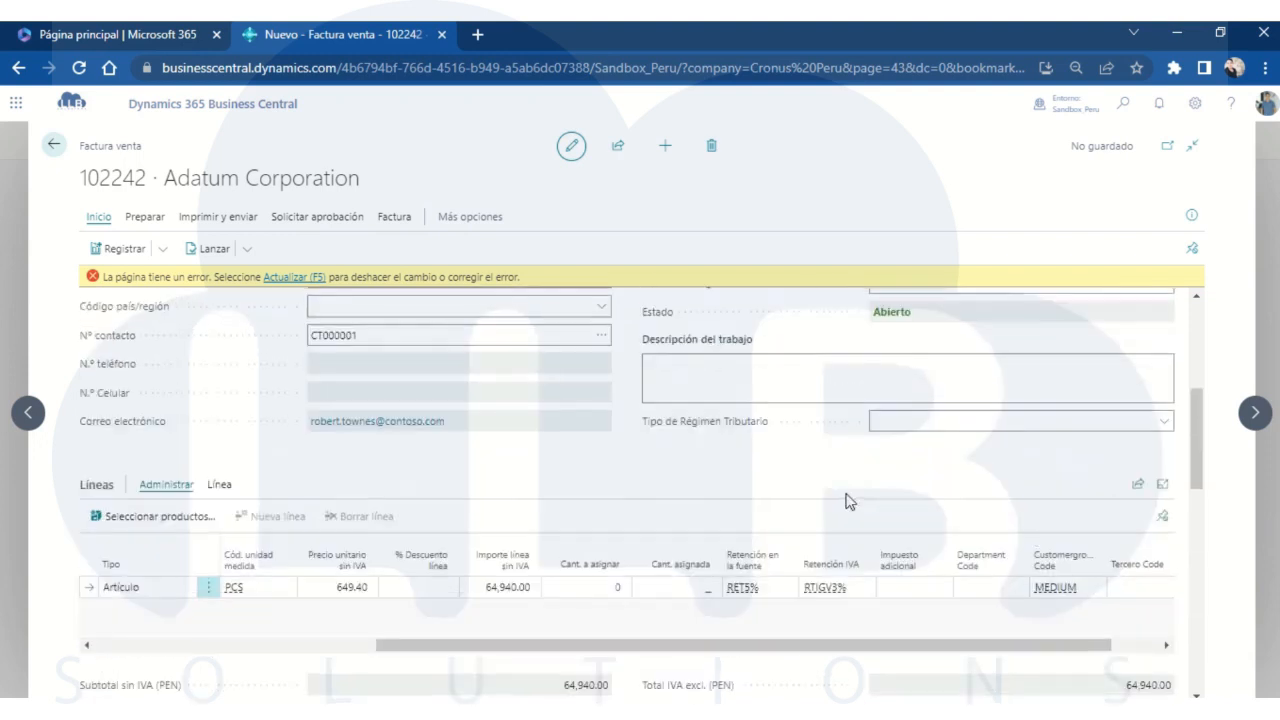
pyautogui.click(301, 279)
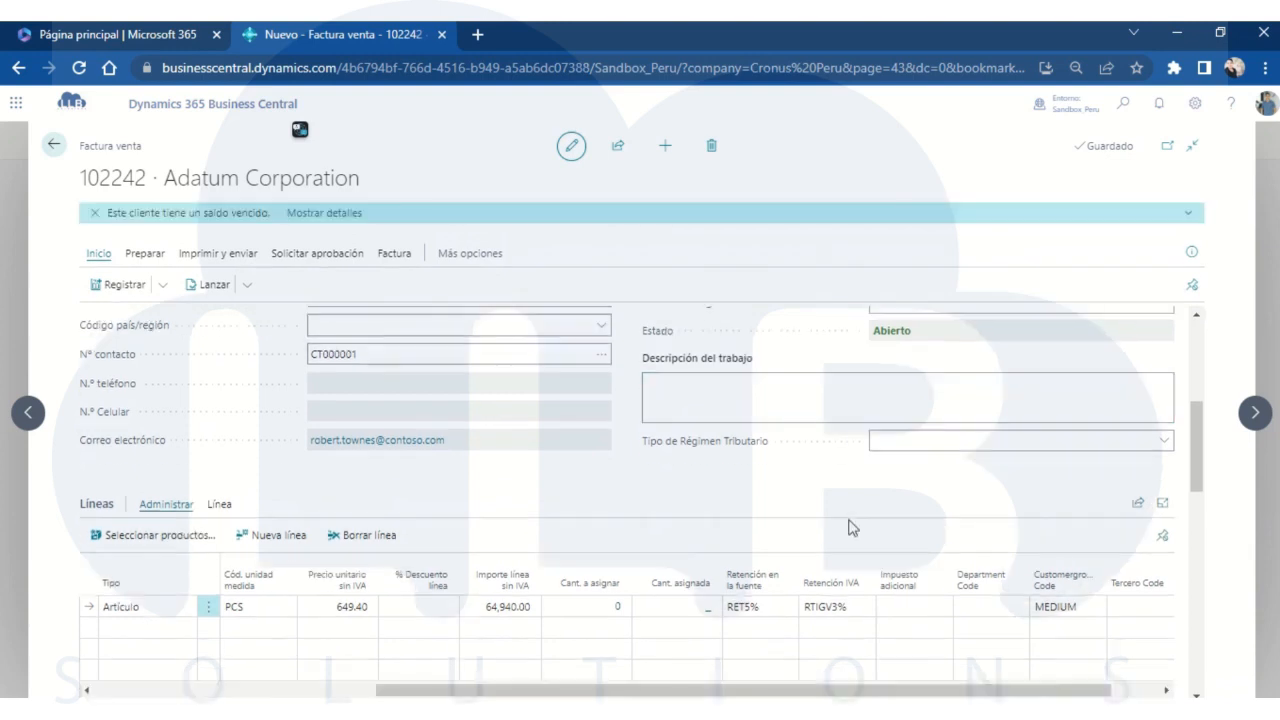
# Clear the line's Retención en la fuente and Retención IVA codes and choose ISC15% as its Impuesto adicional
pyautogui.scroll(-2, 851, 528)
pyautogui.click(755, 509)
pyautogui.press('BackSpace')
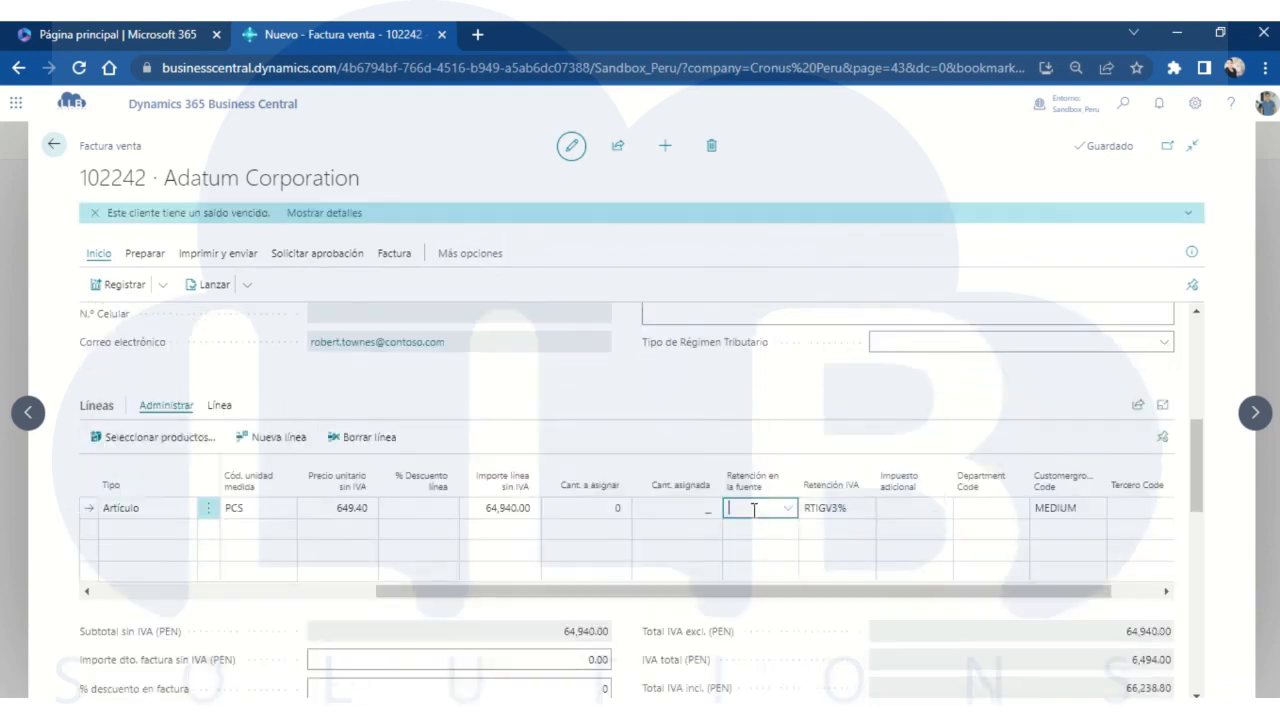
pyautogui.click(824, 512)
pyautogui.press('BackSpace')
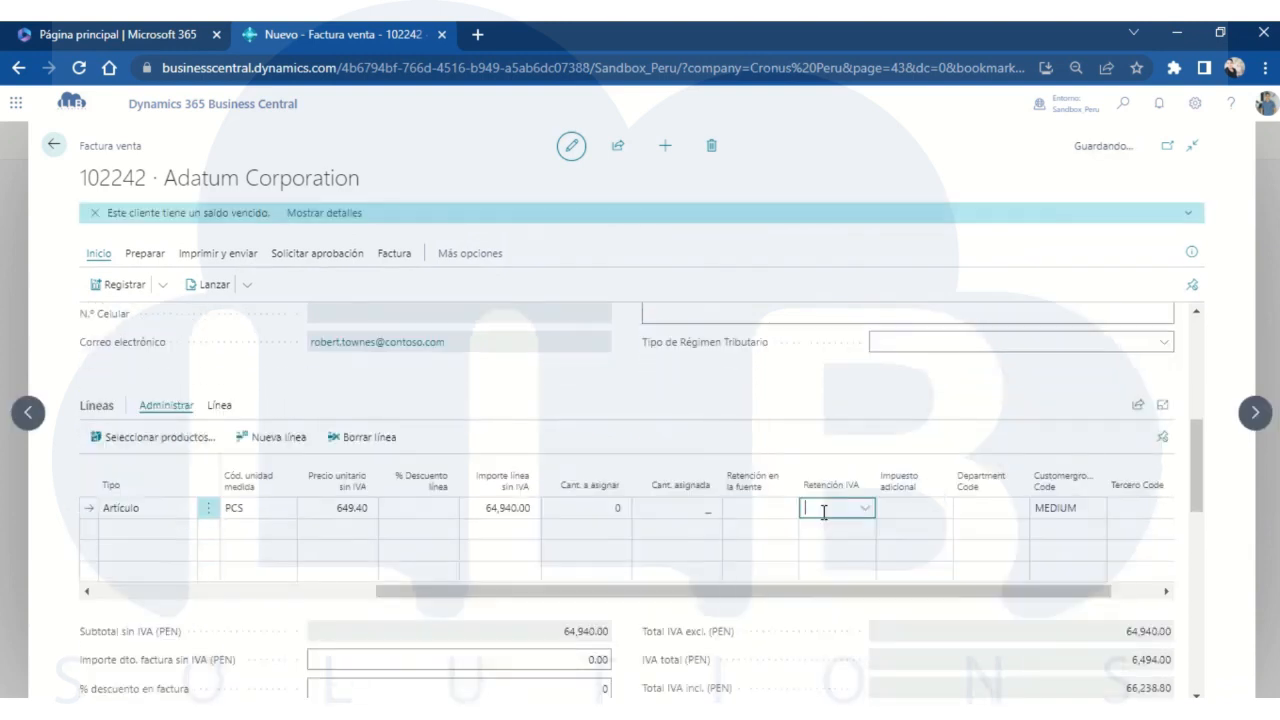
pyautogui.click(907, 505)
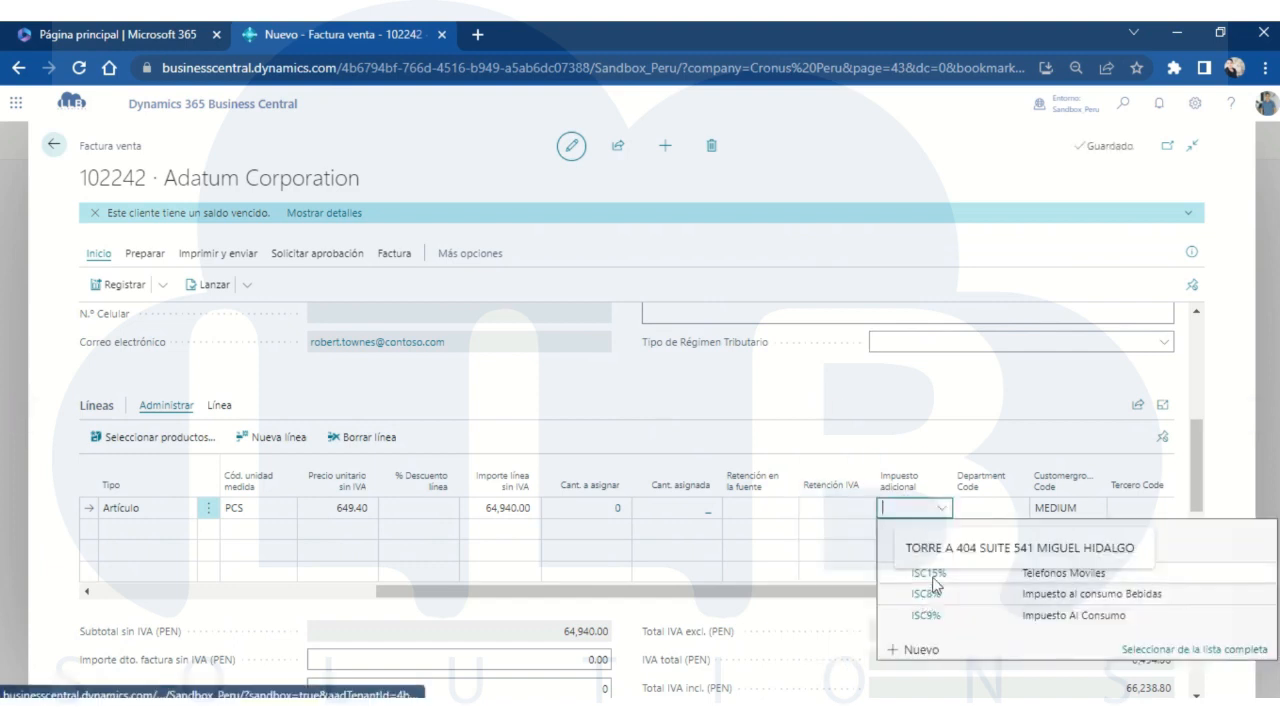
pyautogui.click(933, 578)
# Set the sales invoice's Percepcion to PERC10
pyautogui.scroll(-10, 914, 580)
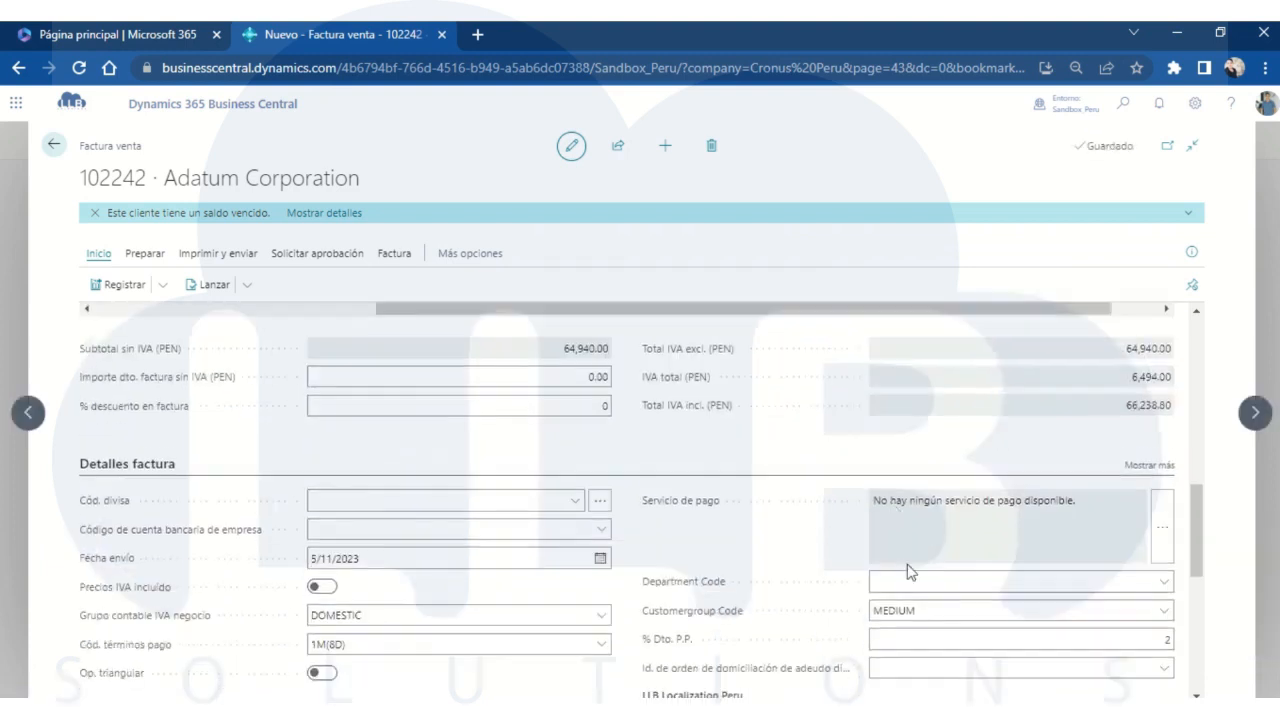
pyautogui.click(894, 531)
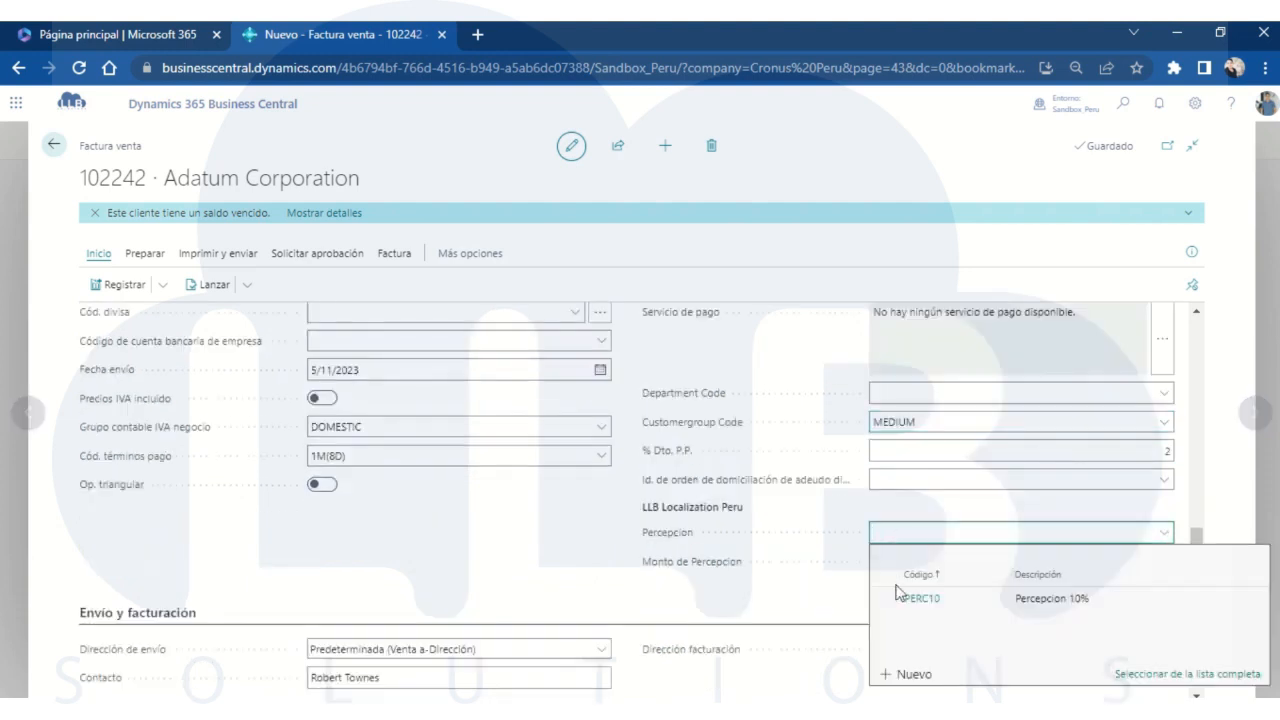
pyautogui.click(919, 600)
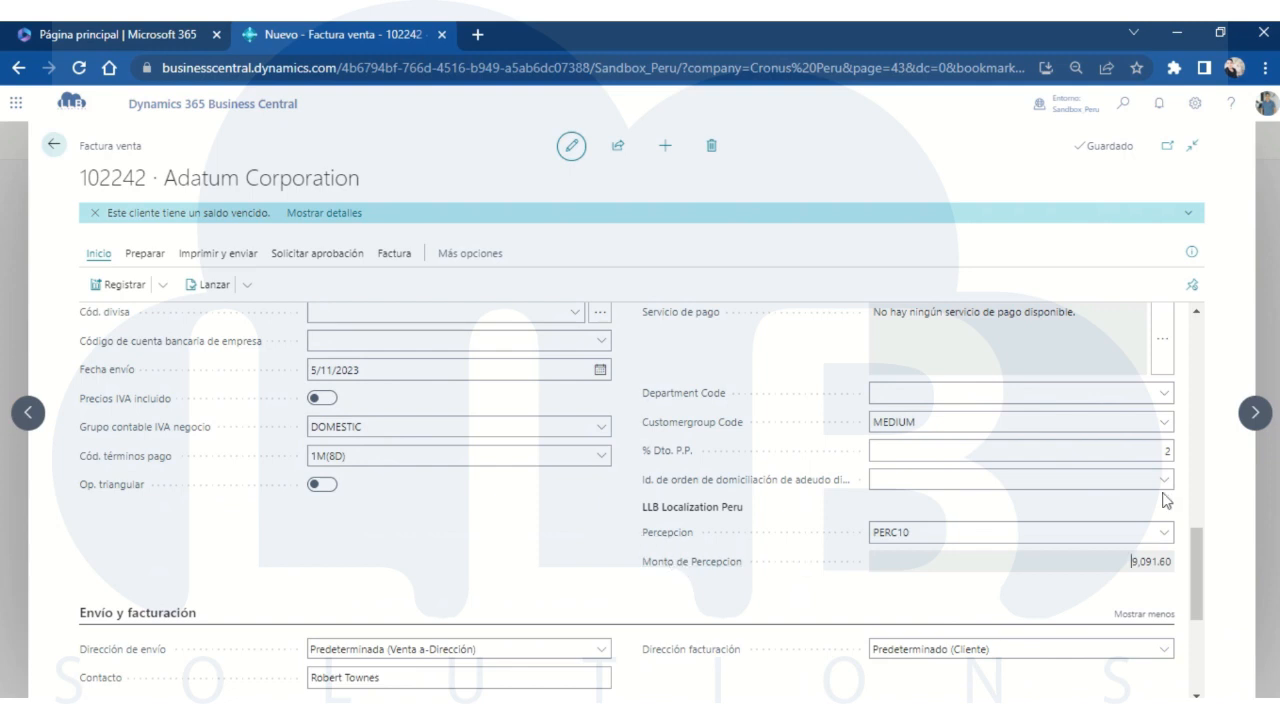
# Preview the invoice posting and examine the tax percentages of the Percepcion and ImpAdicional rows in its IVA entries
pyautogui.click(116, 286)
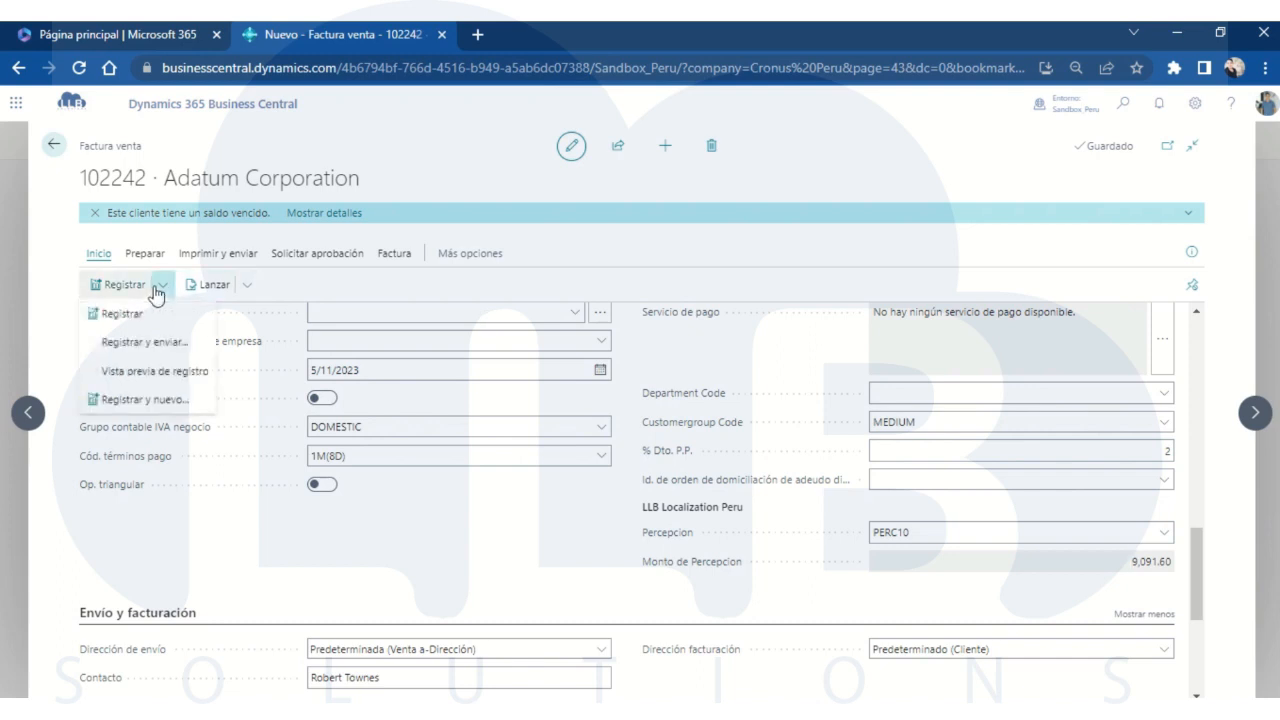
pyautogui.click(167, 378)
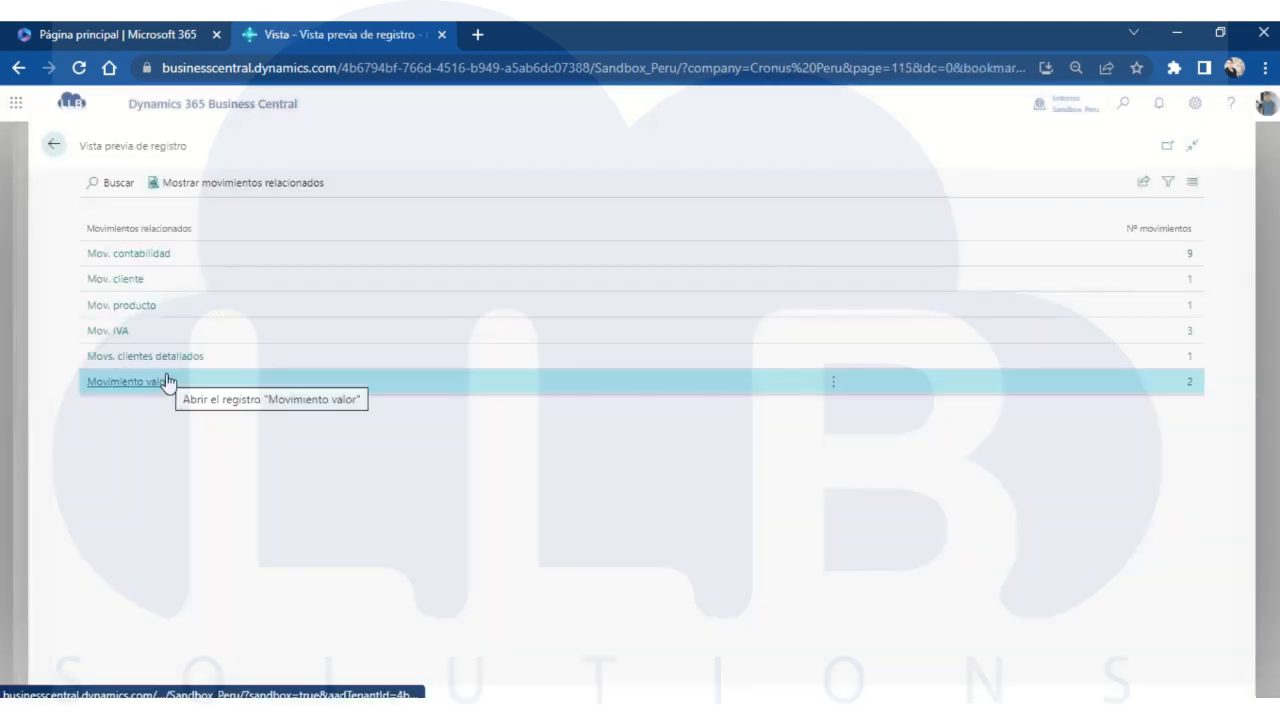
pyautogui.click(107, 333)
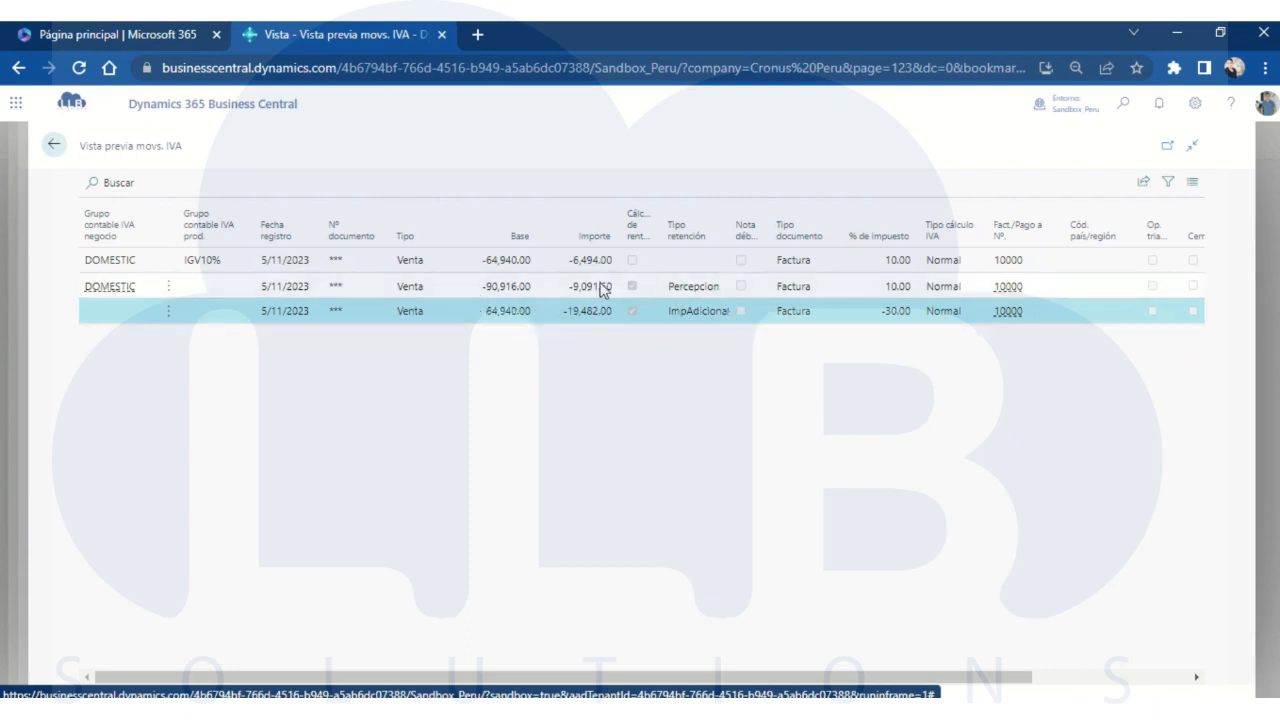
pyautogui.click(891, 287)
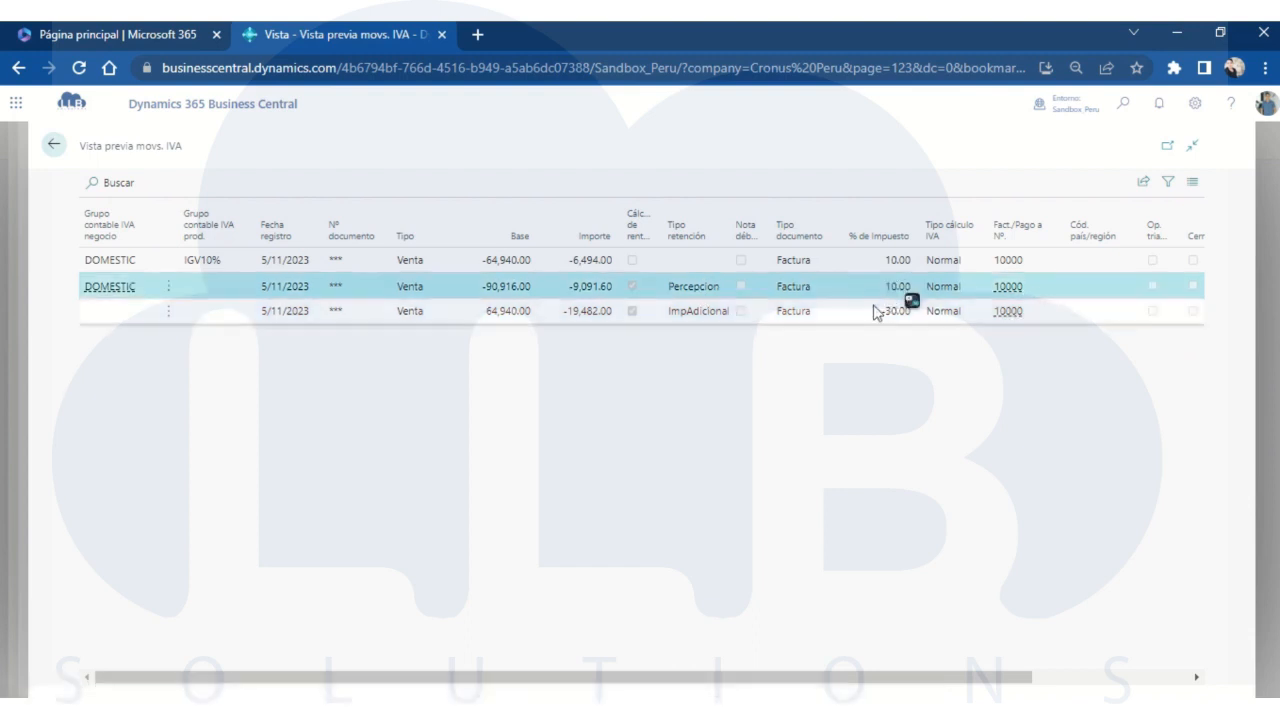
pyautogui.click(906, 314)
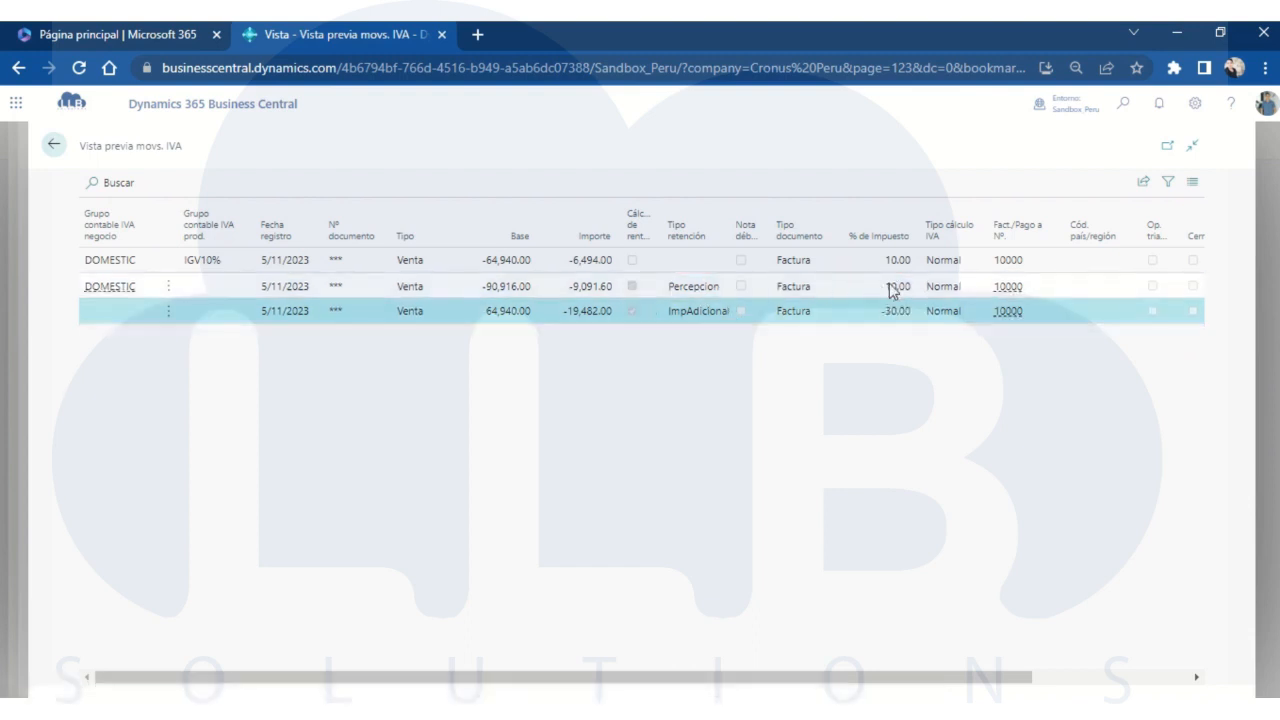
pyautogui.moveTo(891, 286); pyautogui.dragTo(912, 288)
pyautogui.click(54, 144)
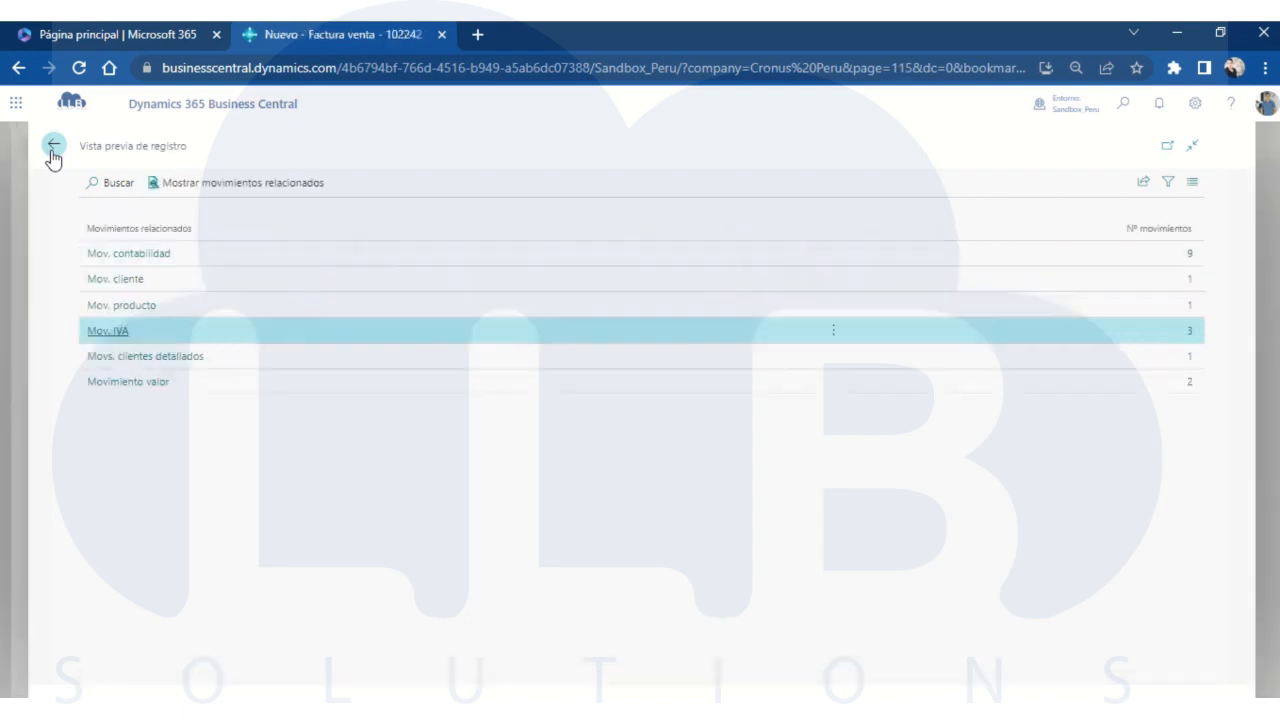
# Examine the previewed accounting entries, checking the names of accounts 5310 and 2430, and return to the invoice
pyautogui.click(119, 257)
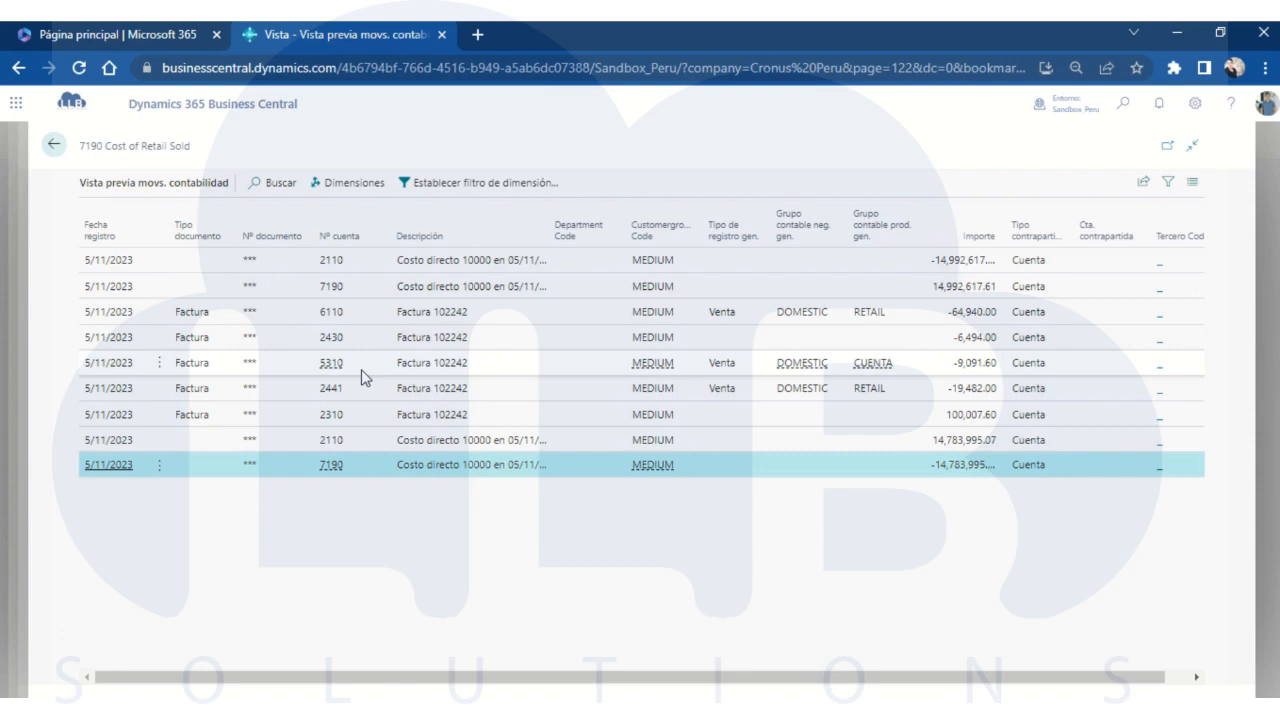
pyautogui.click(333, 368)
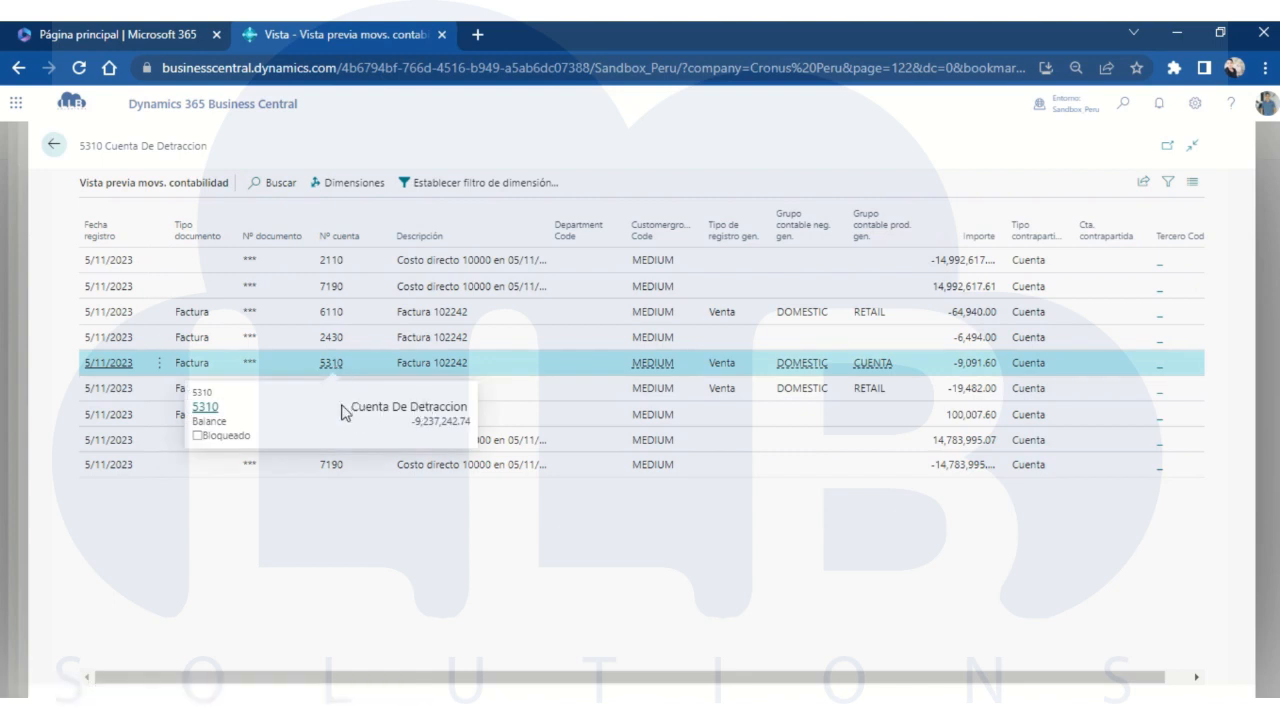
pyautogui.click(321, 340)
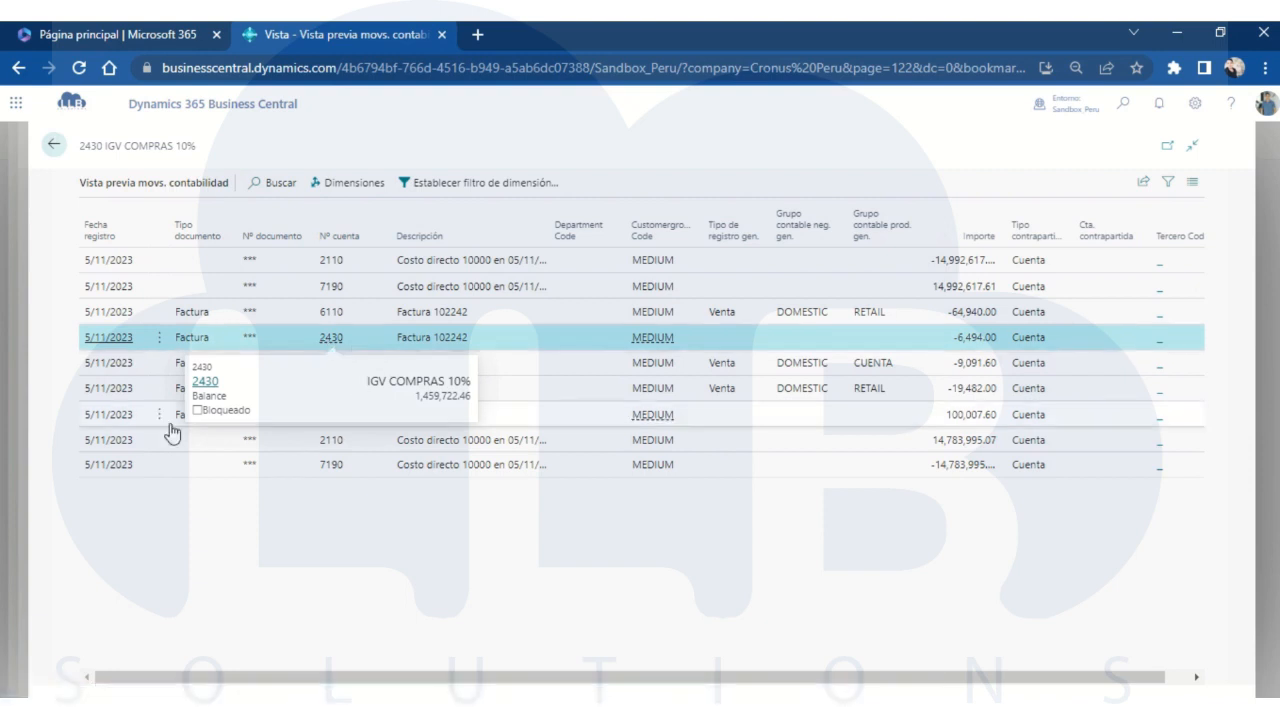
pyautogui.click(53, 147)
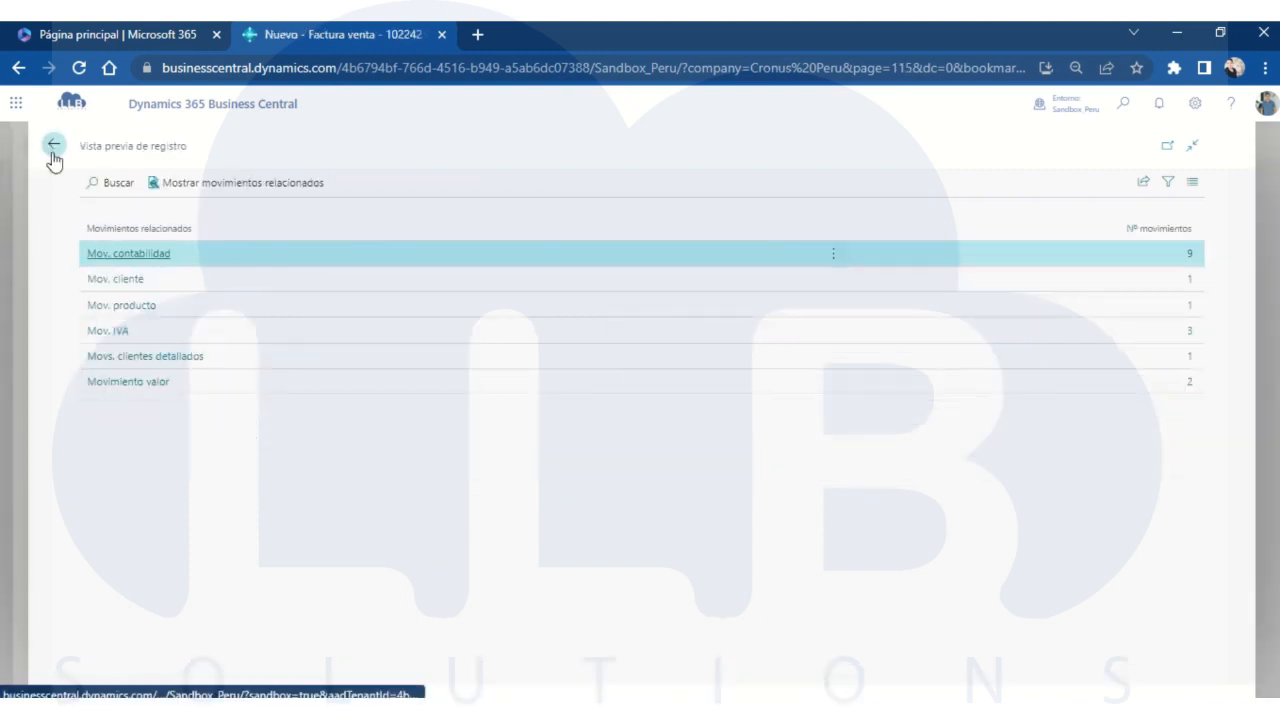
pyautogui.click(53, 147)
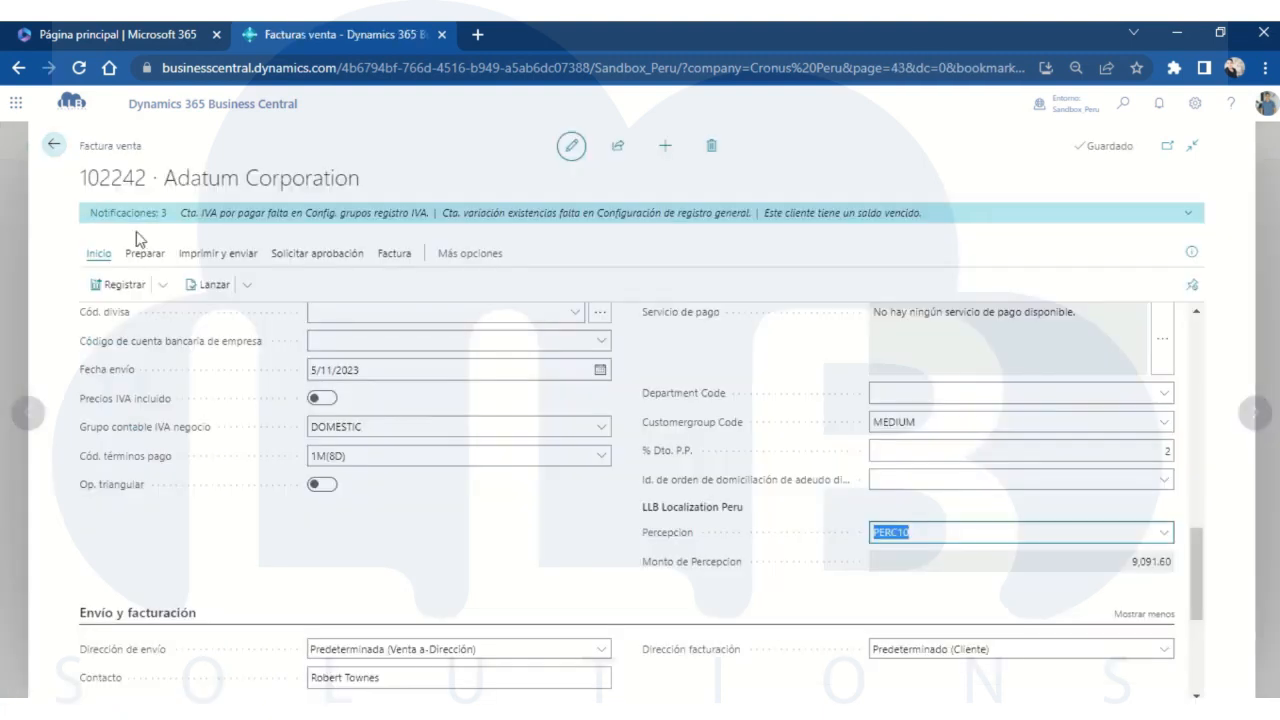
# Post the sales invoice without opening the posted document
pyautogui.click(124, 286)
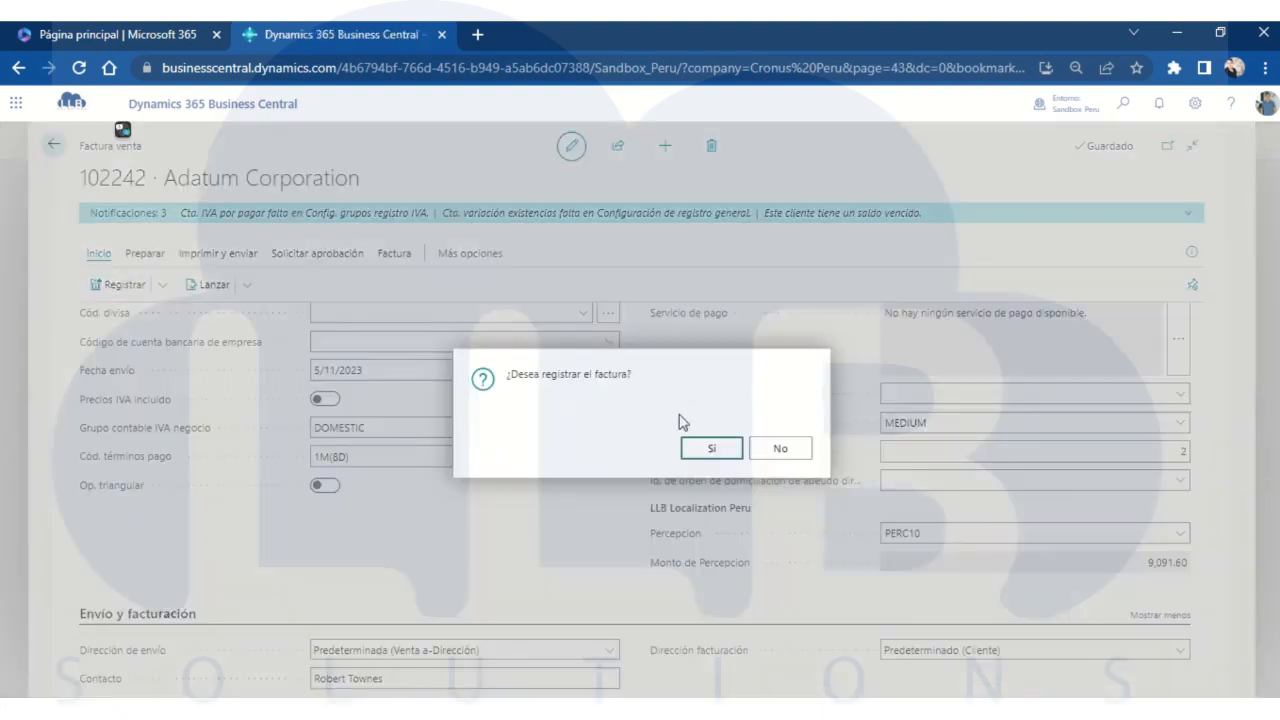
pyautogui.click(707, 451)
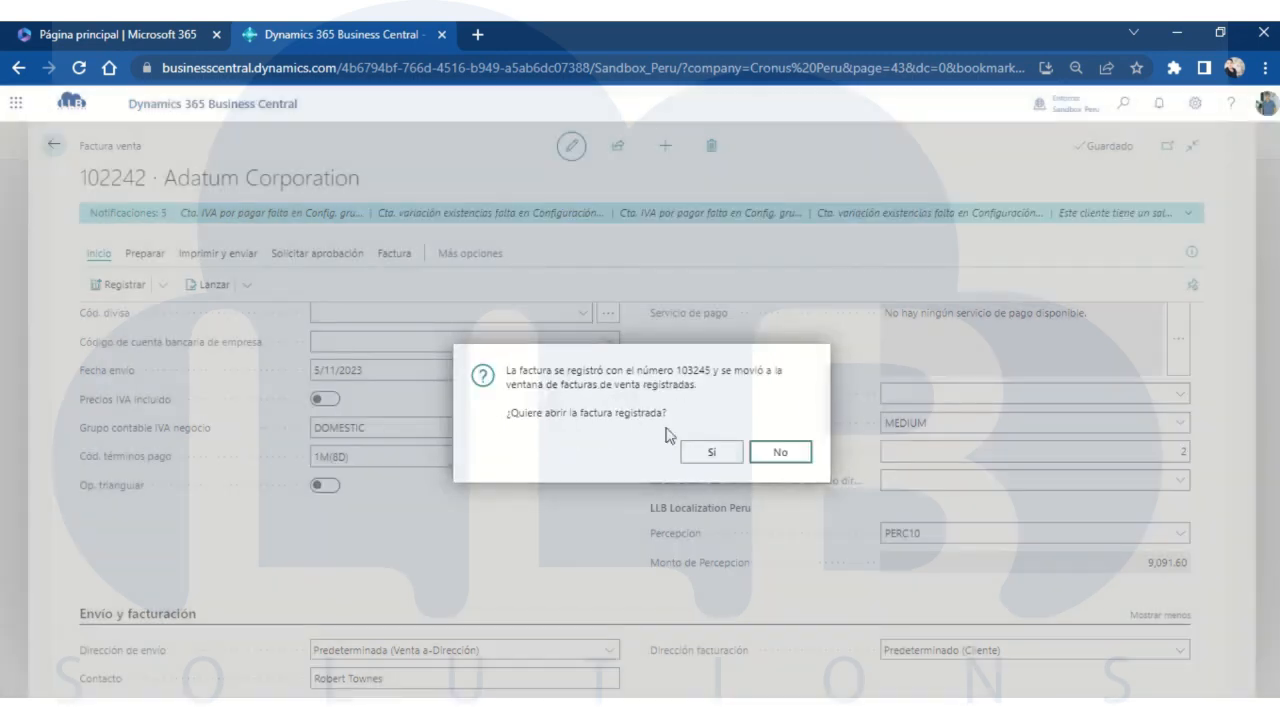
pyautogui.click(780, 454)
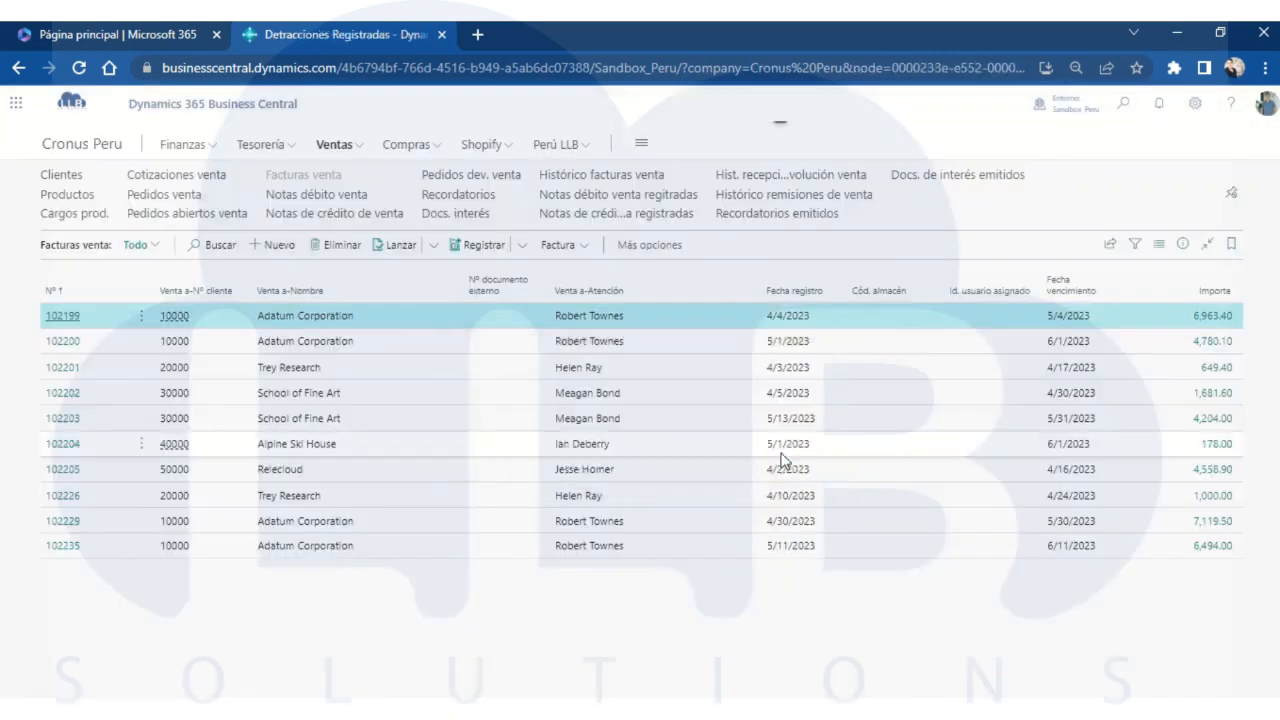
# Examine the latest Adatum Corporation entry and the transfer order entry in Historico Guias de remision, widening the Tipo Doc BC column
pyautogui.click(564, 147)
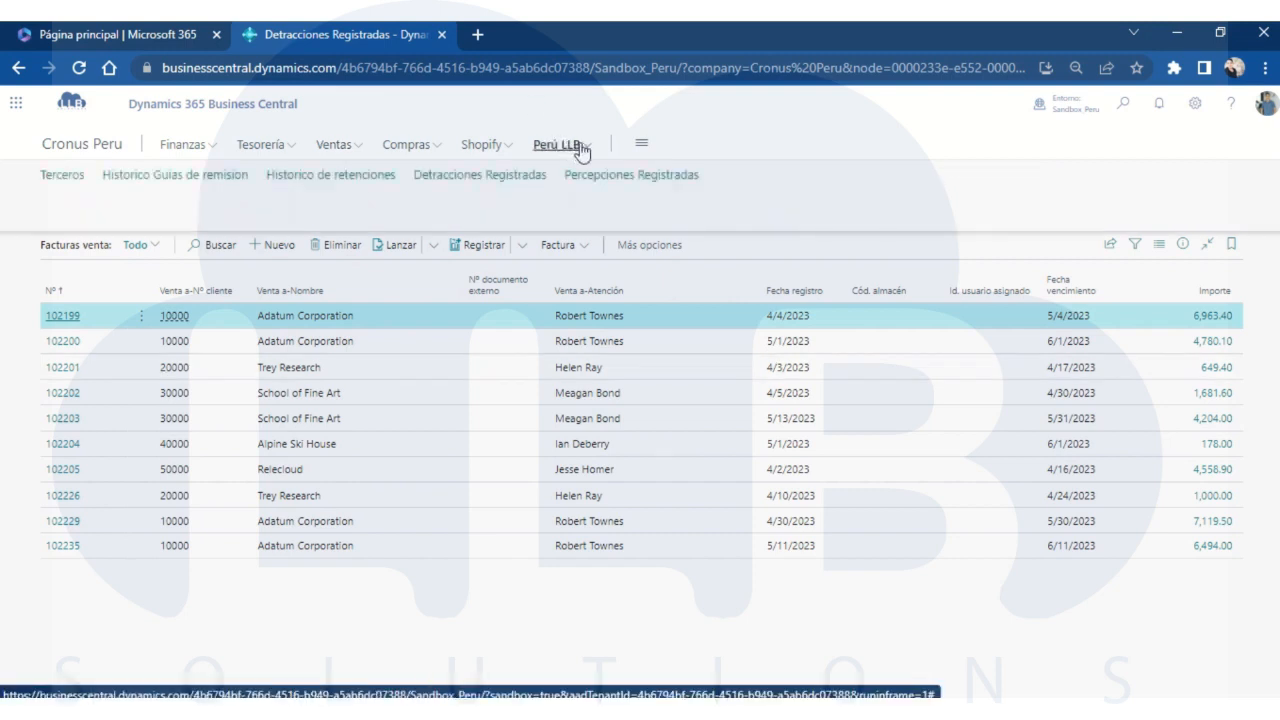
pyautogui.click(195, 176)
pyautogui.scroll(-5, 333, 543)
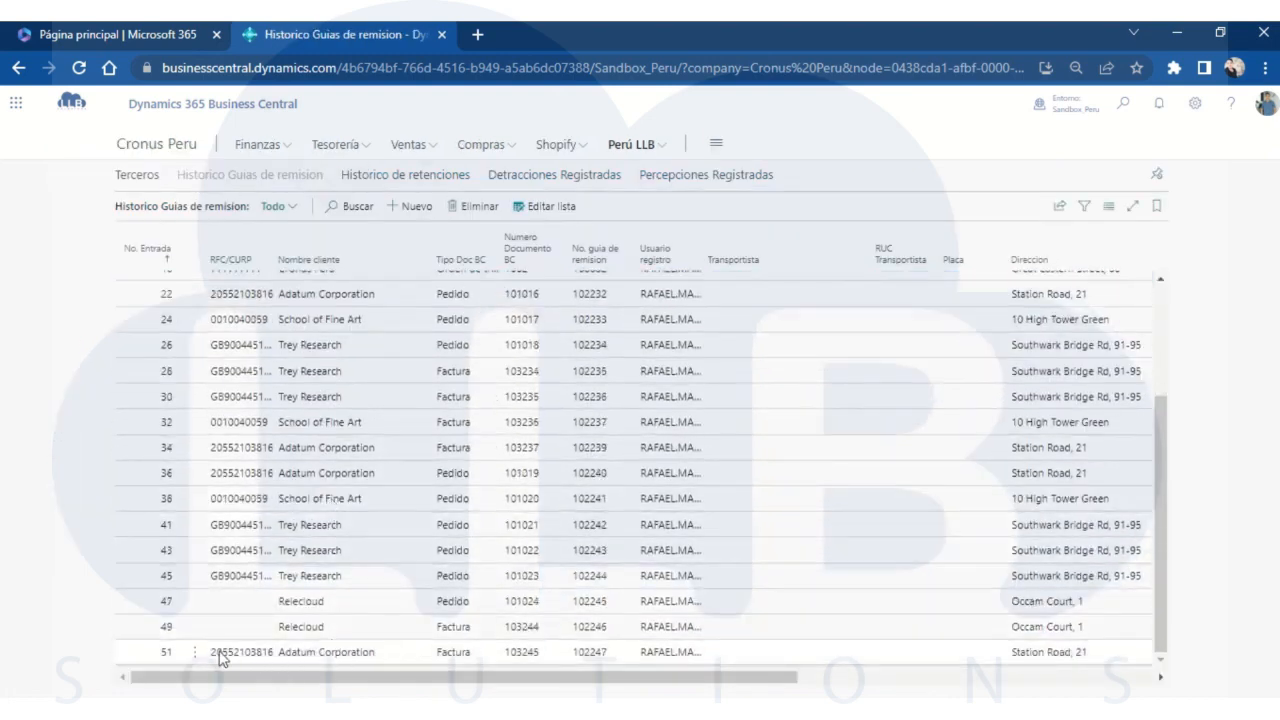
pyautogui.moveTo(218, 652); pyautogui.dragTo(742, 677)
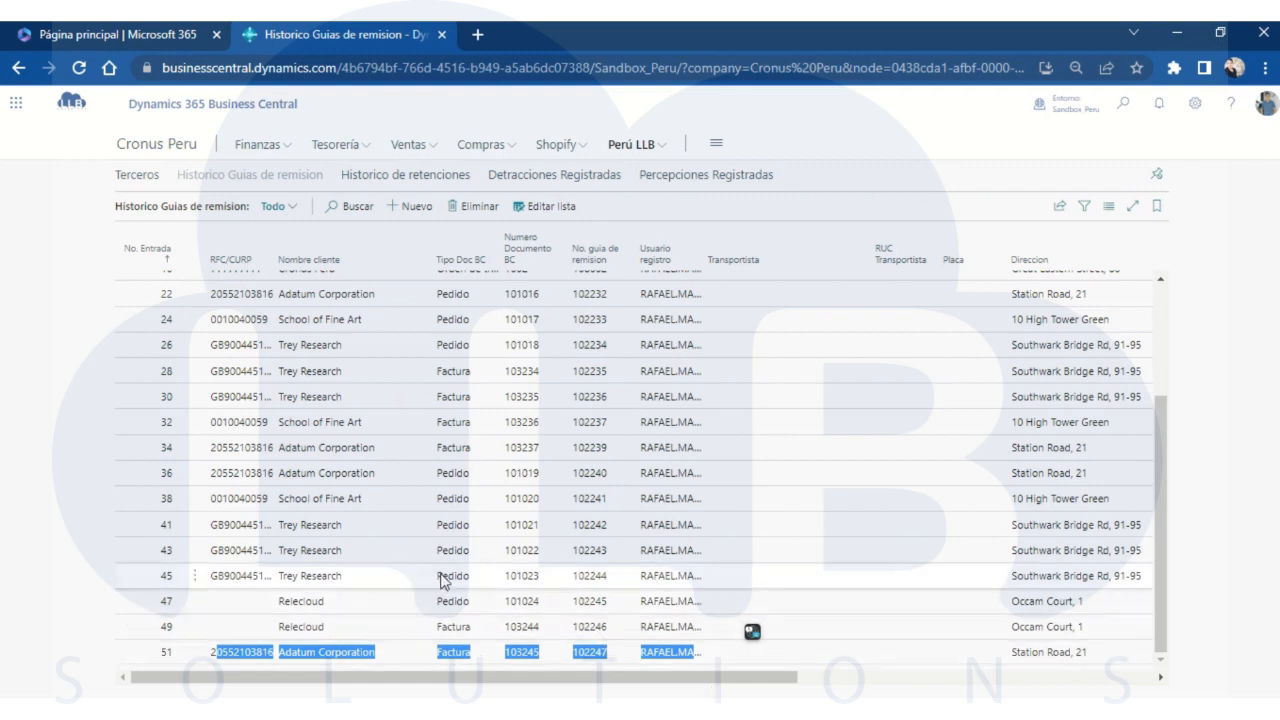
pyautogui.scroll(3, 476, 578)
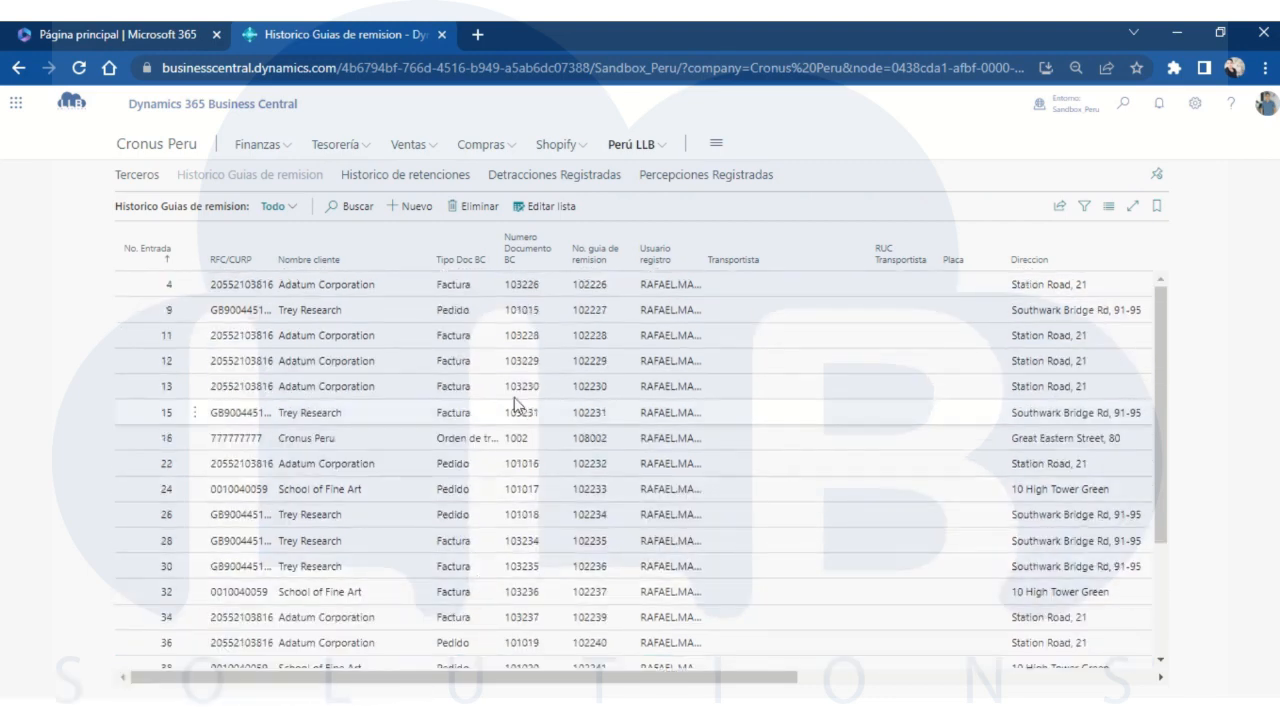
pyautogui.moveTo(528, 241); pyautogui.dragTo(560, 241)
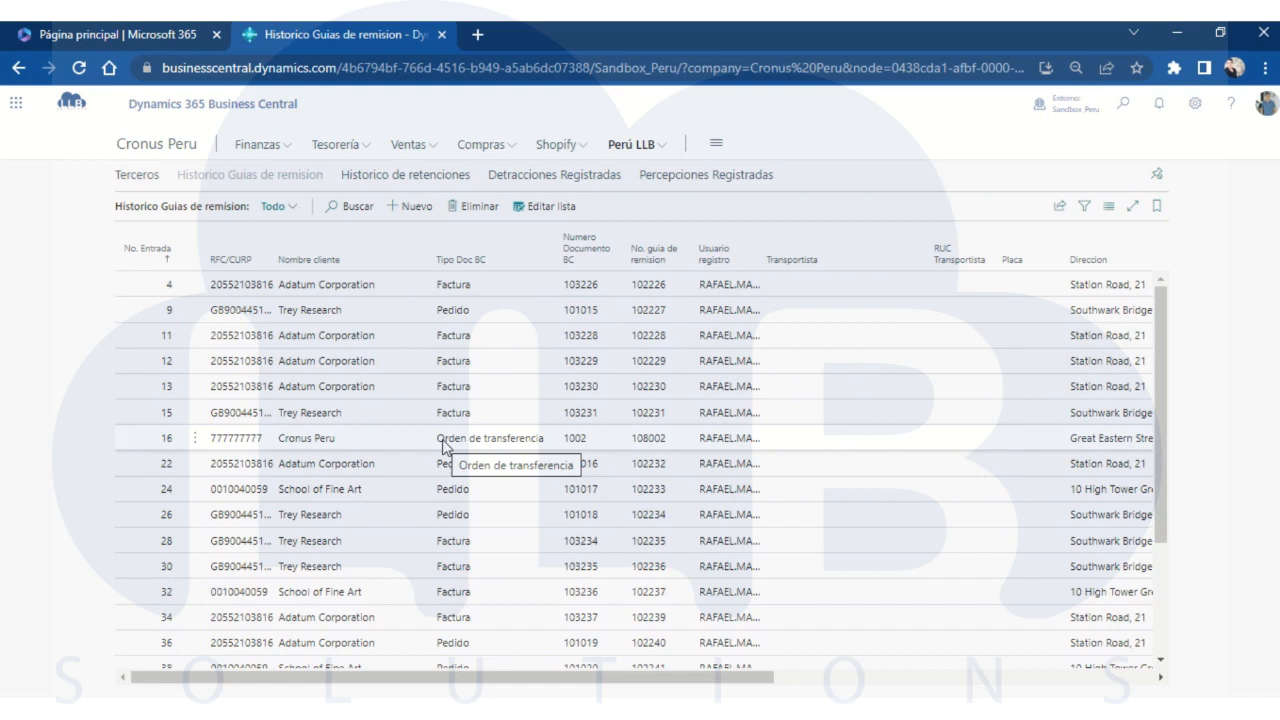
pyautogui.moveTo(443, 447); pyautogui.dragTo(521, 447)
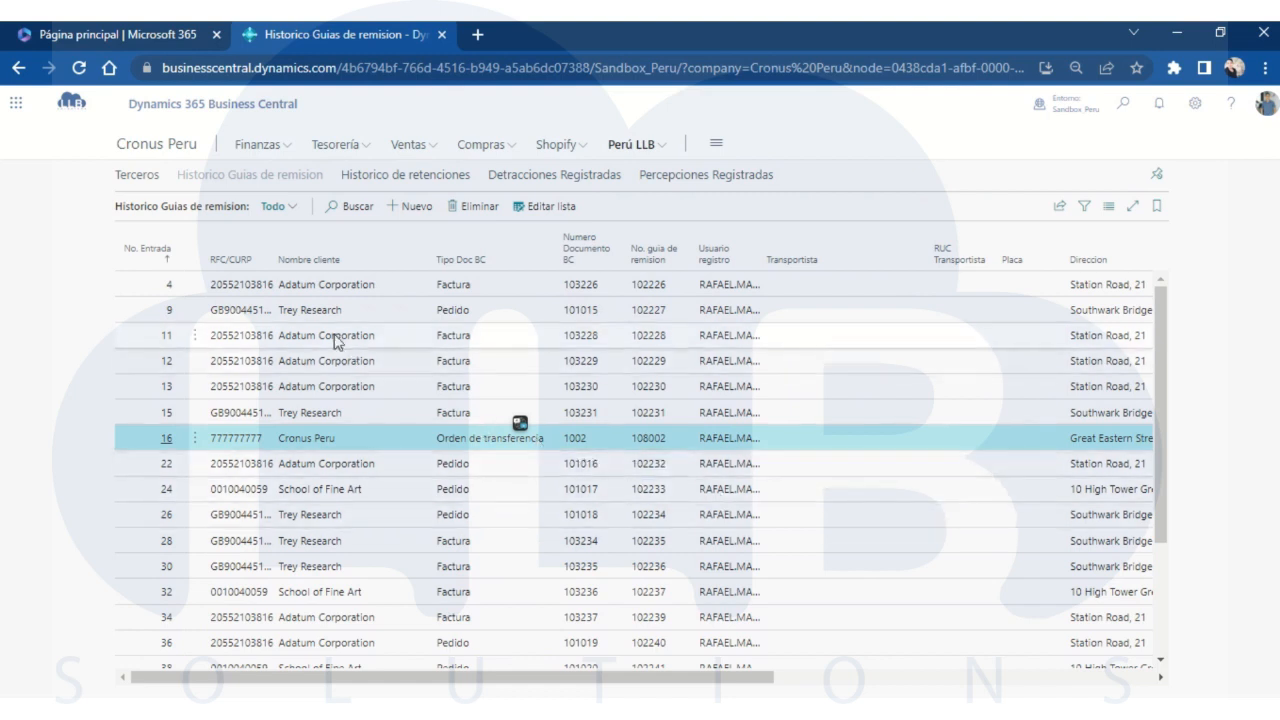
# Open the GENERAL payment journal and select vendor Fabrikam, Inc. as the account of the payment line
pyautogui.click(150, 153)
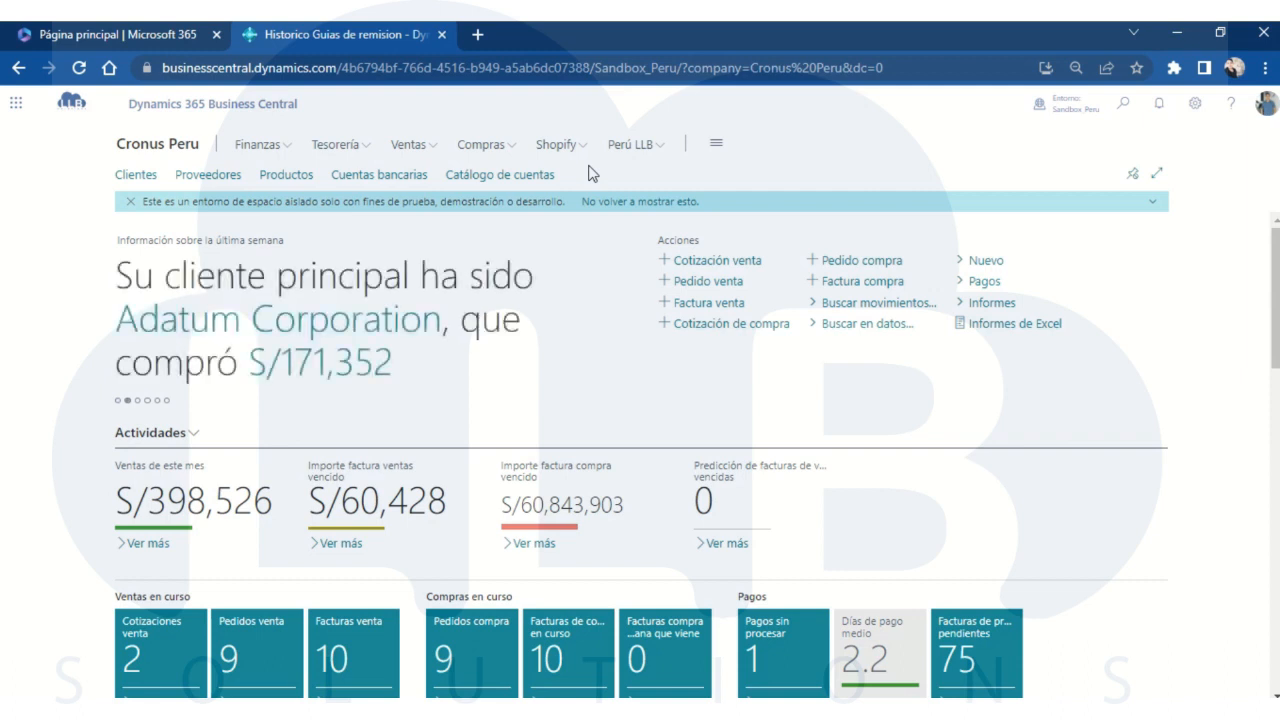
pyautogui.click(322, 150)
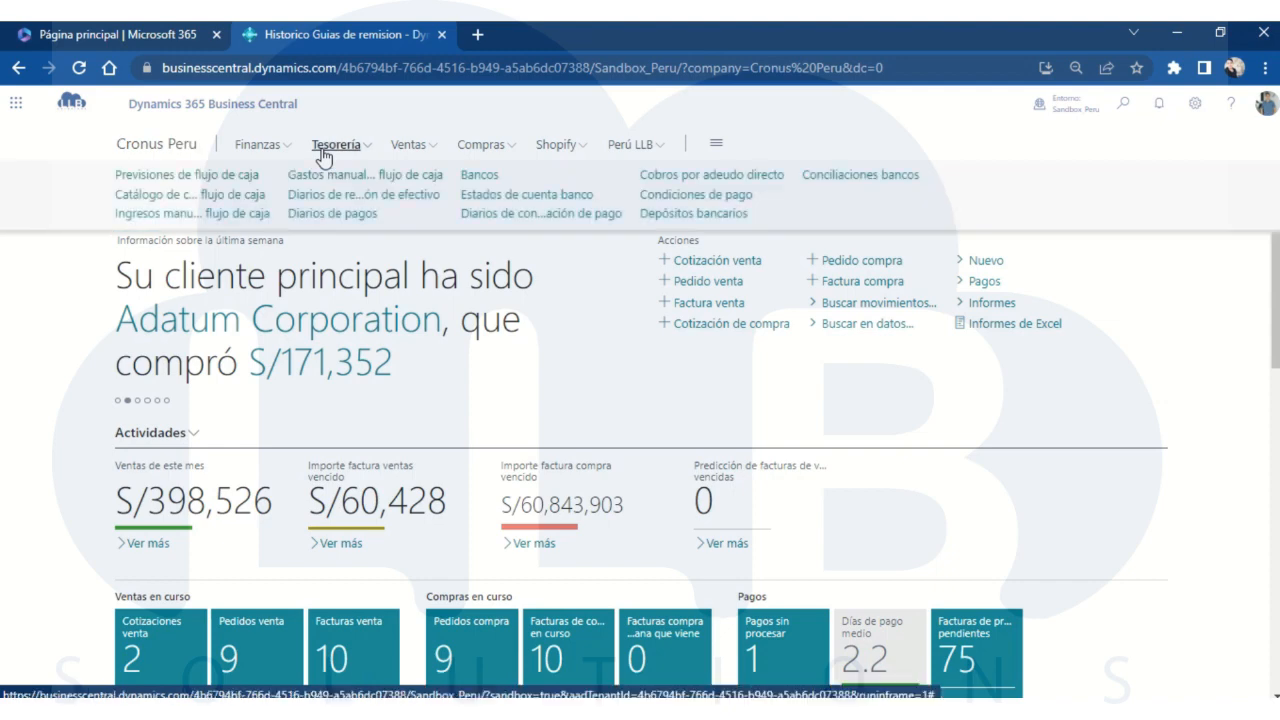
pyautogui.click(343, 216)
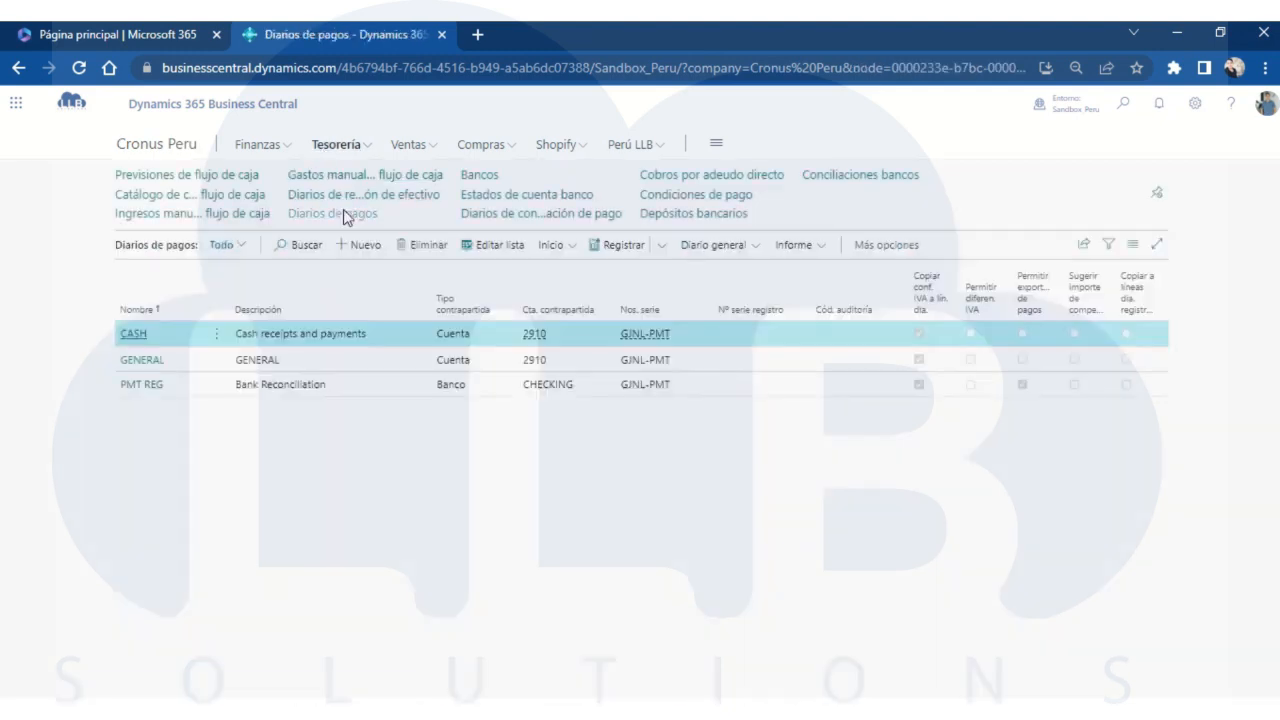
pyautogui.click(150, 365)
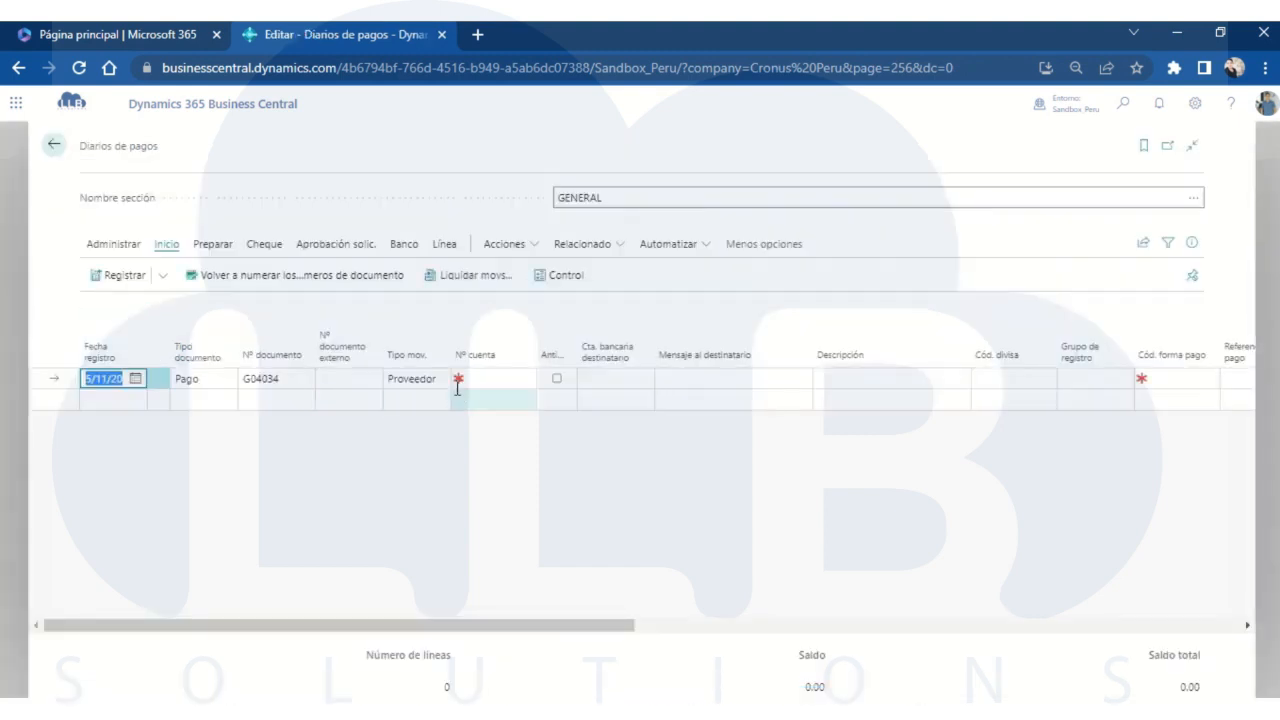
pyautogui.click(491, 378)
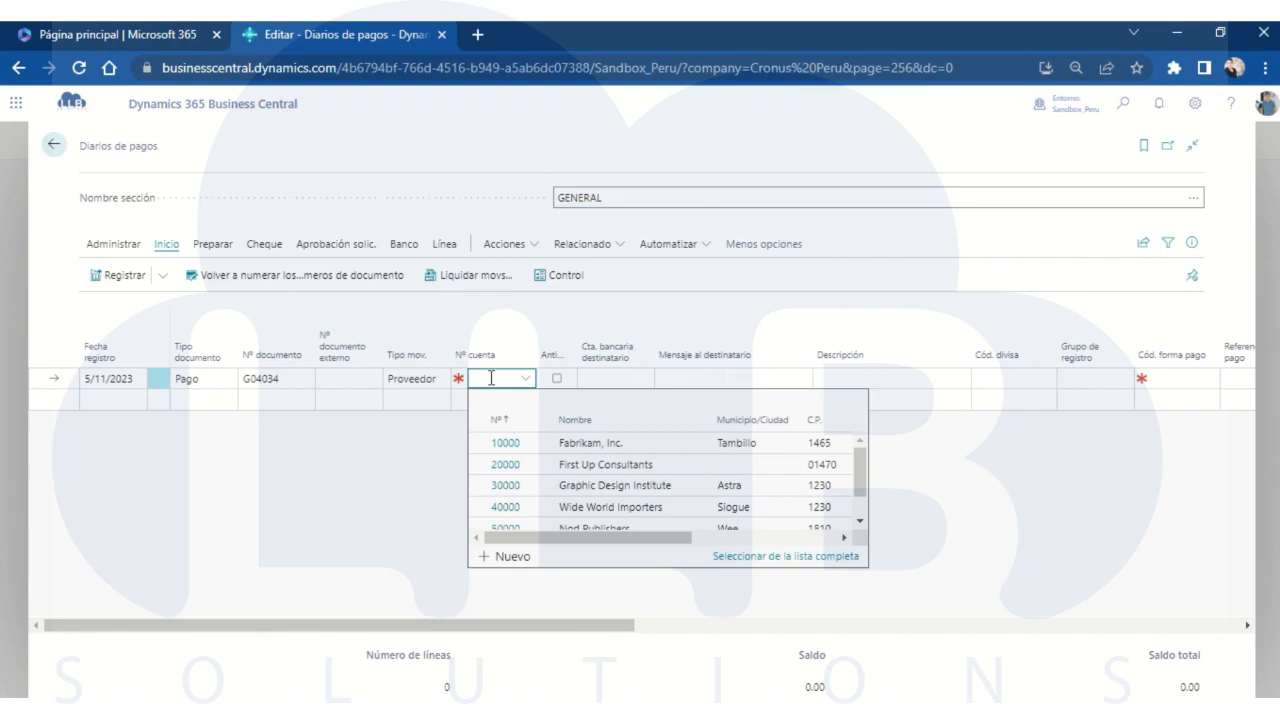
pyautogui.click(510, 446)
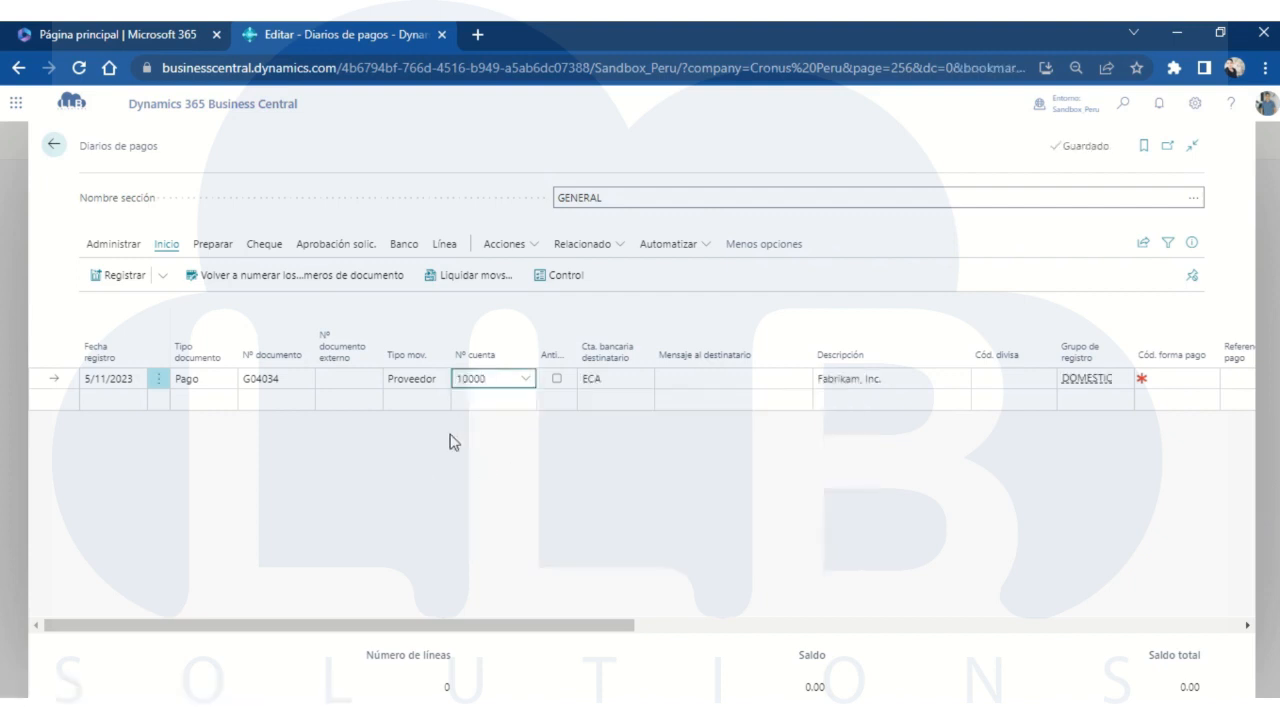
# Set the payment line's Cód. forma pago to BANK
pyautogui.moveTo(507, 634); pyautogui.dragTo(794, 643)
pyautogui.click(685, 378)
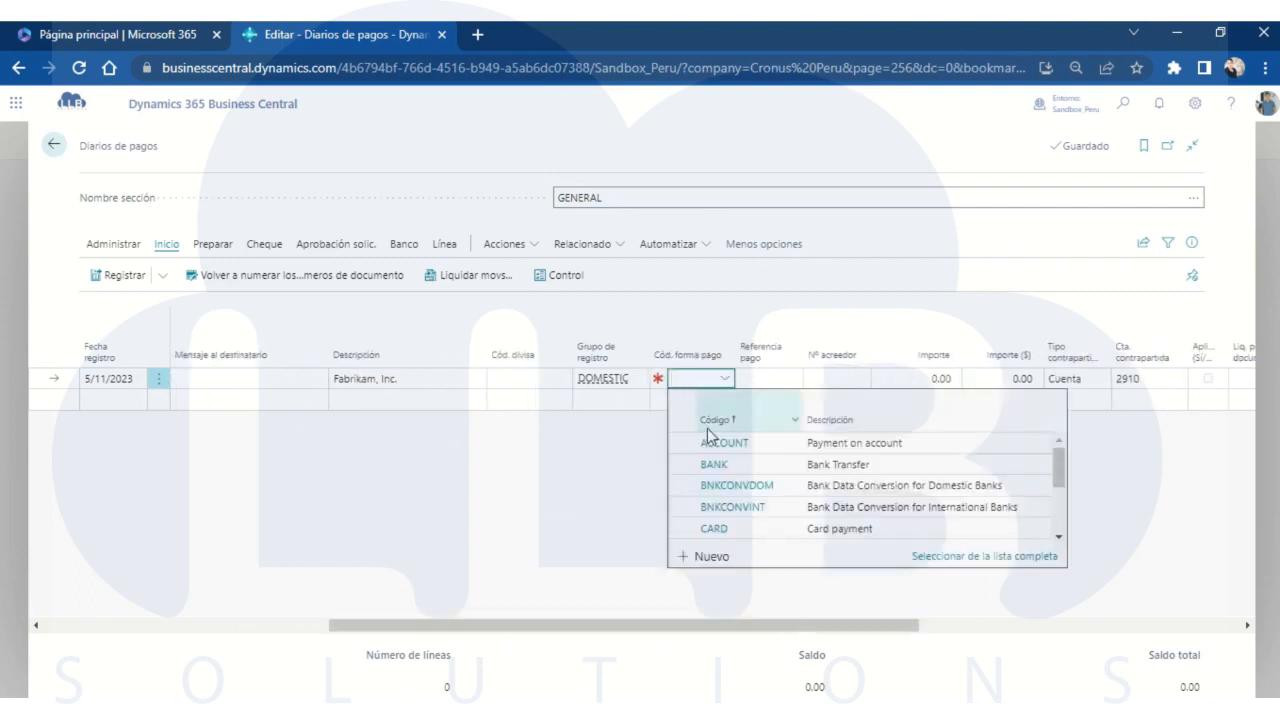
pyautogui.click(640, 466)
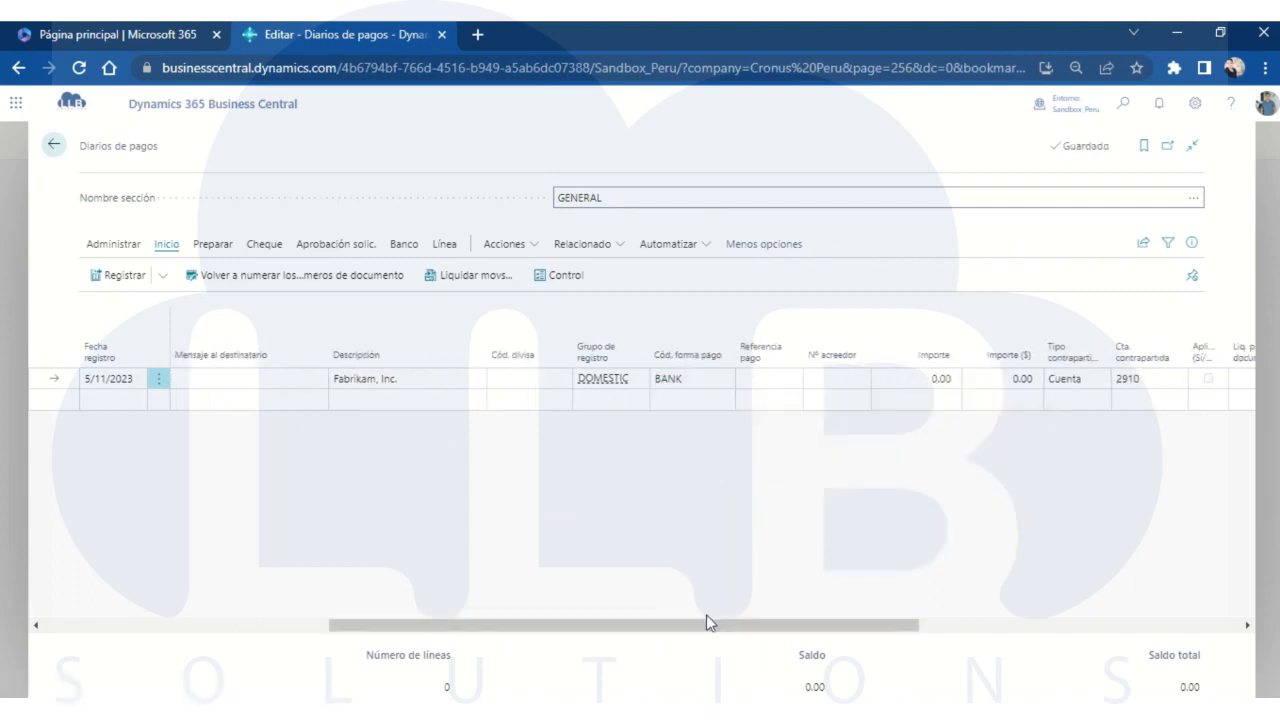
# Look up the vendor's pending entries for the payment line's Liq. por nº documento and sort them by Fecha registro in descending order
pyautogui.moveTo(706, 625); pyautogui.dragTo(834, 630)
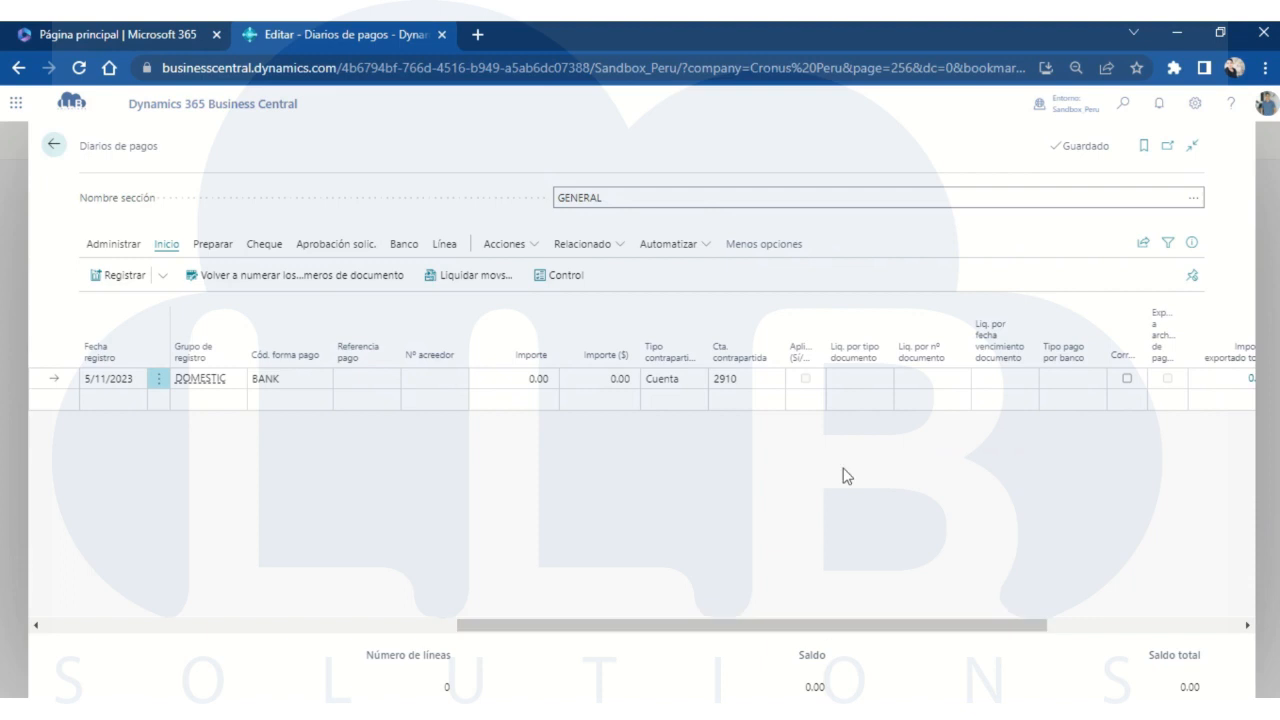
pyautogui.click(903, 379)
pyautogui.click(864, 379)
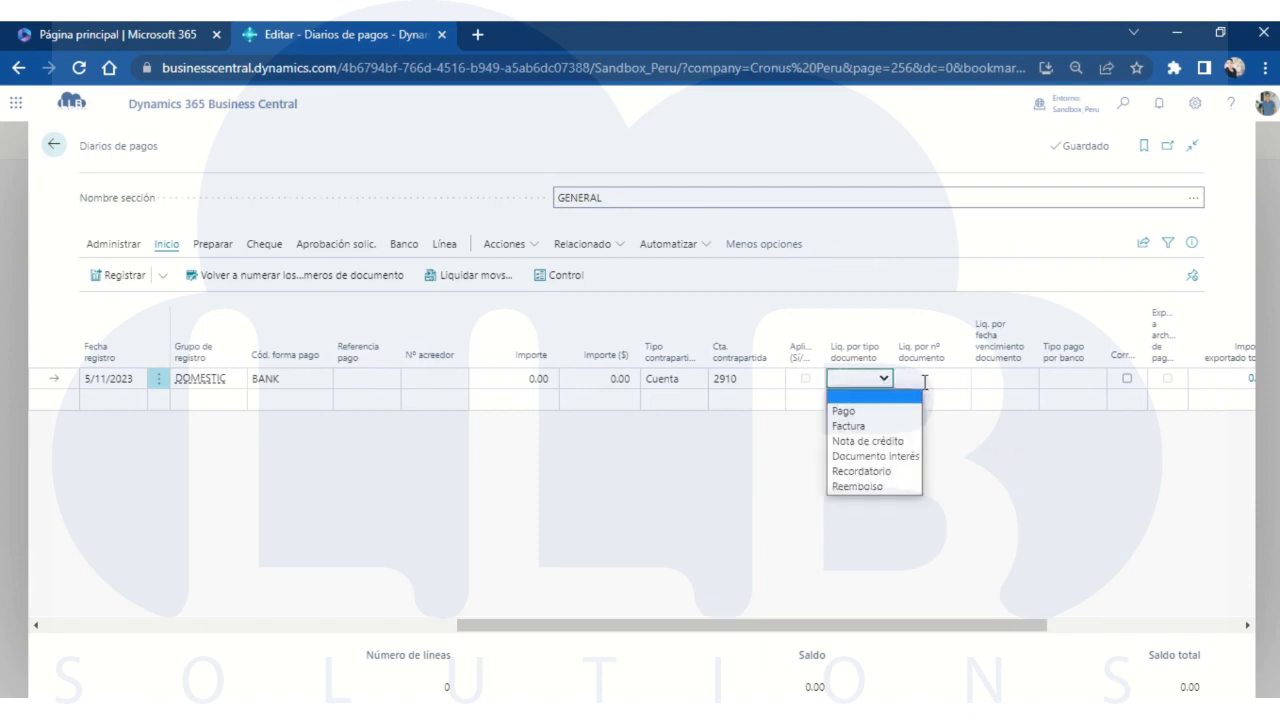
pyautogui.click(928, 379)
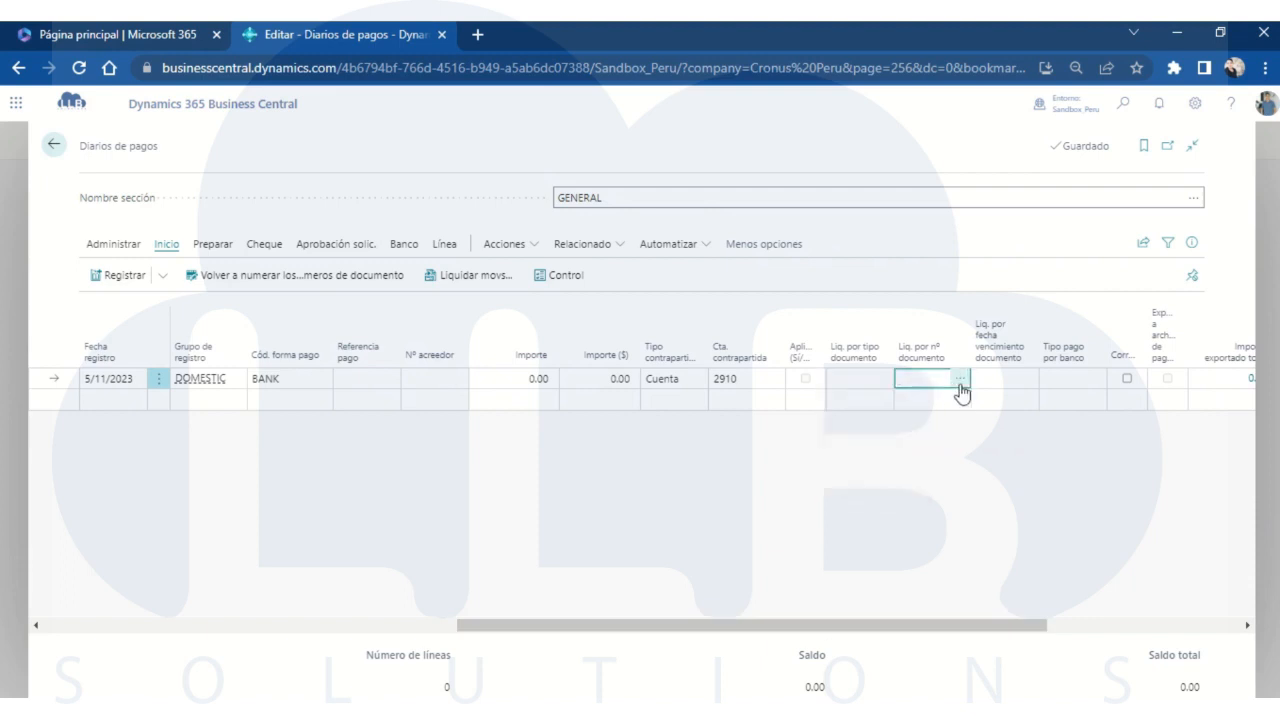
pyautogui.click(959, 380)
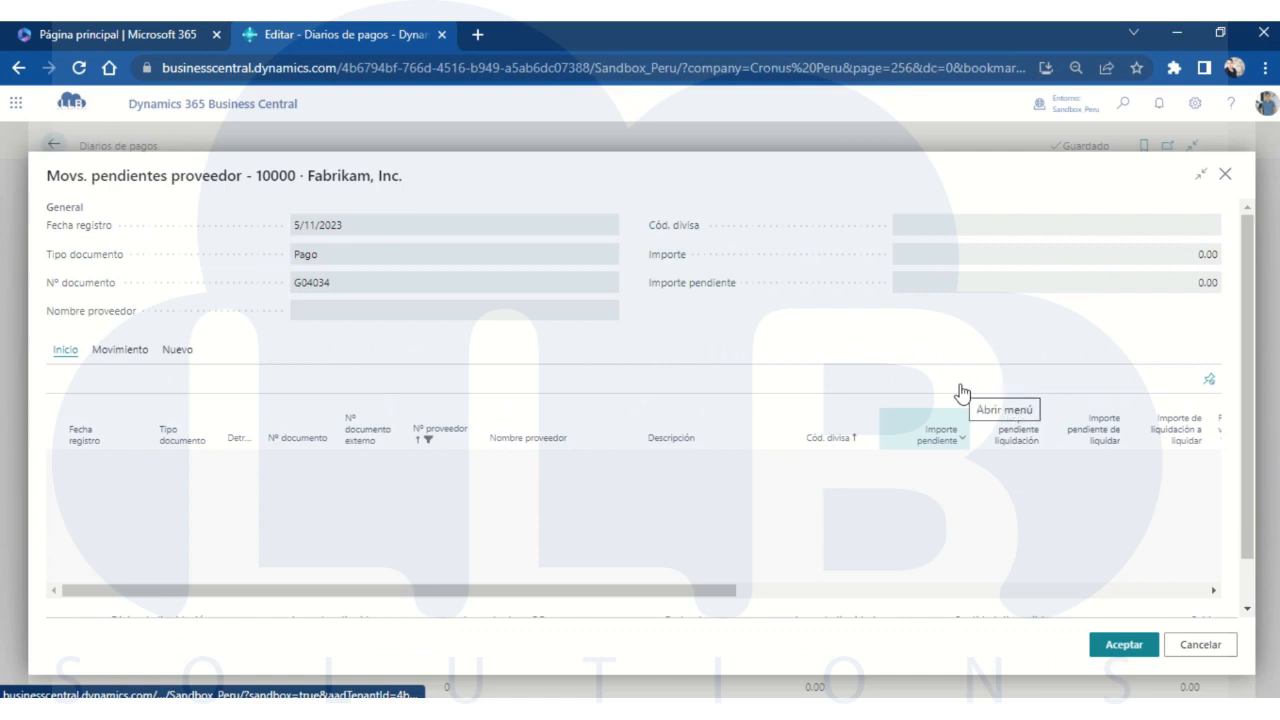
pyautogui.click(88, 442)
pyautogui.click(84, 445)
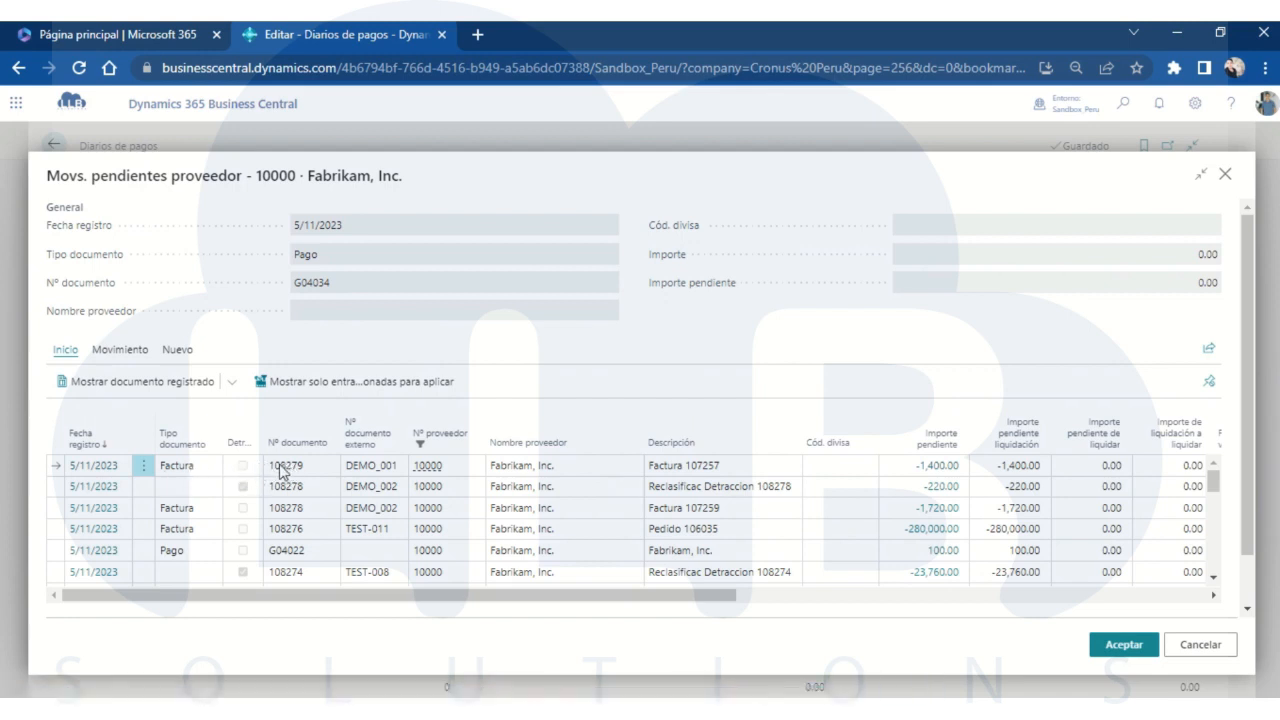
# Apply the payment line to the detracción reclassification entry of external document DEMO_002
pyautogui.moveTo(280, 465); pyautogui.dragTo(172, 492)
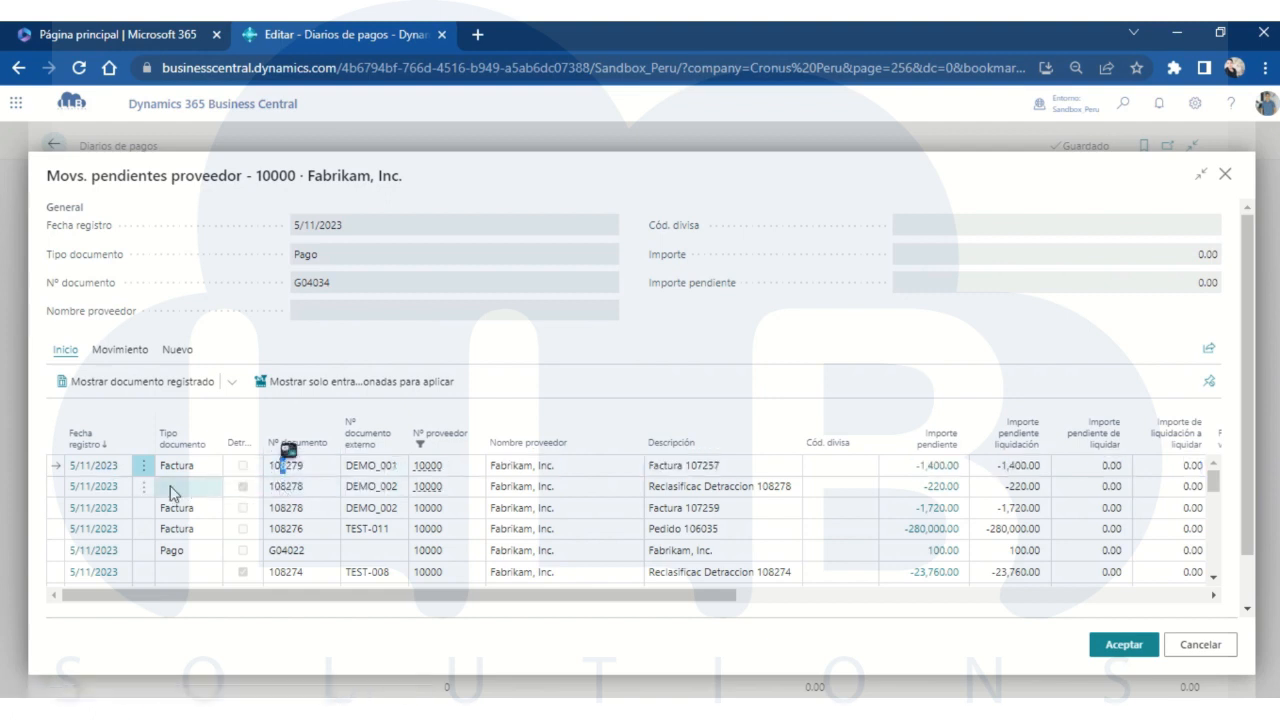
pyautogui.click(57, 489)
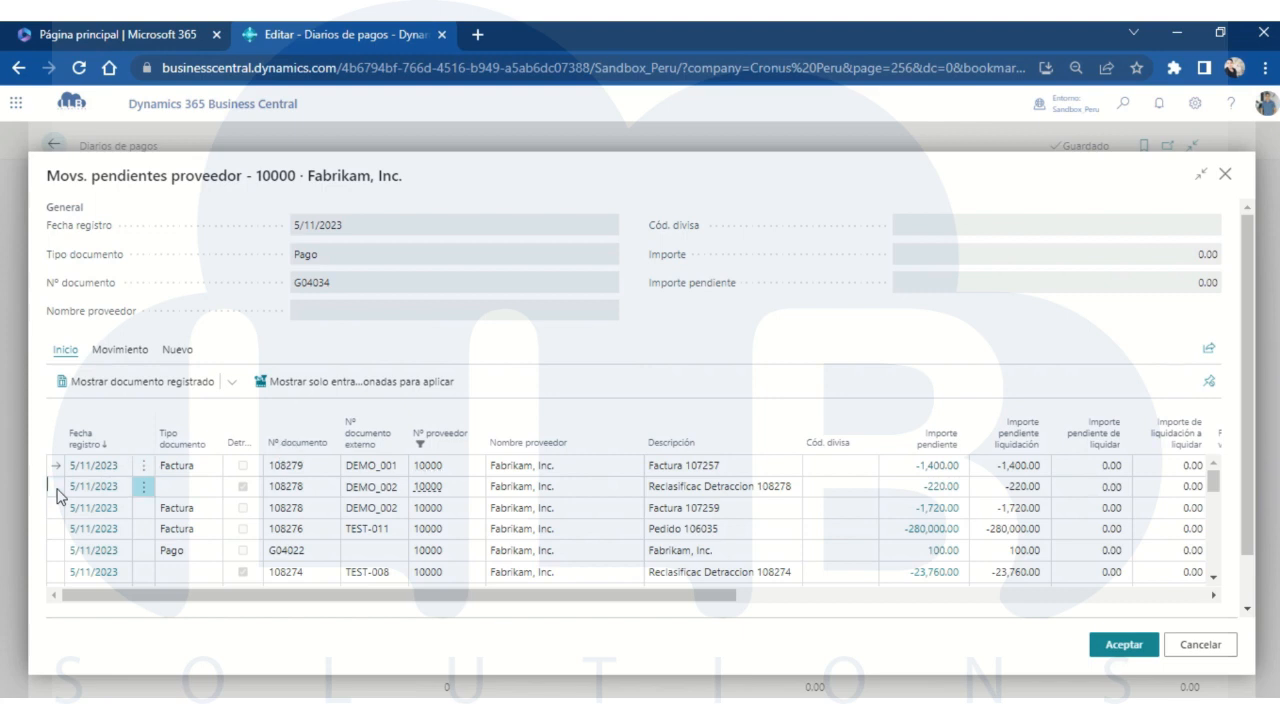
pyautogui.click(237, 452)
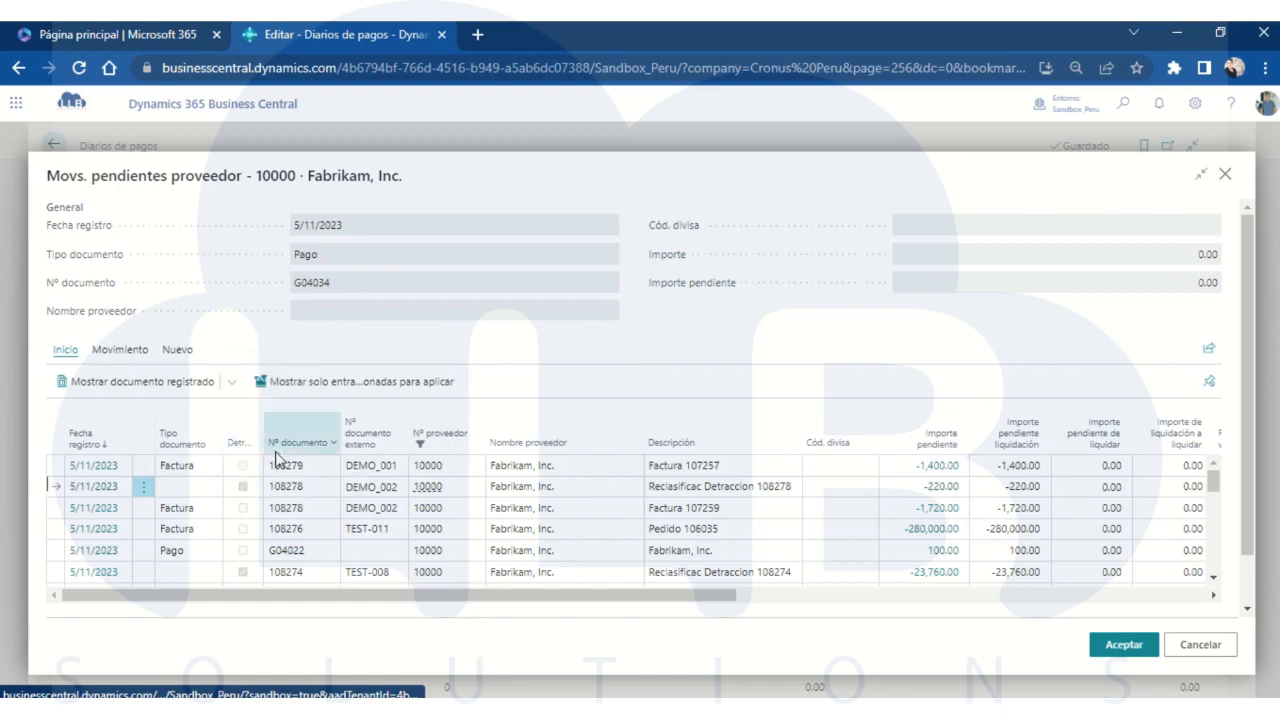
pyautogui.click(1108, 647)
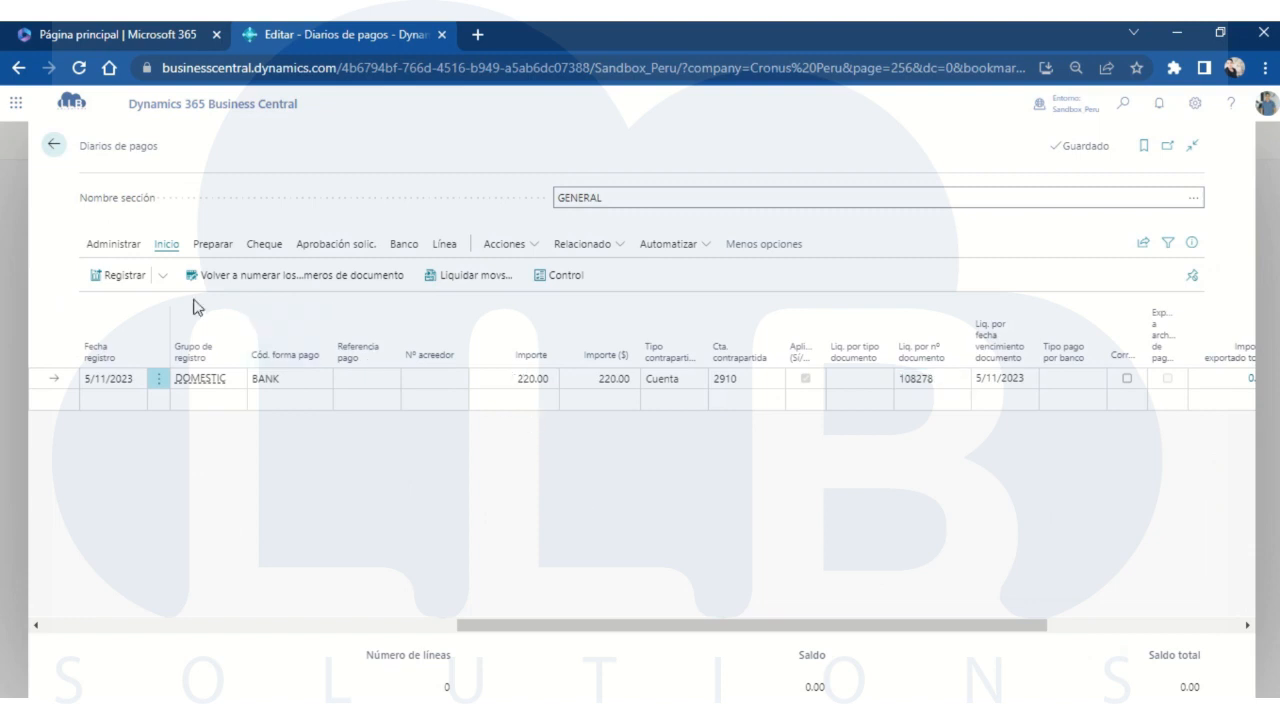
# Post the detracción payment line and acknowledge the posting
pyautogui.click(121, 275)
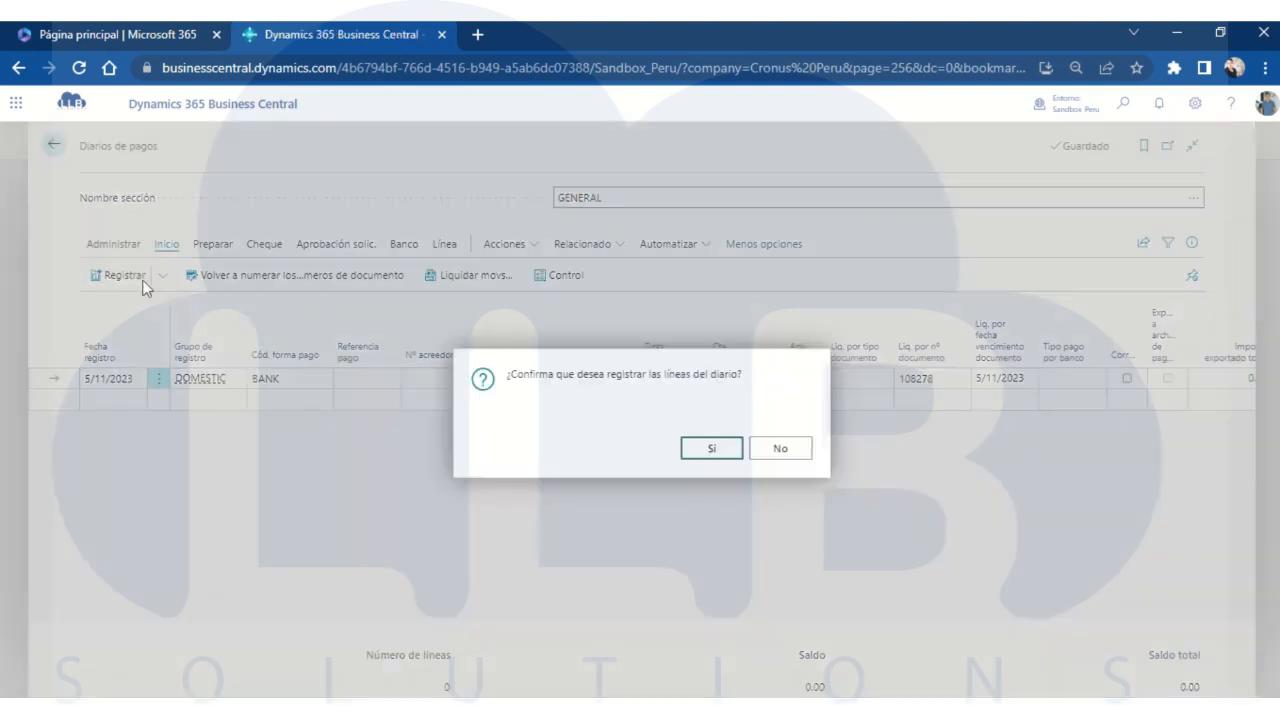
pyautogui.click(714, 450)
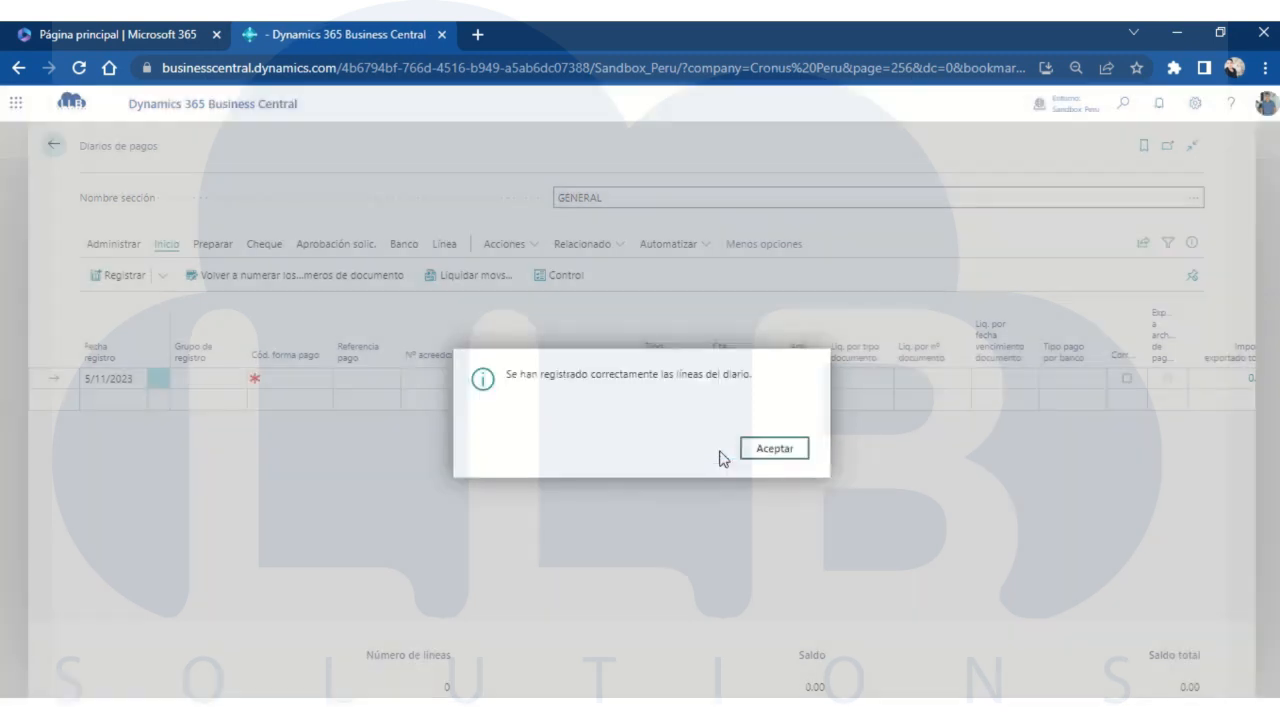
pyautogui.click(766, 451)
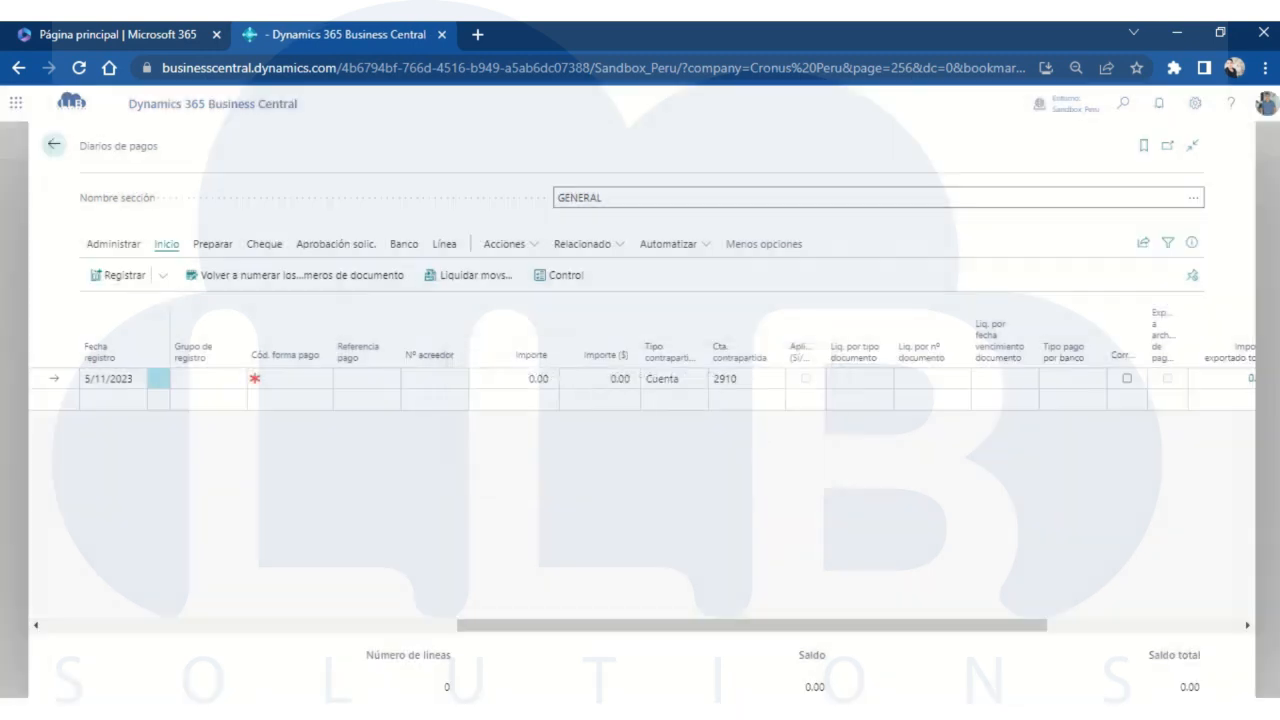
# Fill the new payment line with vendor Fabrikam, Inc. as the account and BANK as the Cód. forma pago
pyautogui.moveTo(503, 626); pyautogui.dragTo(88, 628)
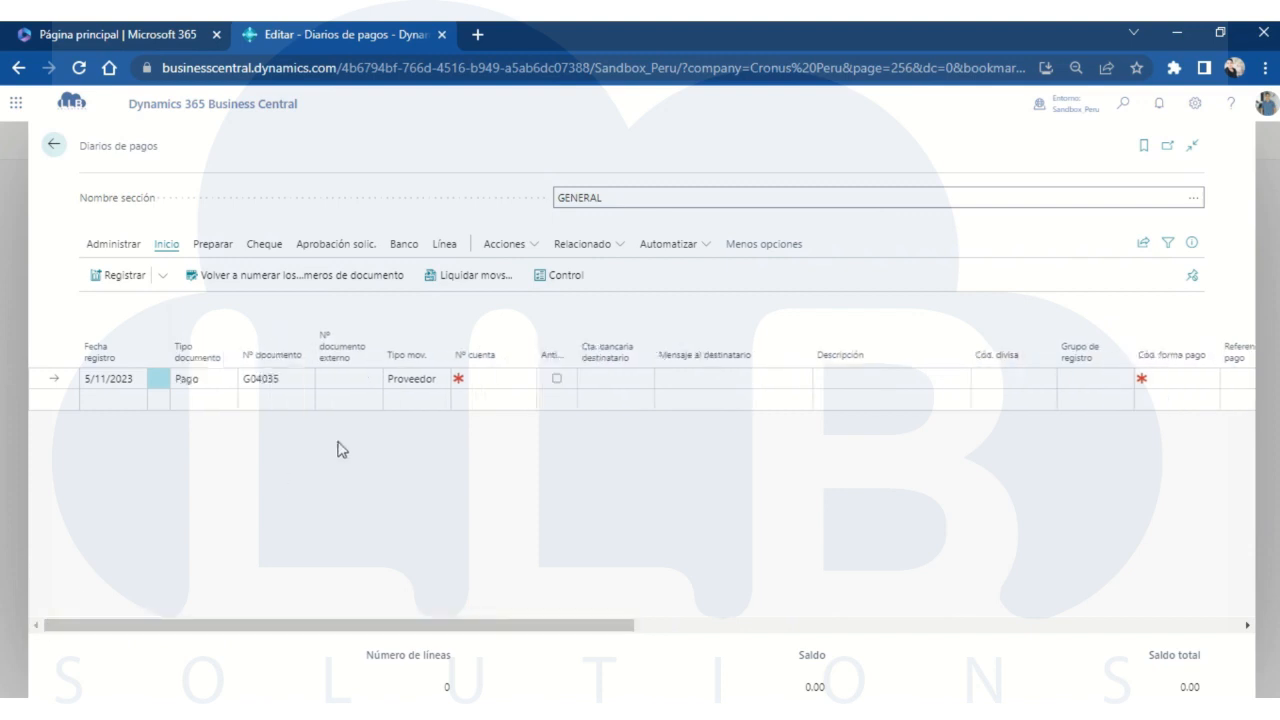
pyautogui.click(488, 381)
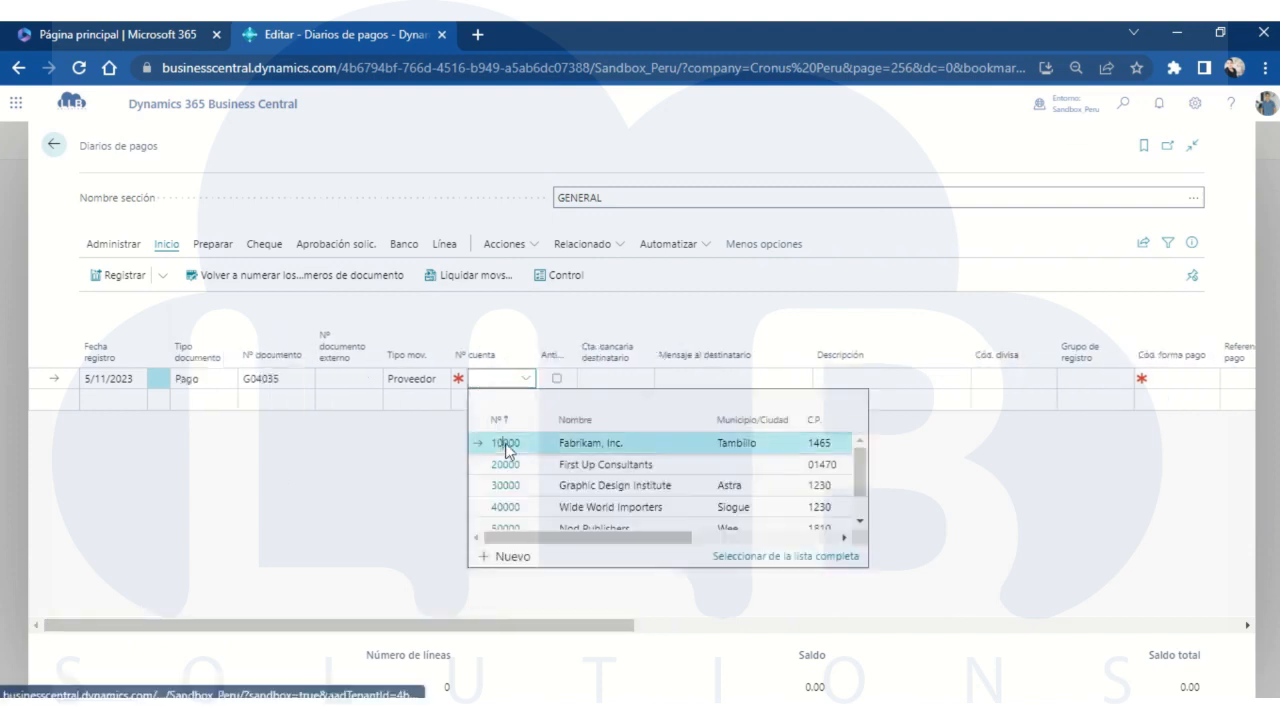
pyautogui.click(505, 449)
pyautogui.moveTo(480, 626); pyautogui.dragTo(678, 628)
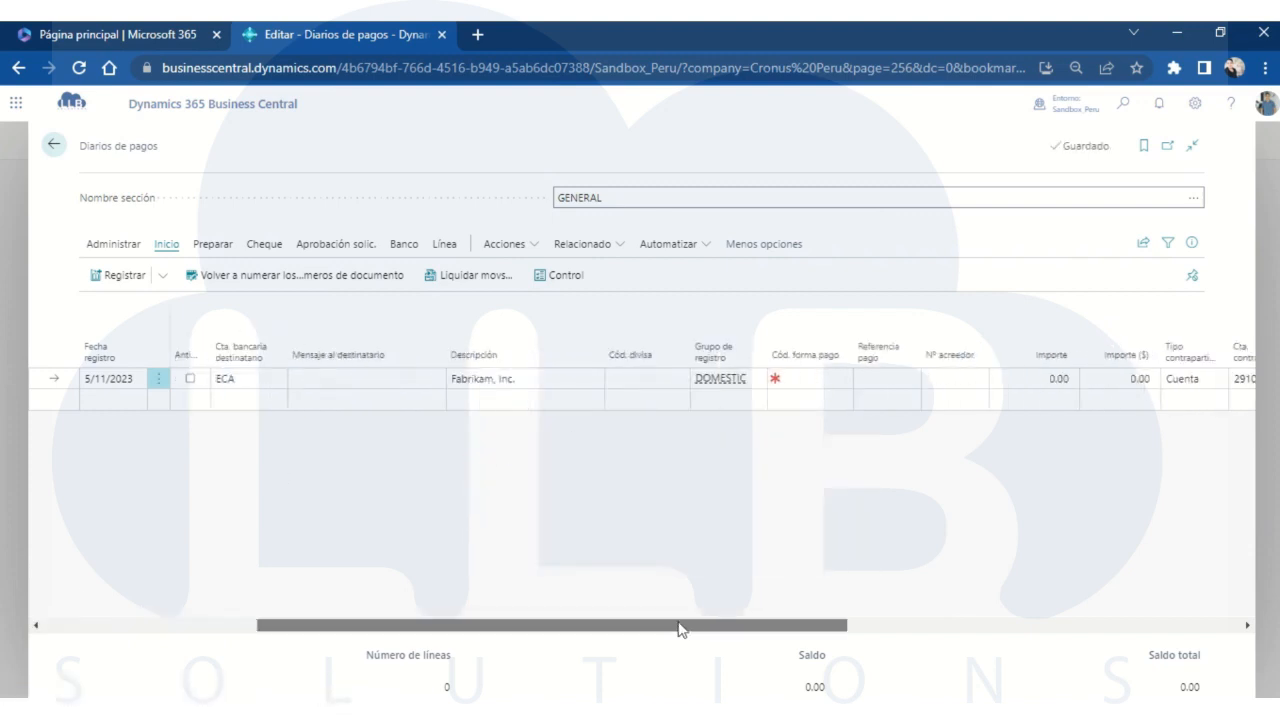
pyautogui.click(802, 378)
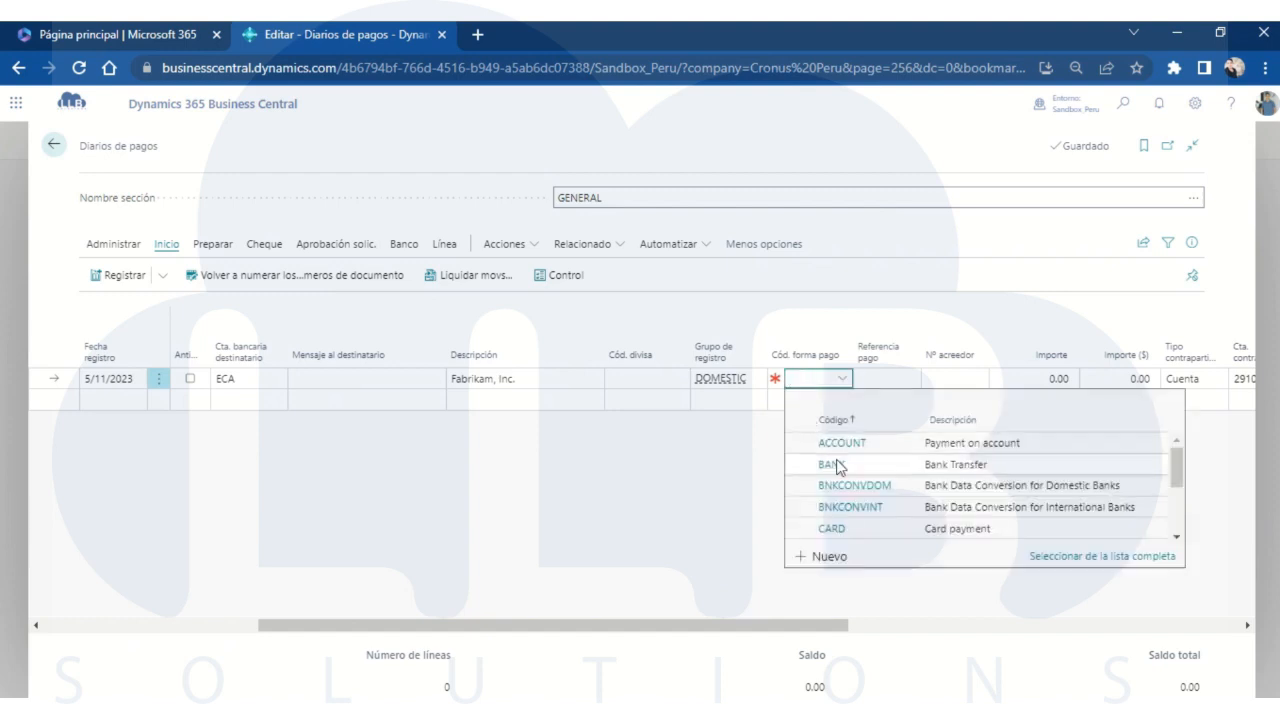
pyautogui.click(836, 465)
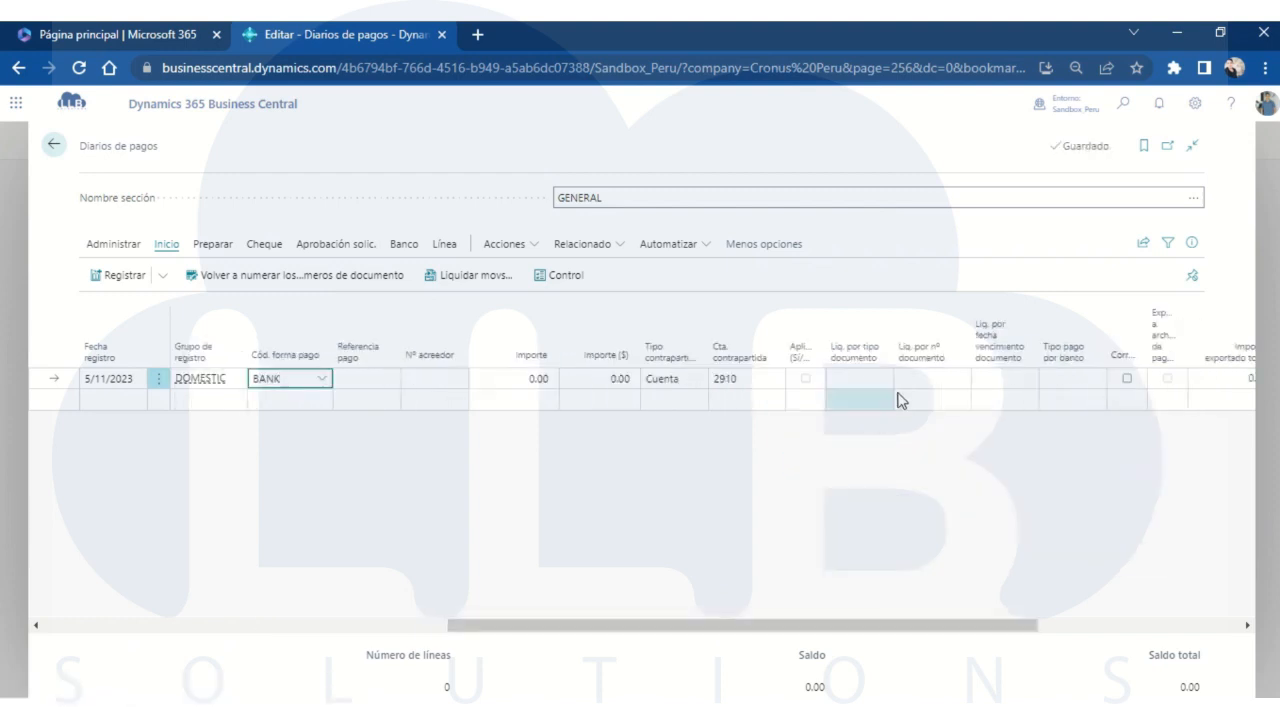
# Apply the payment line to Fabrikam's invoice with external document DEMO_001, sorting the pending entries by newest Fecha registro
pyautogui.click(925, 380)
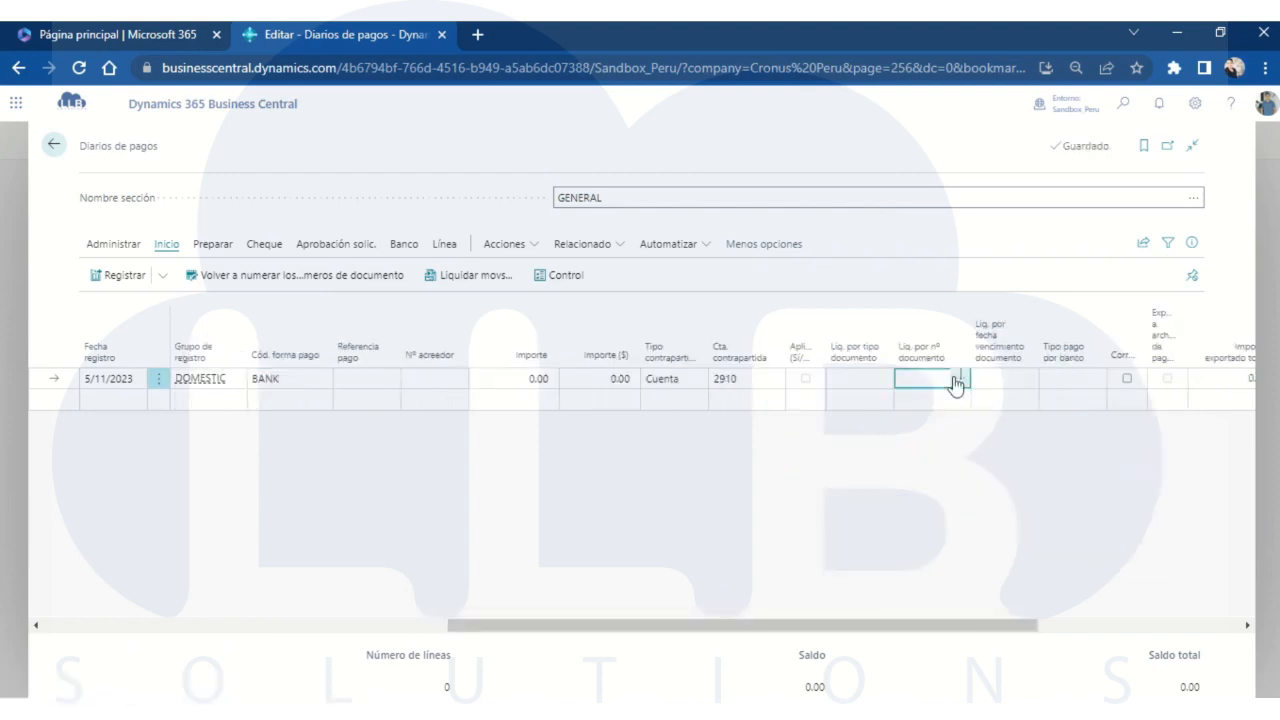
pyautogui.click(958, 381)
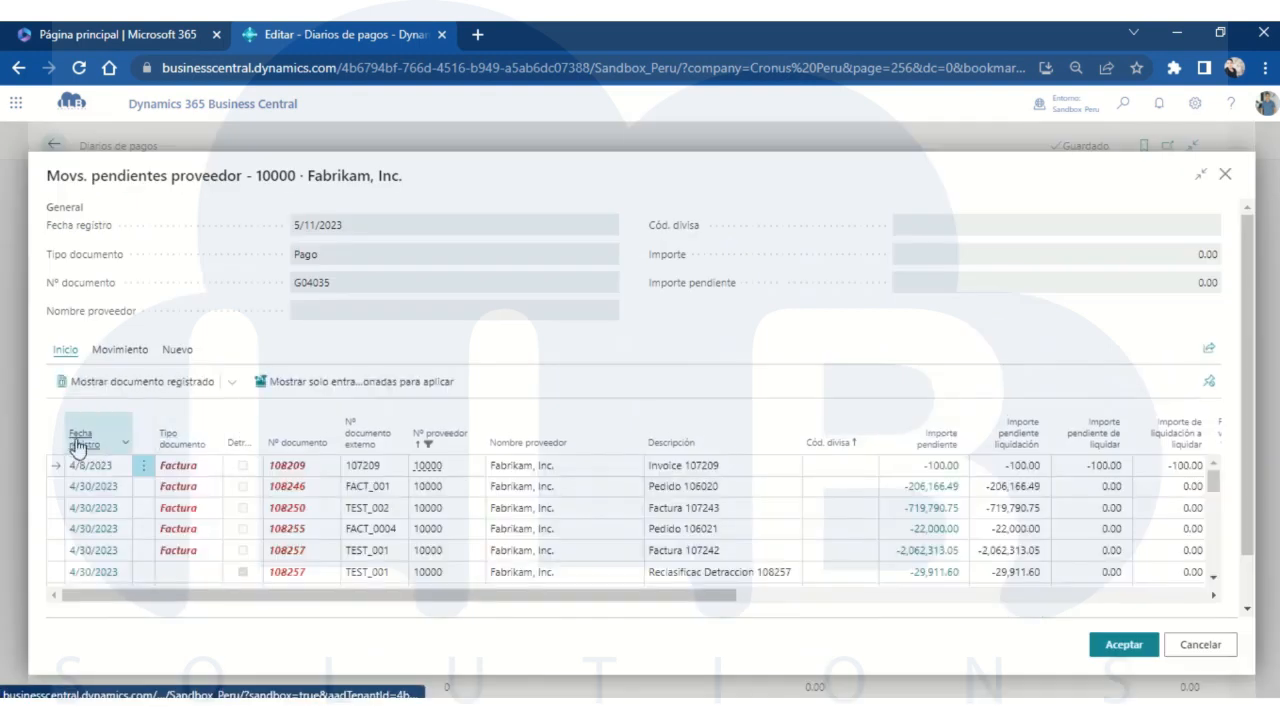
pyautogui.click(78, 445)
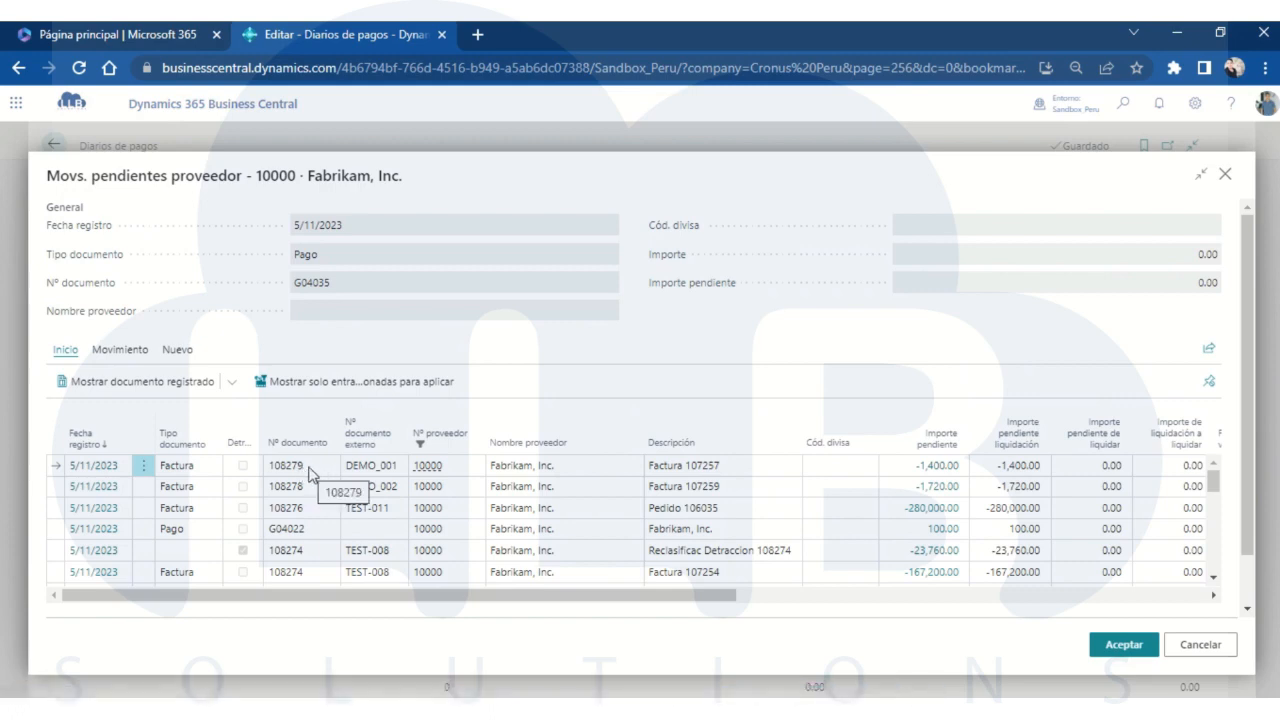
pyautogui.click(1124, 647)
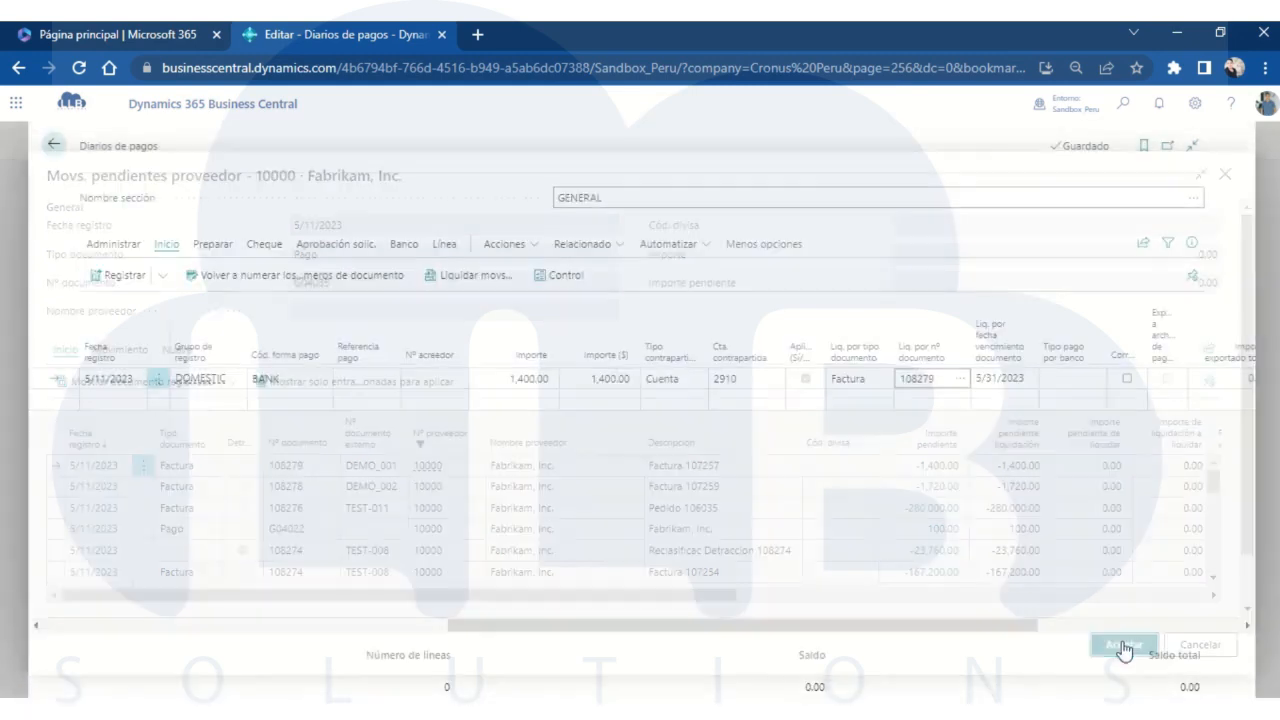
# Post the vendor invoice payment line and acknowledge the posting
pyautogui.click(110, 286)
pyautogui.click(717, 451)
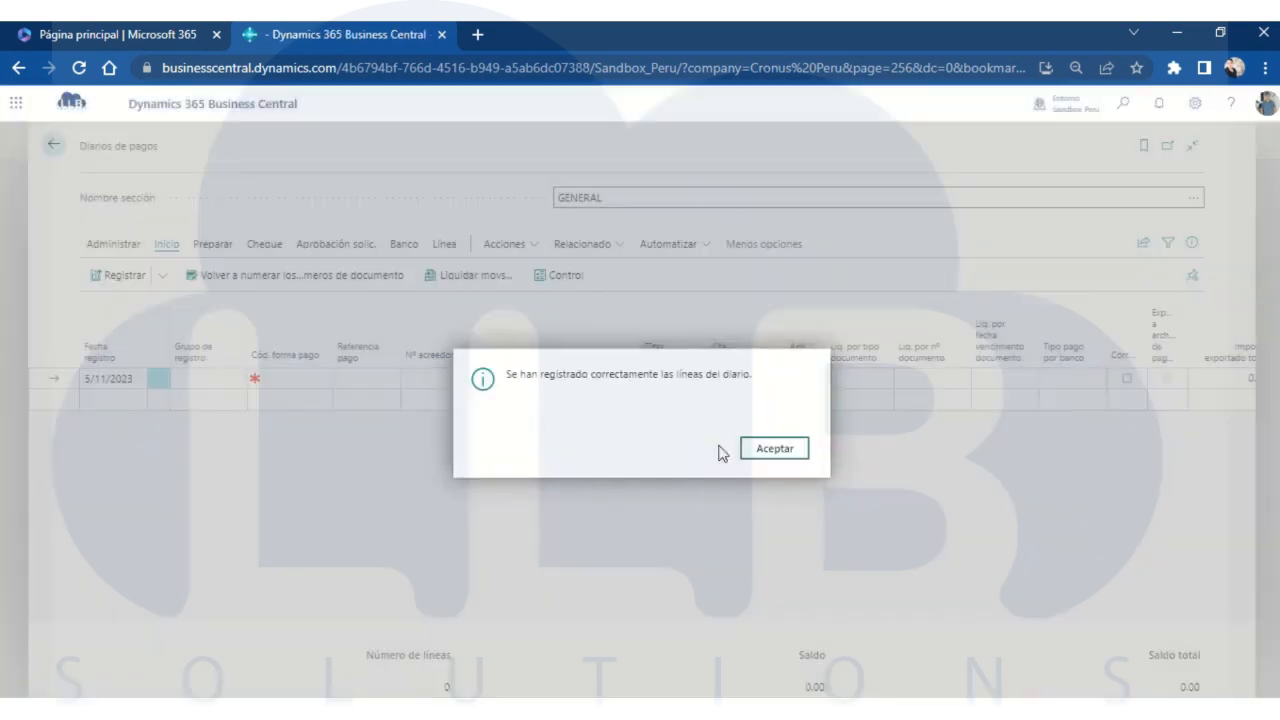
pyautogui.click(757, 454)
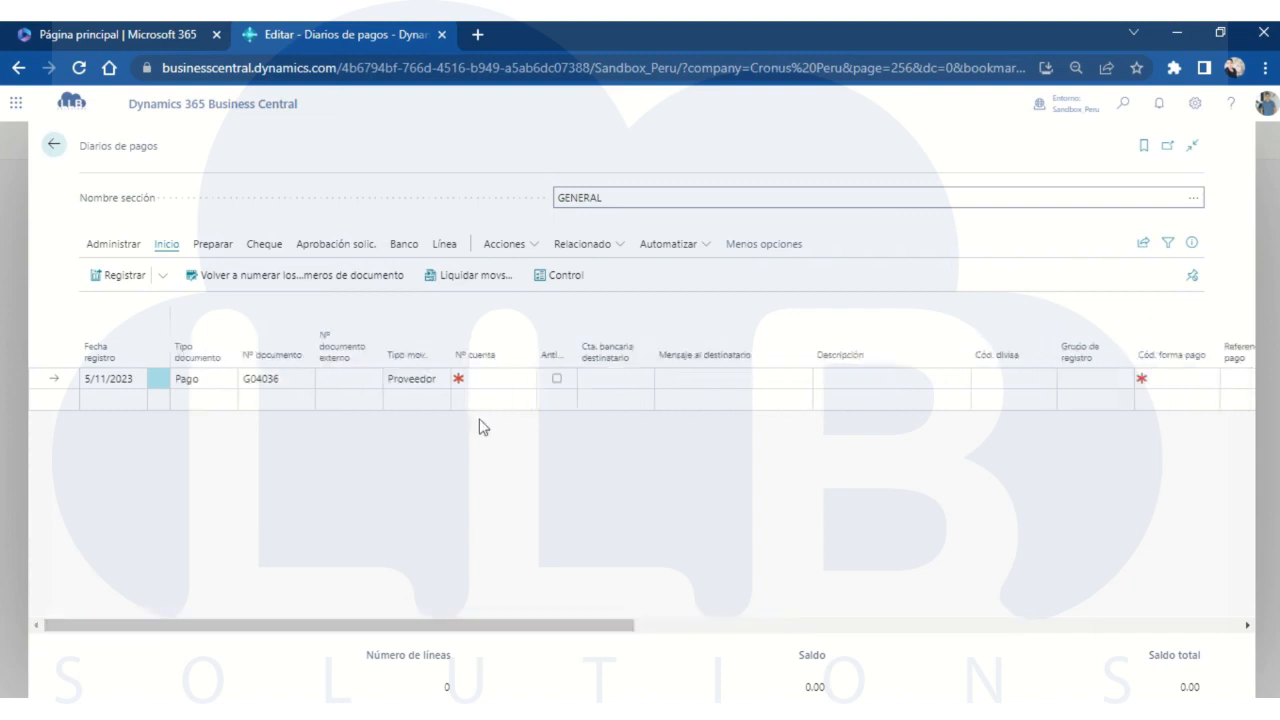
# Set the new line's Tipo mov. to Cliente, its account to Adatum Corporation and its Cód. forma pago to BANK
pyautogui.click(428, 385)
pyautogui.click(423, 414)
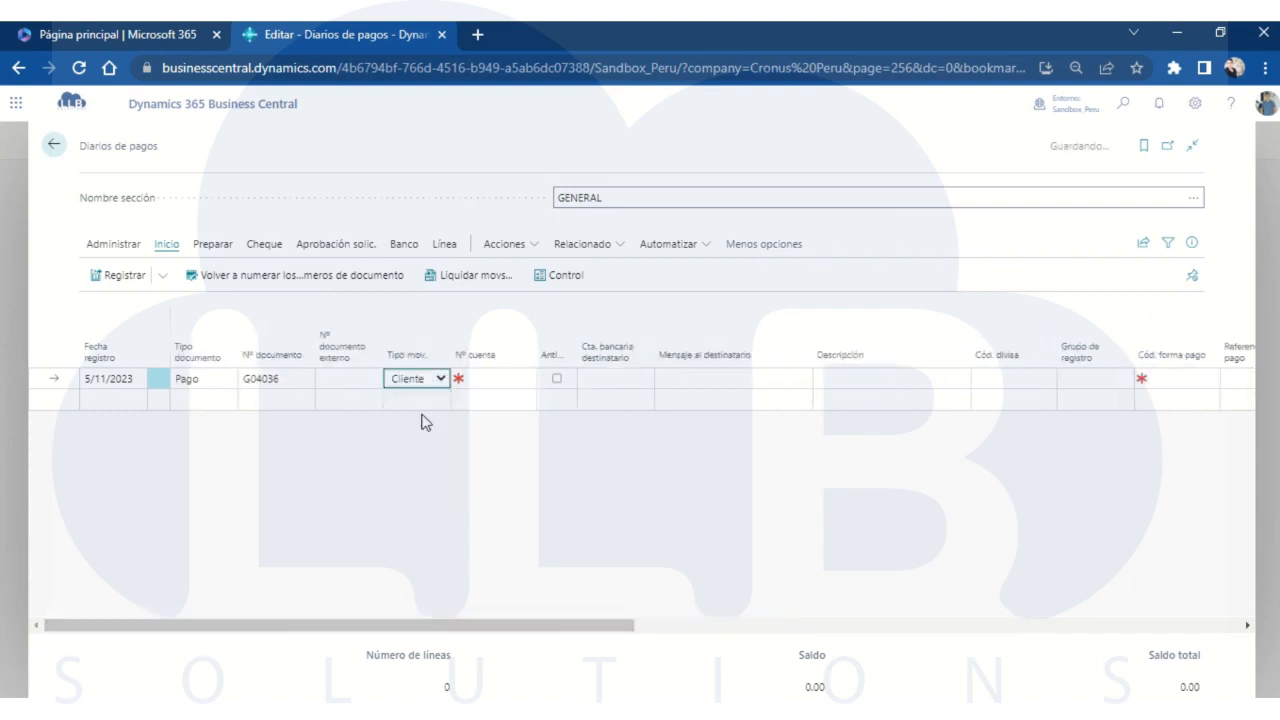
pyautogui.click(486, 378)
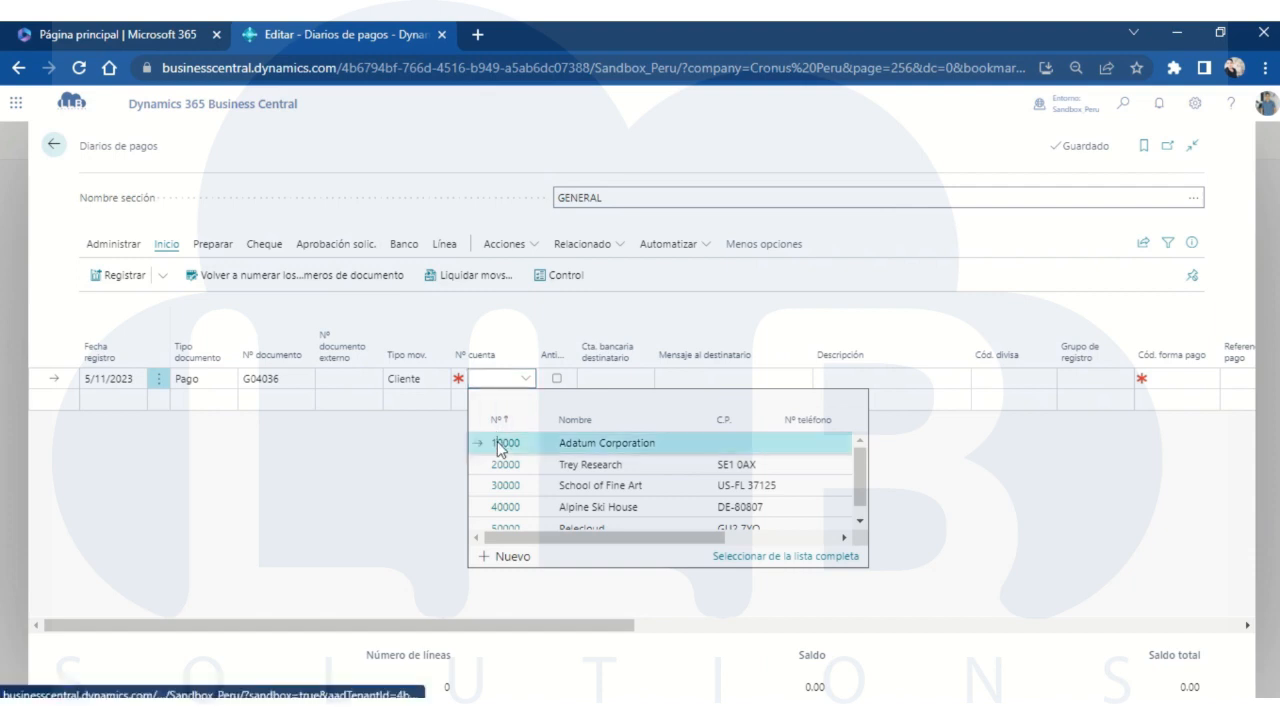
pyautogui.click(495, 442)
pyautogui.moveTo(486, 626); pyautogui.dragTo(705, 630)
pyautogui.click(815, 380)
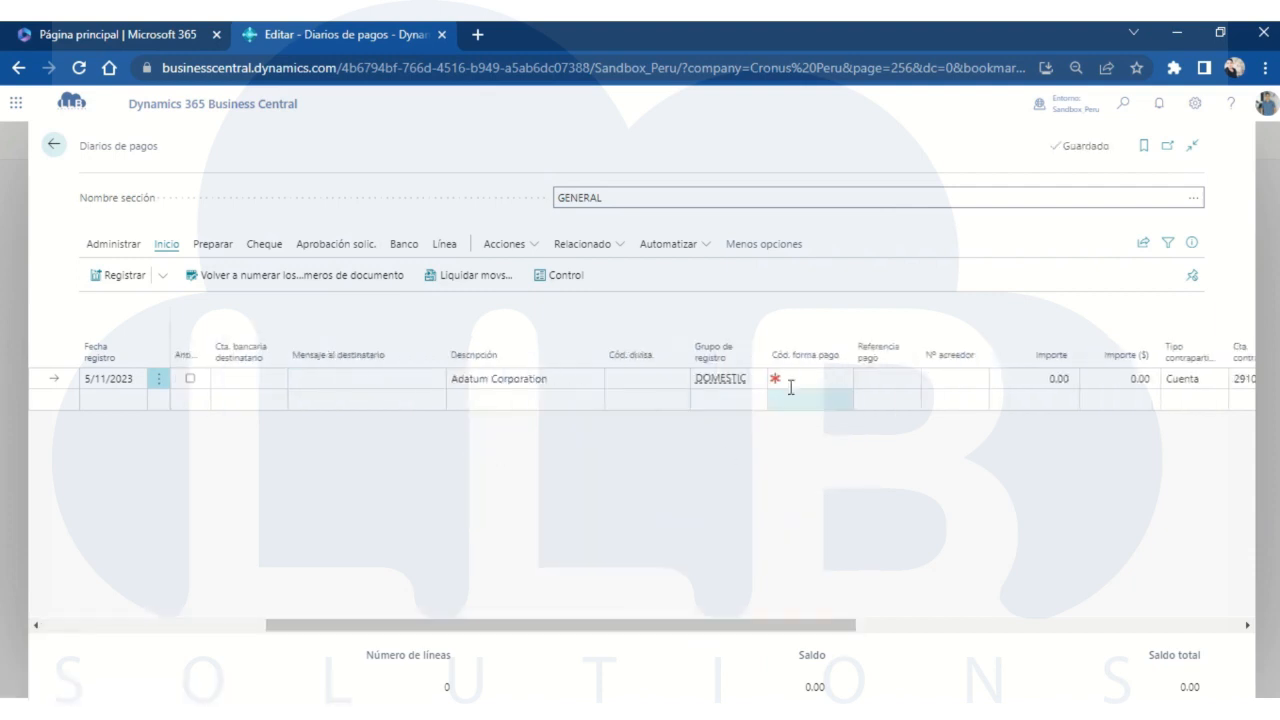
pyautogui.click(849, 466)
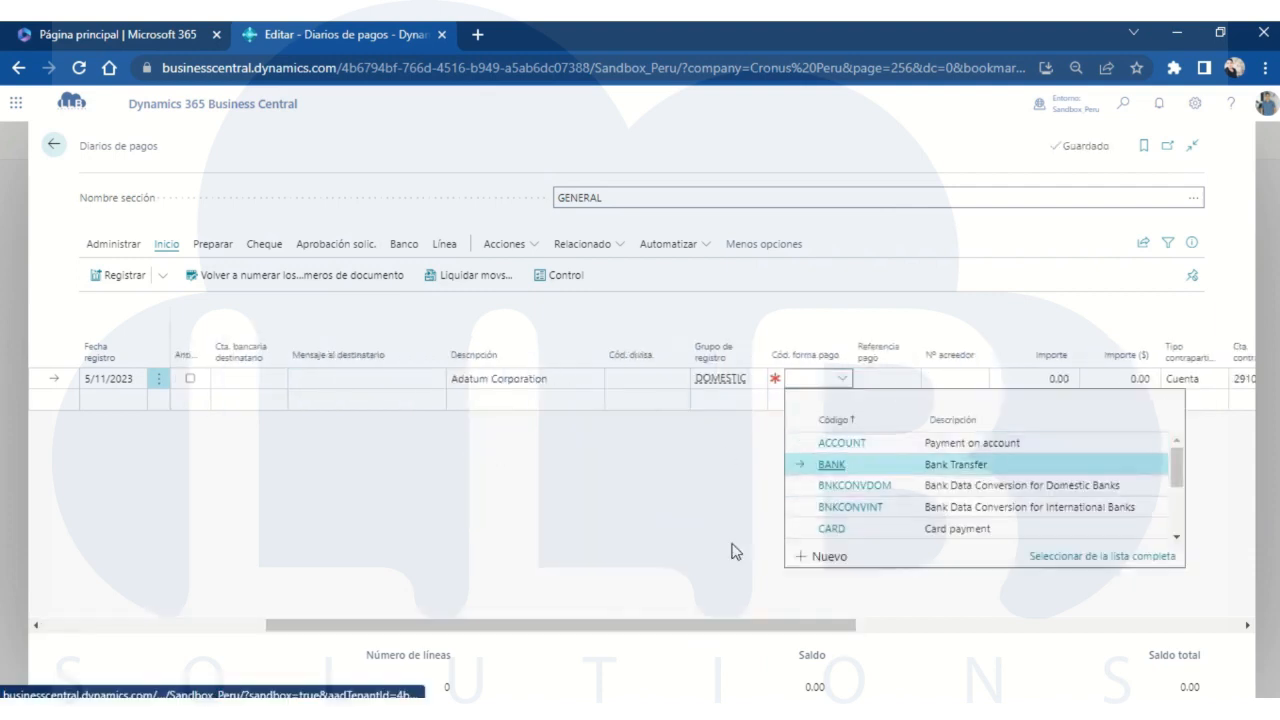
# Apply the customer payment line to Adatum Corporation's invoice 103245, sorting the pending entries by newest Fecha registro
pyautogui.moveTo(671, 626); pyautogui.dragTo(871, 626)
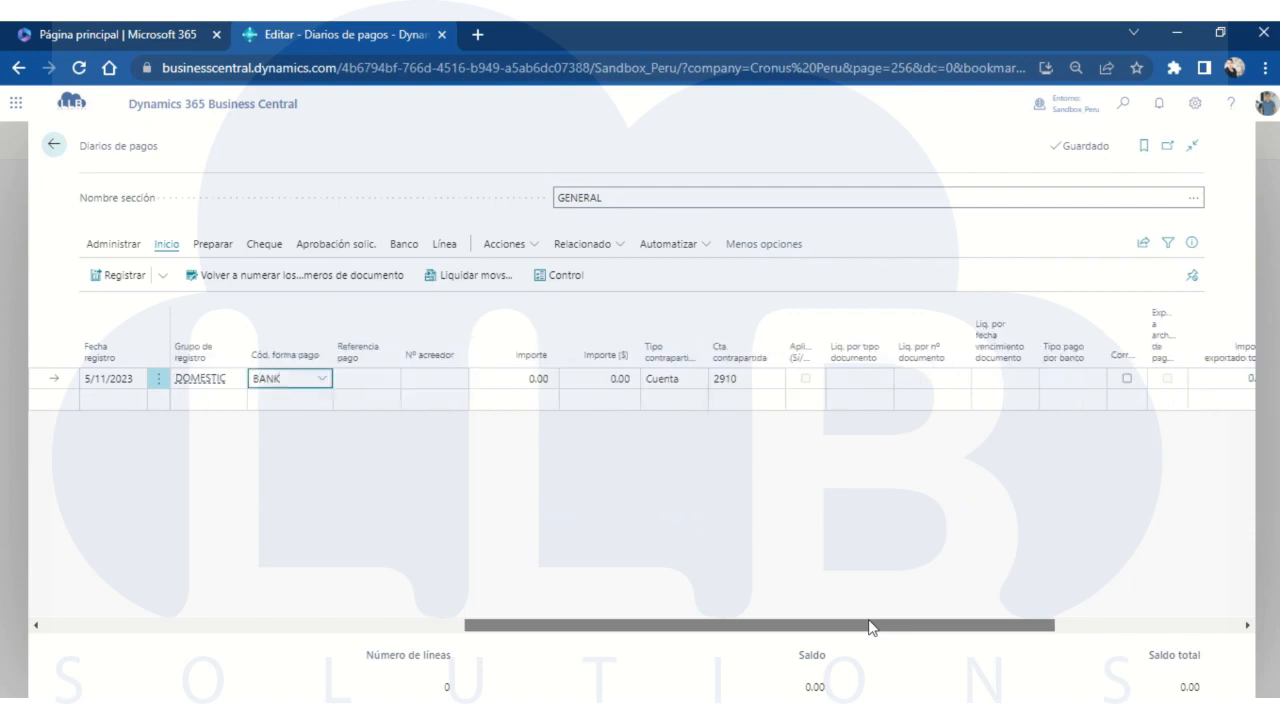
pyautogui.click(925, 384)
pyautogui.click(960, 379)
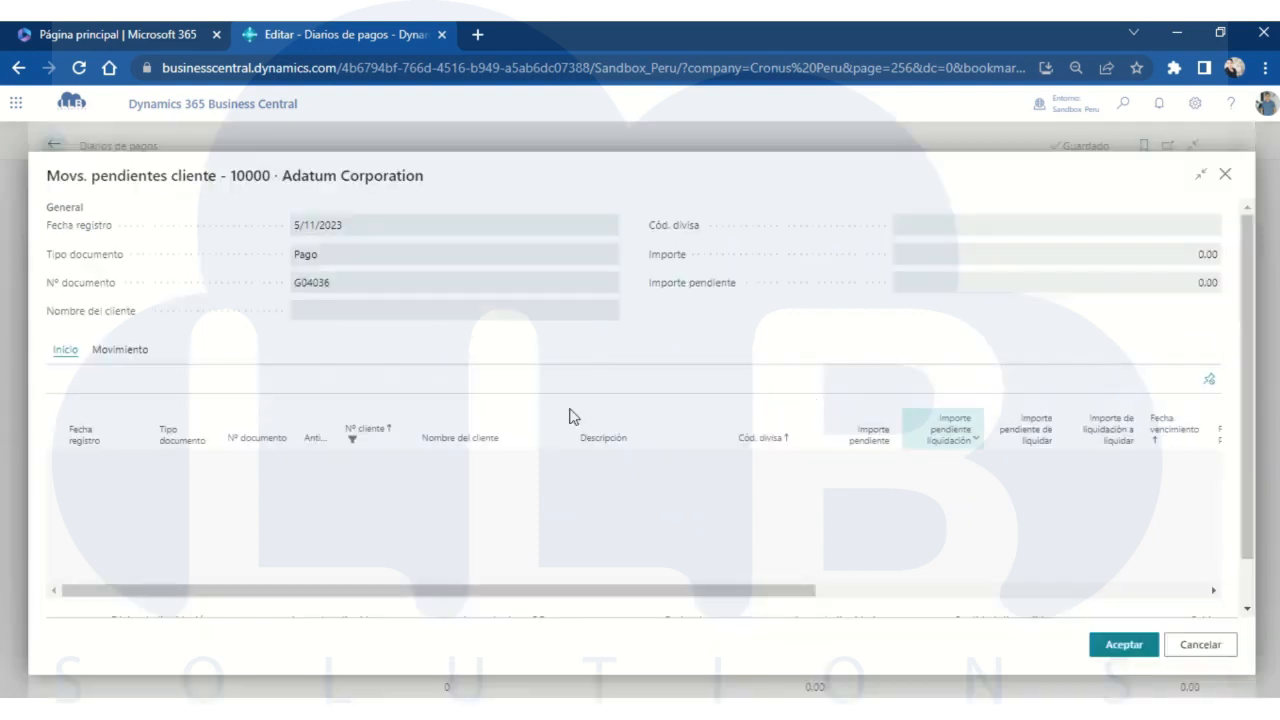
pyautogui.click(80, 442)
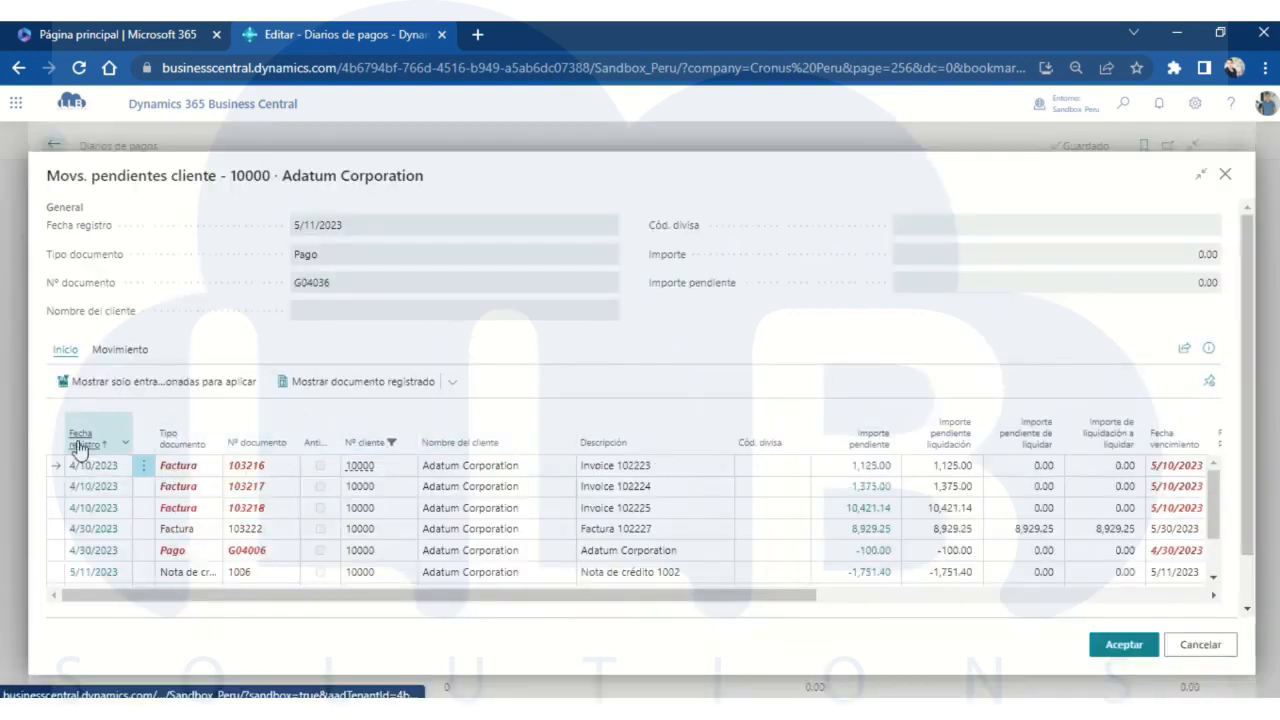
pyautogui.click(80, 442)
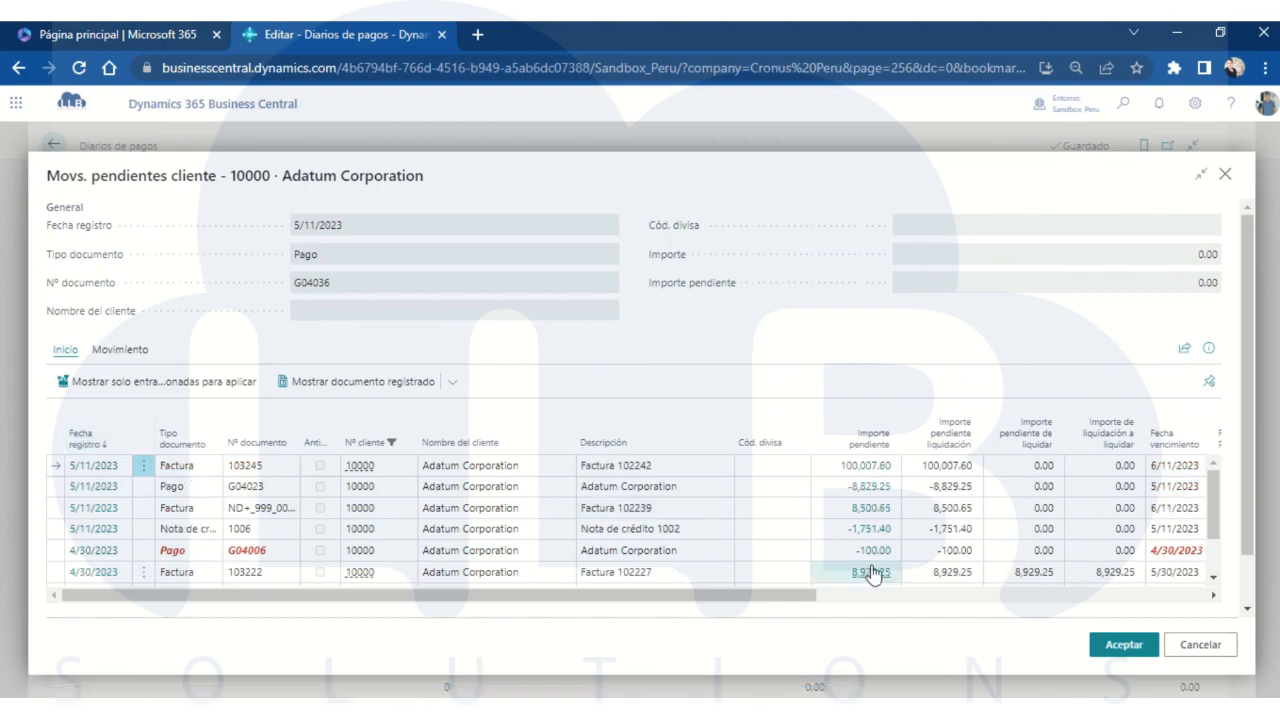
pyautogui.click(1123, 647)
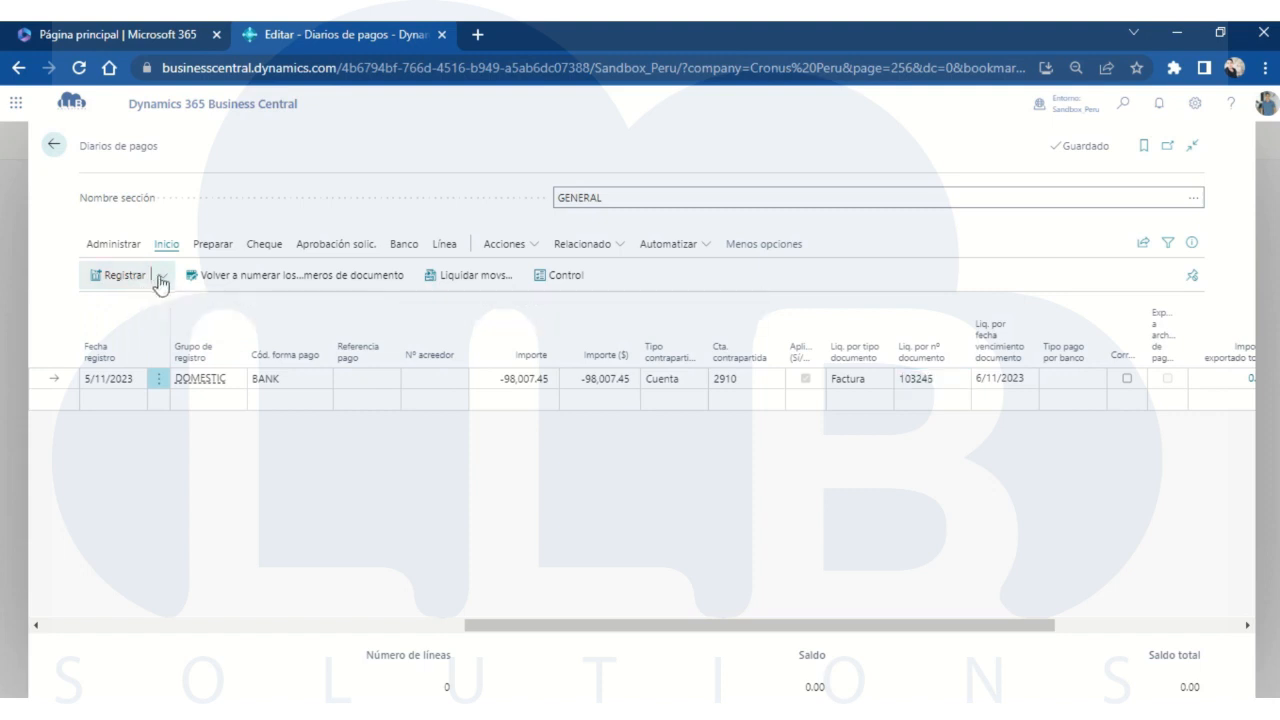
# Preview the posting of the customer payment, examine its Mov. contabilidad entries and return to the payment journal
pyautogui.click(161, 280)
pyautogui.click(143, 334)
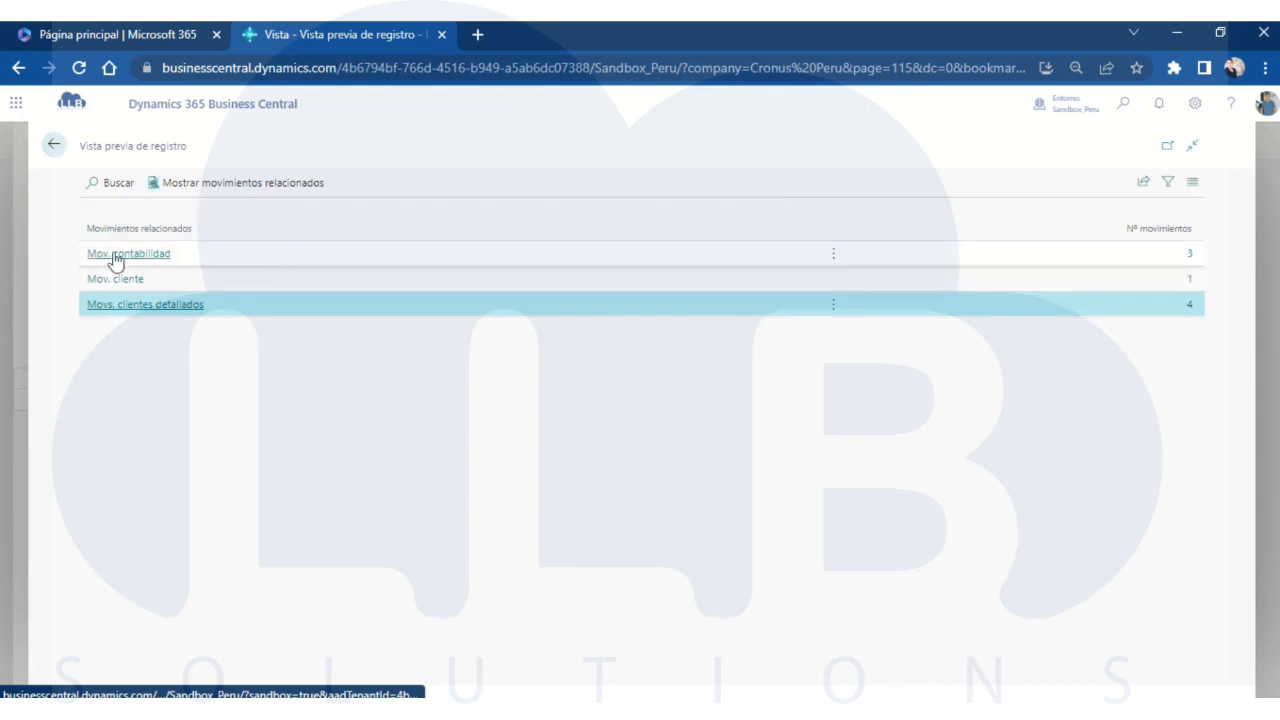
pyautogui.click(120, 256)
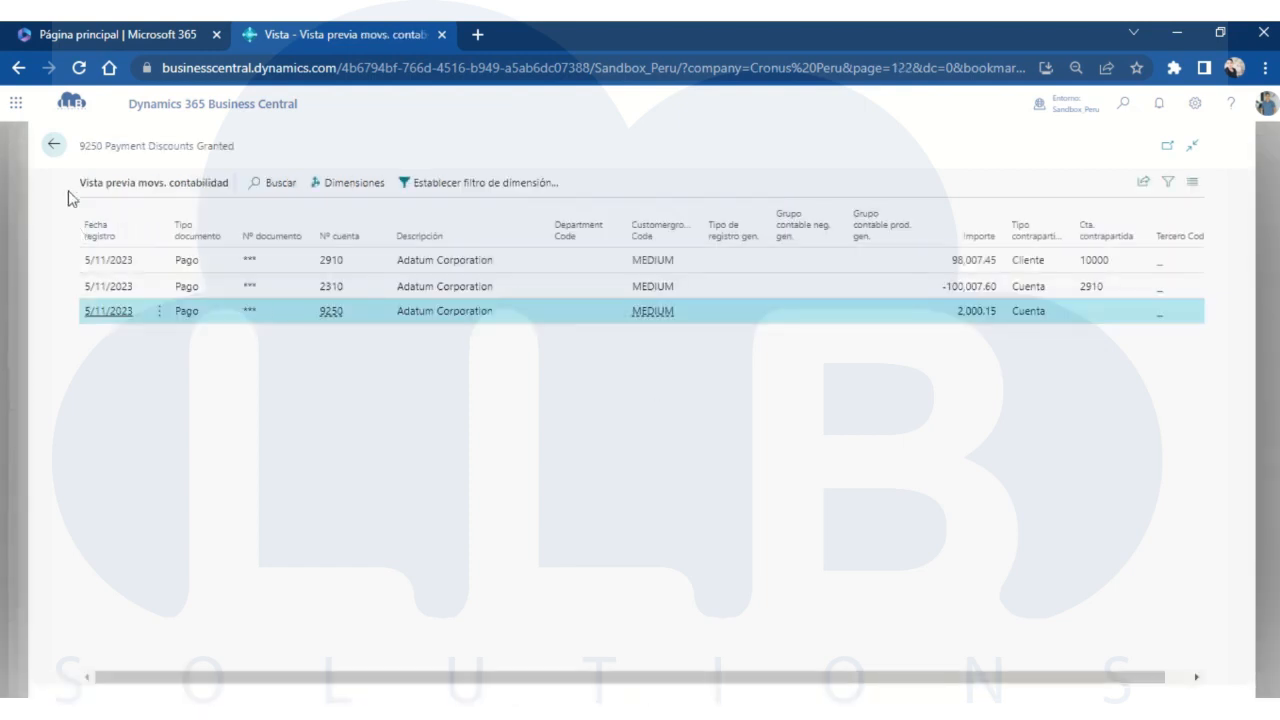
pyautogui.click(56, 147)
pyautogui.click(56, 146)
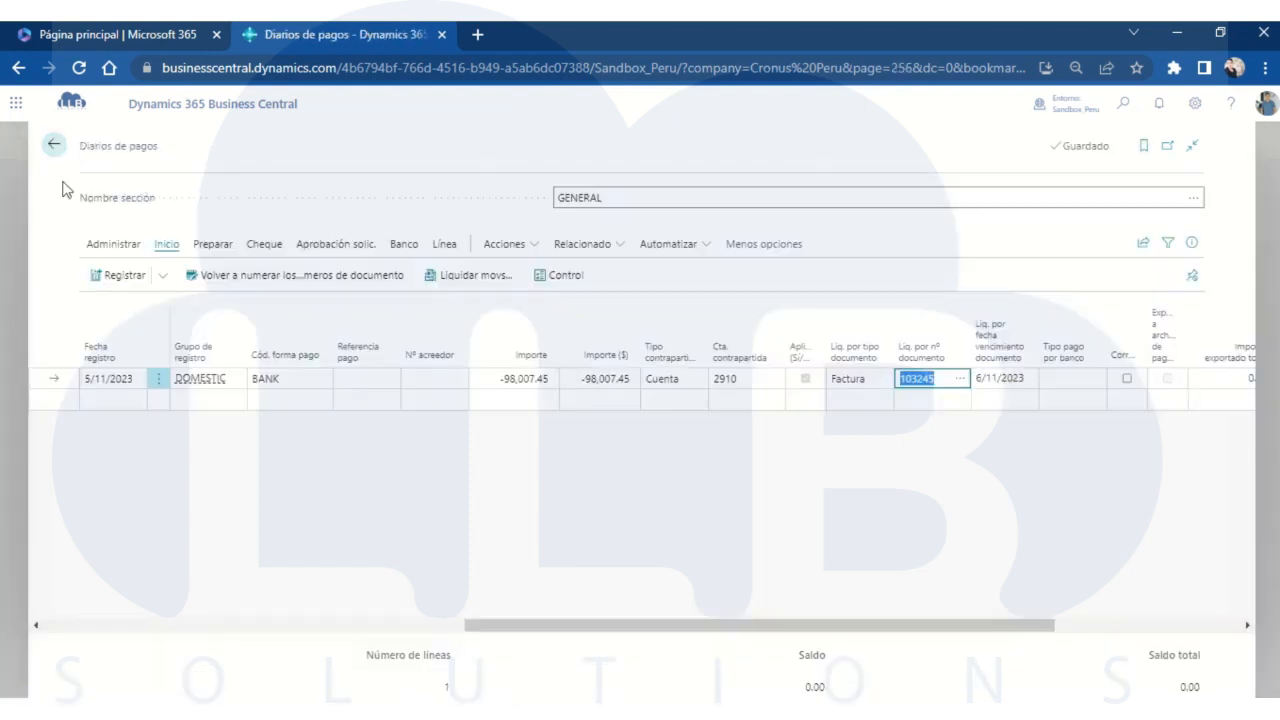
# Post the customer payment line for Adatum Corporation, acknowledge the posting and return to the list of payment journals
pyautogui.click(100, 281)
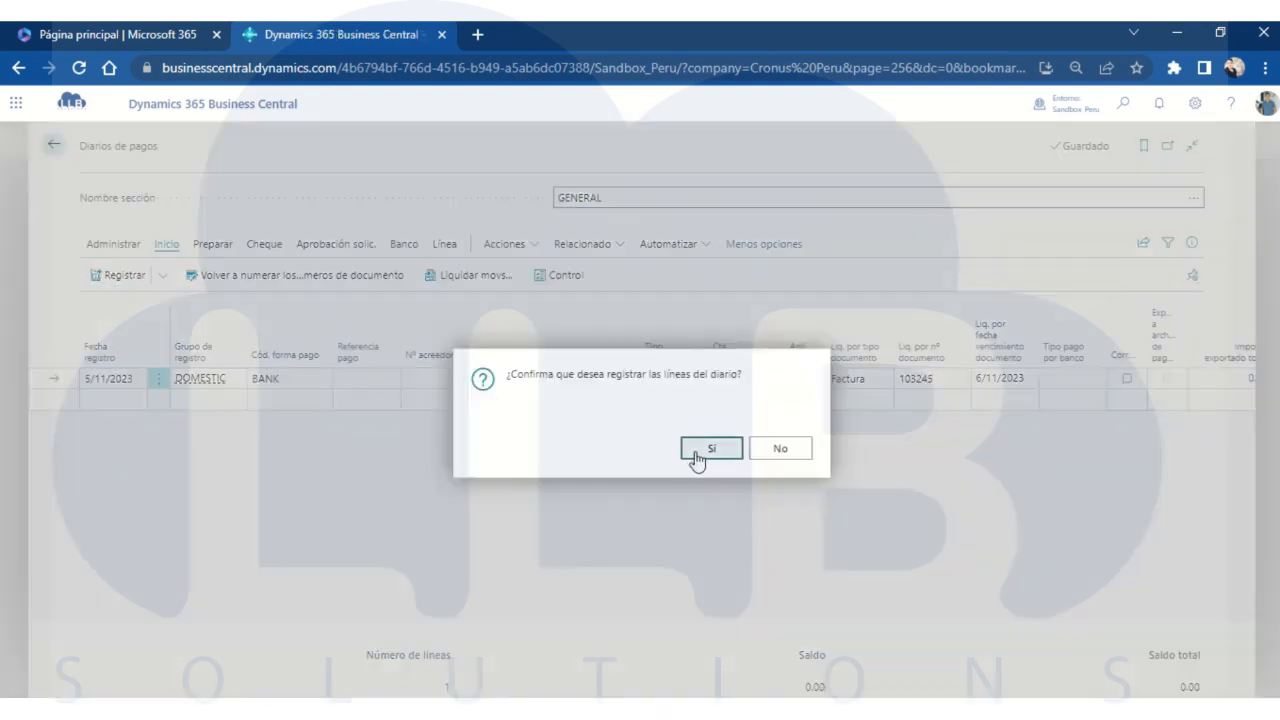
pyautogui.click(695, 455)
pyautogui.click(758, 451)
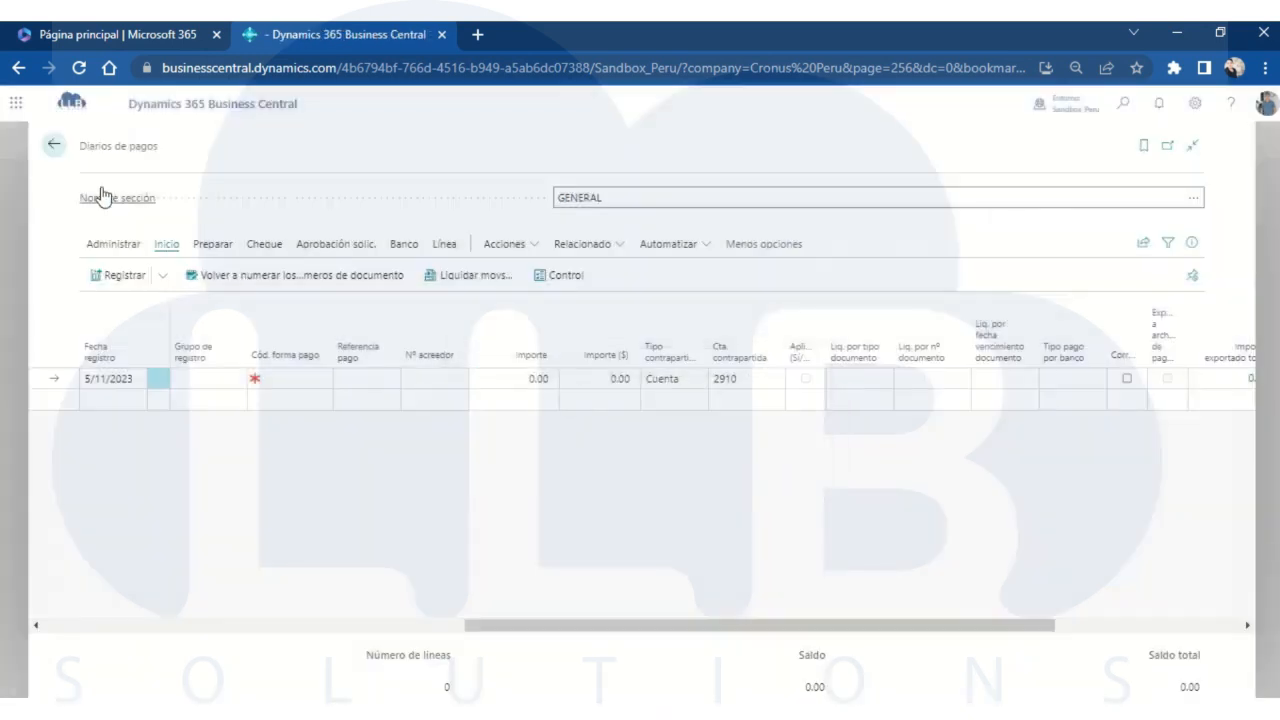
pyautogui.click(56, 147)
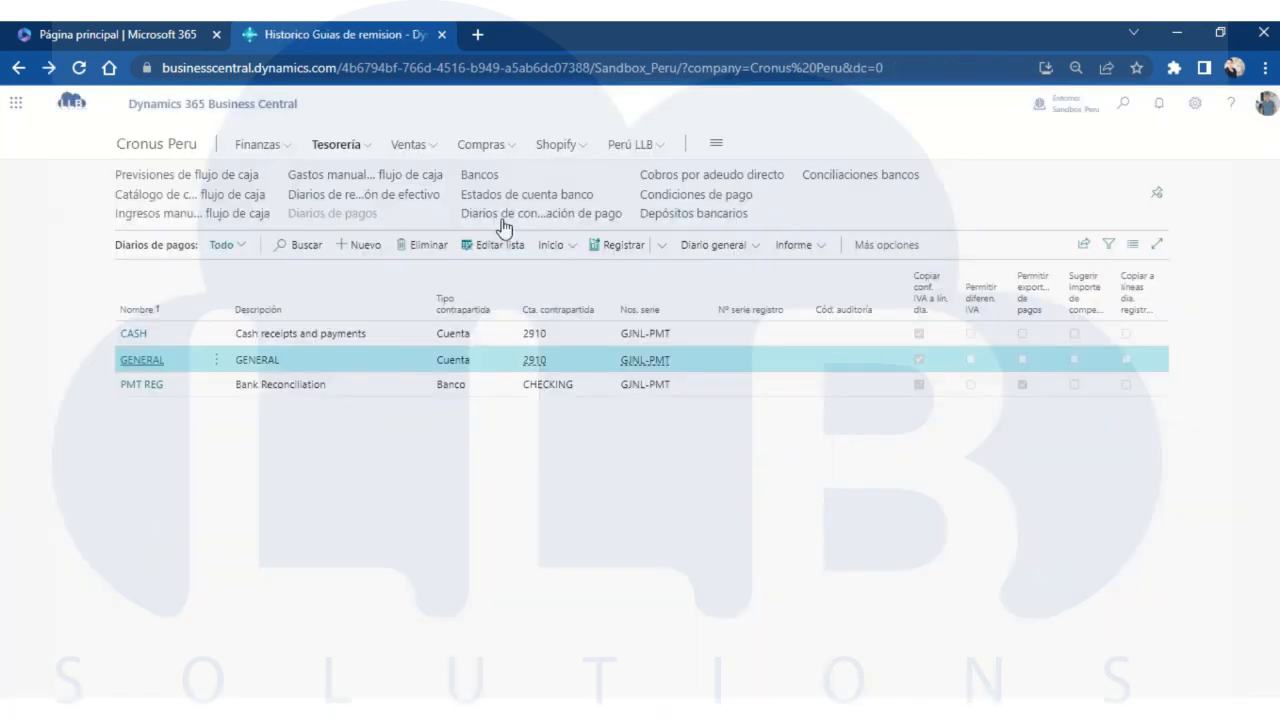
# Open Percepciones Registradas and preview the Comprobante de Percepción for Adatum Corporation's document 103245
pyautogui.click(634, 148)
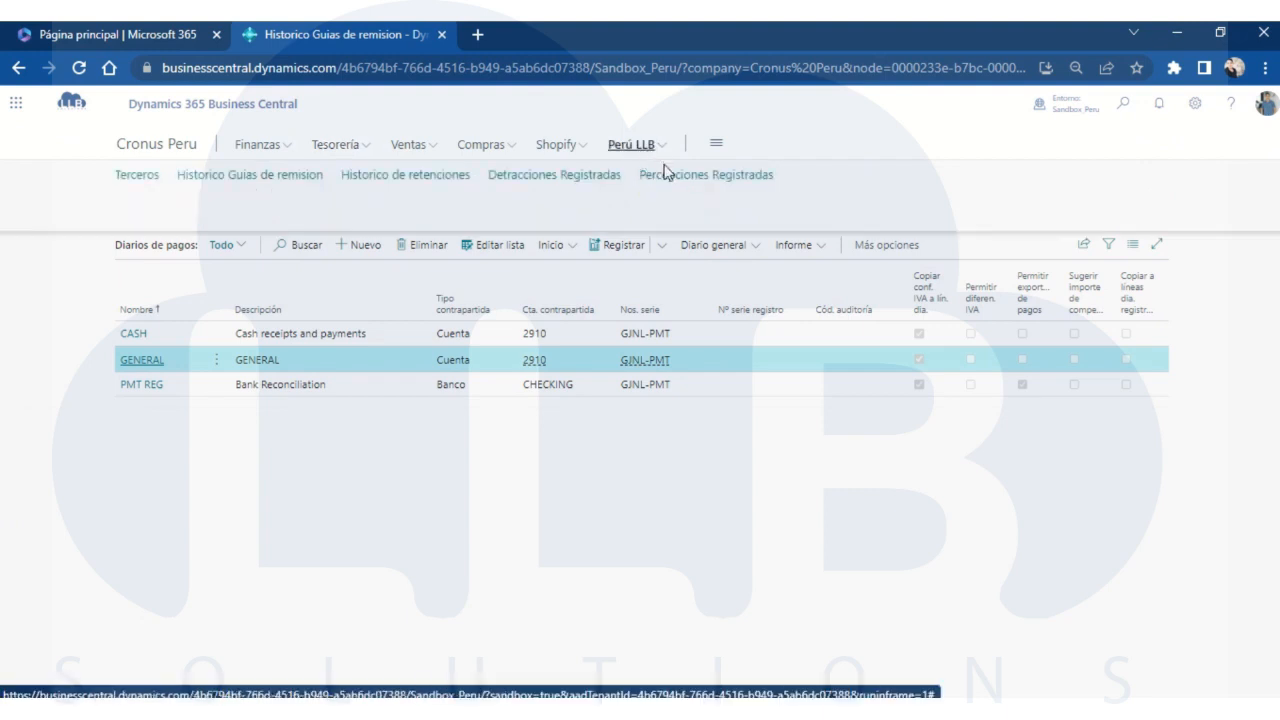
pyautogui.click(680, 177)
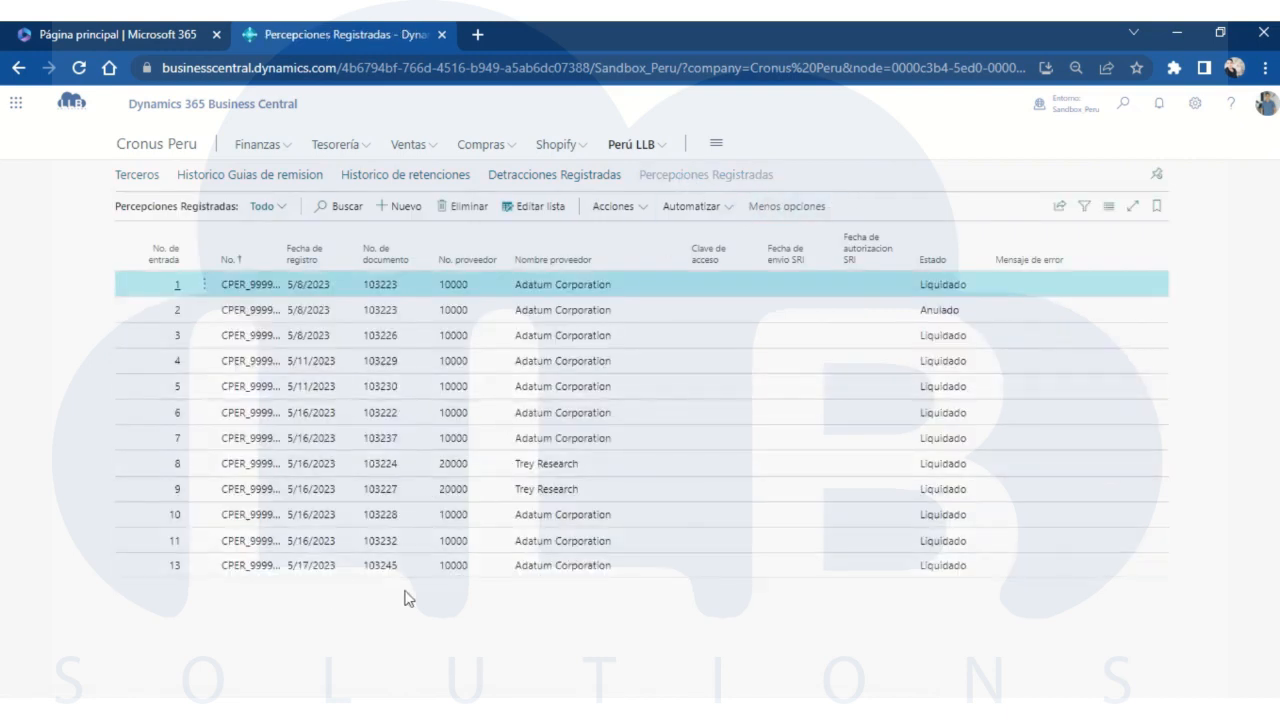
pyautogui.click(598, 566)
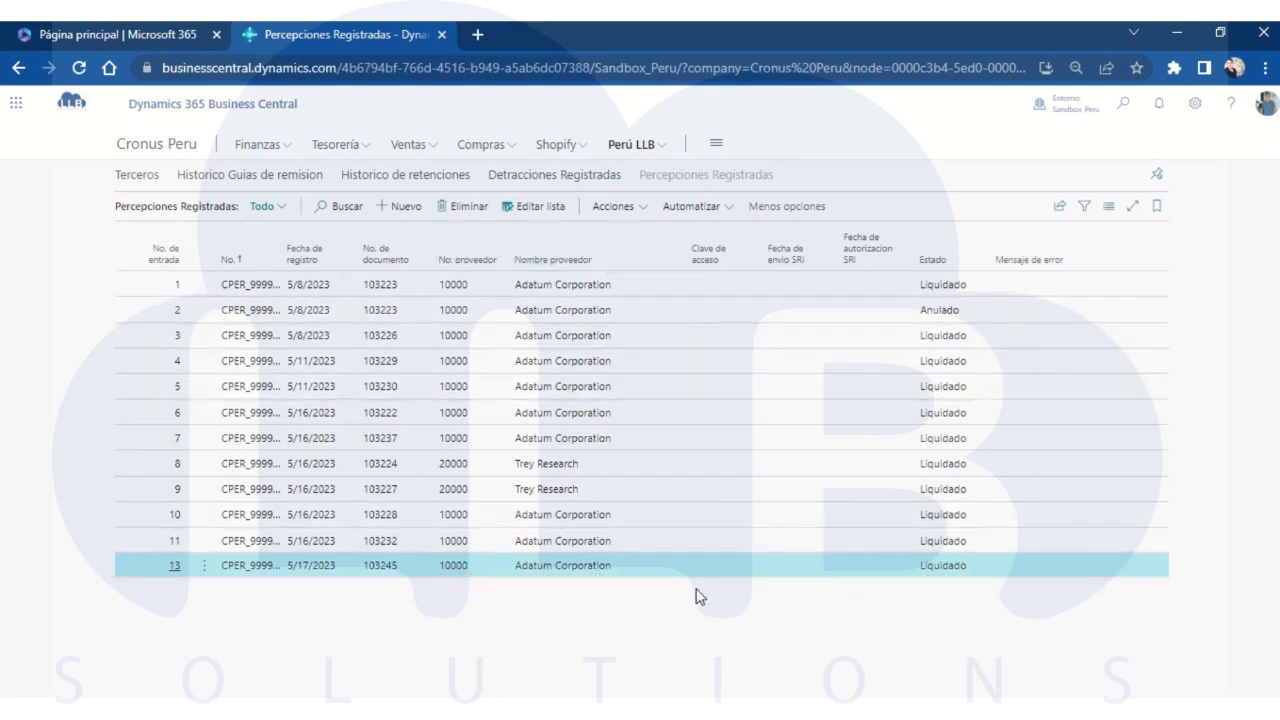
pyautogui.click(624, 208)
pyautogui.click(622, 235)
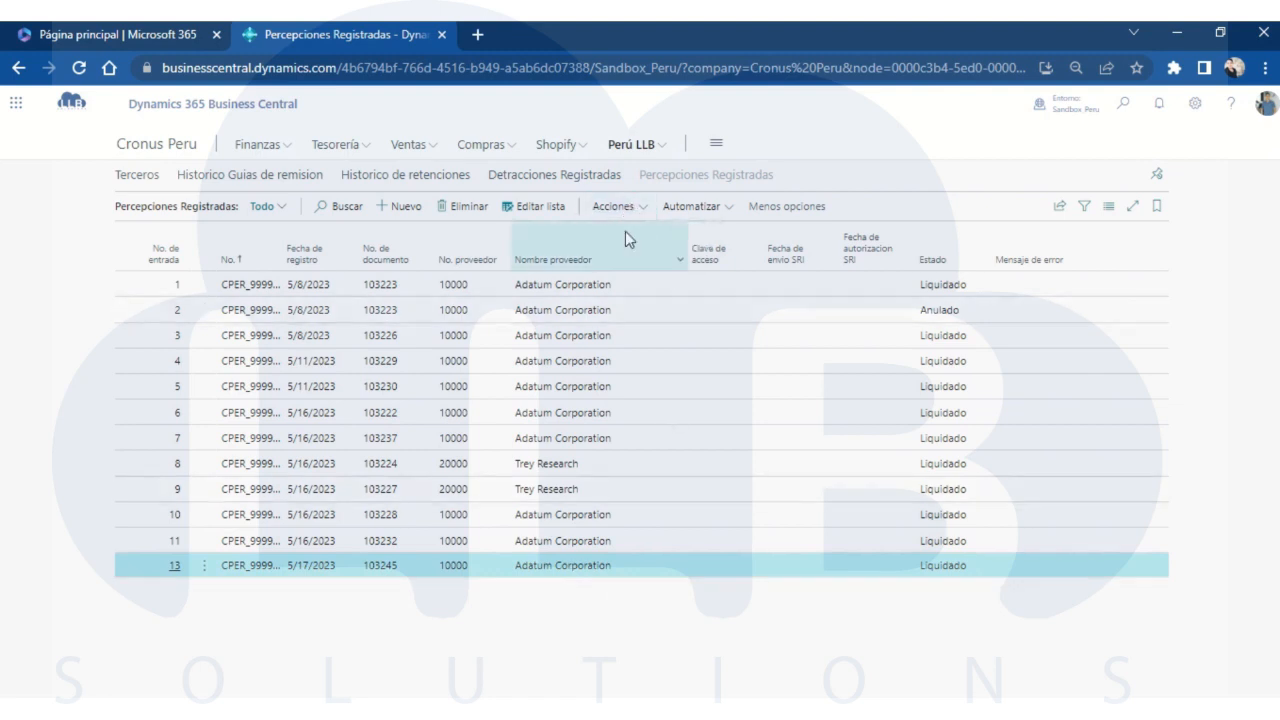
pyautogui.click(535, 570)
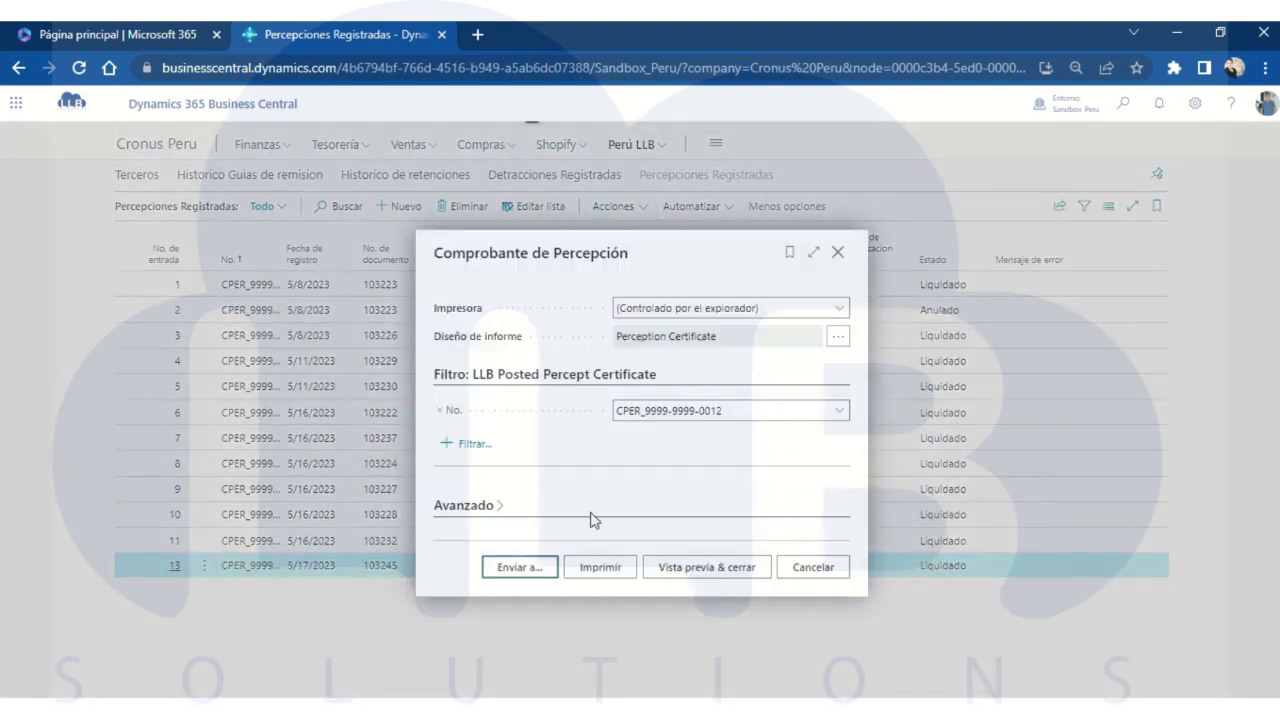
pyautogui.click(775, 496)
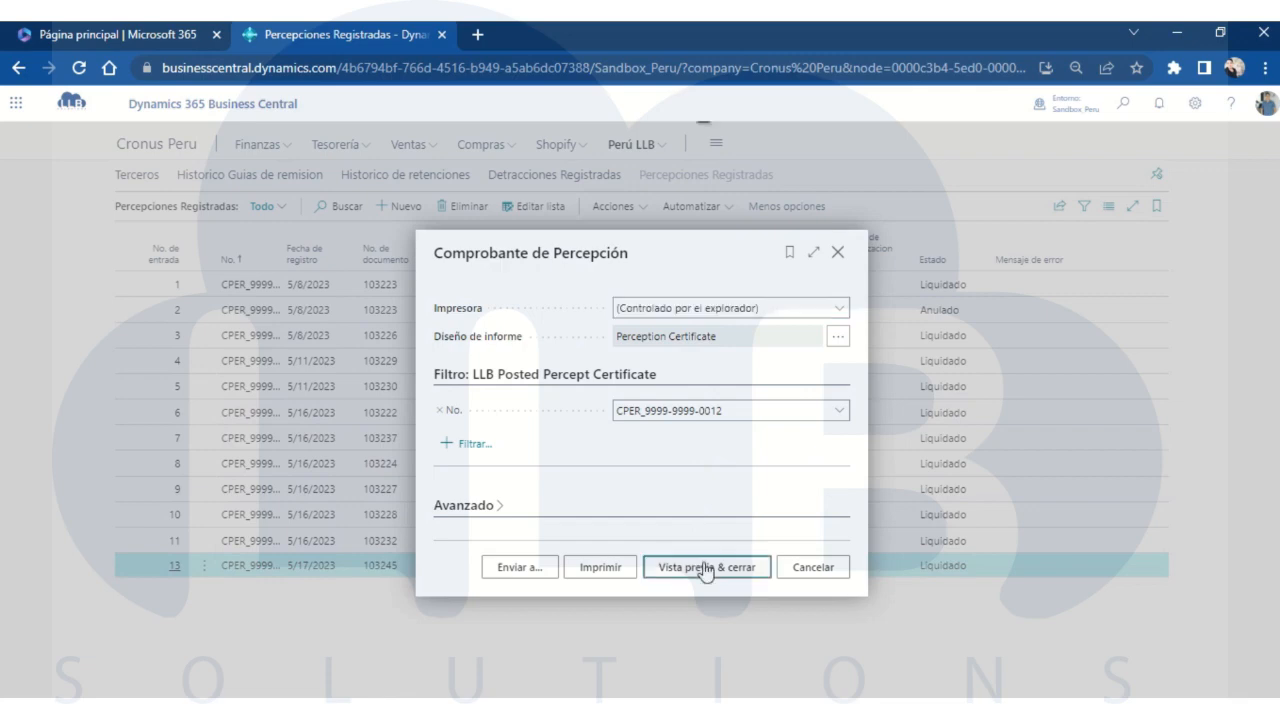
pyautogui.click(700, 565)
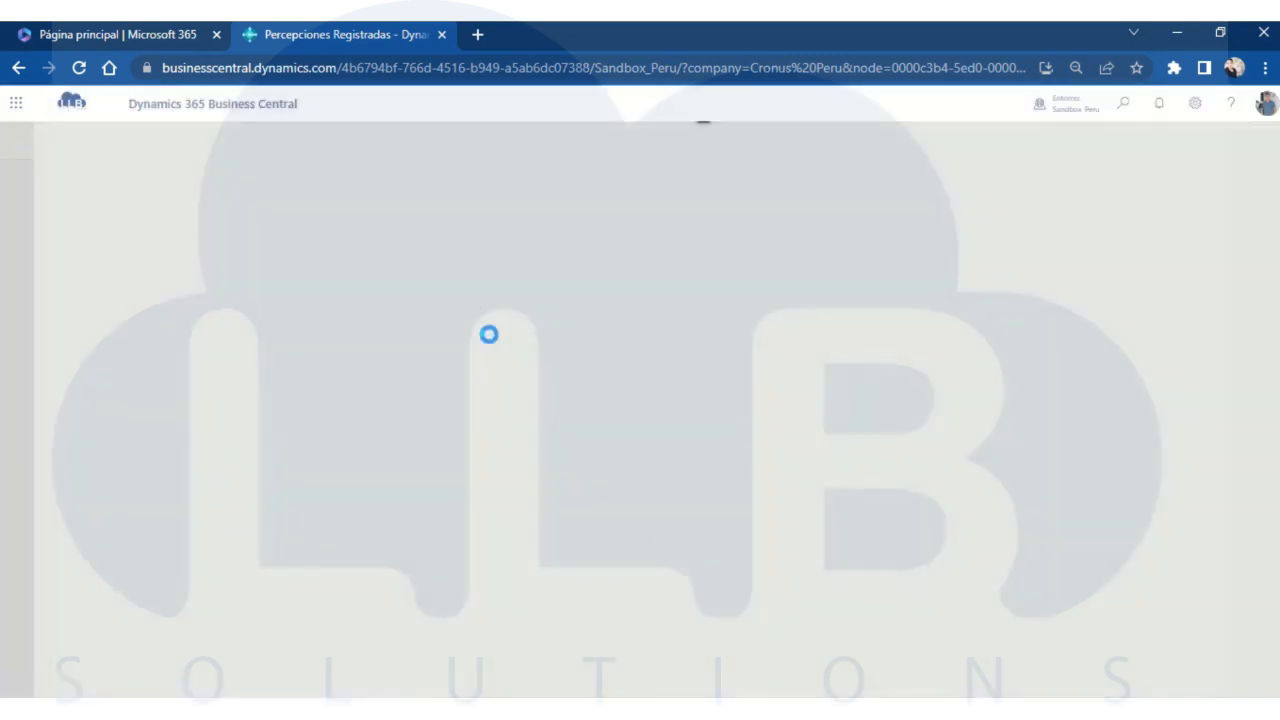
# Fit the percepción certificate to page width, examine its invoice and perceived amount details, and close the preview
pyautogui.click(650, 645)
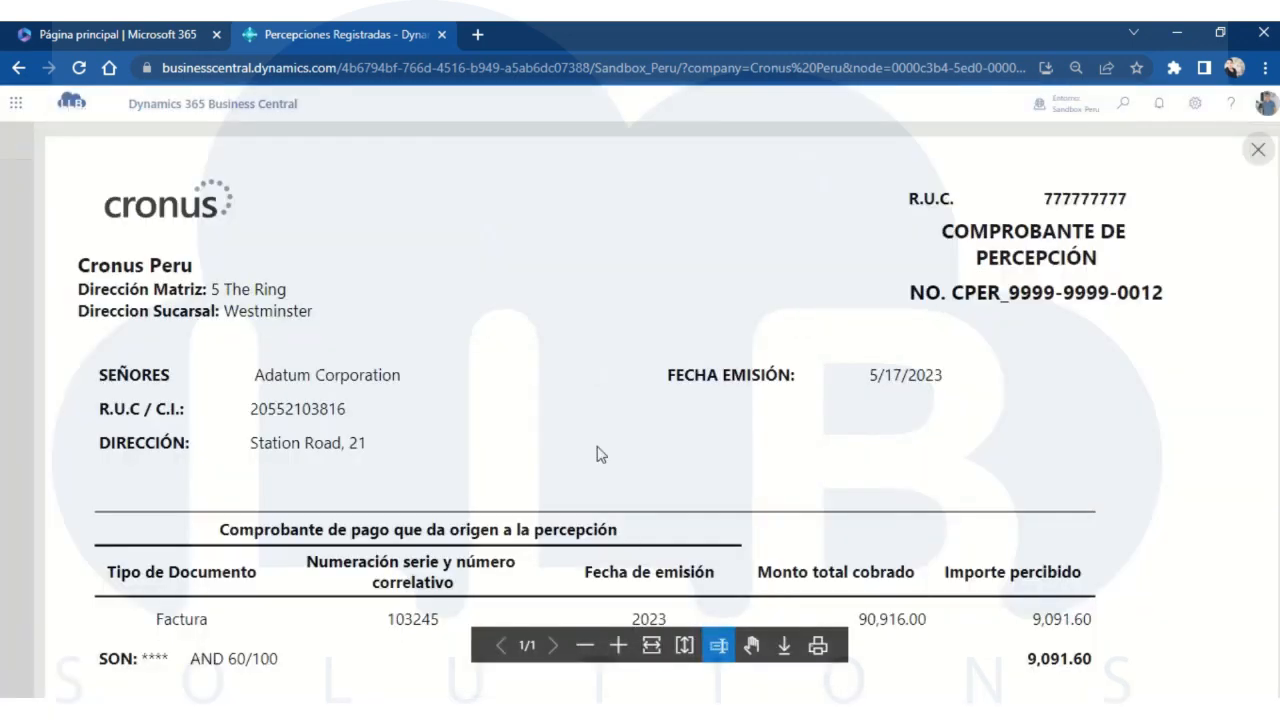
pyautogui.scroll(-2, 350, 323)
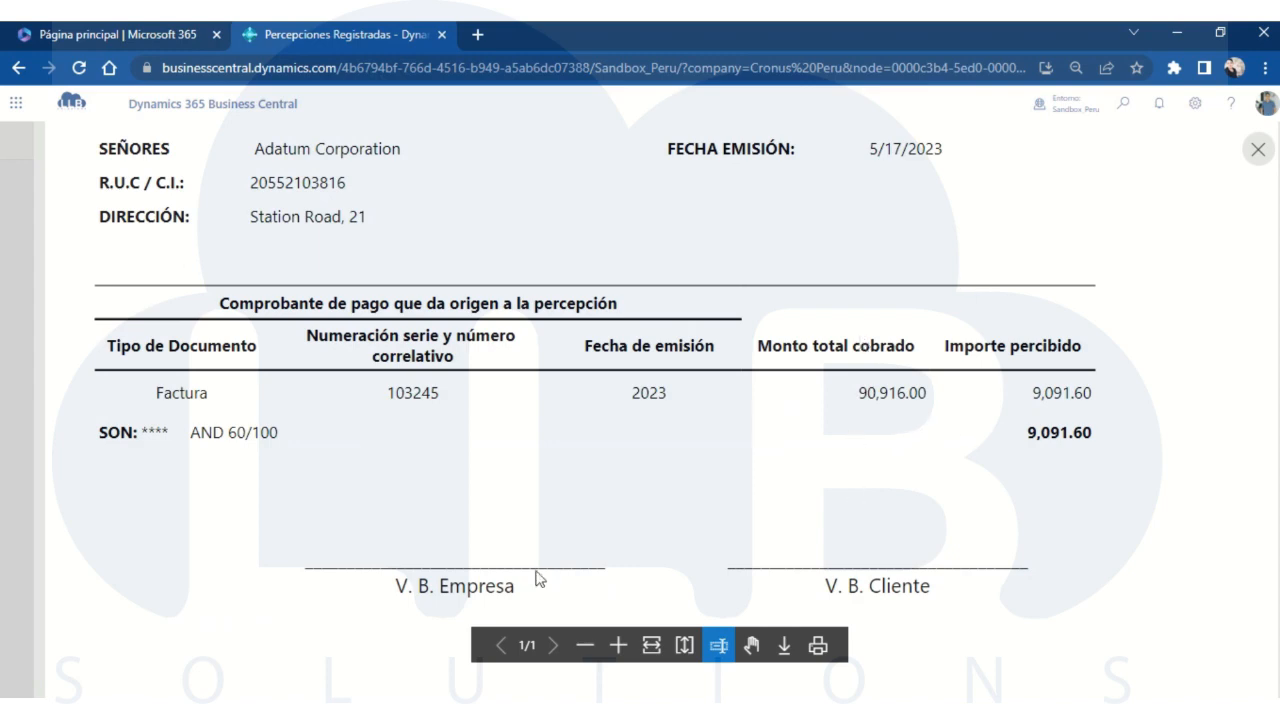
pyautogui.scroll(2, 376, 515)
pyautogui.click(1258, 149)
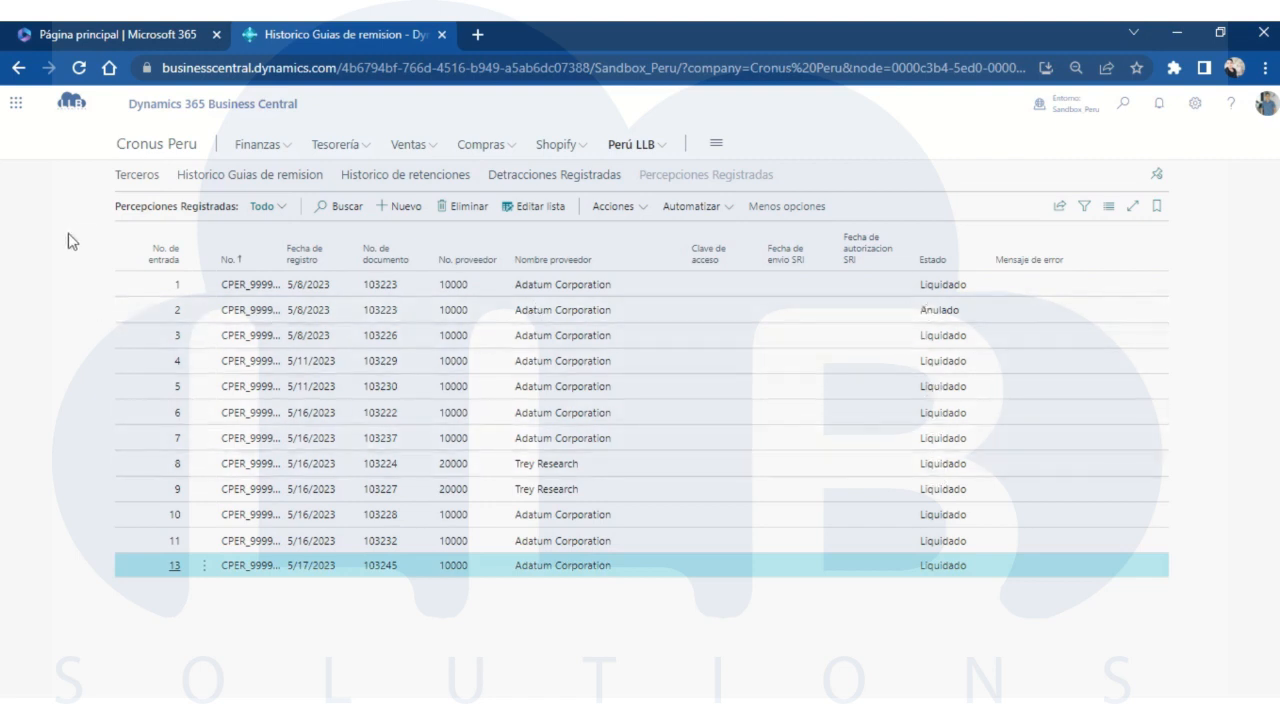
# Review the Estado column in Percepciones Registradas and in Detracciones Registradas, comparing the Anulado, Emitido and Liquidado entries
pyautogui.click(920, 318)
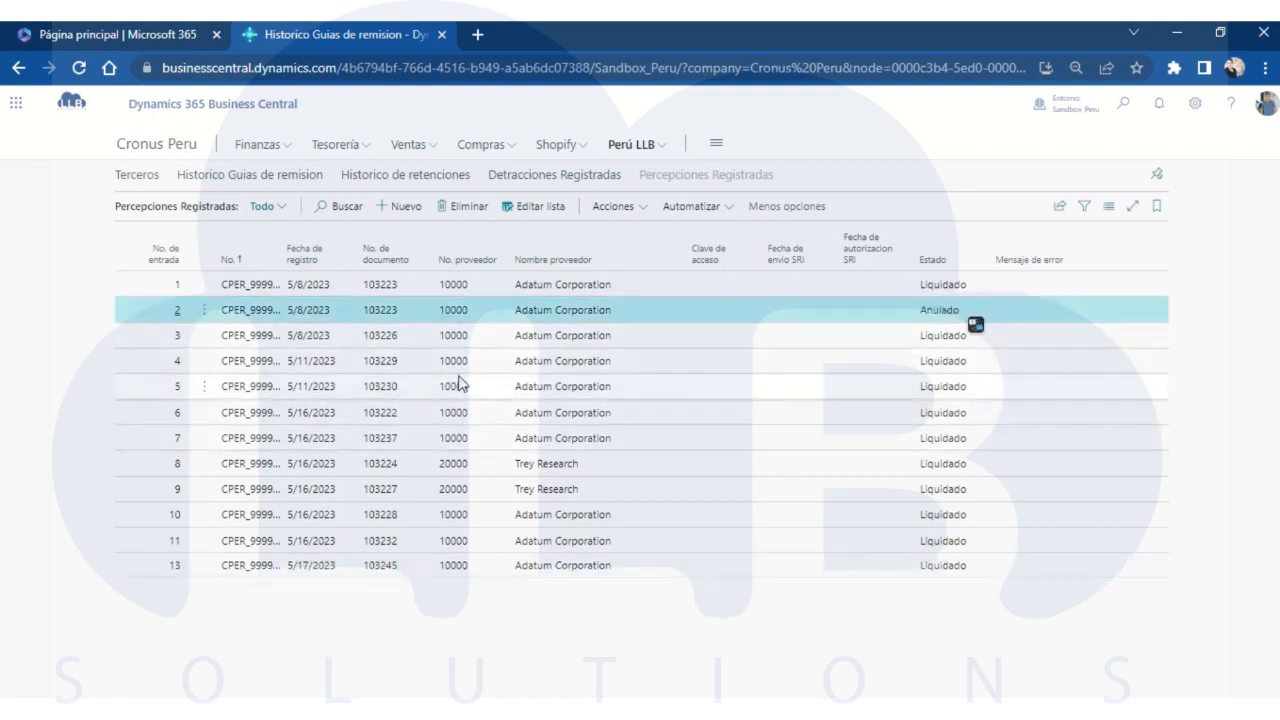
pyautogui.click(546, 182)
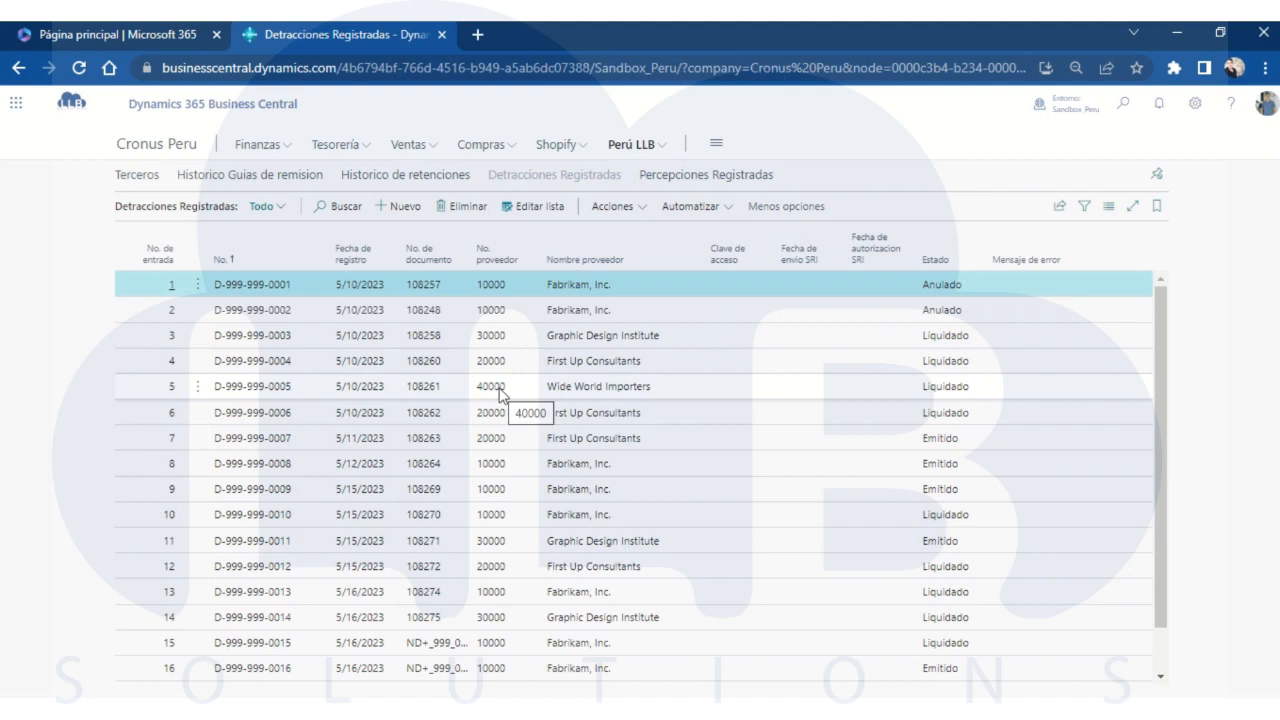
pyautogui.scroll(-1, 915, 462)
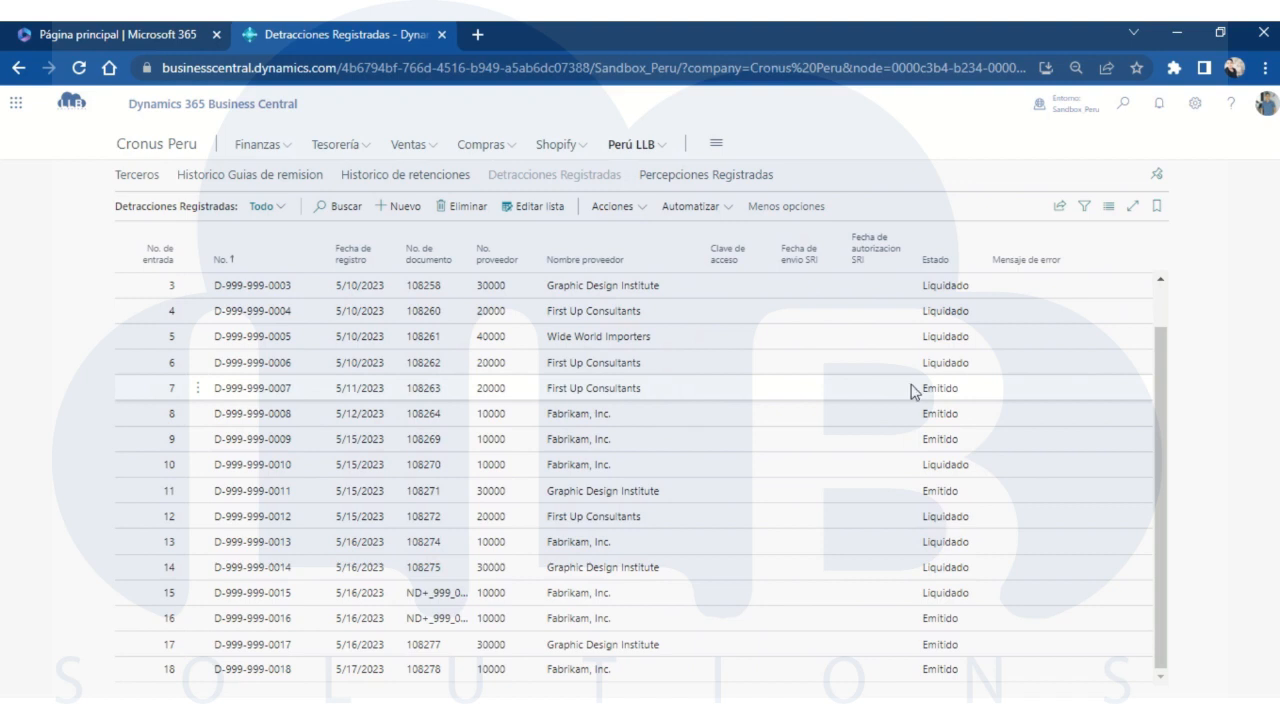
pyautogui.click(958, 400)
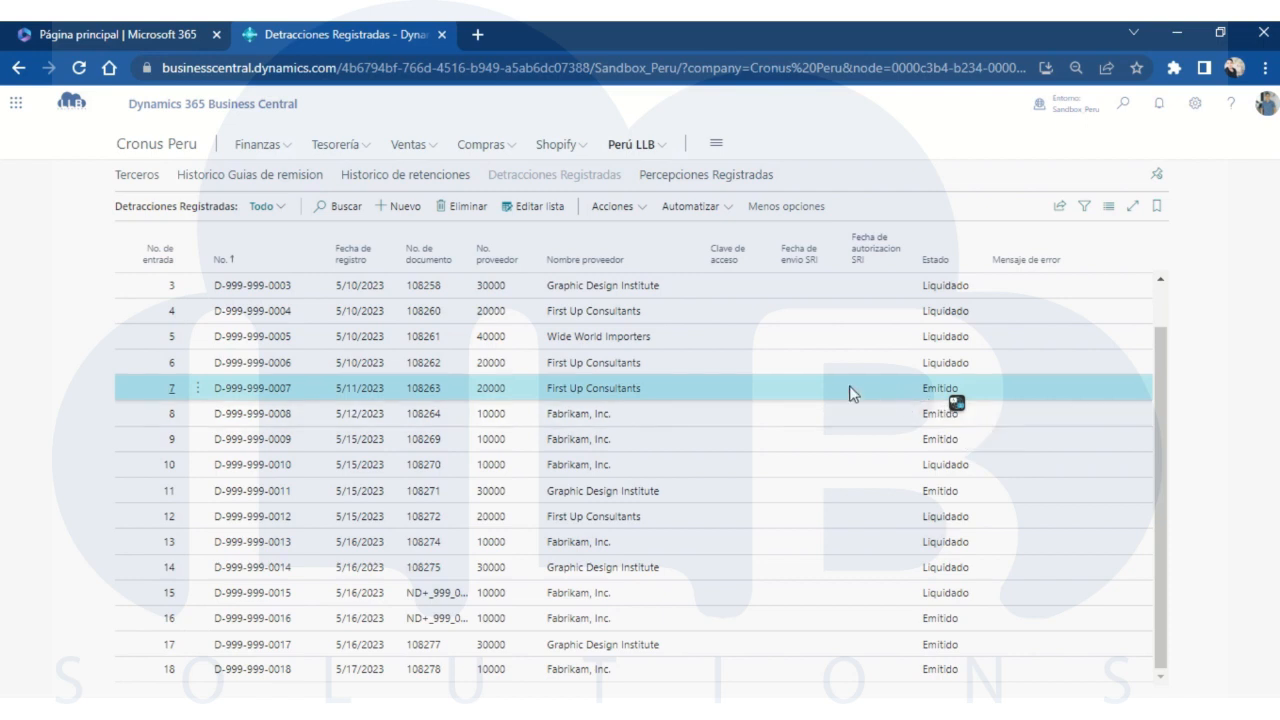
pyautogui.click(969, 368)
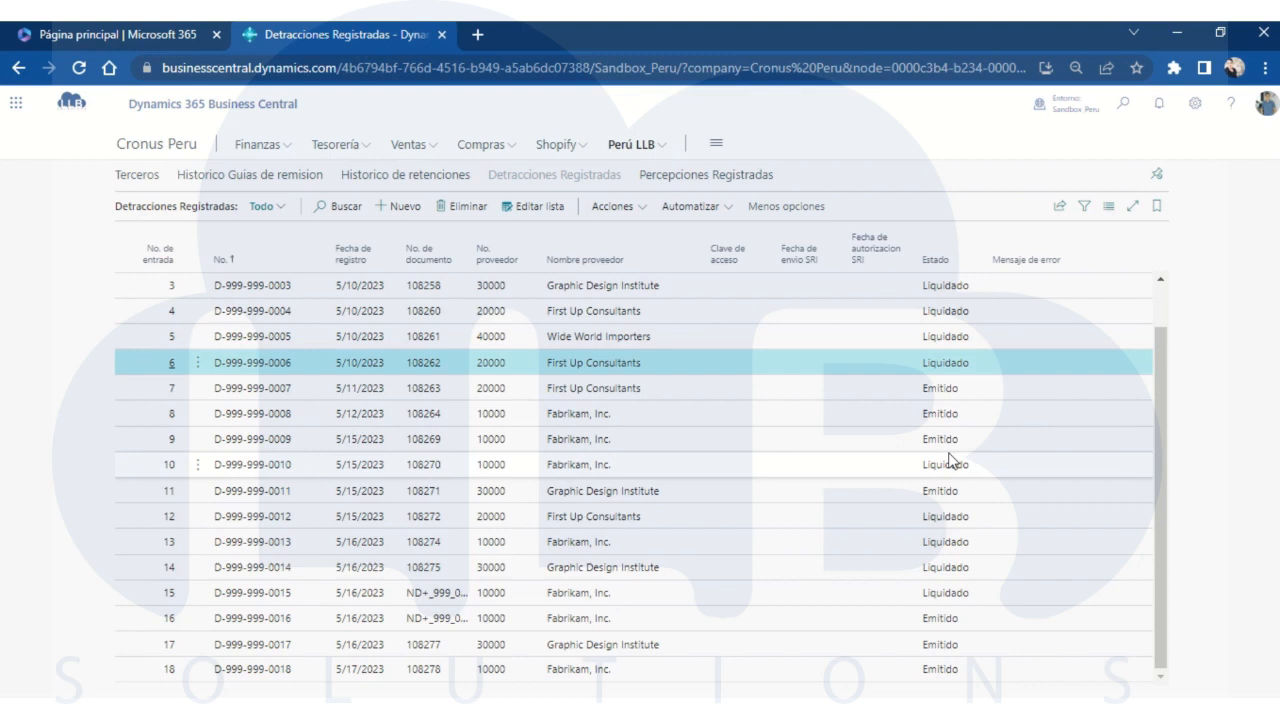
pyautogui.scroll(2, 950, 460)
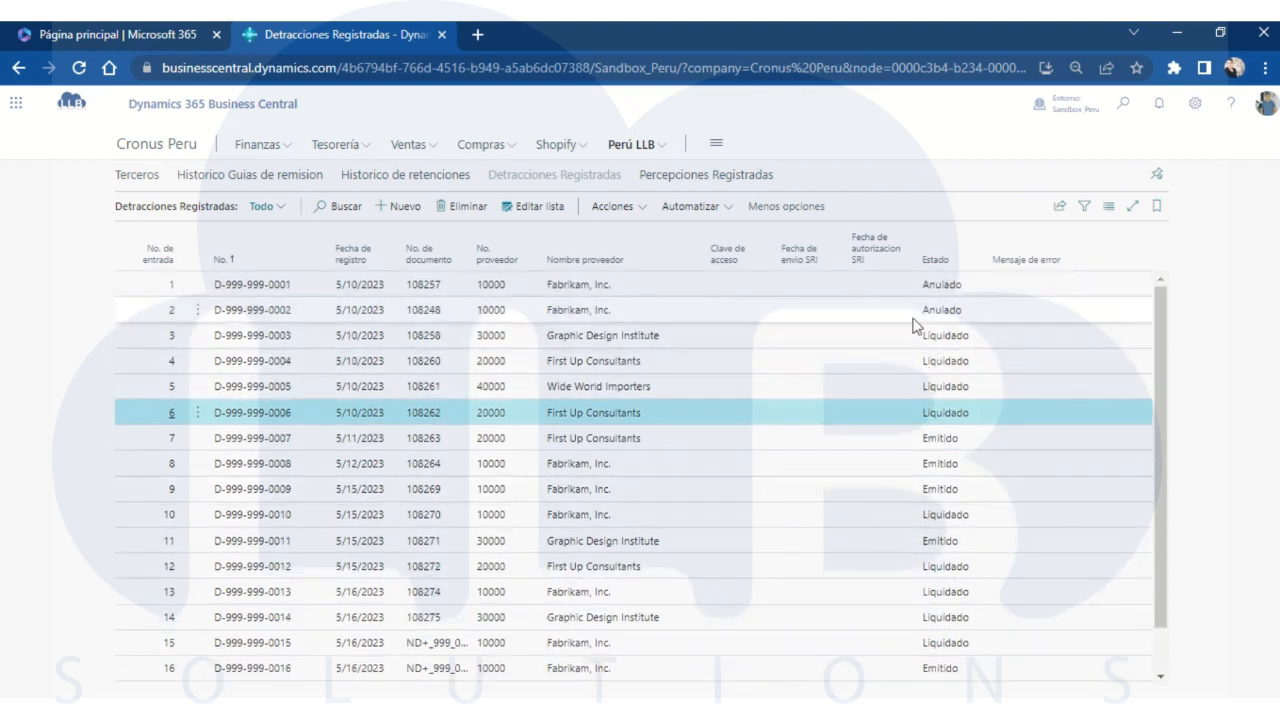
pyautogui.moveTo(922, 316); pyautogui.dragTo(943, 318)
pyautogui.scroll(-2, 890, 480)
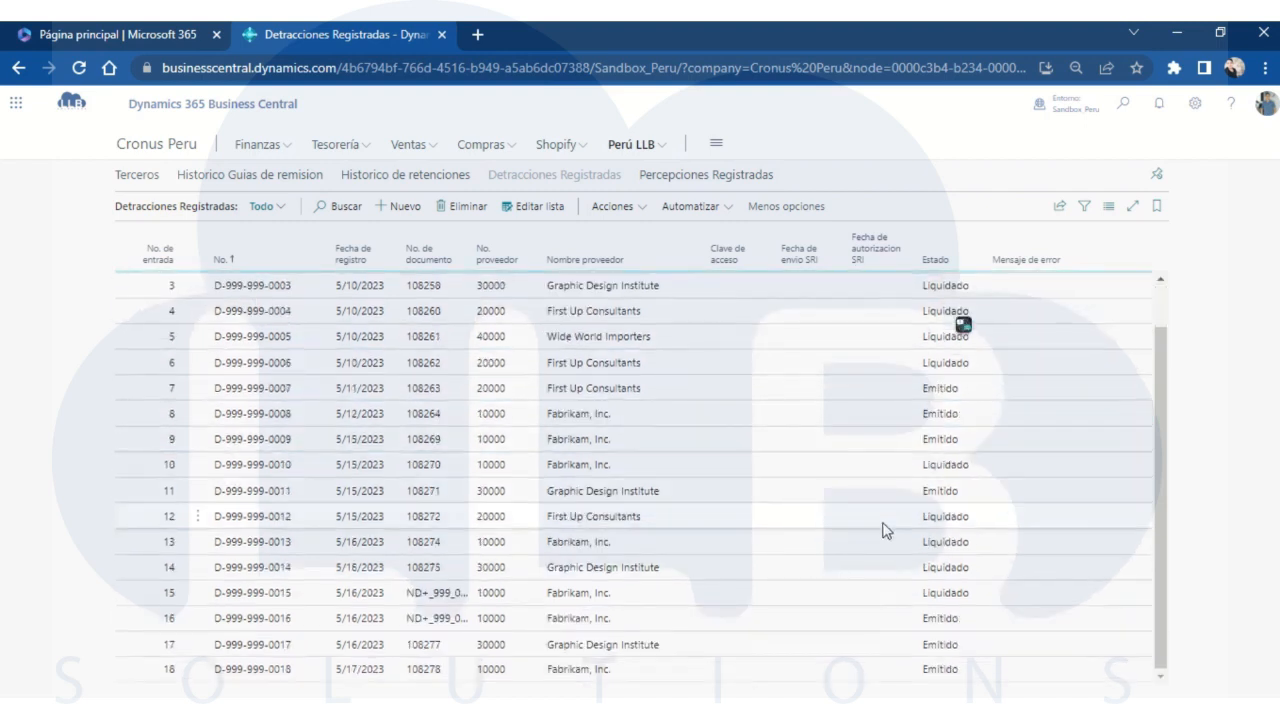
pyautogui.click(536, 628)
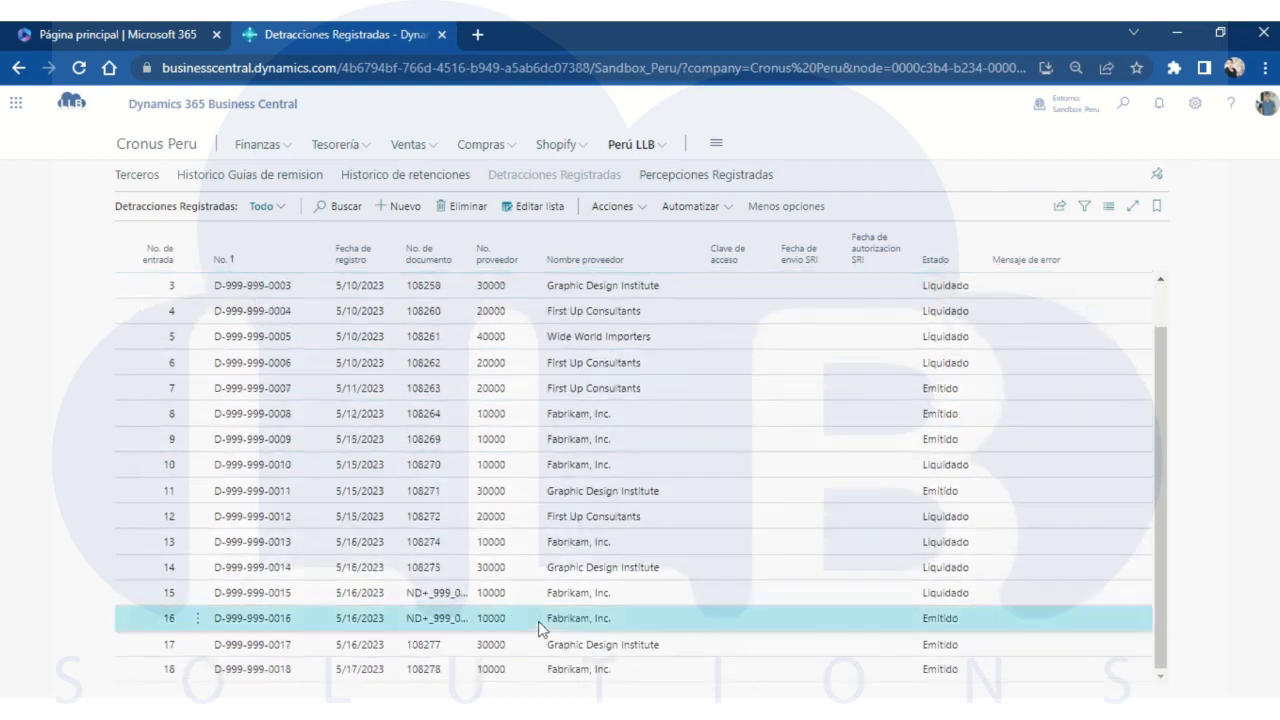
pyautogui.click(628, 208)
pyautogui.click(630, 238)
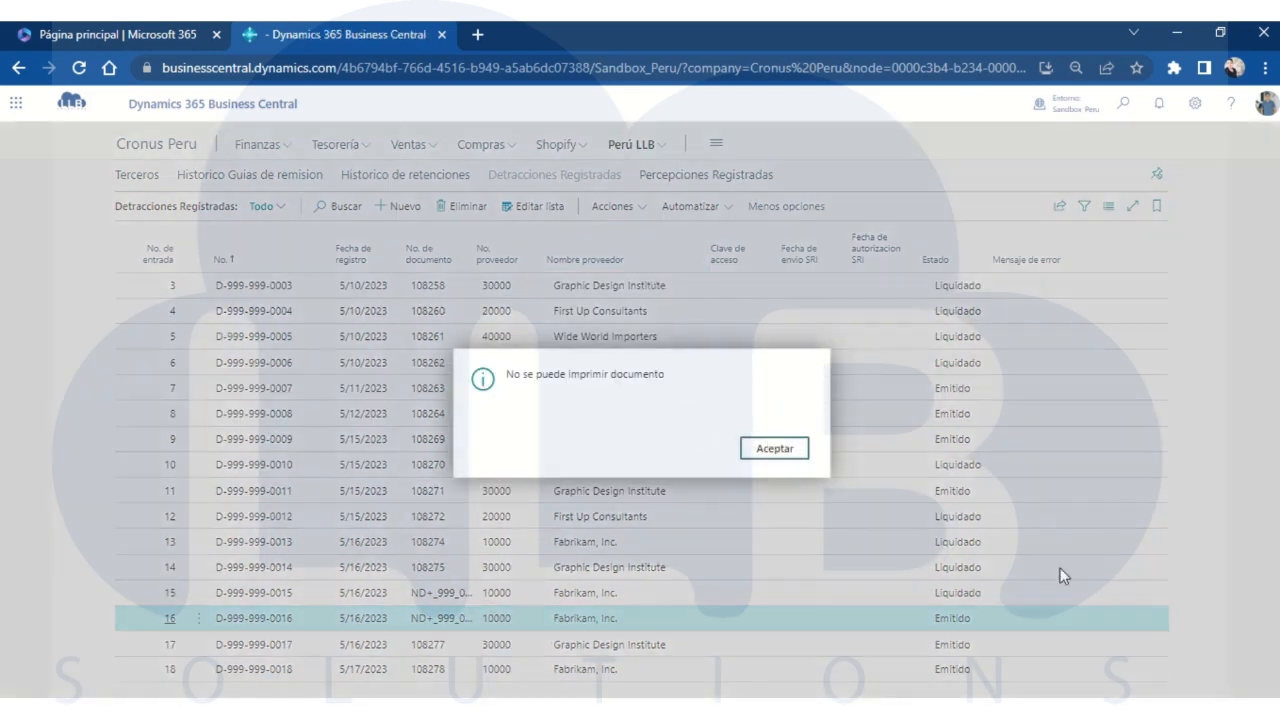
pyautogui.click(772, 450)
pyautogui.click(821, 596)
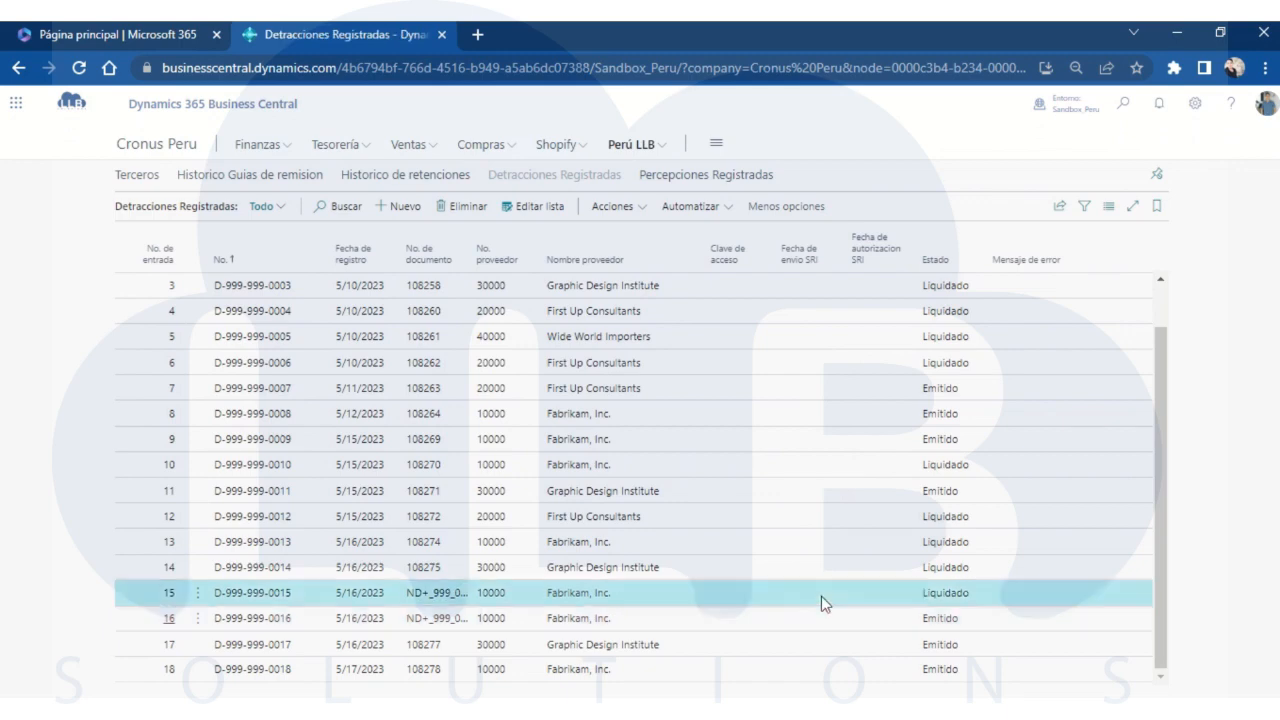
pyautogui.click(614, 206)
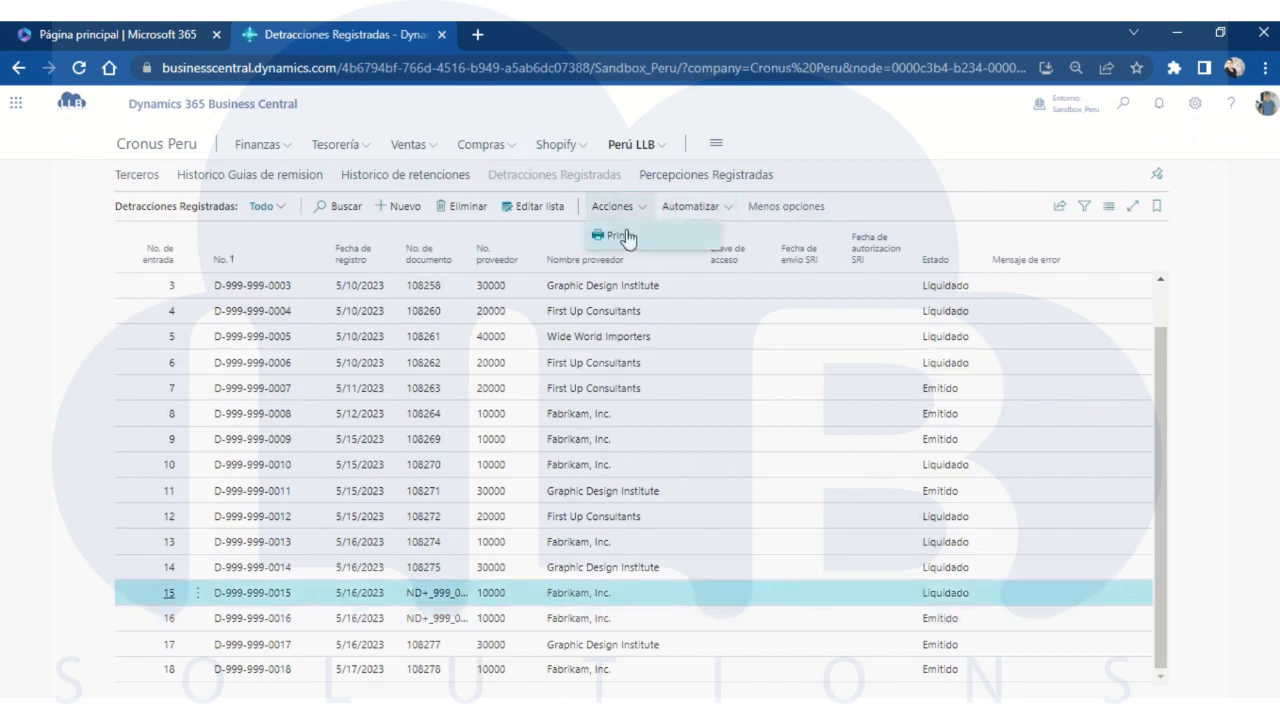
pyautogui.click(628, 238)
pyautogui.click(706, 572)
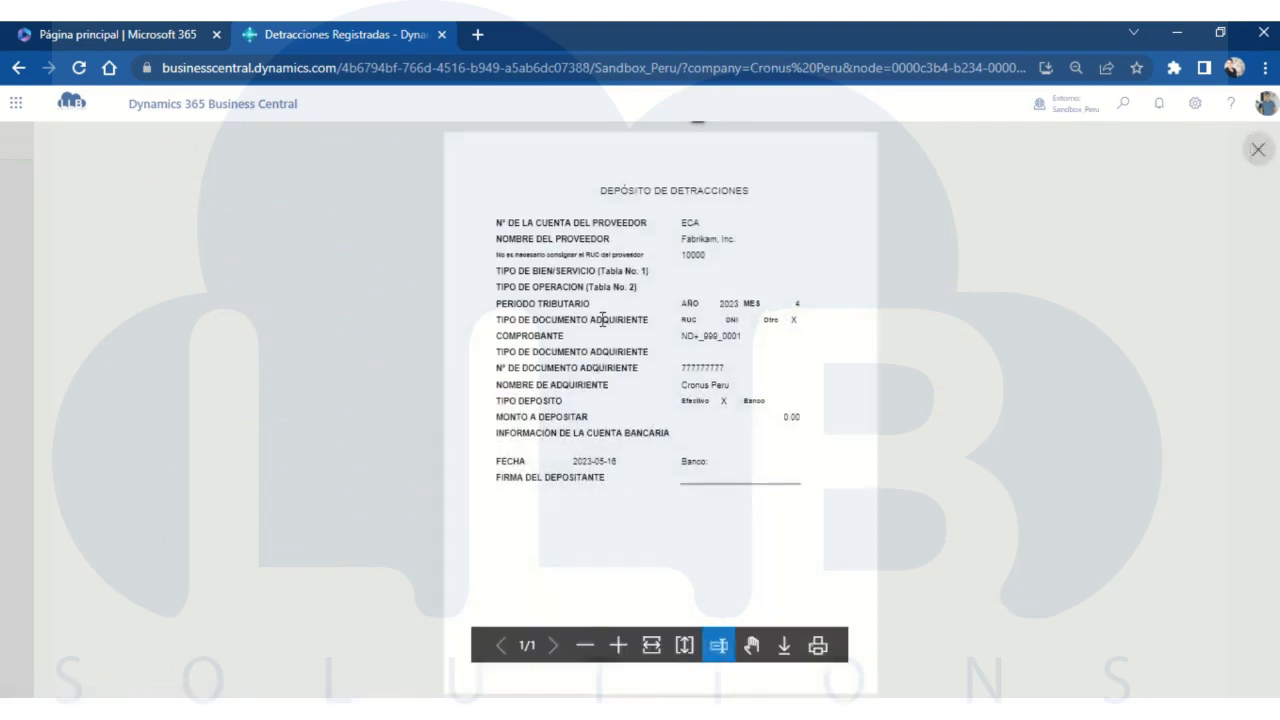
pyautogui.press('Escape')
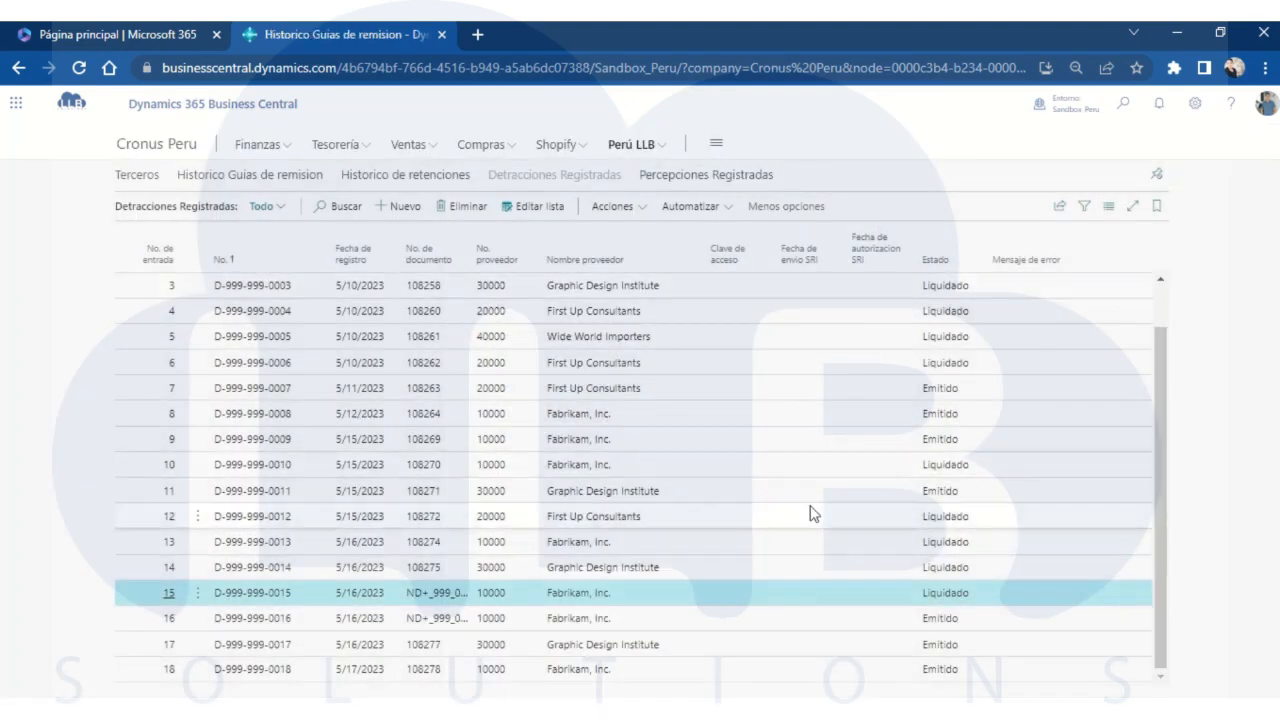
pyautogui.click(405, 176)
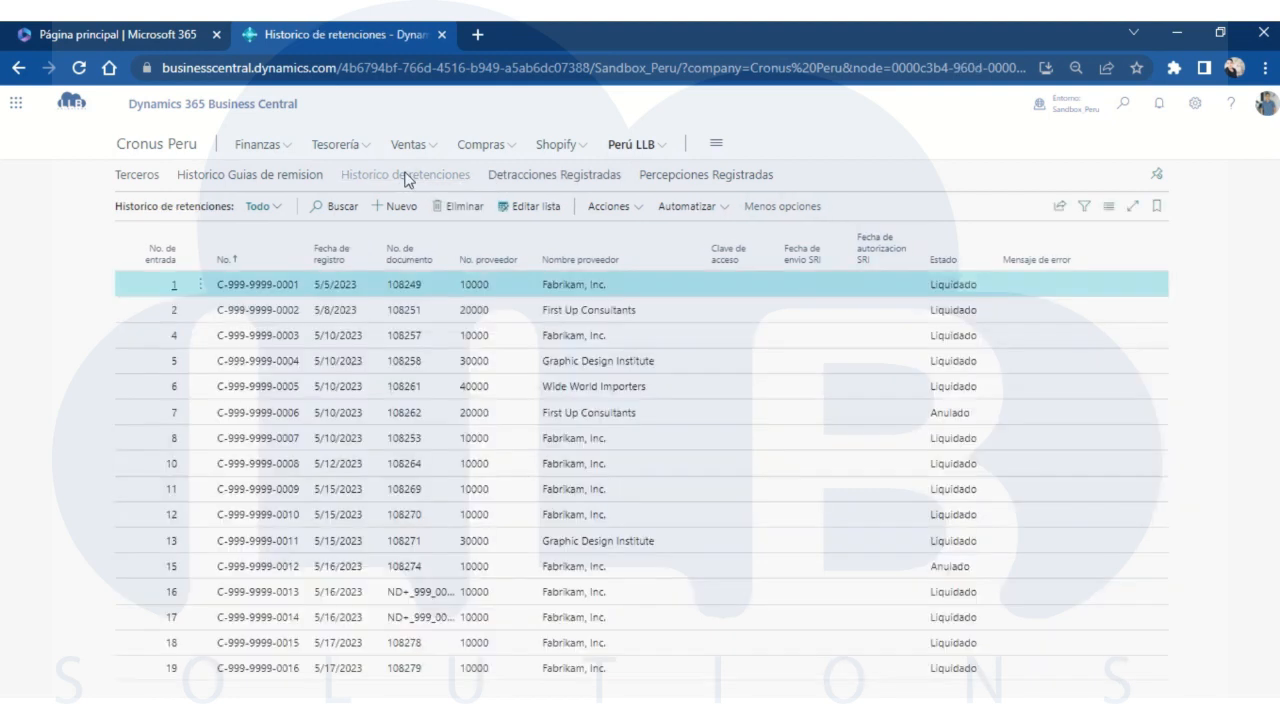
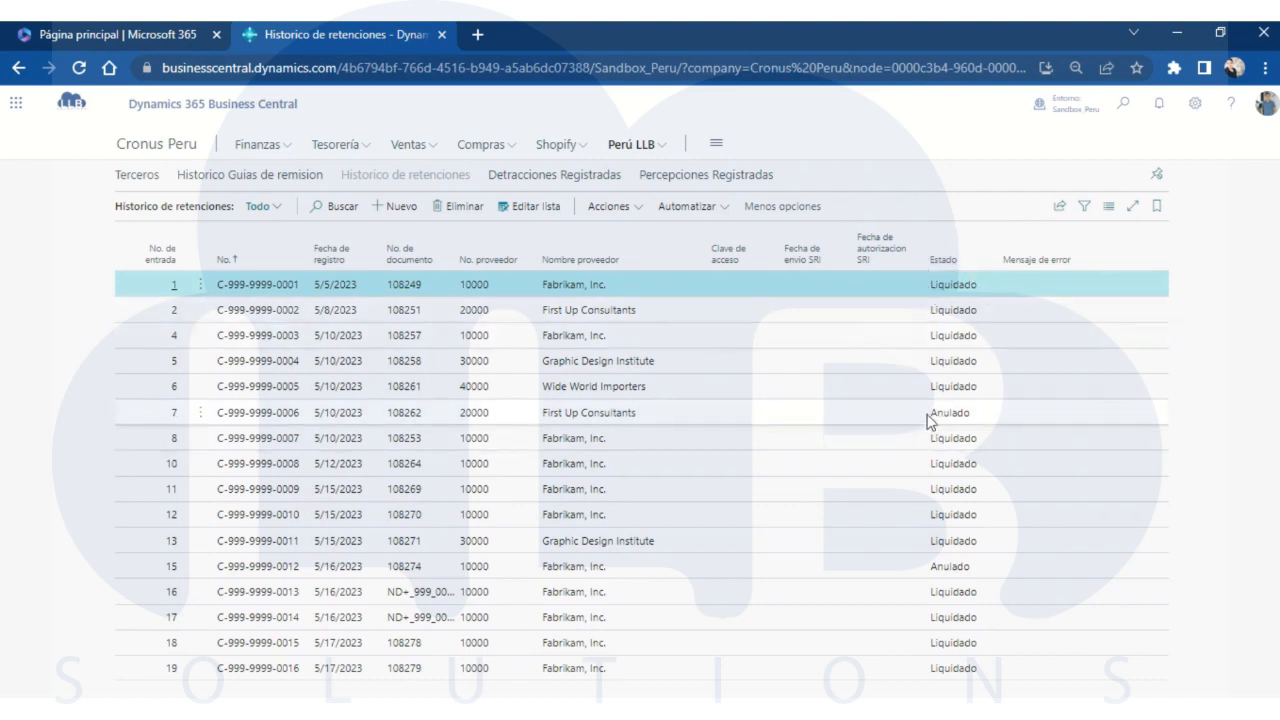
pyautogui.click(605, 670)
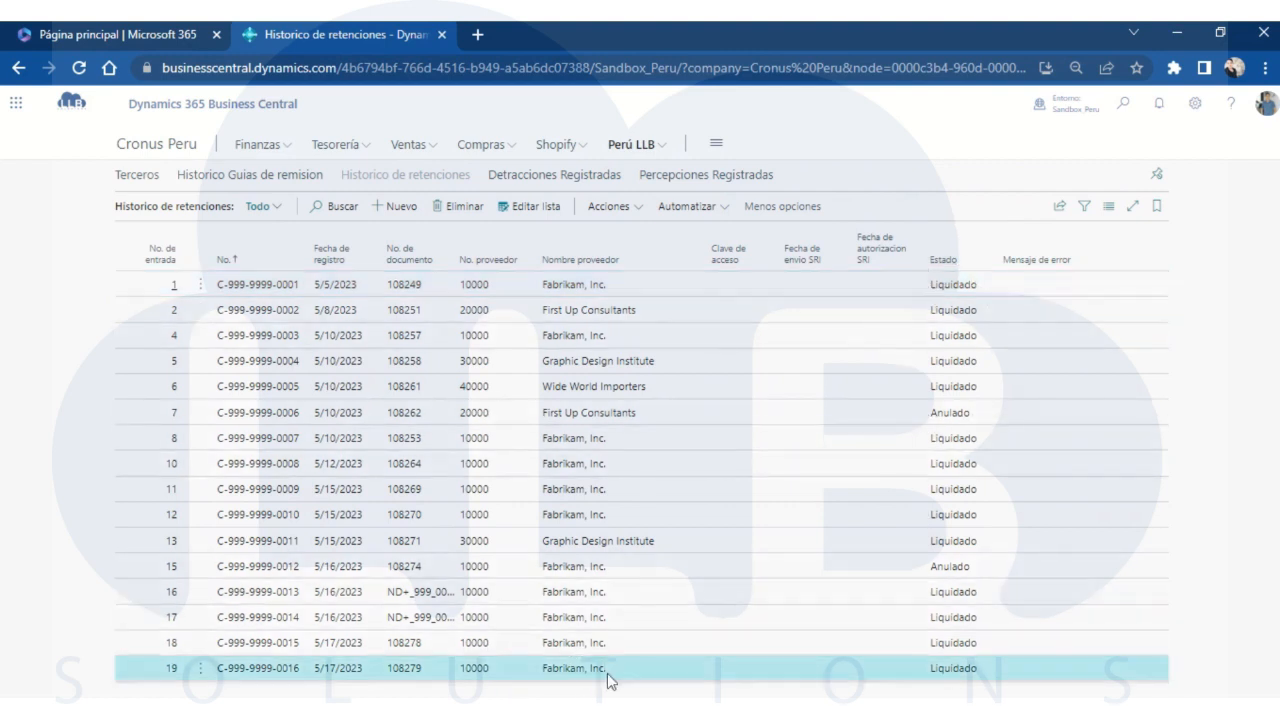
pyautogui.click(609, 207)
pyautogui.click(610, 237)
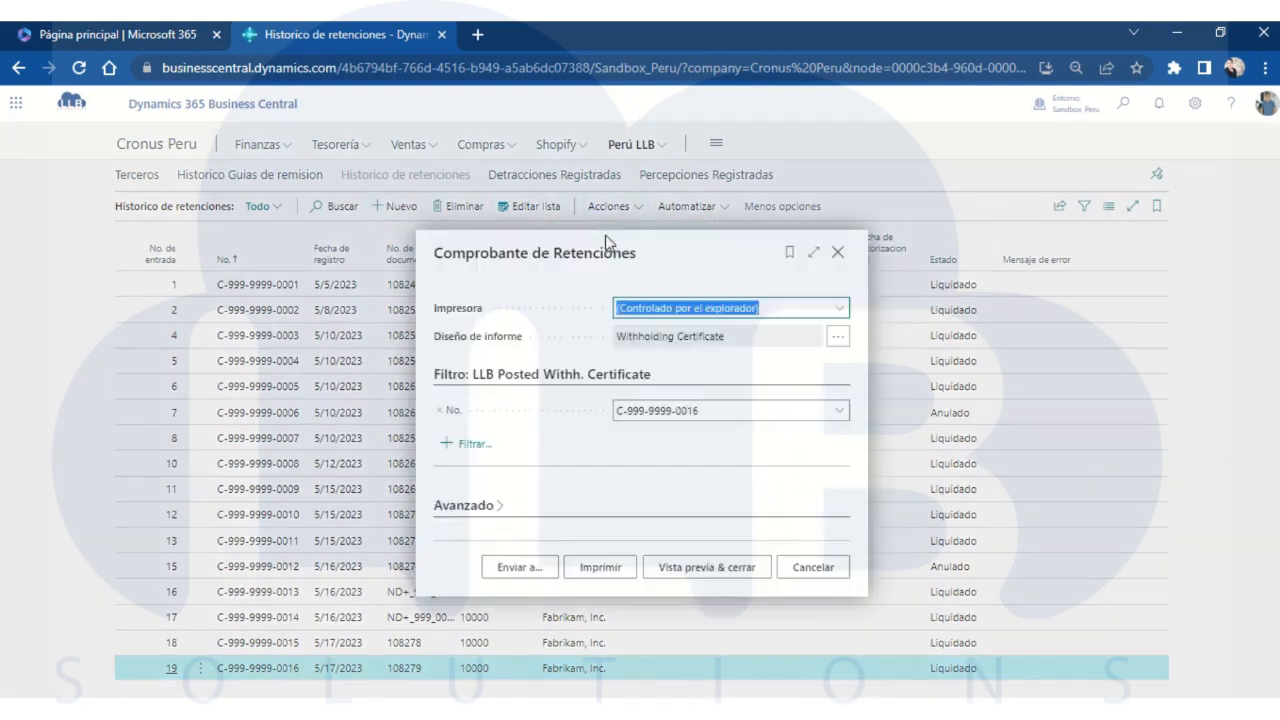
pyautogui.click(708, 567)
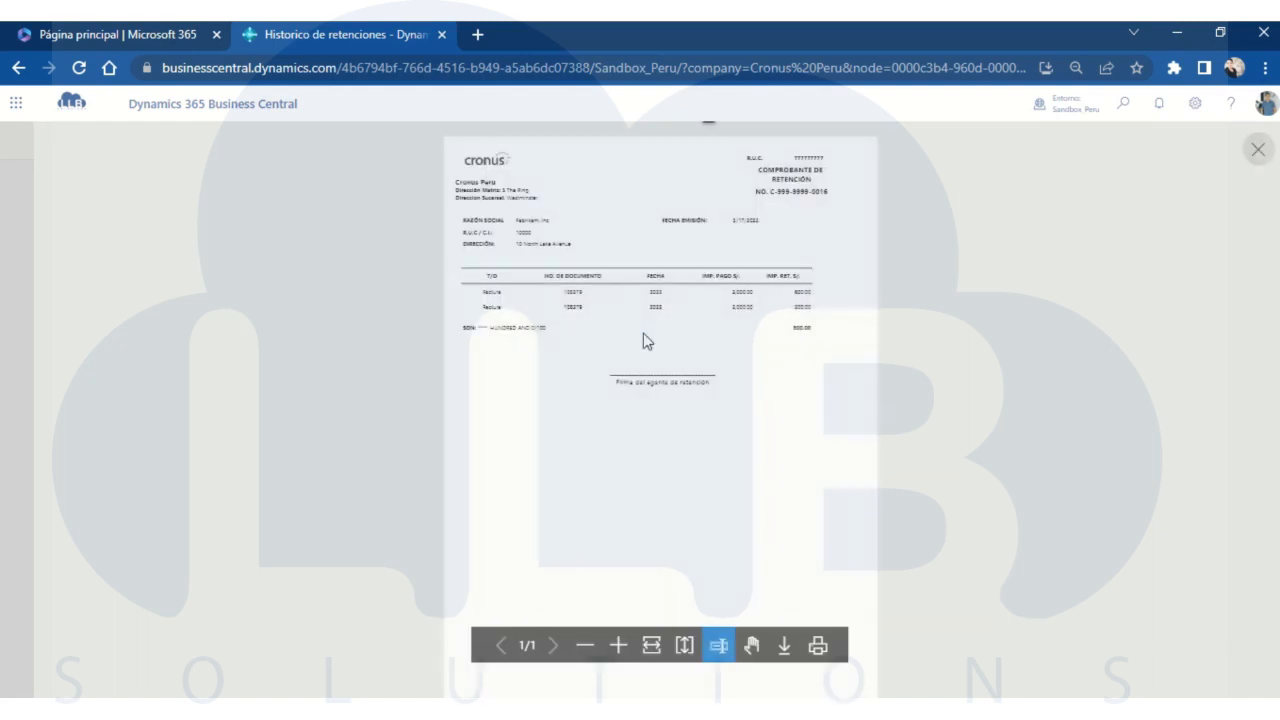
# Fit the retención certificate to page width, examine its supplier data and withheld amounts, and close the preview
pyautogui.click(651, 645)
pyautogui.scroll(-2, 560, 420)
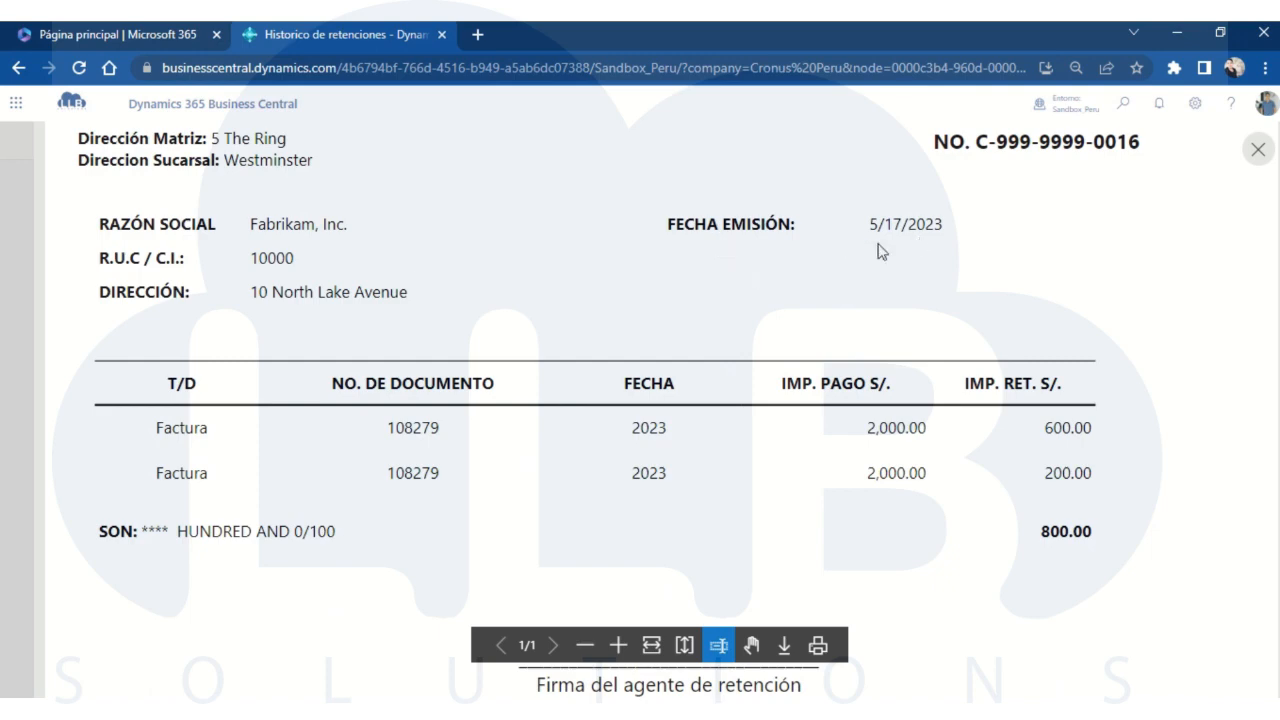
pyautogui.scroll(2, 248, 284)
pyautogui.scroll(-4, 484, 322)
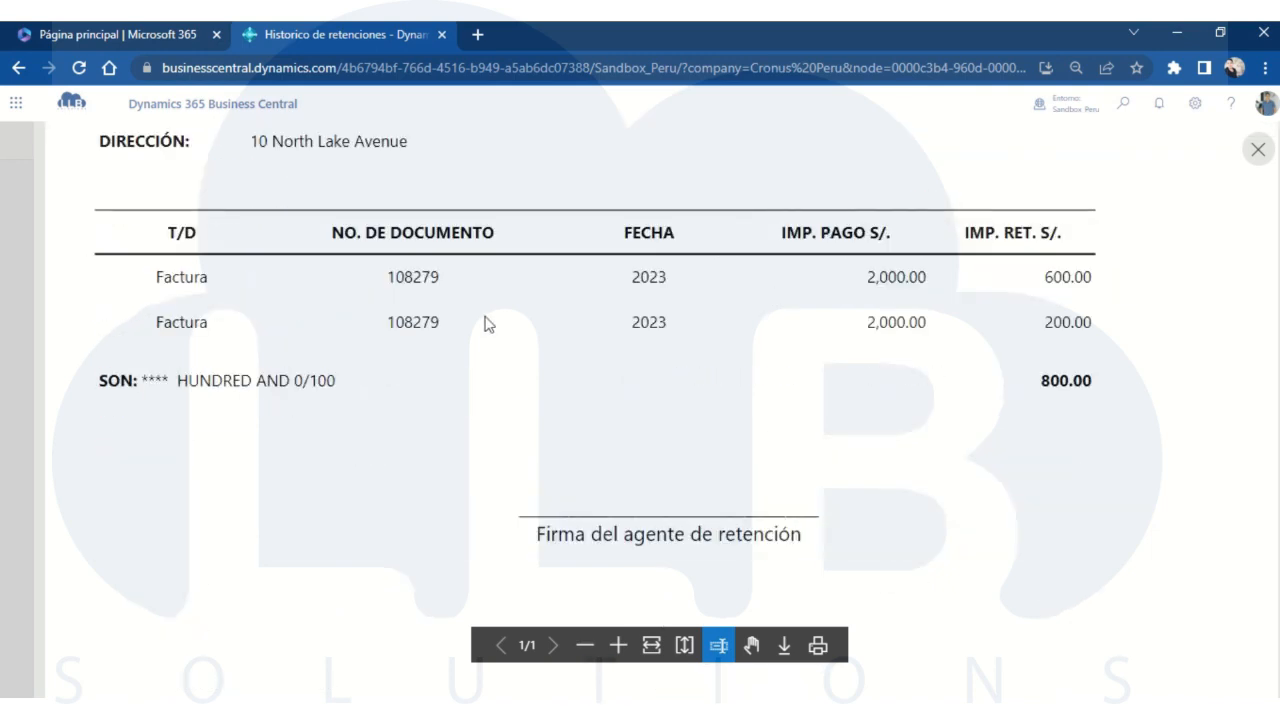
pyautogui.press('Escape')
# Leave the retenciones history for the home page, search for "LIBRO RETE" and open the Libro de retenciones report
pyautogui.click(128, 145)
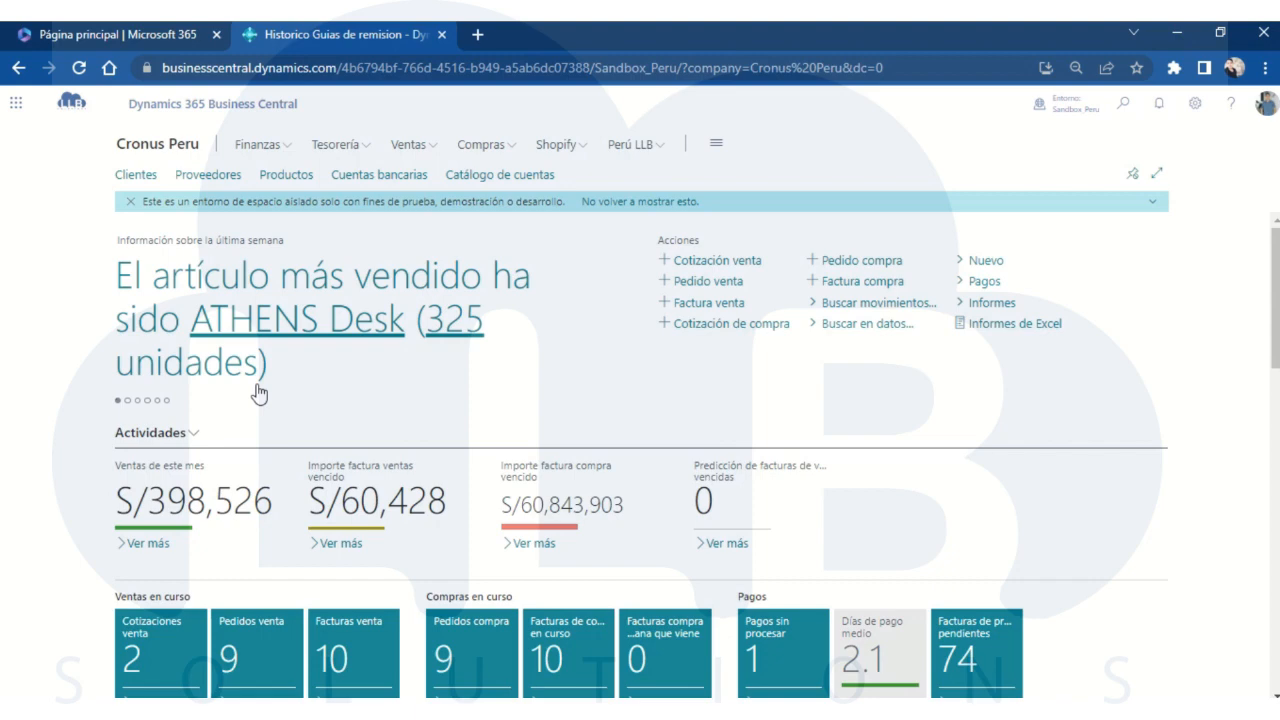
pyautogui.click(1126, 108)
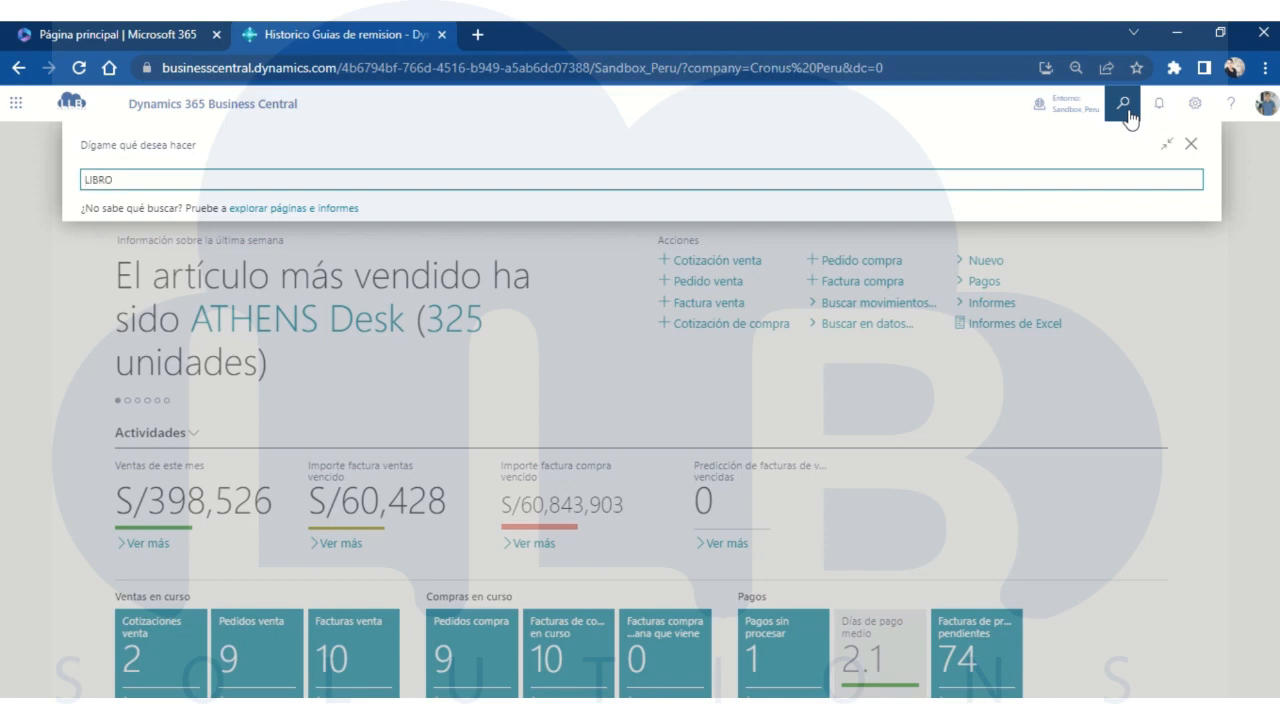
pyautogui.write('LIBRO RETE')
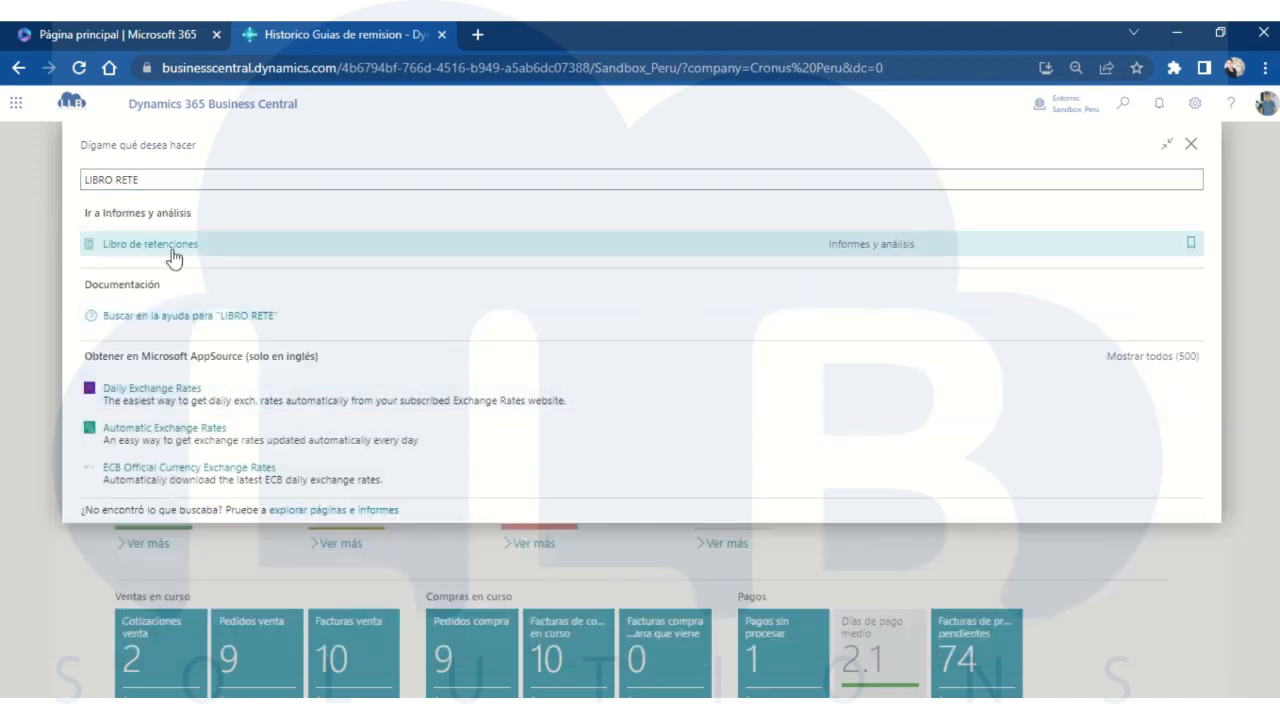
pyautogui.click(172, 250)
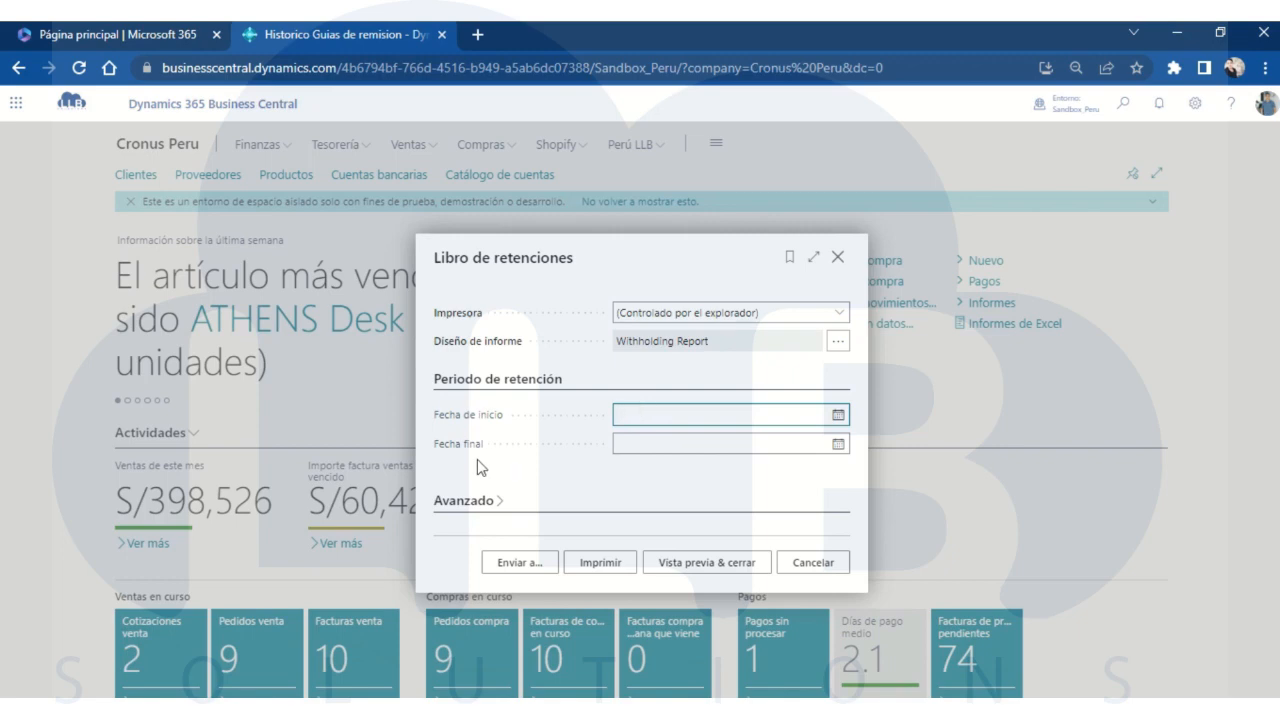
# Examine the file types available for exporting the Libro de retenciones, including Excel data only, and cancel the export
pyautogui.click(505, 564)
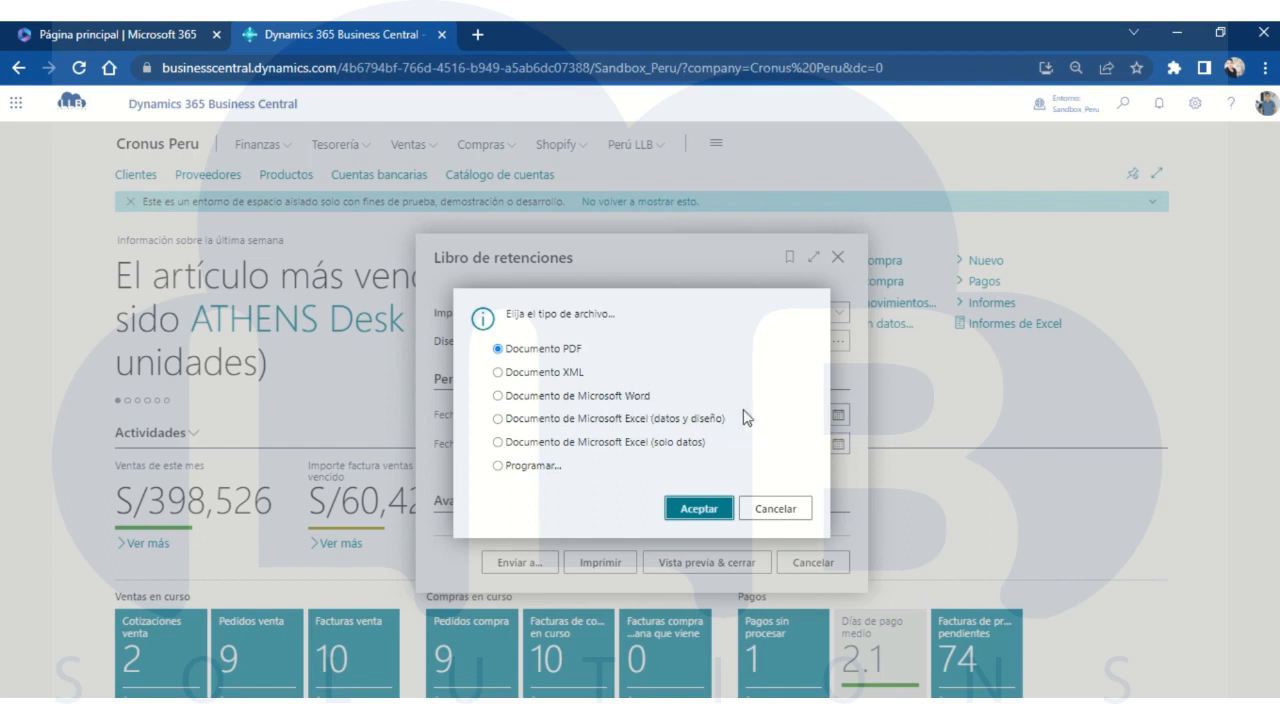
pyautogui.click(531, 444)
pyautogui.click(772, 510)
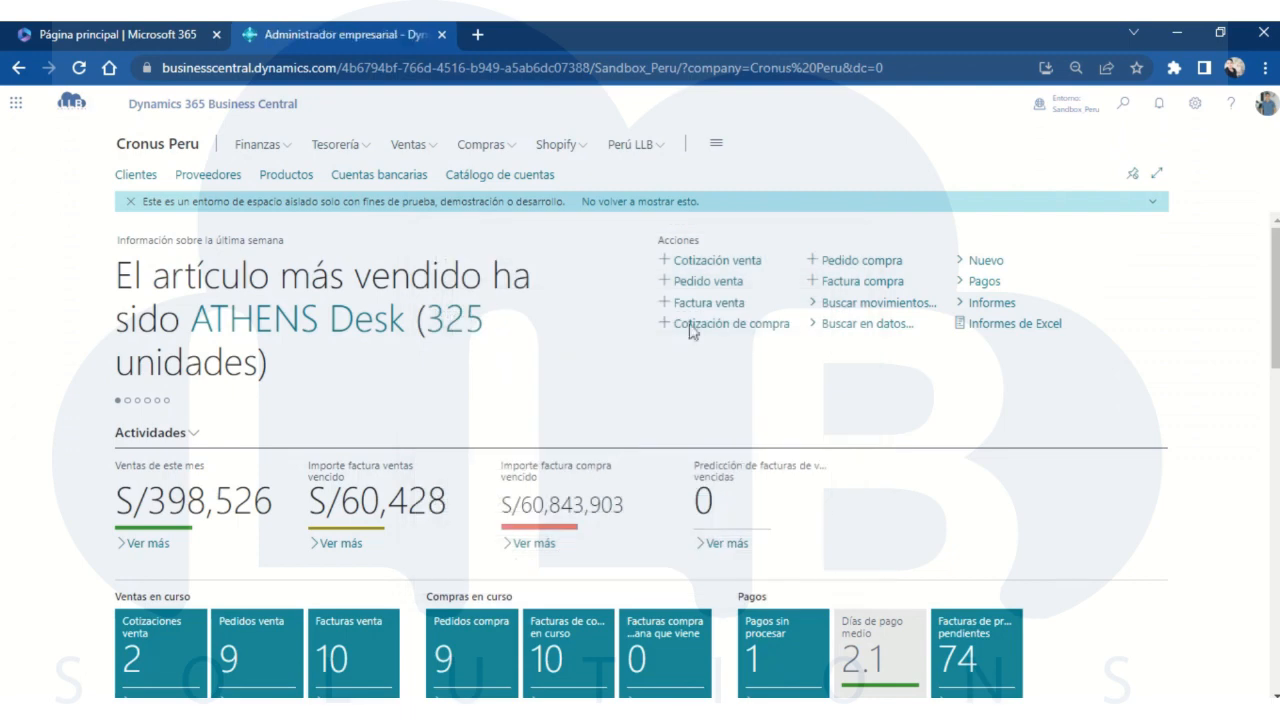
# Reopen the Libro de retenciones report and preview it with the retención period dates left blank
pyautogui.click(1123, 104)
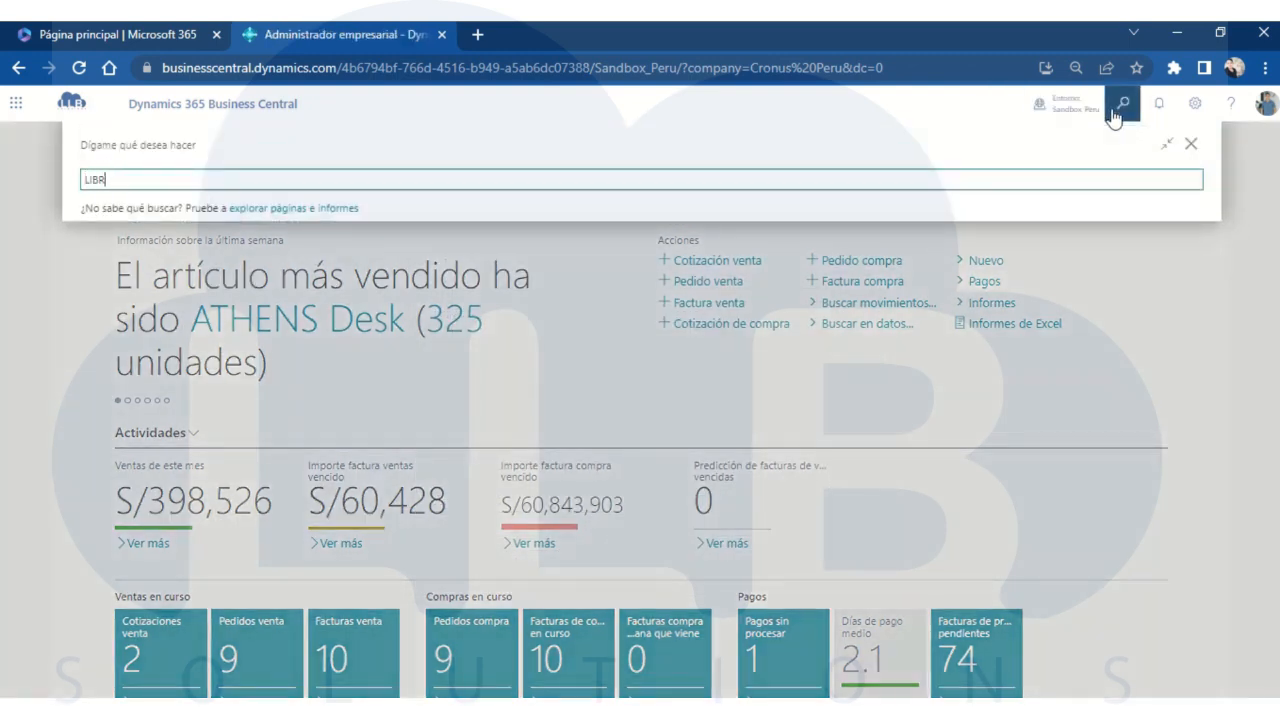
pyautogui.write('LIBRO RETEN')
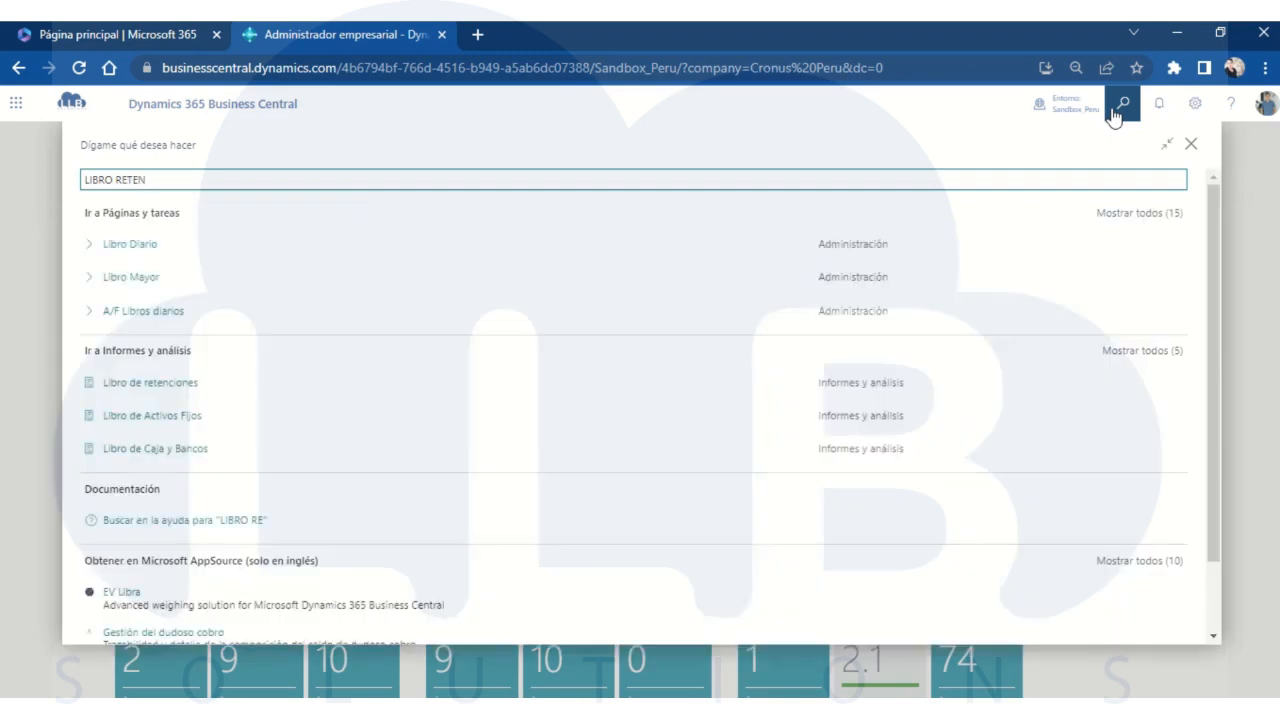
pyautogui.click(190, 252)
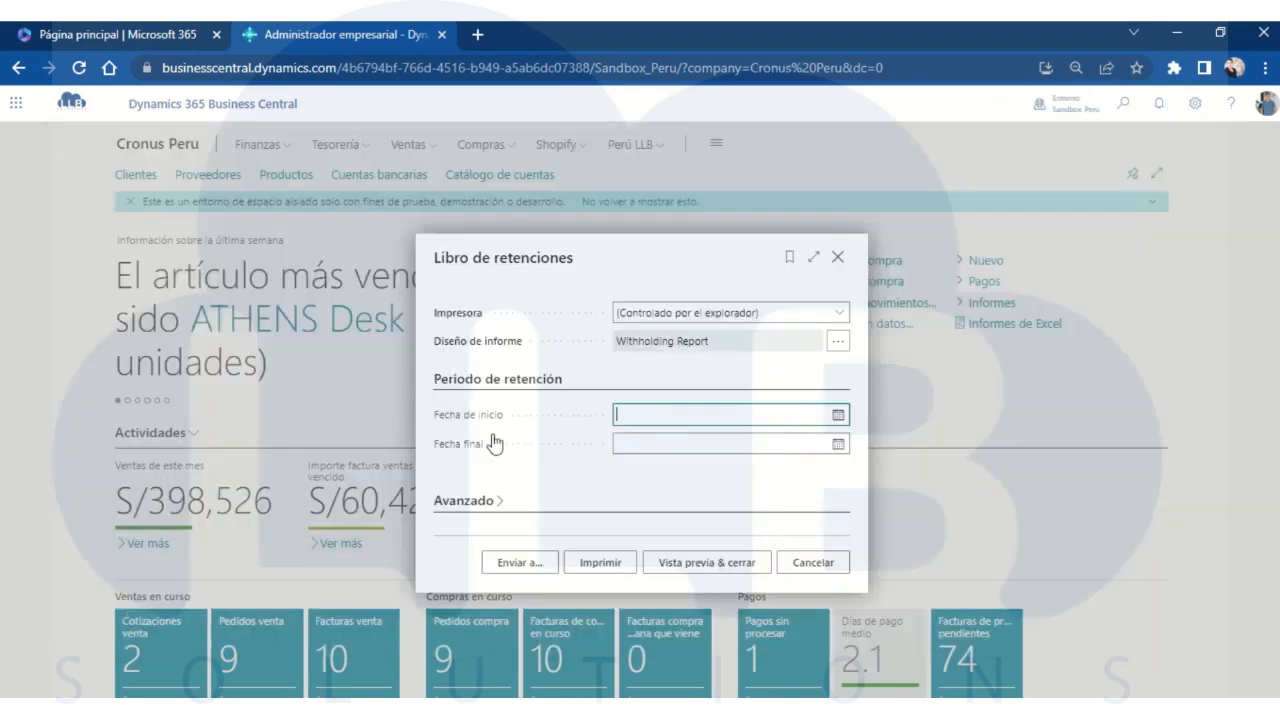
pyautogui.click(695, 560)
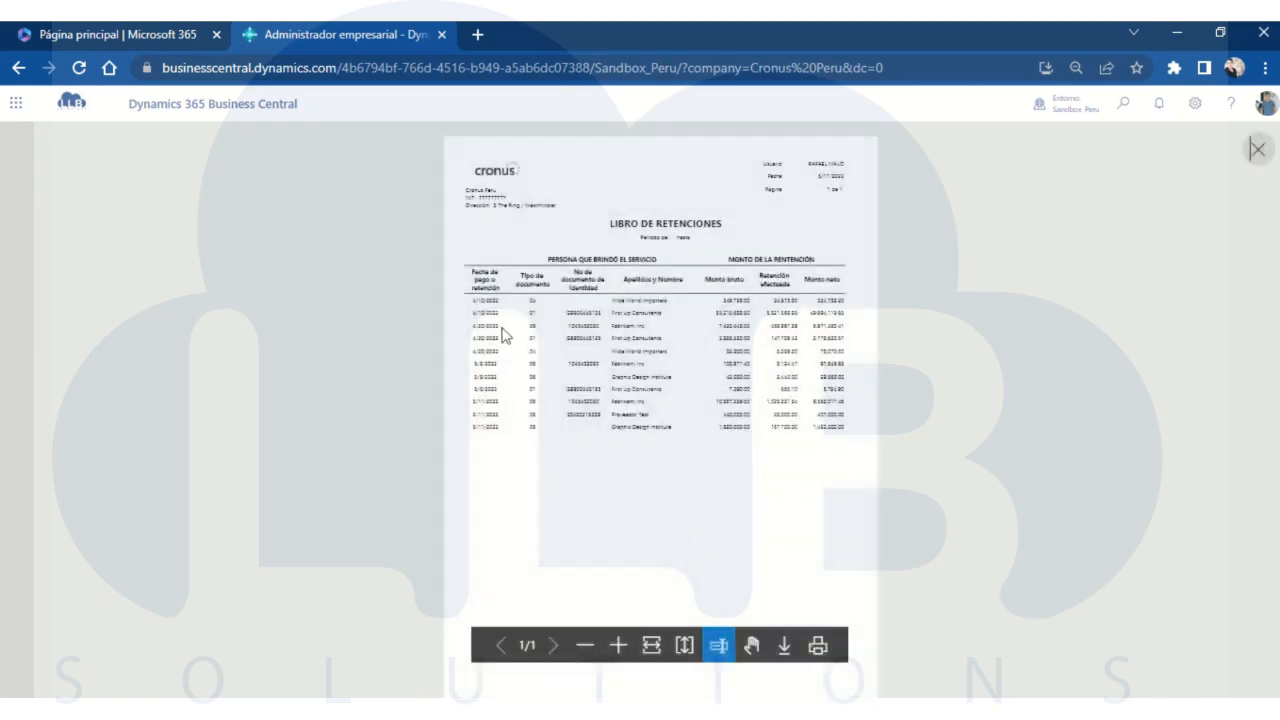
# Fit the Libro de retenciones to page width, examine its suppliers and gross, withheld and net amounts, and close the preview
pyautogui.click(651, 645)
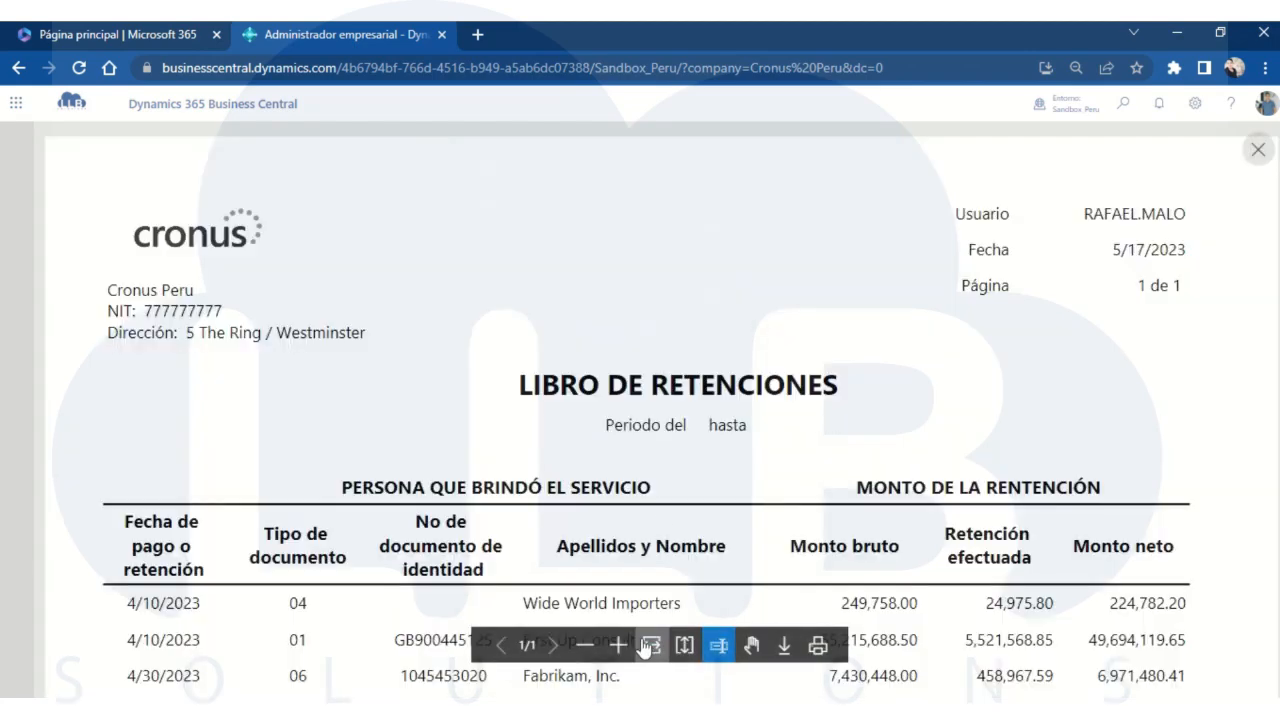
pyautogui.scroll(-3, 657, 380)
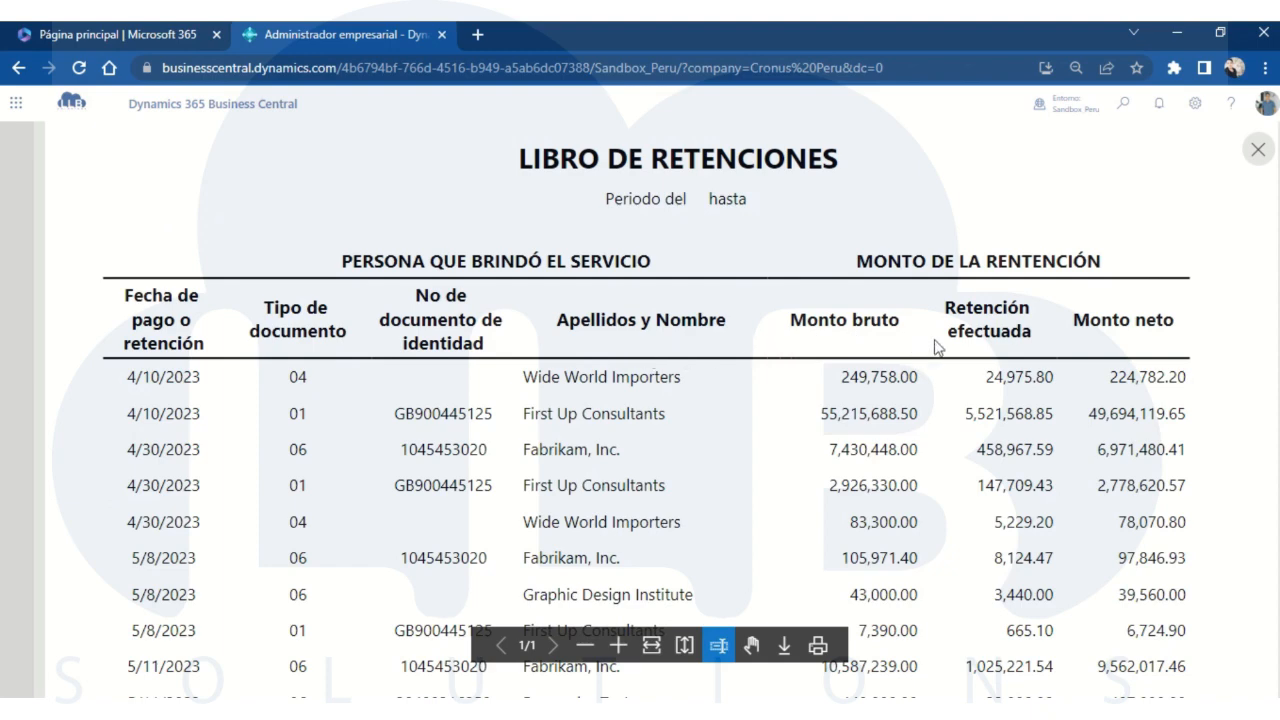
pyautogui.click(1258, 149)
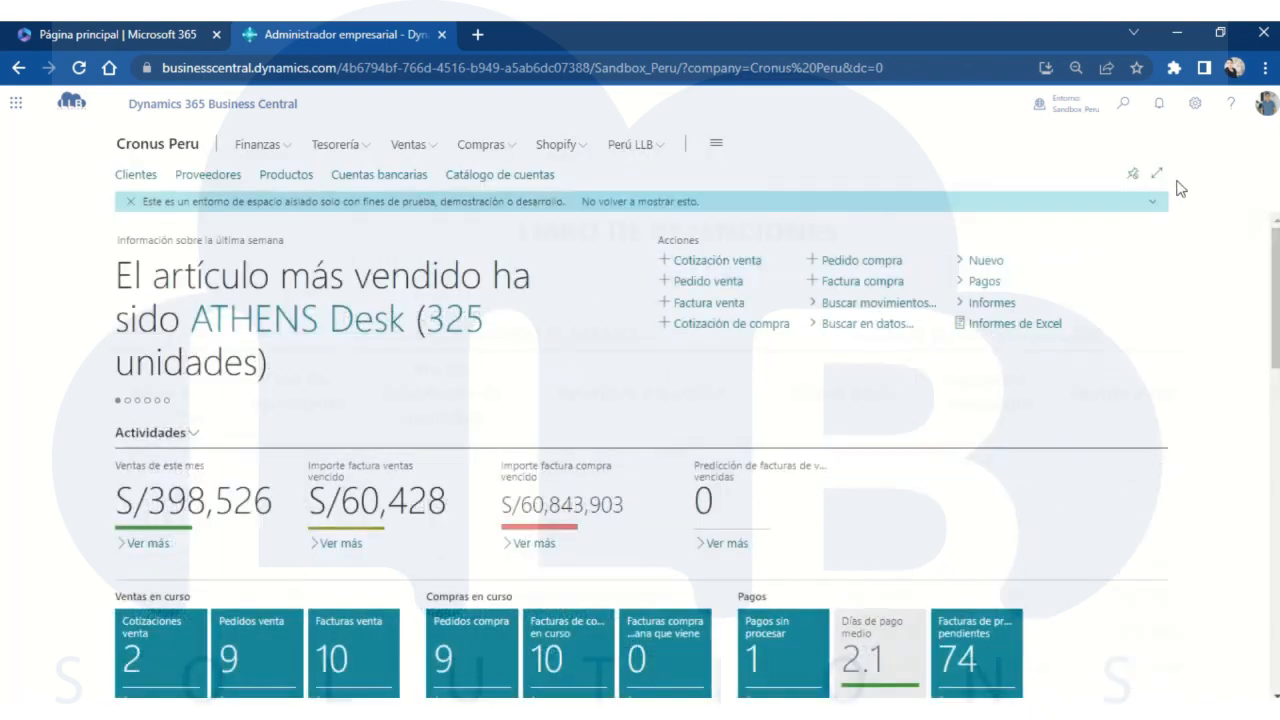
# Search for "INVENTARIO VALOR" and open the Inventario Valorizado report
pyautogui.click(1123, 104)
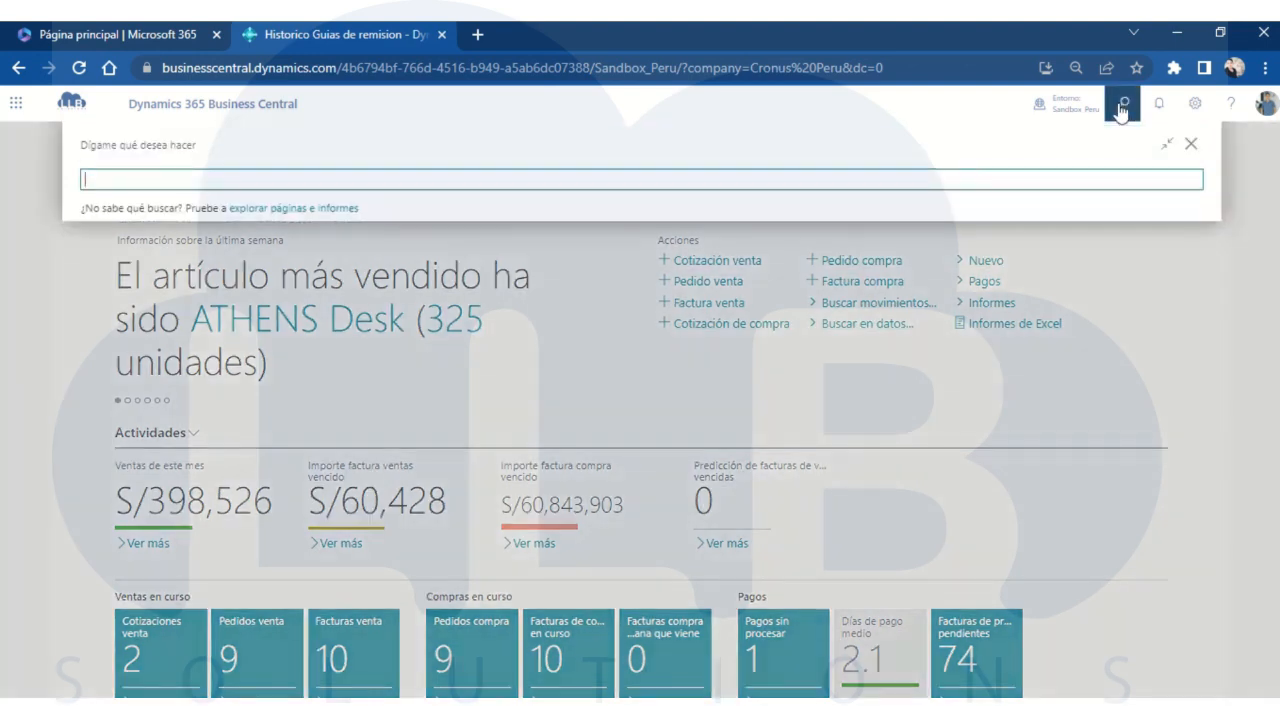
pyautogui.write('INVENTARIO VALOR')
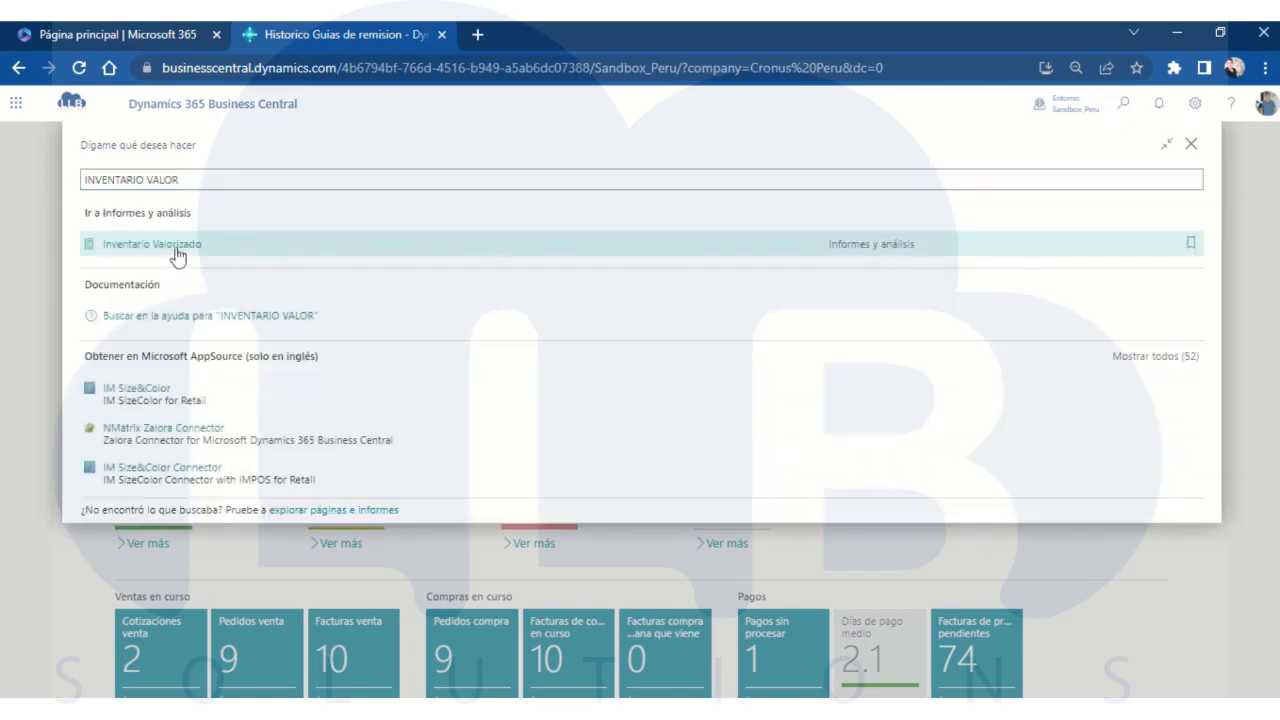
pyautogui.click(175, 250)
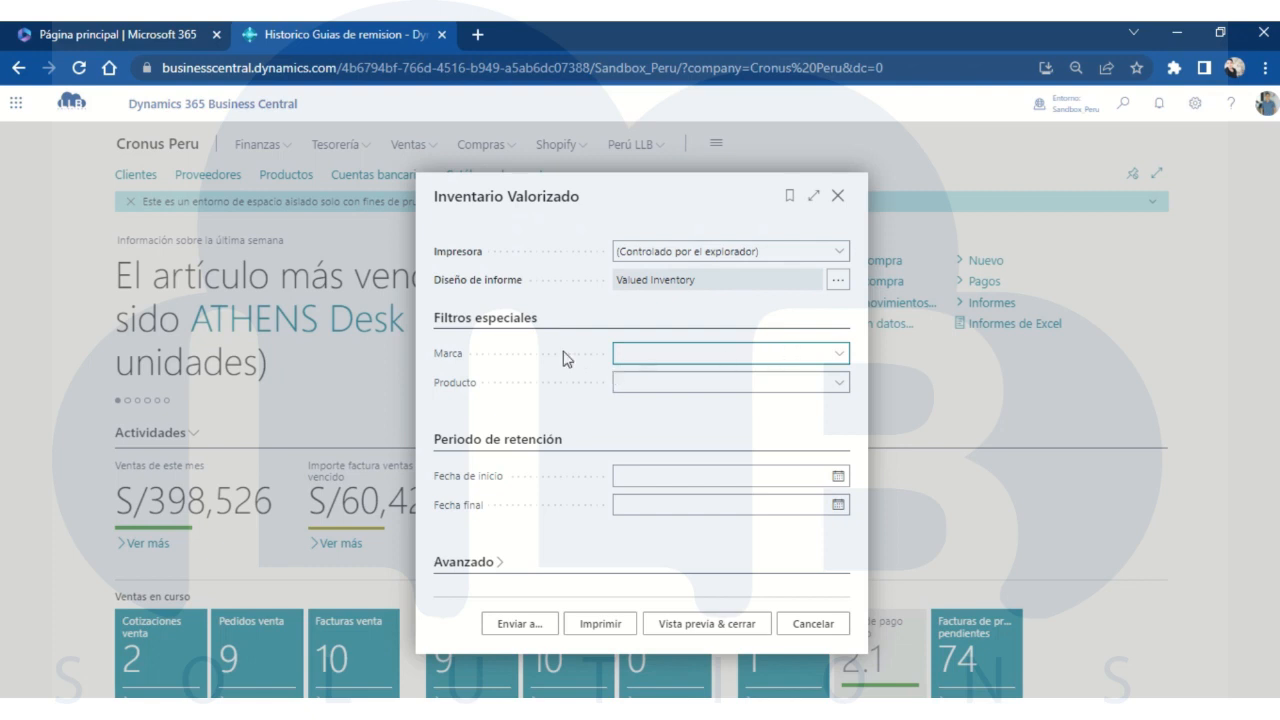
# Examine the choices offered by the Marca and Producto filters of Inventario Valorizado, leaving both filters blank
pyautogui.click(840, 354)
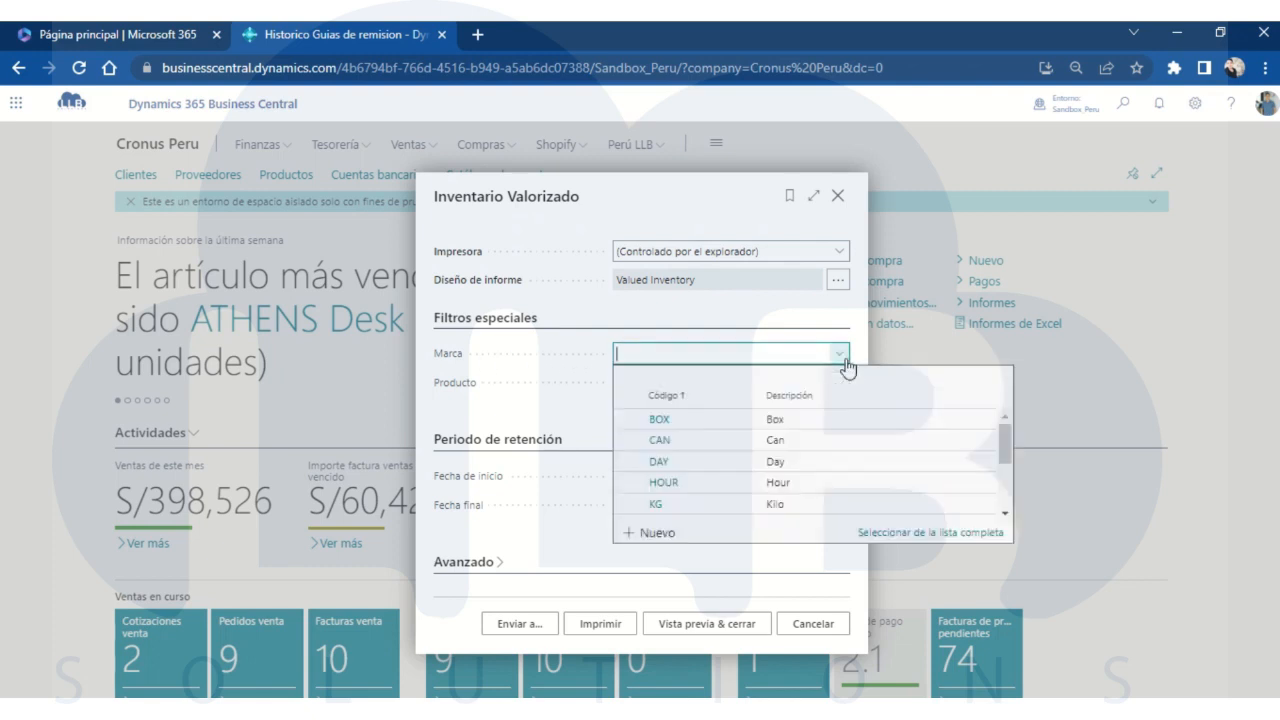
pyautogui.scroll(-3, 687, 457)
pyautogui.scroll(3, 687, 457)
pyautogui.click(577, 384)
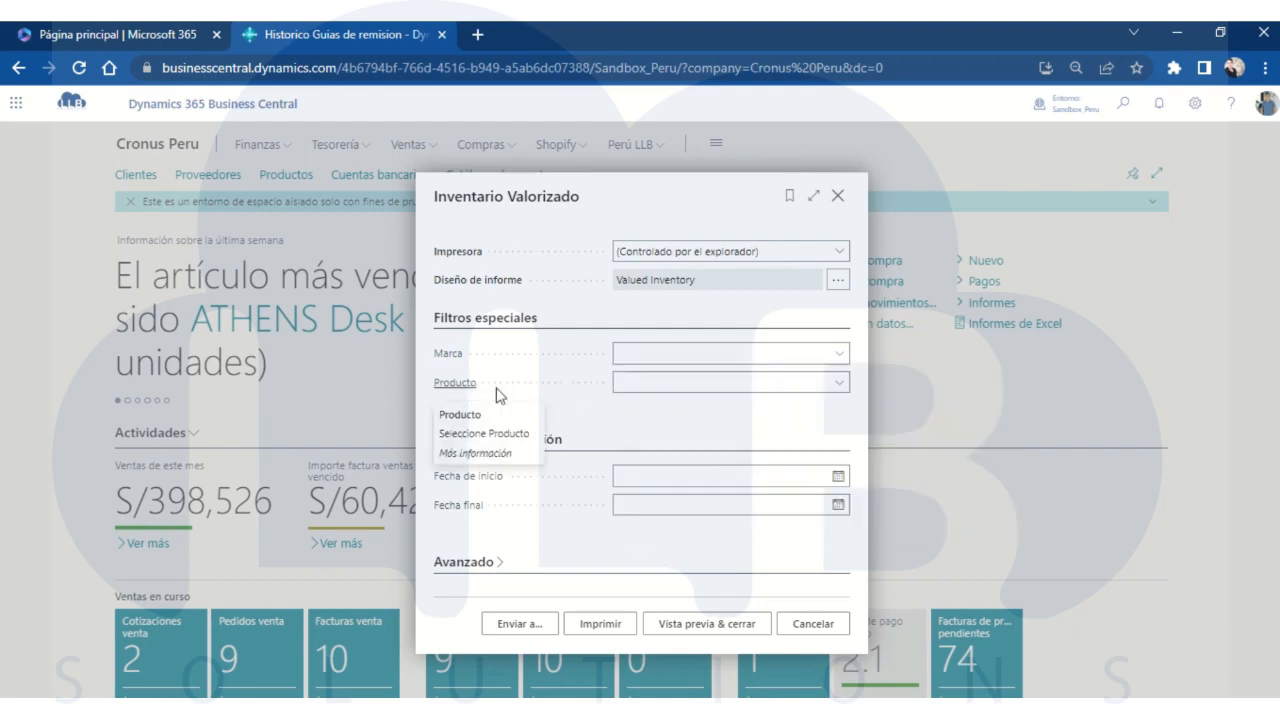
pyautogui.click(830, 379)
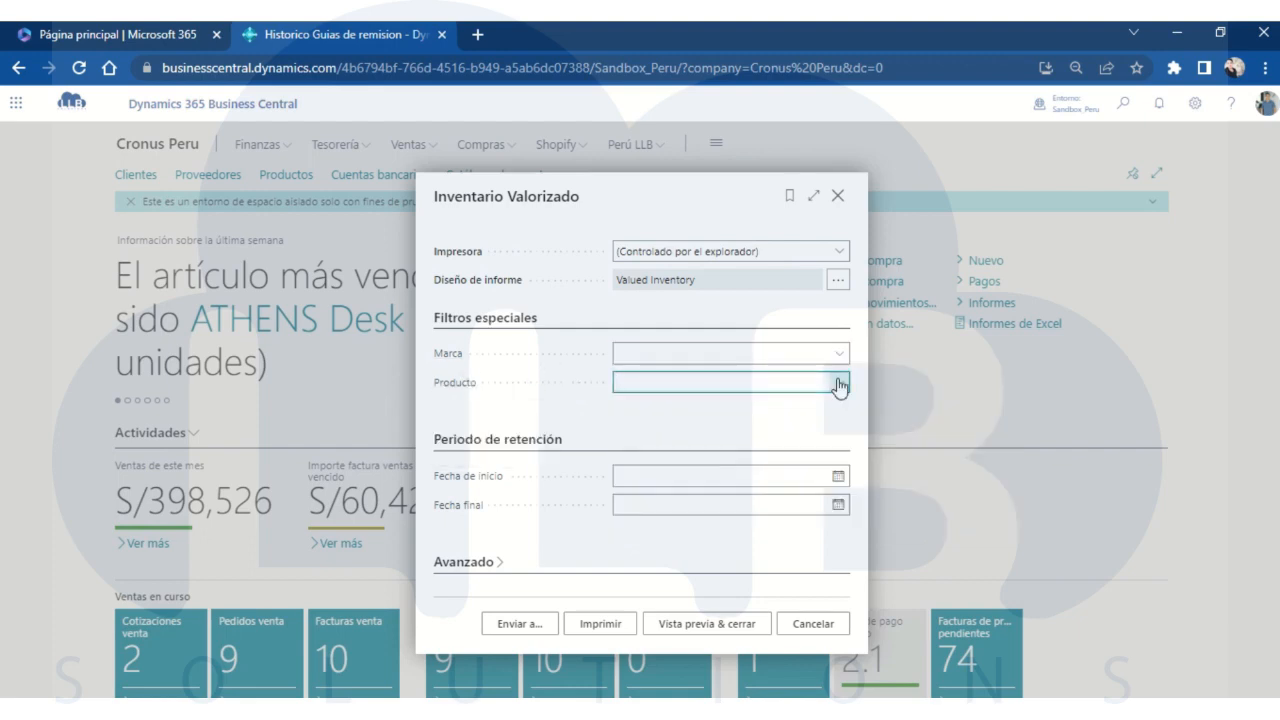
pyautogui.click(838, 388)
pyautogui.scroll(-4, 745, 488)
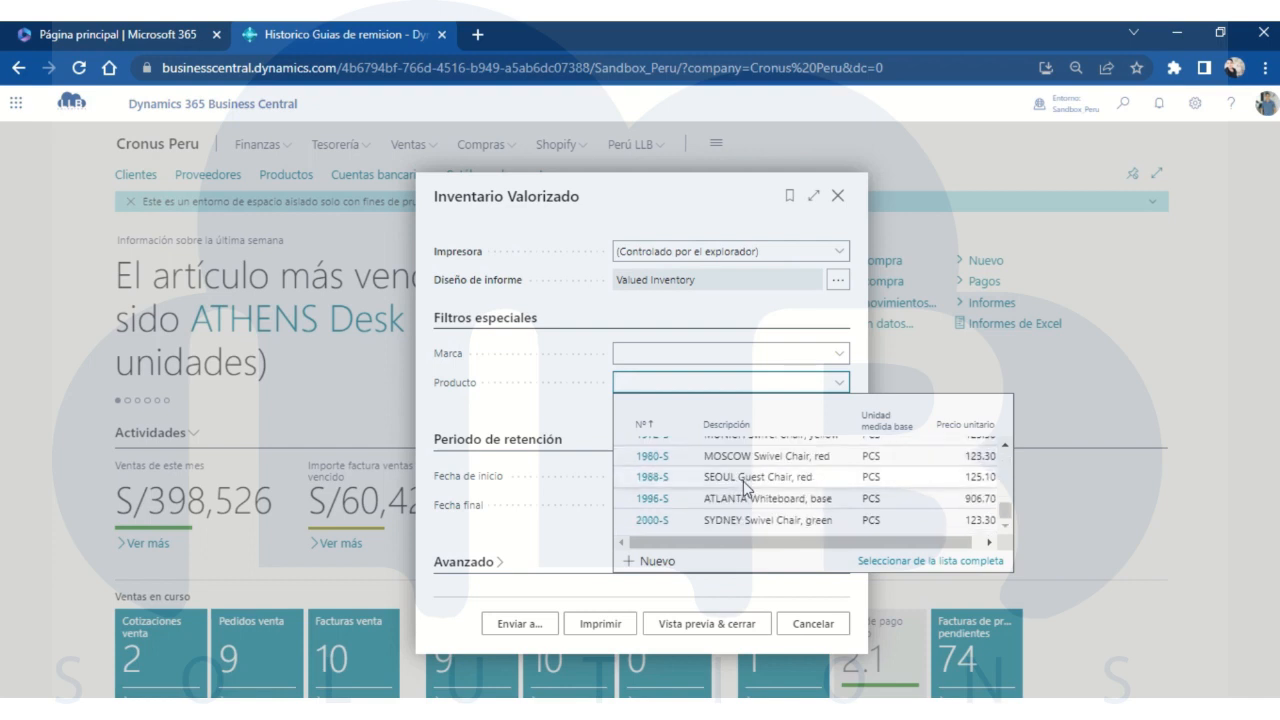
pyautogui.scroll(4, 745, 488)
pyautogui.click(546, 306)
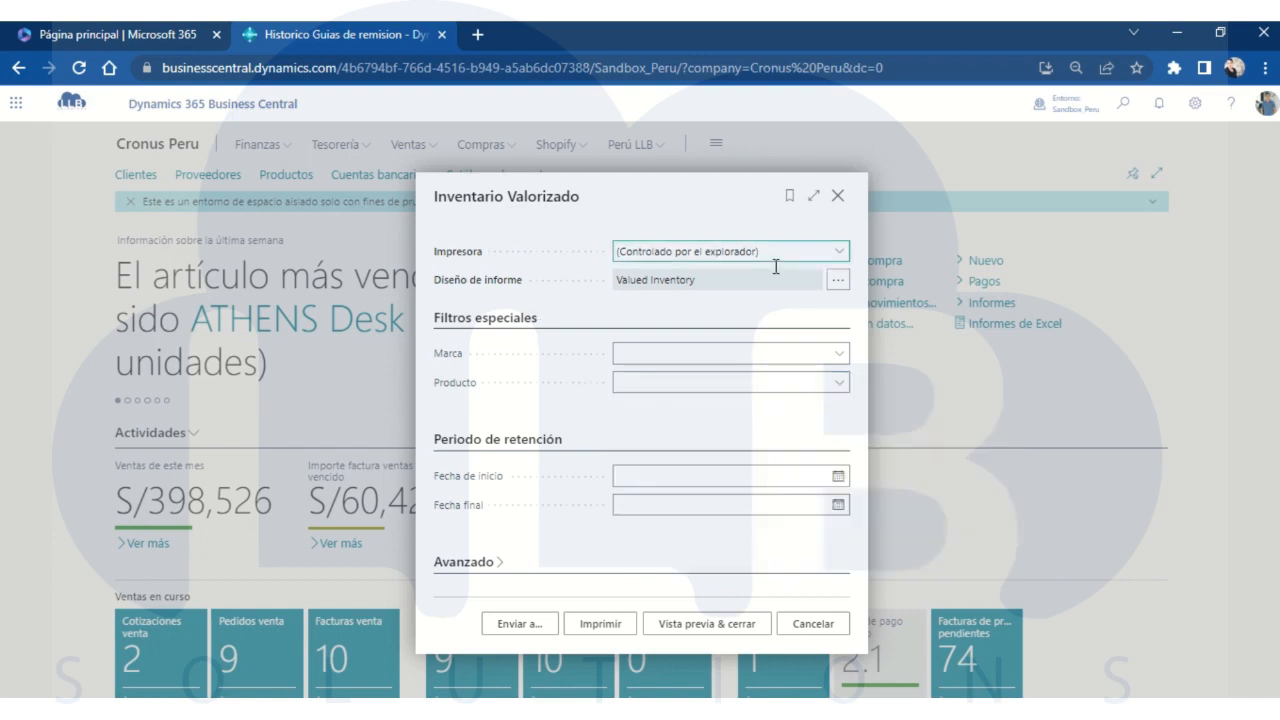
# Preview the Inventario Valorizado report without filters or dates and fit it to page width
pyautogui.click(678, 474)
pyautogui.click(689, 624)
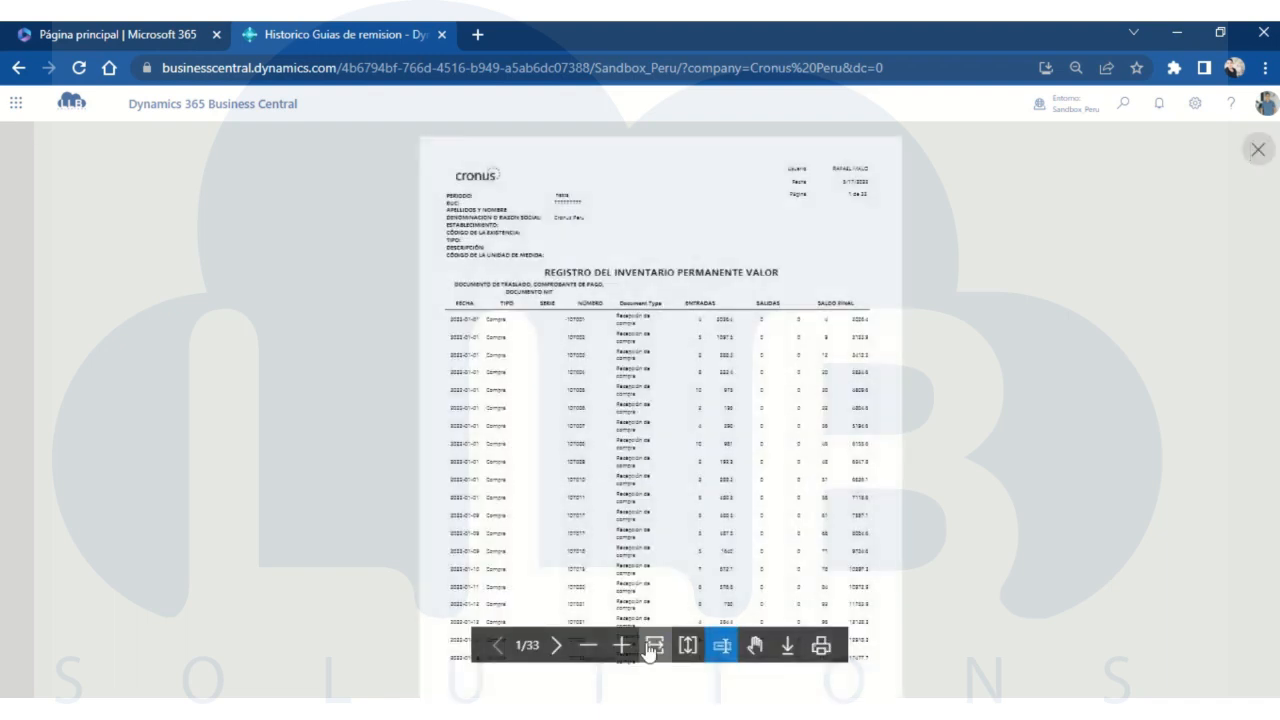
pyautogui.click(650, 646)
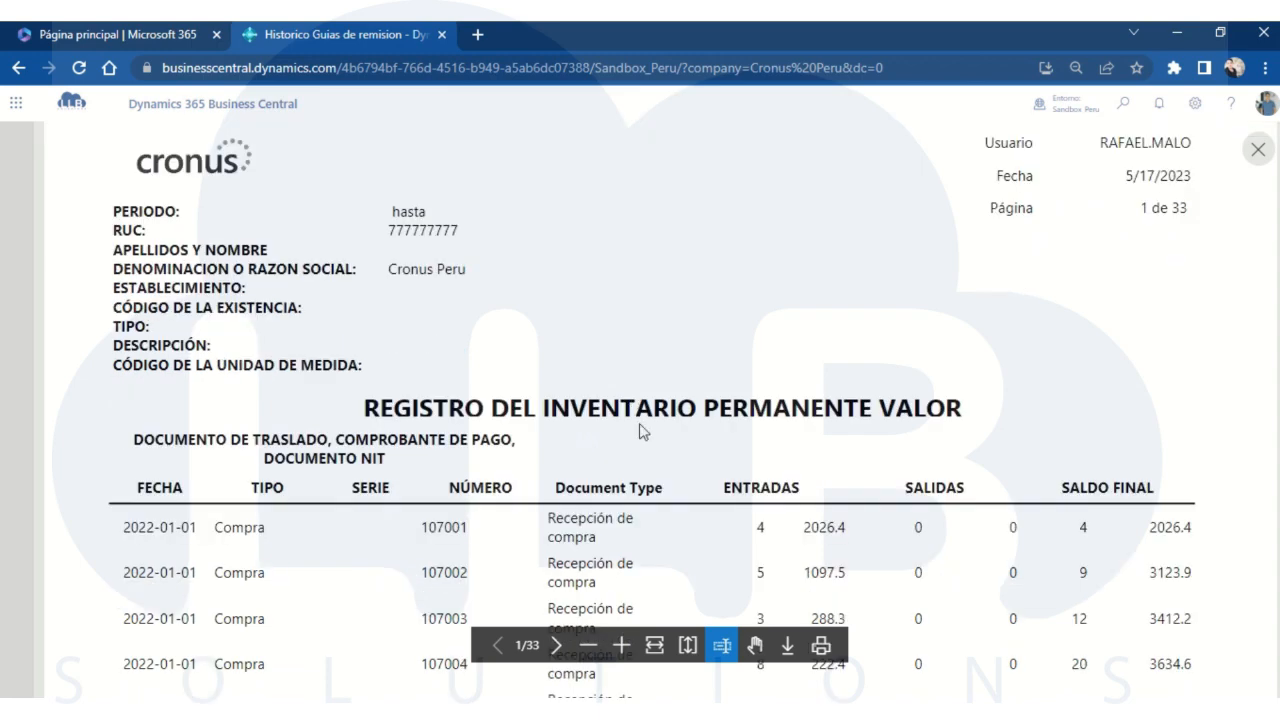
# Examine the permanent inventory register's document types, numbers, entradas, salidas and saldo final columns, and close the preview
pyautogui.scroll(-2, 864, 417)
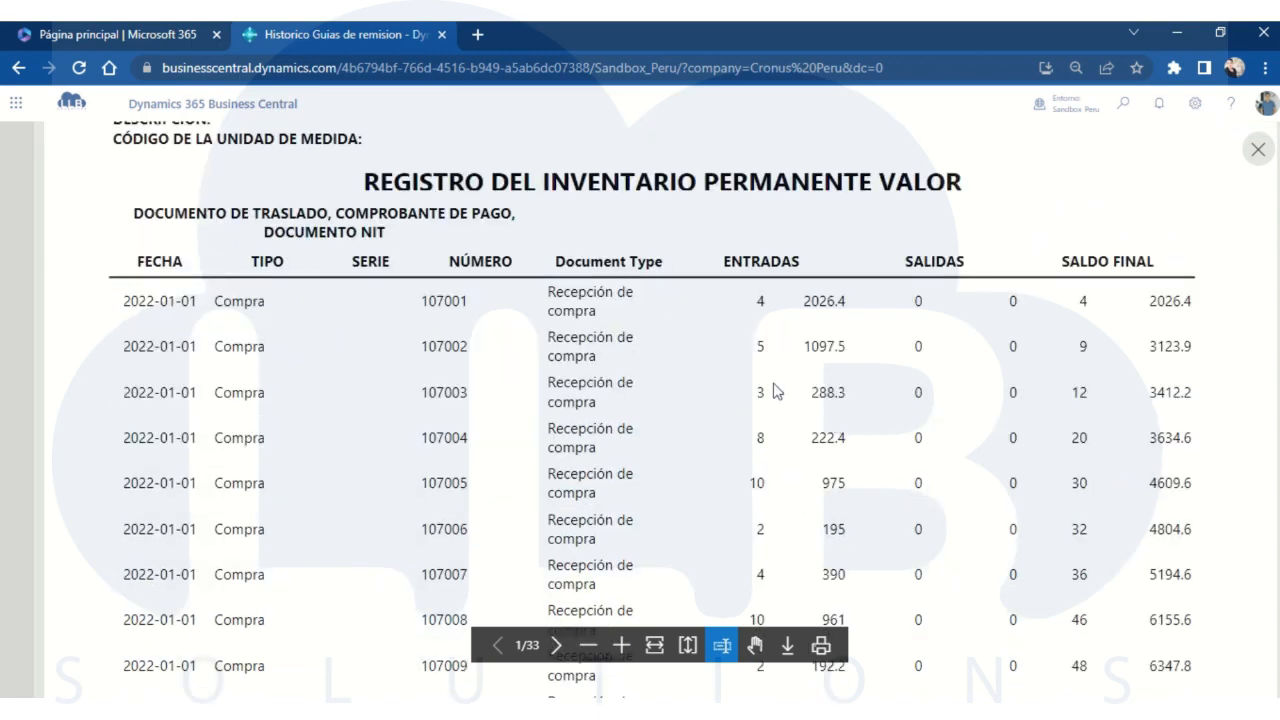
pyautogui.doubleClick(220, 303)
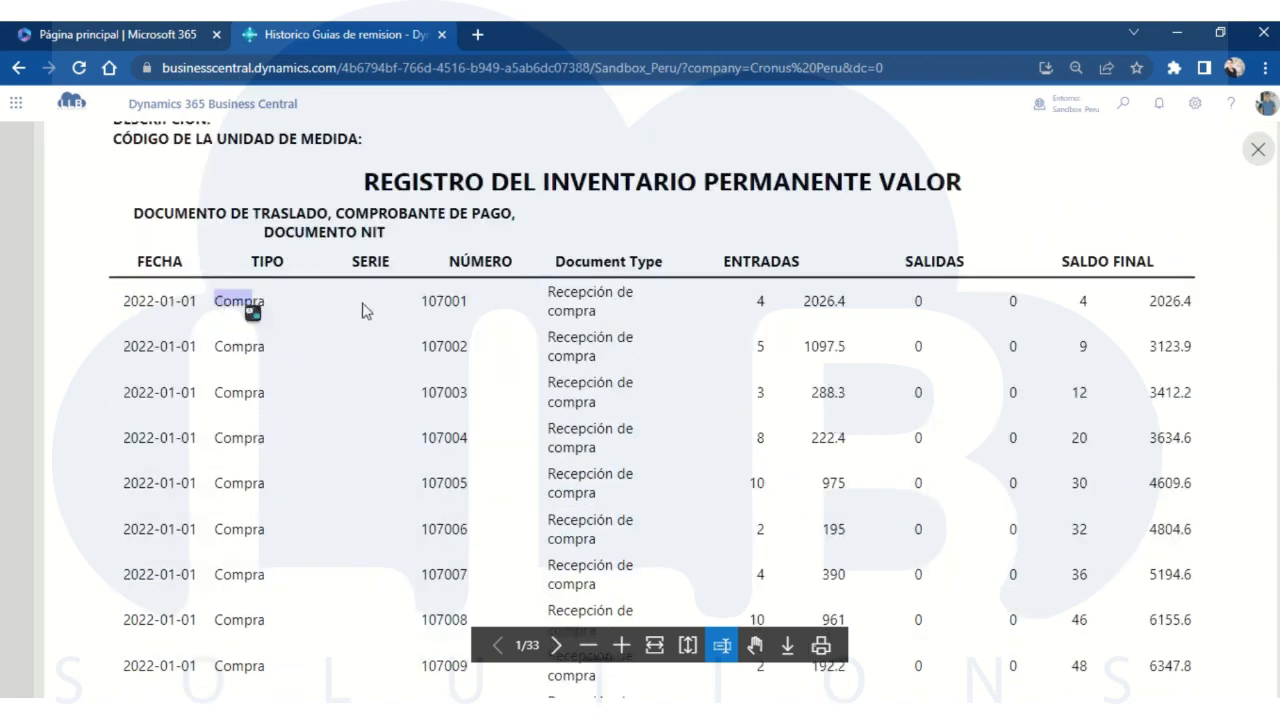
pyautogui.moveTo(443, 292); pyautogui.dragTo(460, 296)
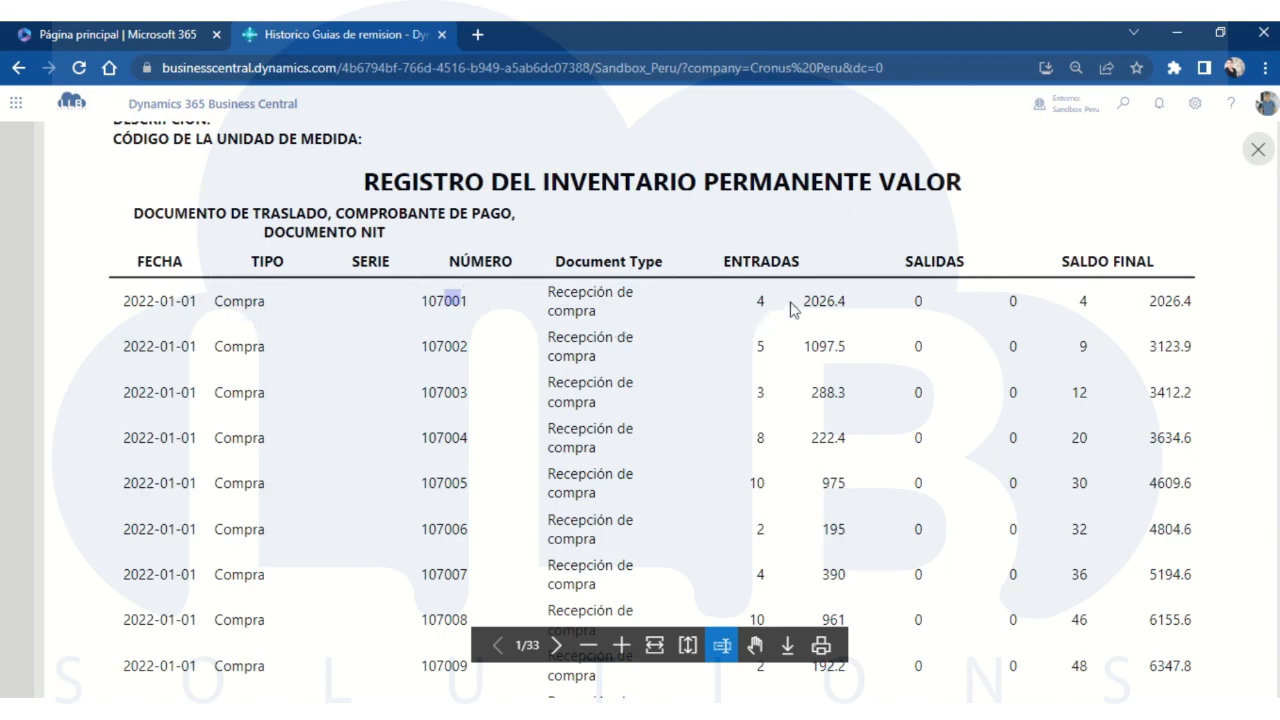
pyautogui.scroll(-3, 894, 457)
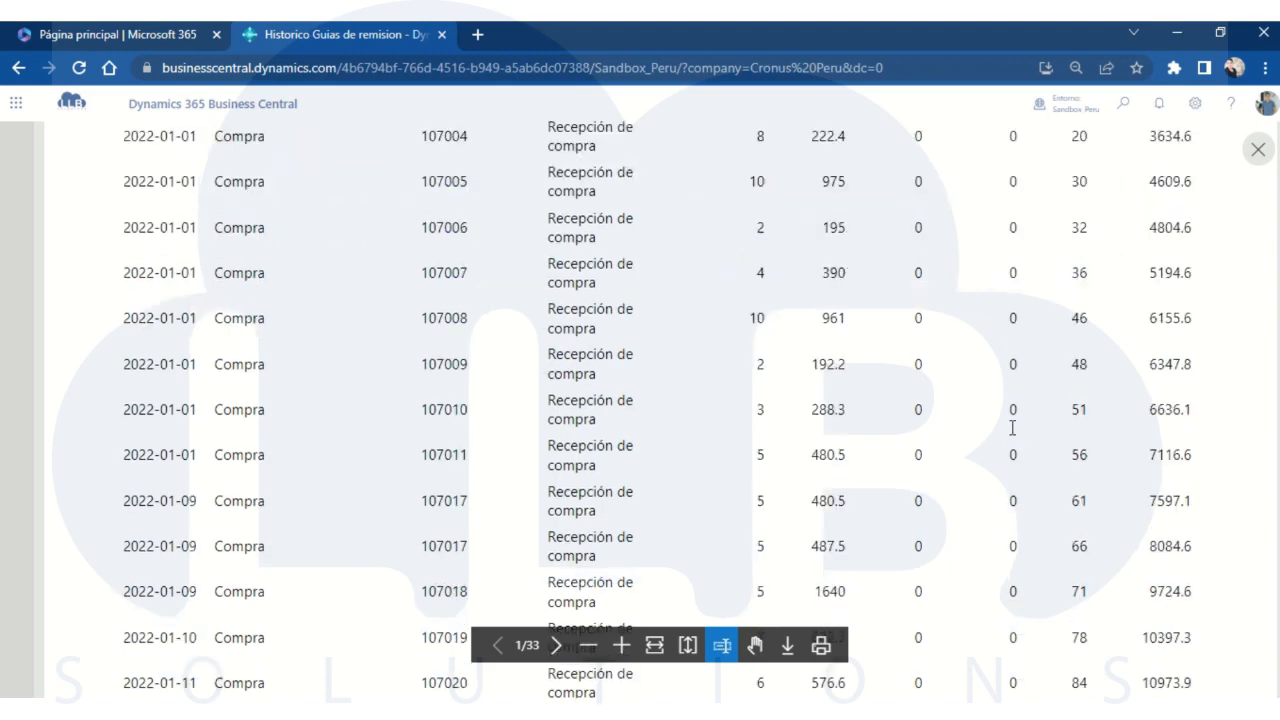
pyautogui.scroll(6, 894, 457)
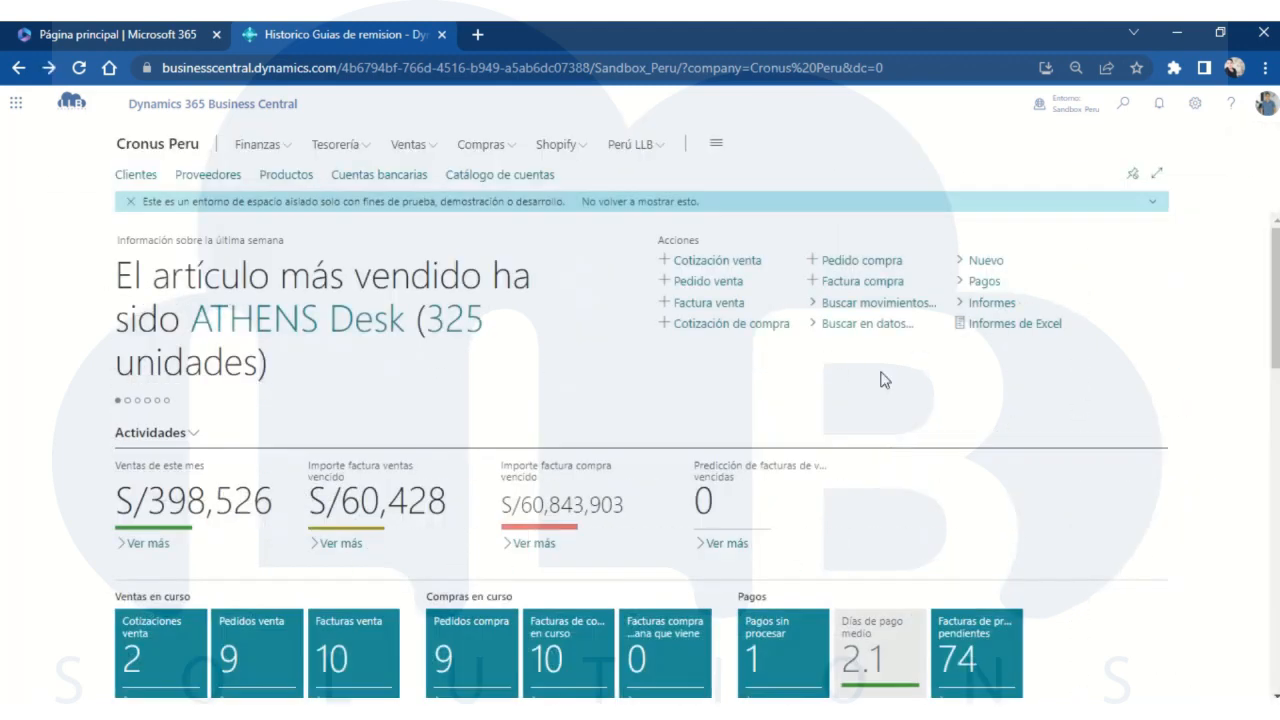
# Search for "LIBRO COMPR", preview the Libro de compras detallado without date filters, examine it and close the preview
pyautogui.click(1121, 106)
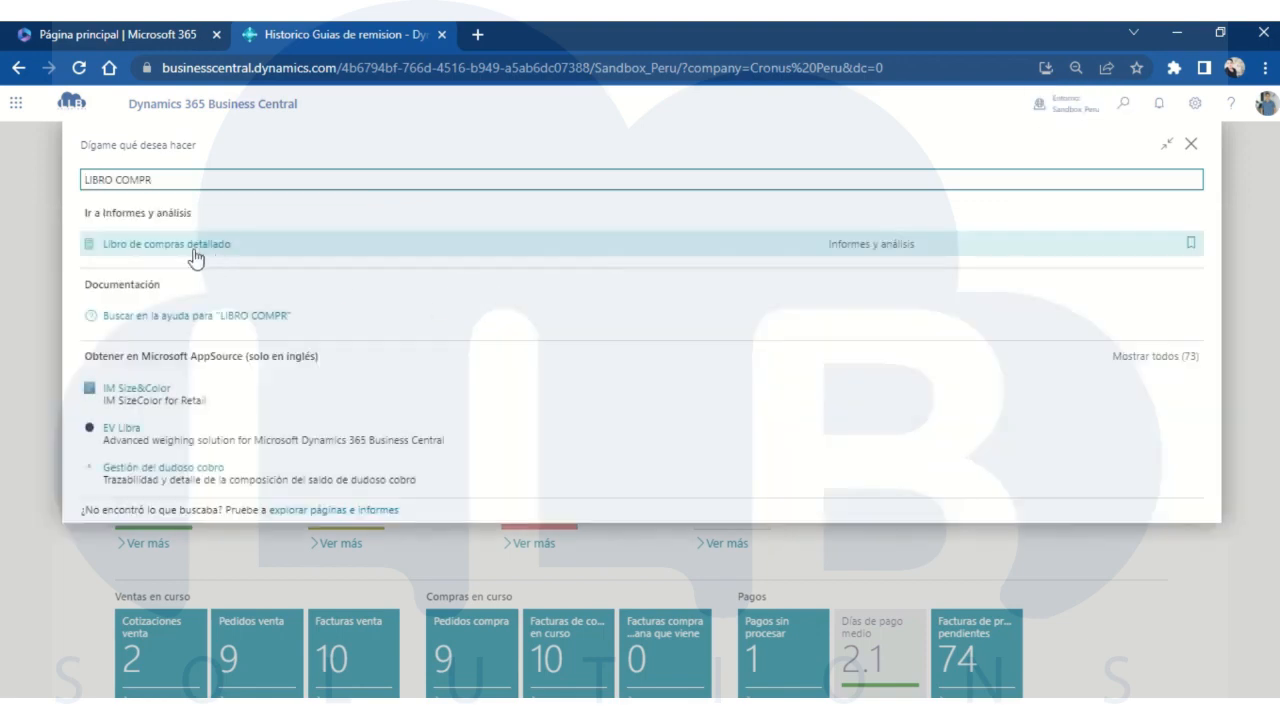
pyautogui.click(237, 250)
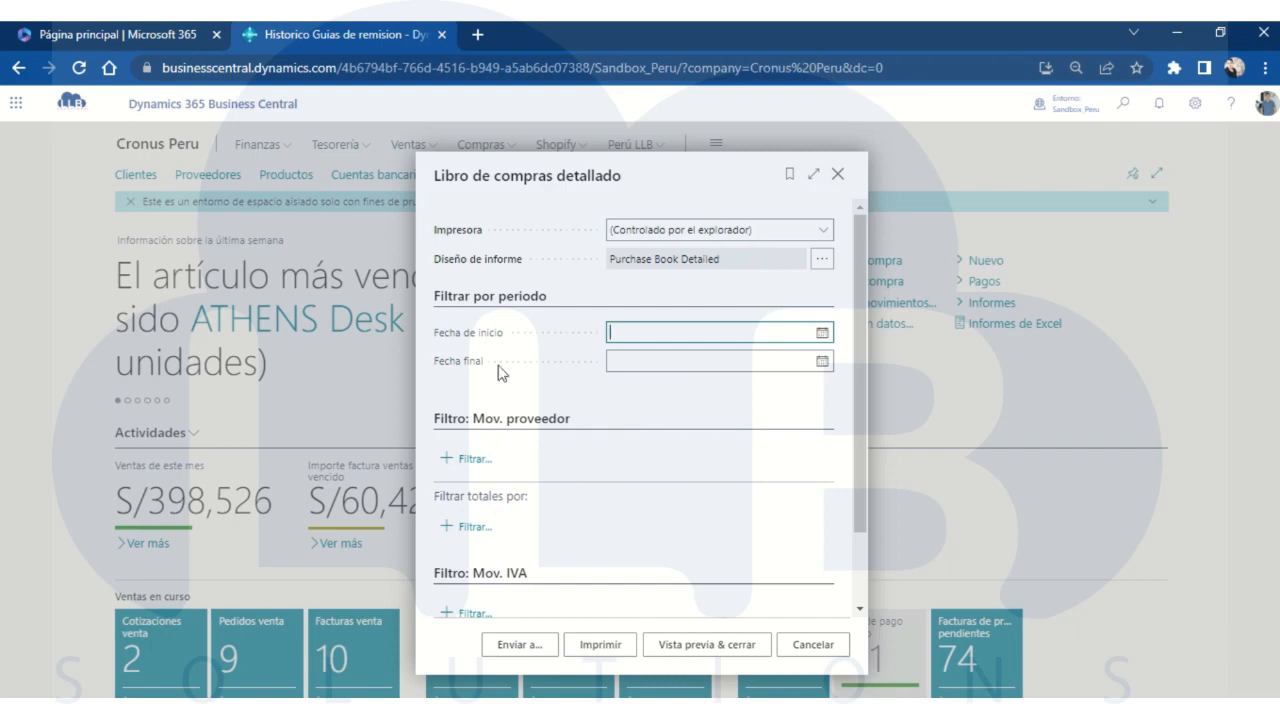
pyautogui.click(665, 643)
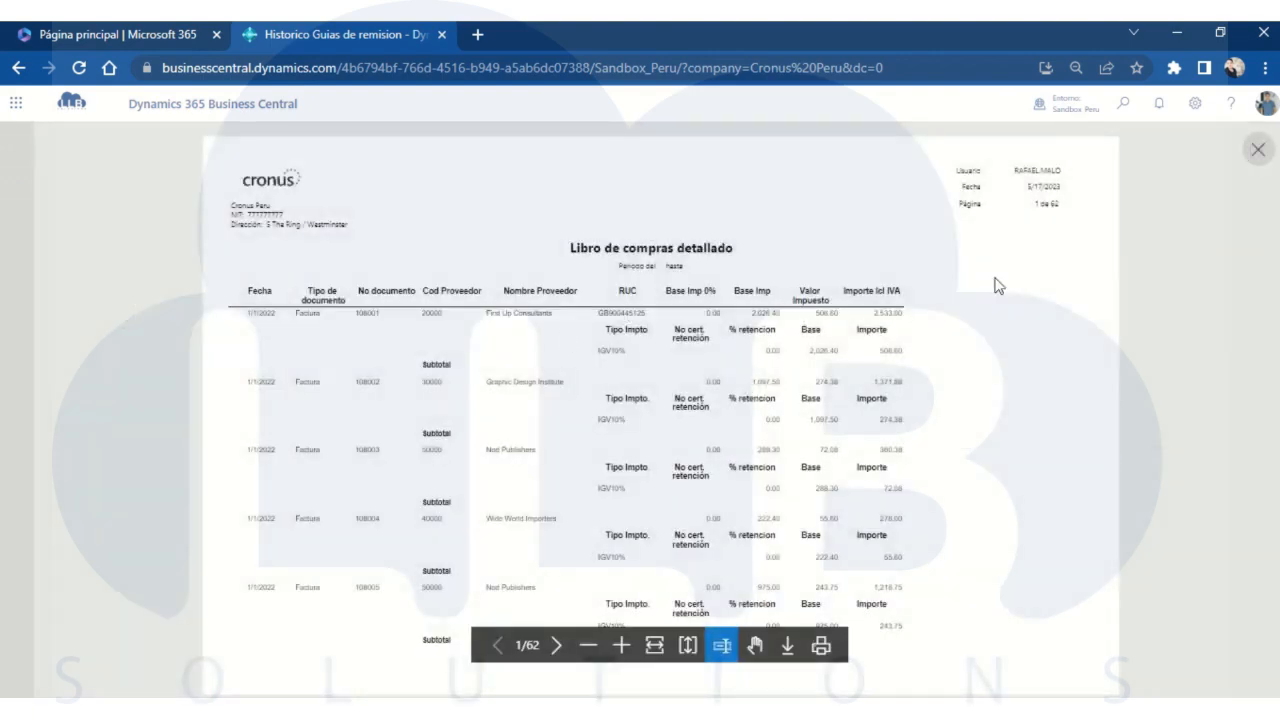
pyautogui.click(1257, 149)
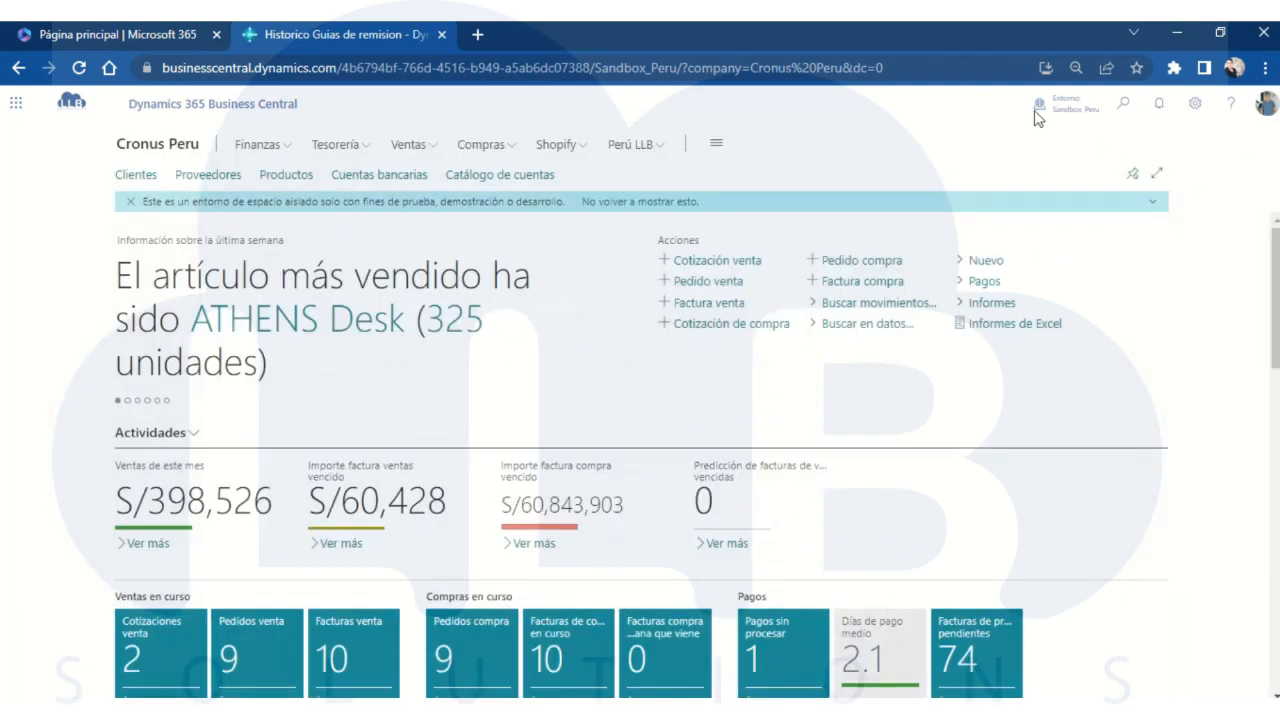
# Search for "LIBRO VENTAS", preview the Libro de ventas detallado without date filters, examine it and close the preview
pyautogui.click(1125, 110)
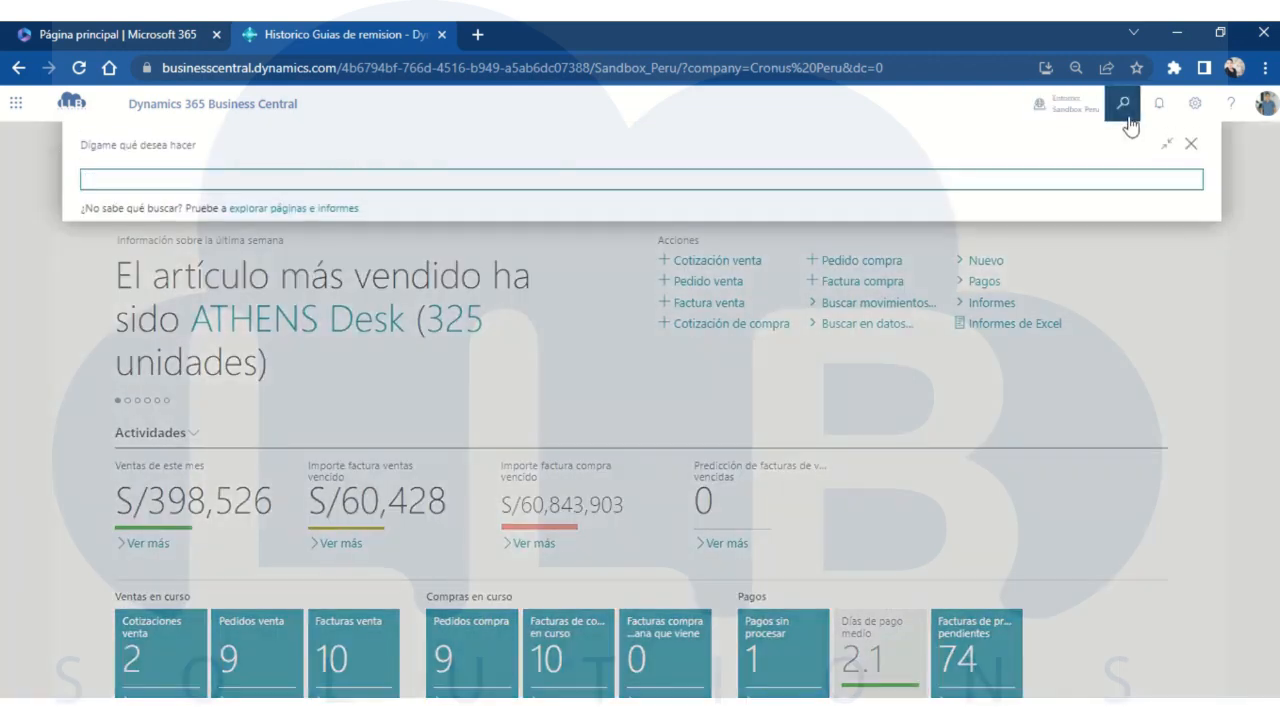
pyautogui.write('LIBRO VENTAS')
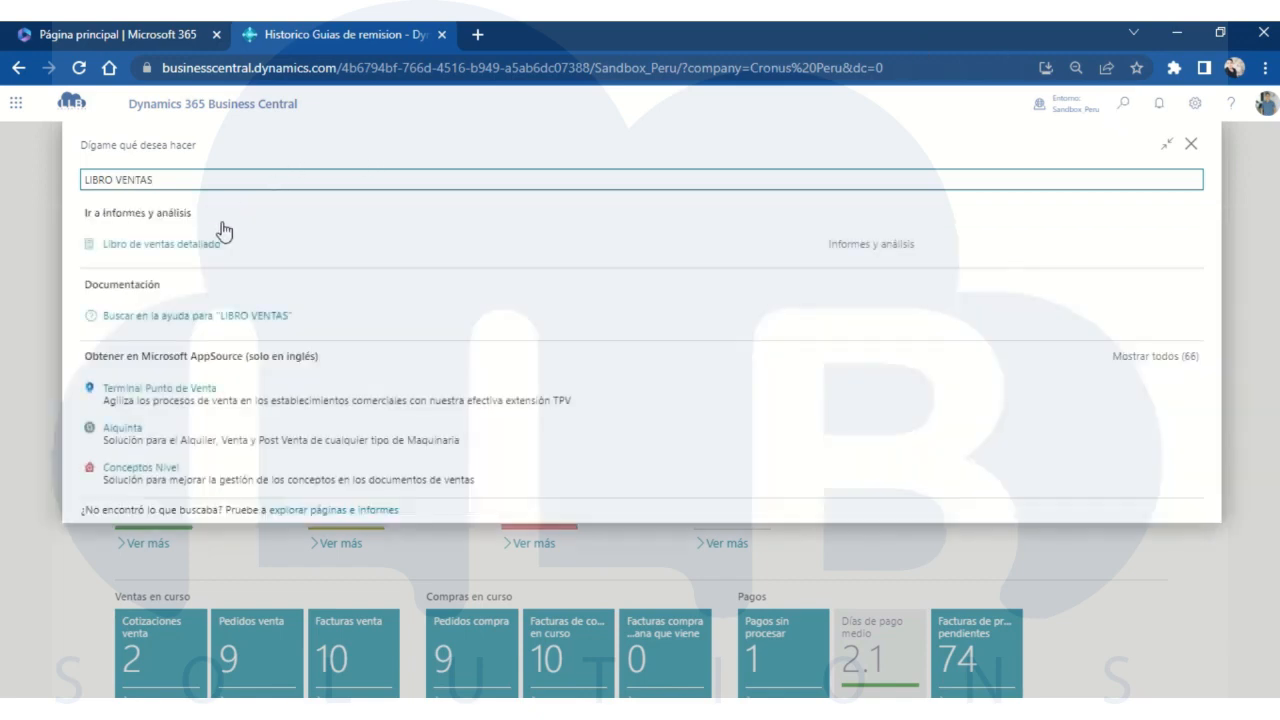
pyautogui.click(207, 244)
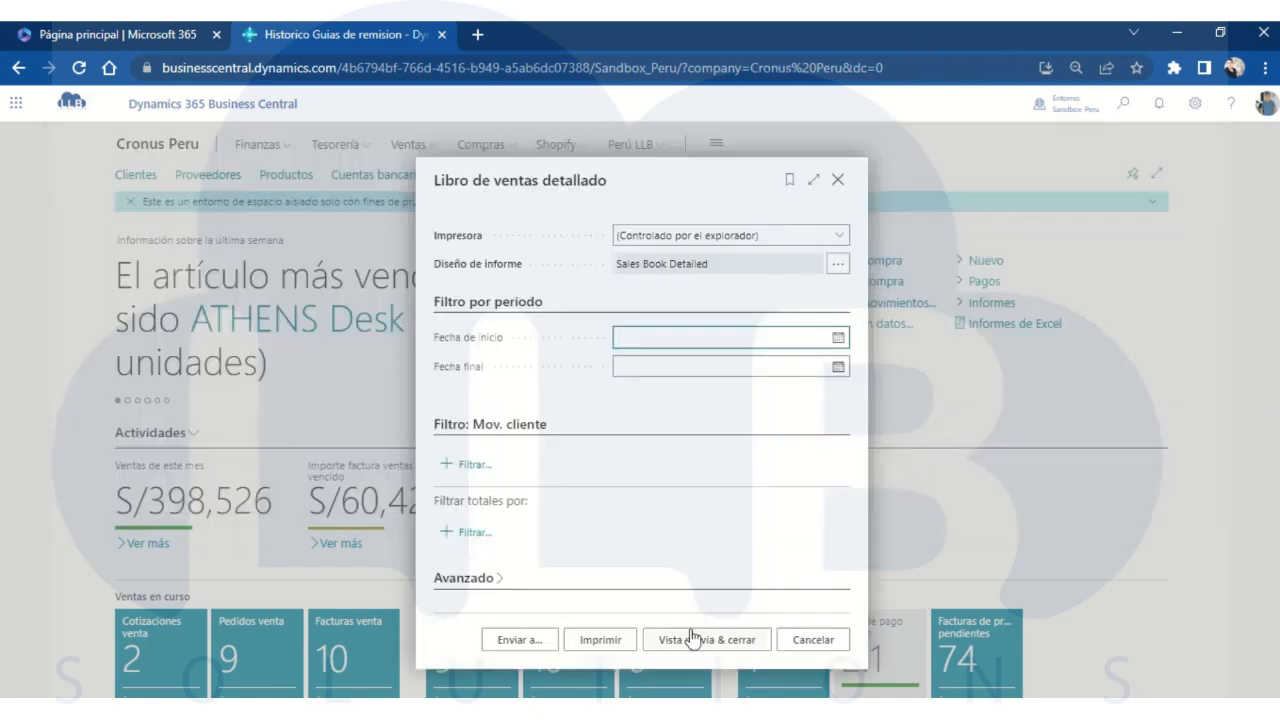
pyautogui.click(691, 646)
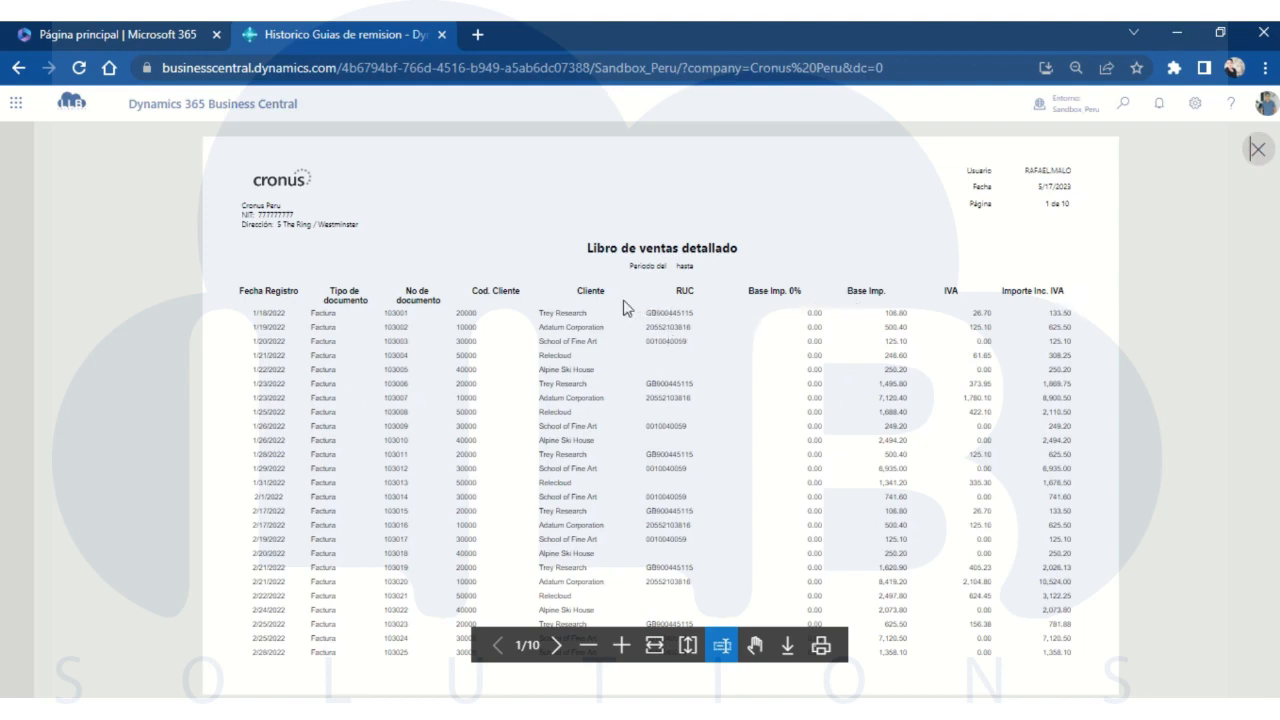
pyautogui.scroll(-1, 596, 306)
pyautogui.press('Escape')
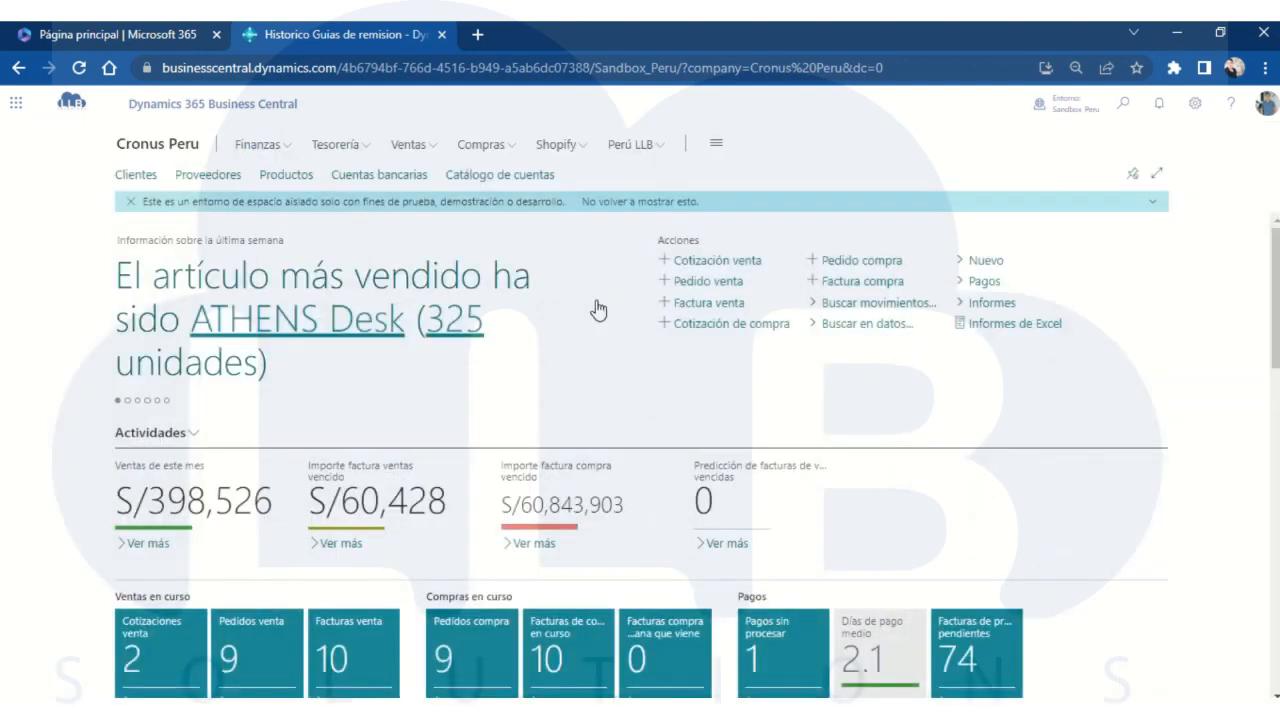
# Search for "LIBRO MAY", preview the Libro Mayor without dates or account filter, and close the preview
pyautogui.click(1124, 106)
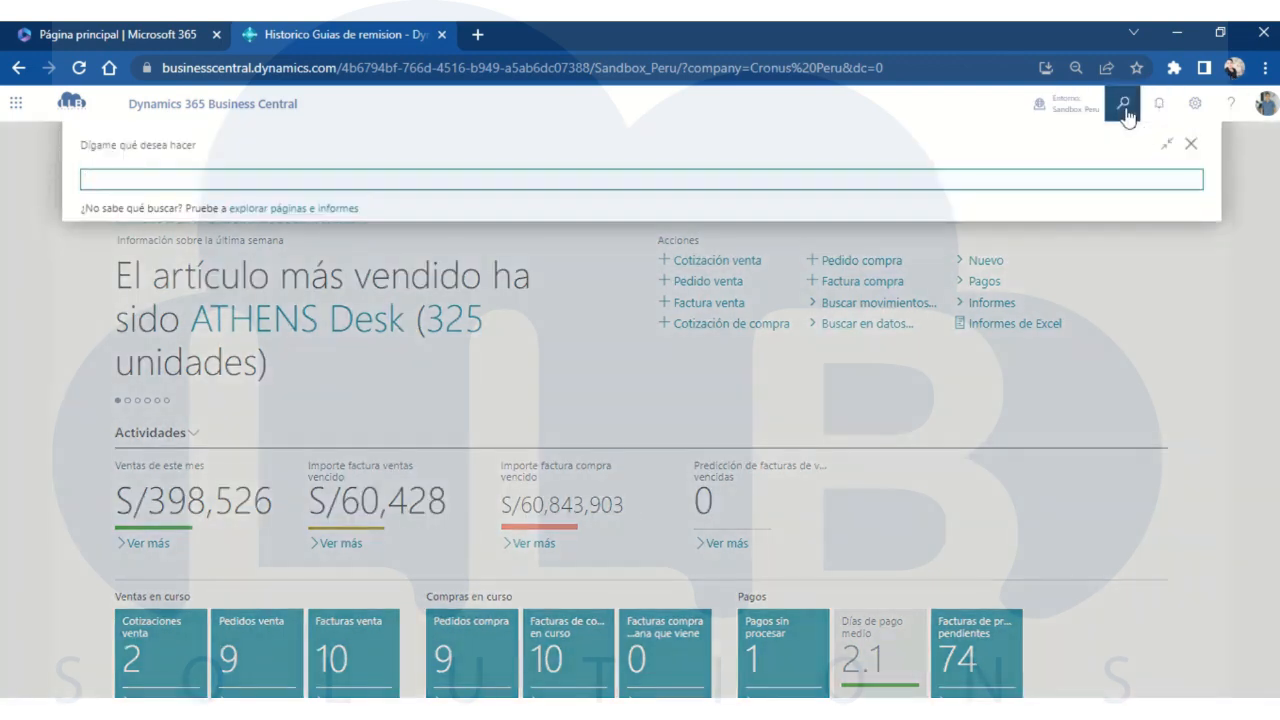
pyautogui.write('LIBRO MAY')
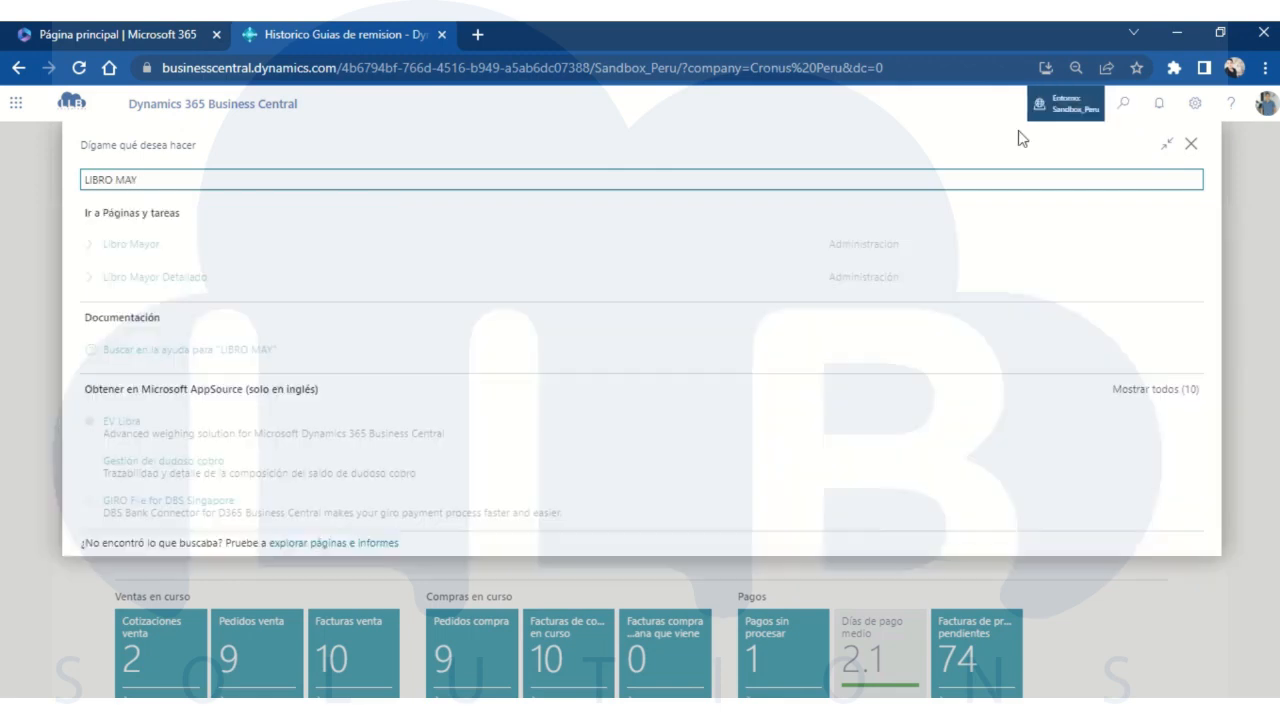
pyautogui.click(145, 263)
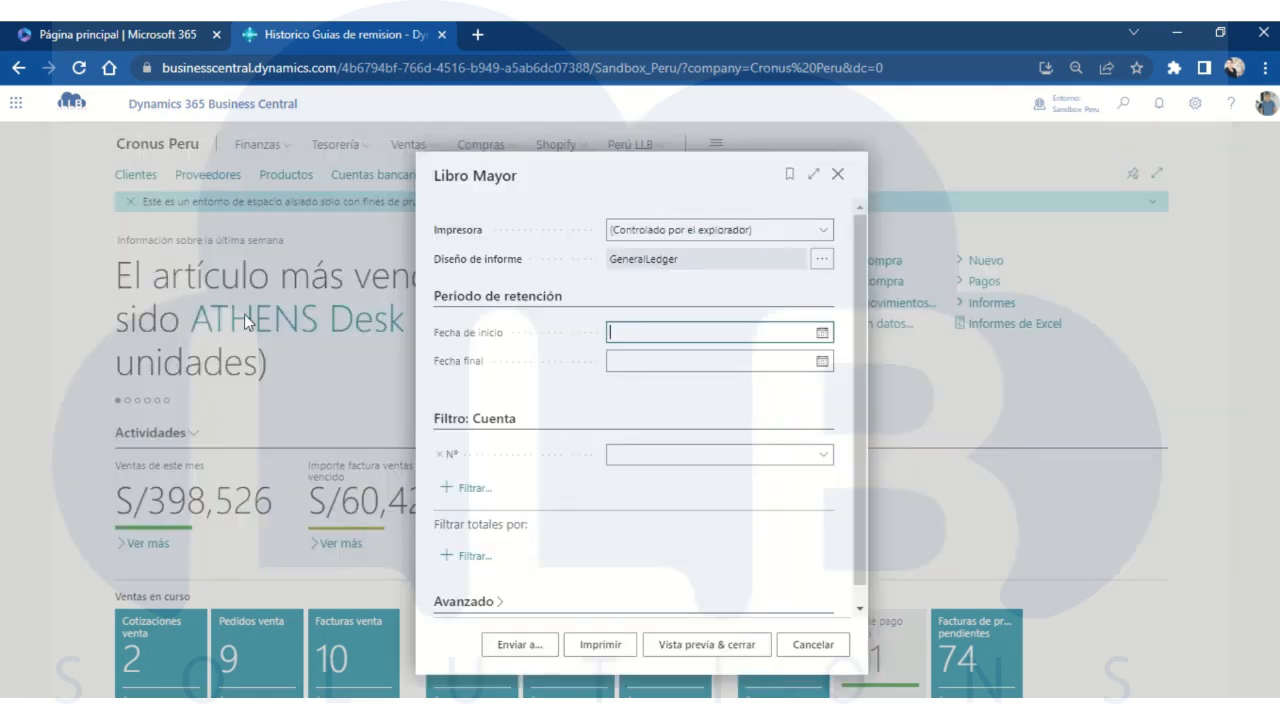
pyautogui.click(697, 644)
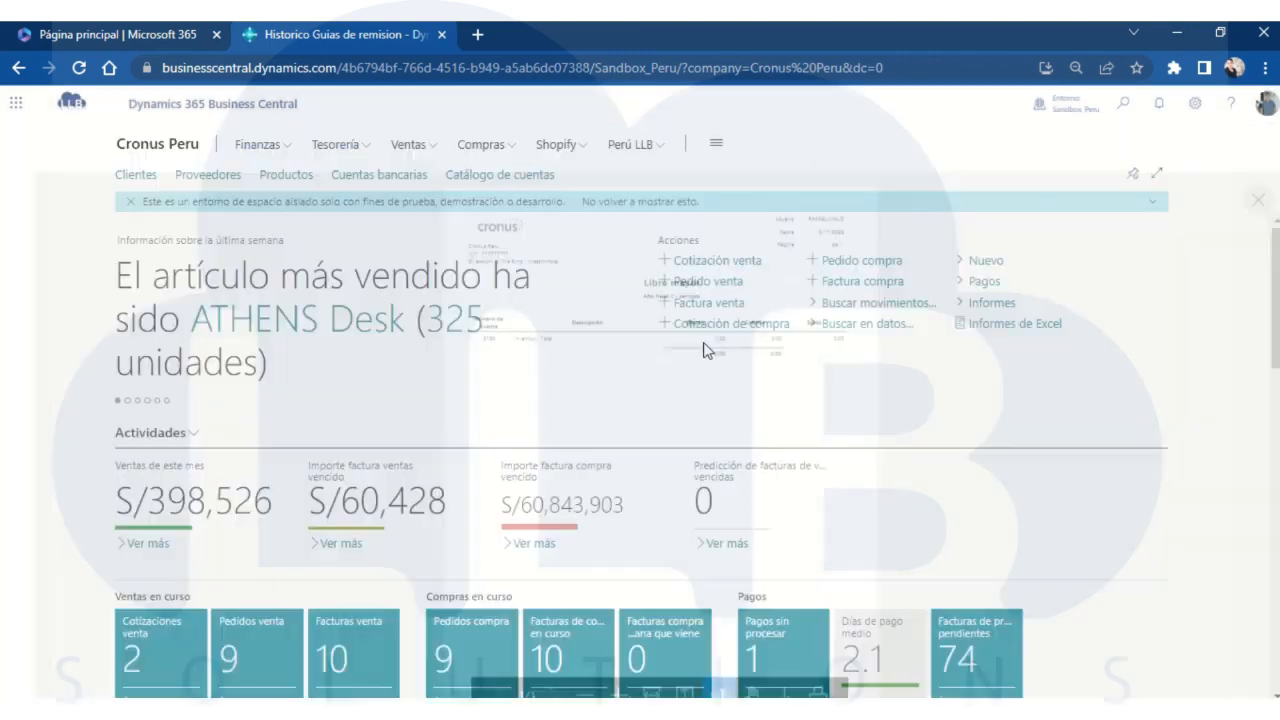
# Search for "LIBRO DIA", preview the Libro Diario without filters, look through its first pages and close the preview
pyautogui.click(1124, 104)
pyautogui.write('LiBRO DIA')
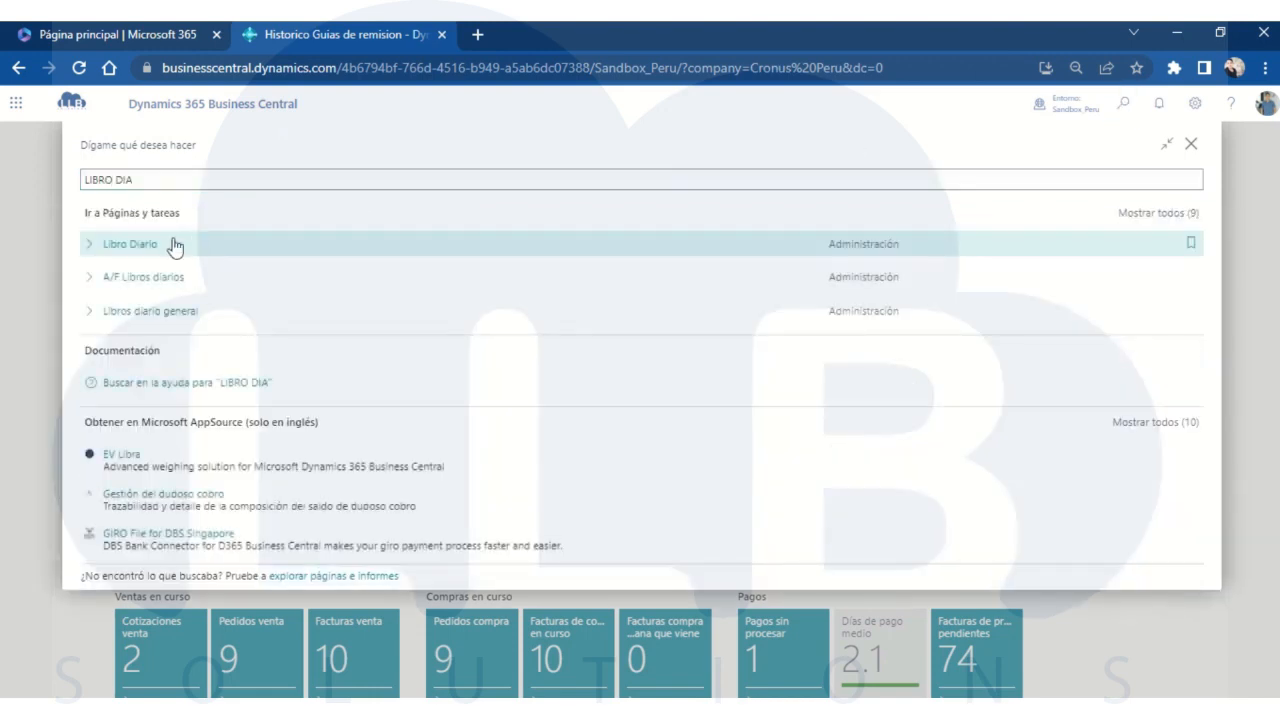
pyautogui.click(174, 245)
pyautogui.click(703, 630)
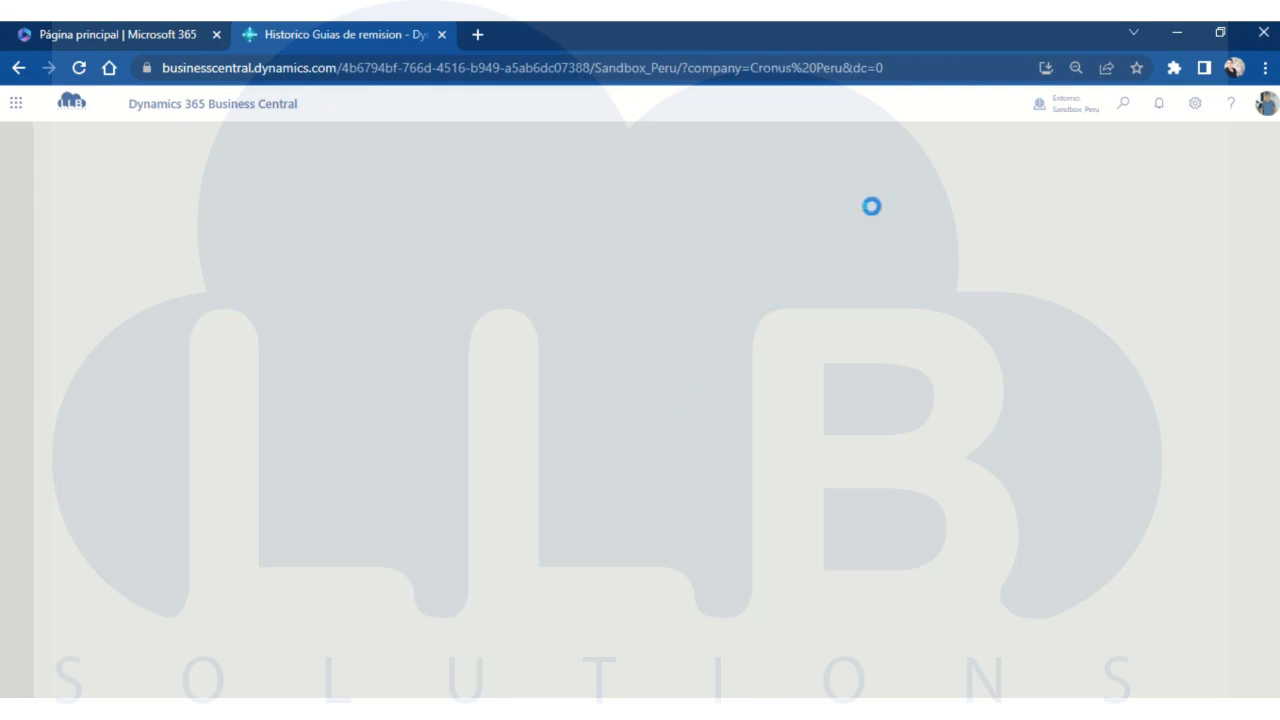
pyautogui.scroll(-4, 638, 404)
pyautogui.scroll(-5, 638, 404)
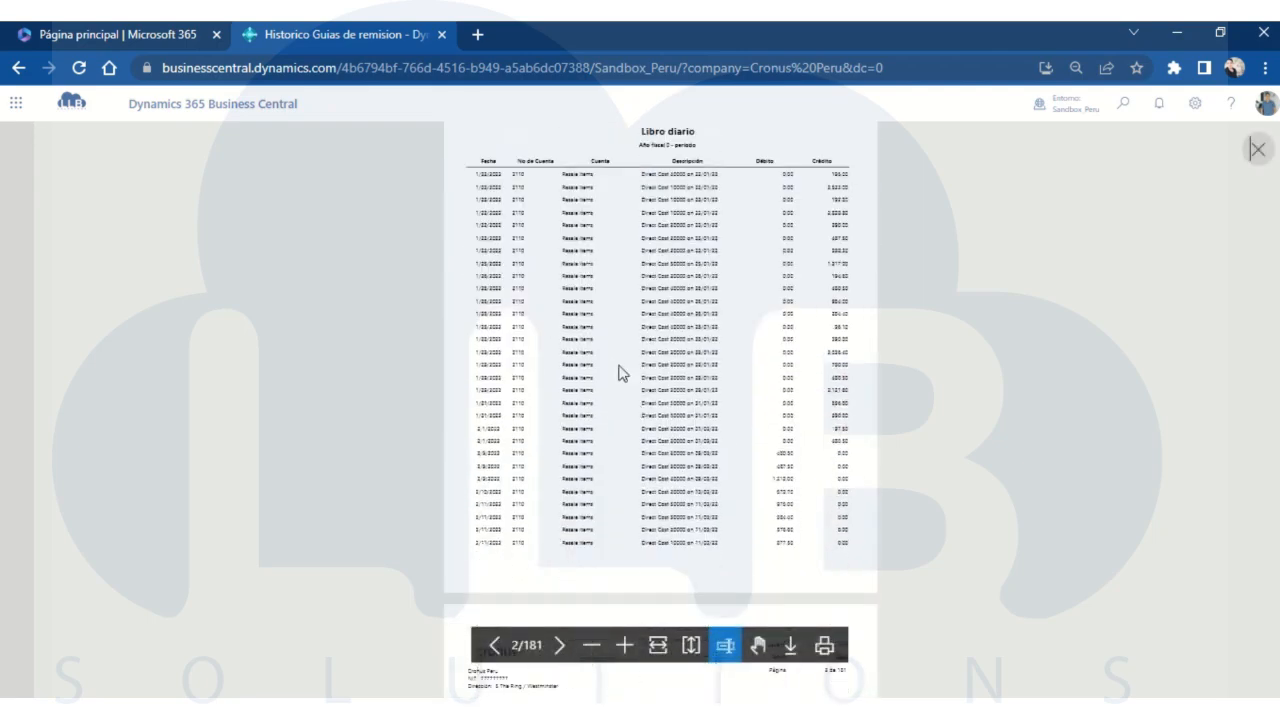
pyautogui.press('Escape')
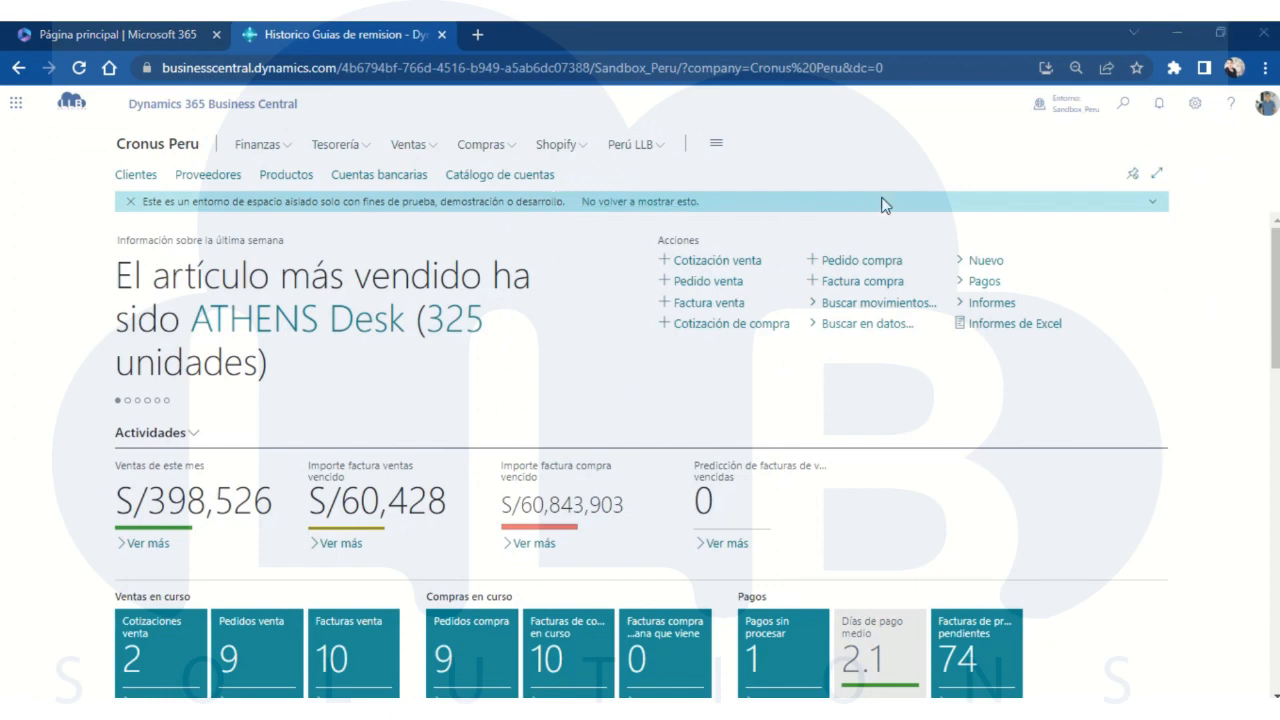
# Search for "Libro de Activos Fijos", preview that report without filters, examine its full width including the depreciation columns, and close it
pyautogui.click(1124, 104)
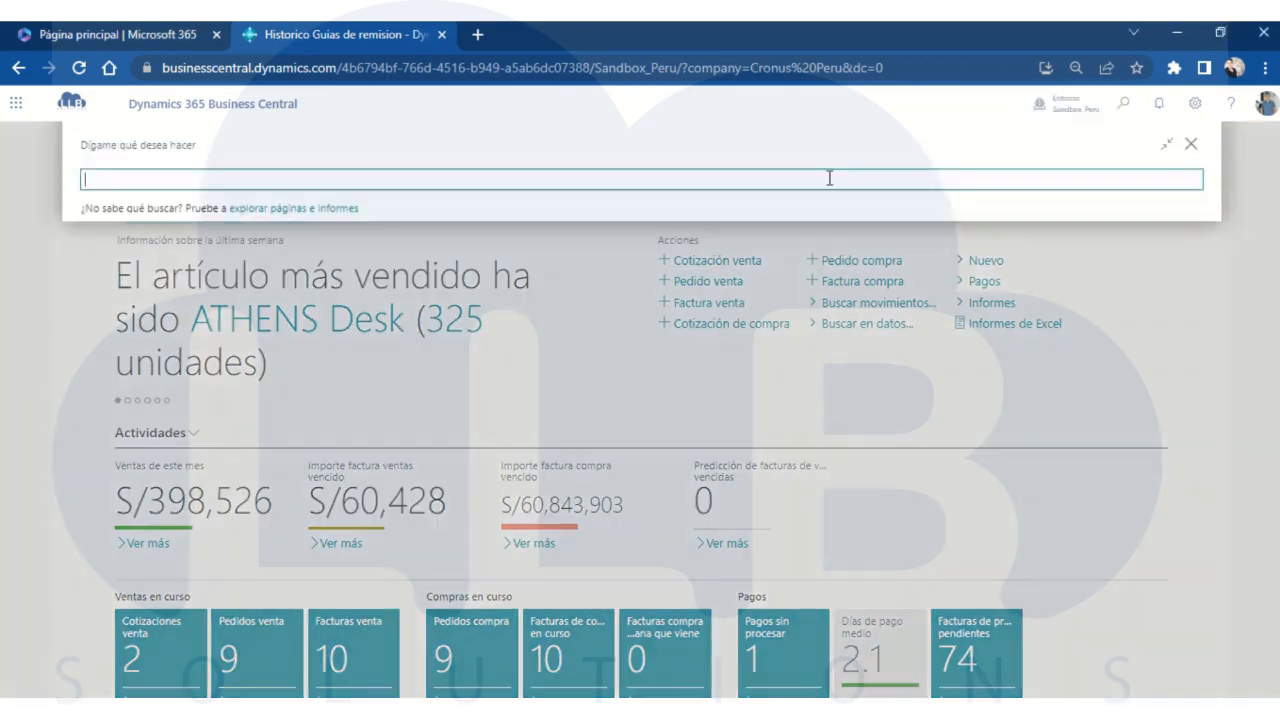
pyautogui.write('Libro de Activos Fijos')
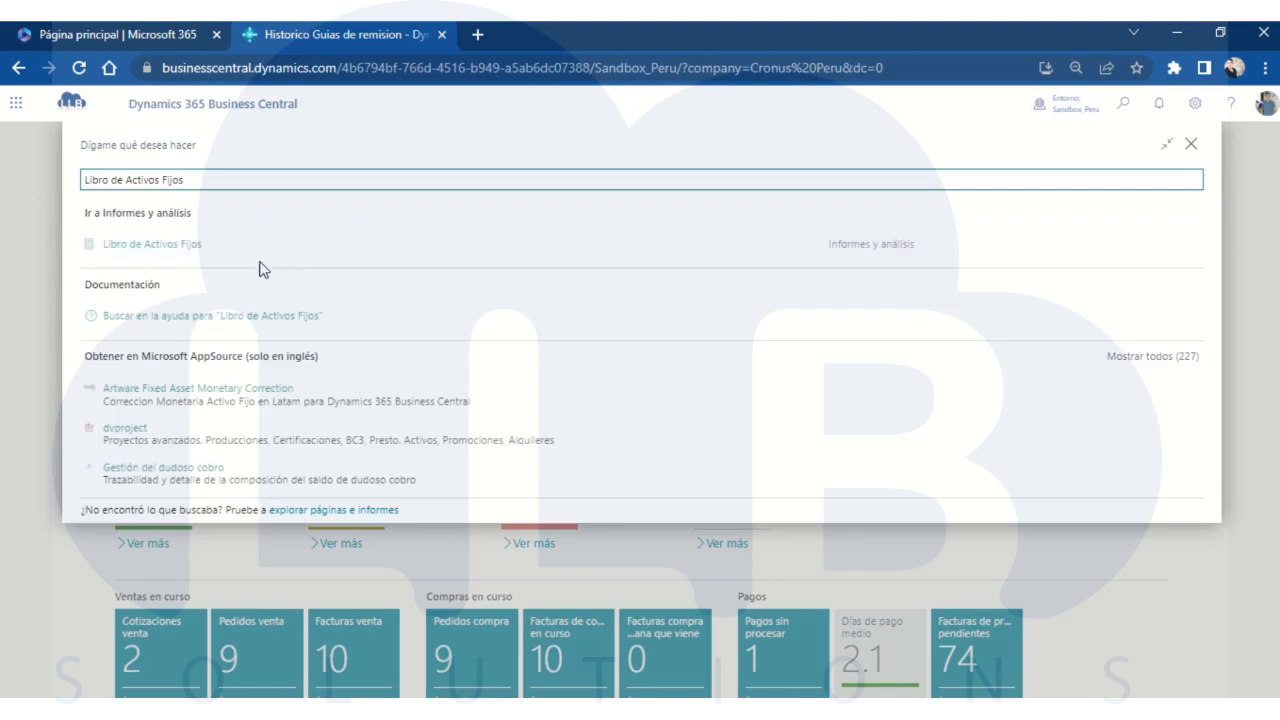
pyautogui.click(205, 245)
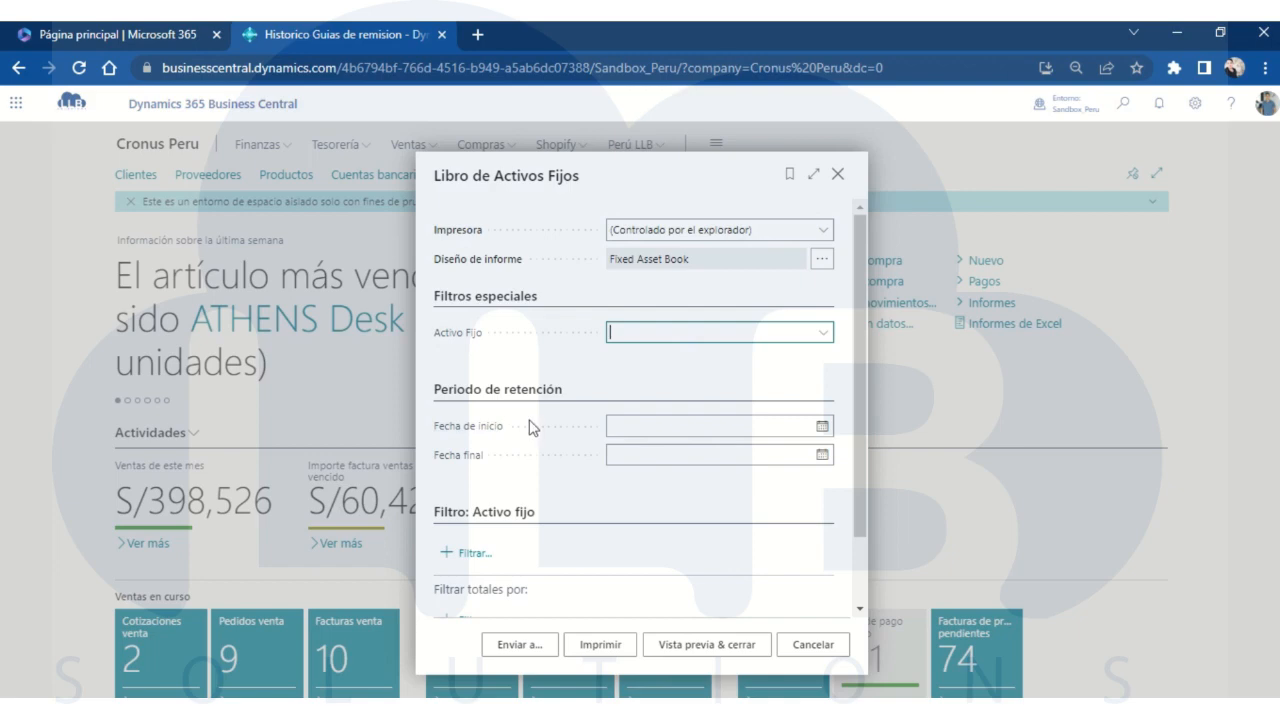
pyautogui.scroll(-1, 575, 530)
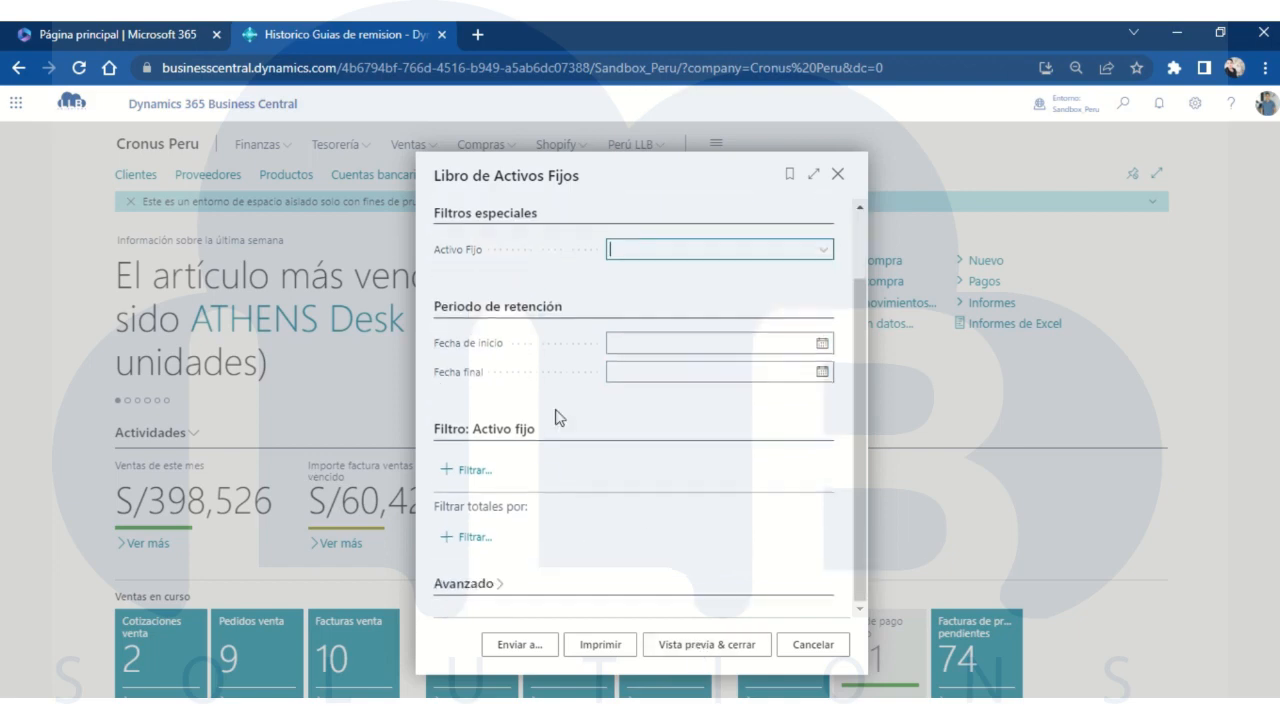
pyautogui.click(703, 648)
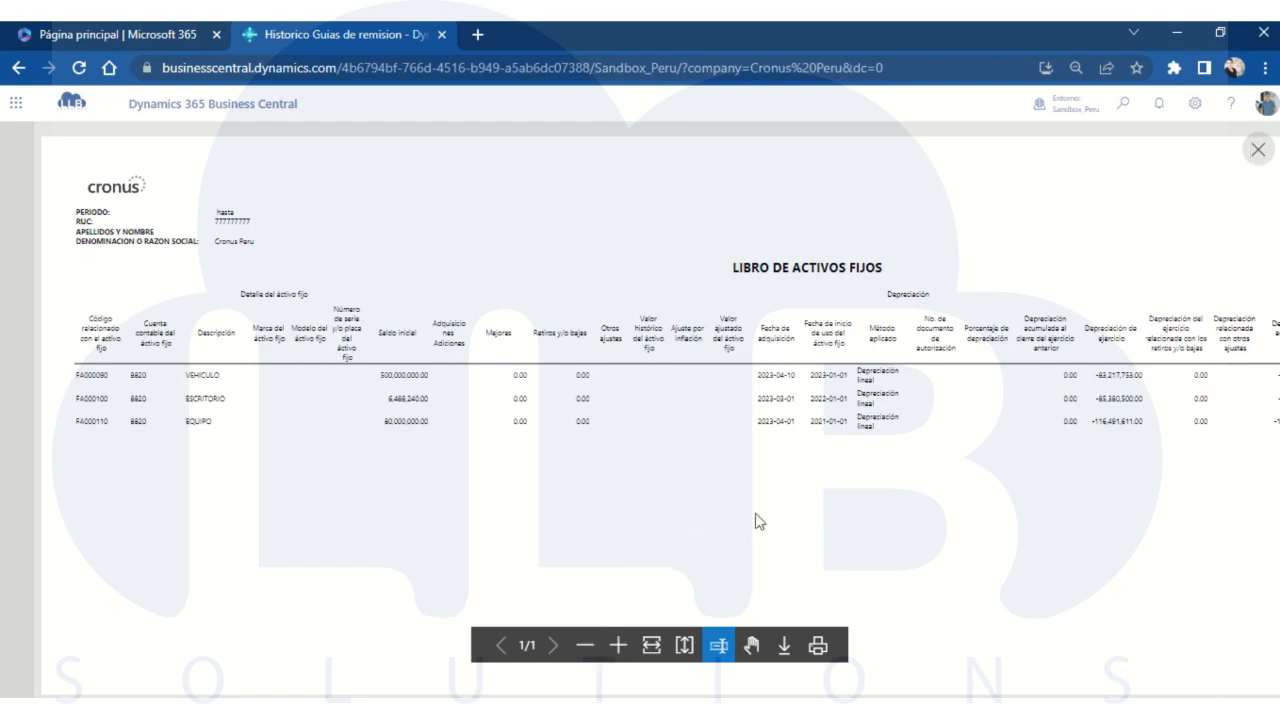
pyautogui.click(585, 645)
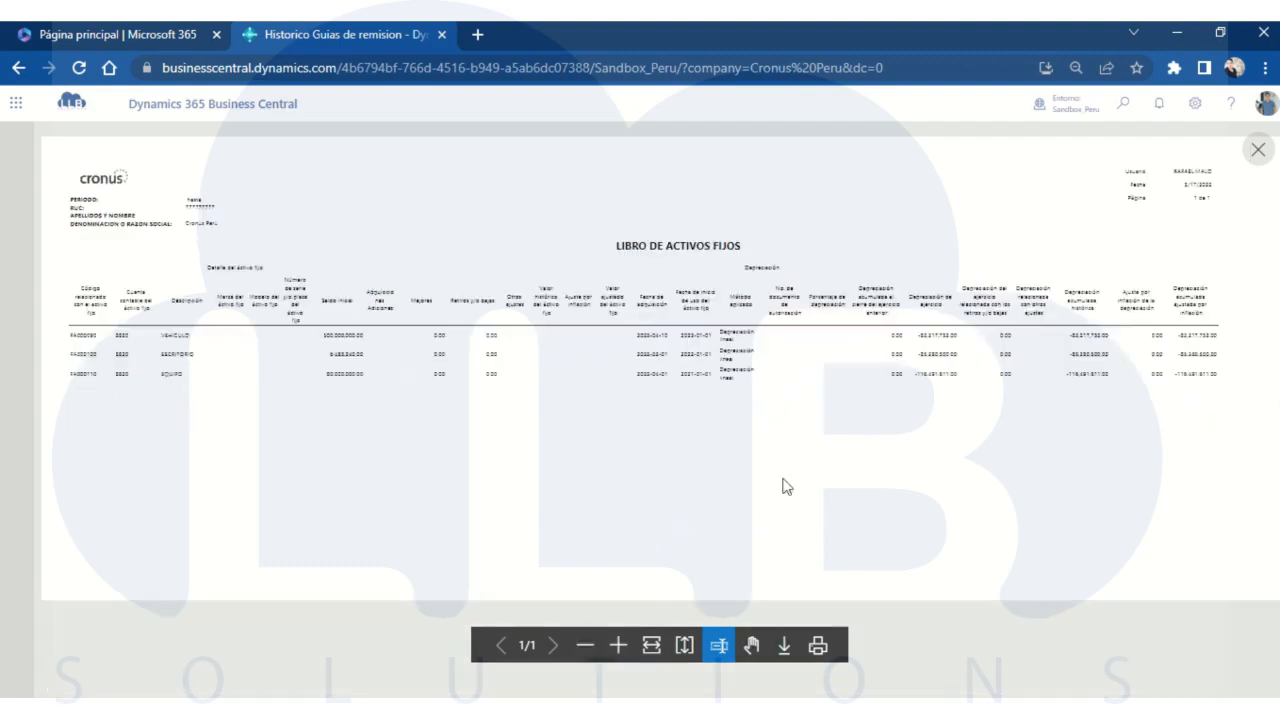
pyautogui.click(1255, 150)
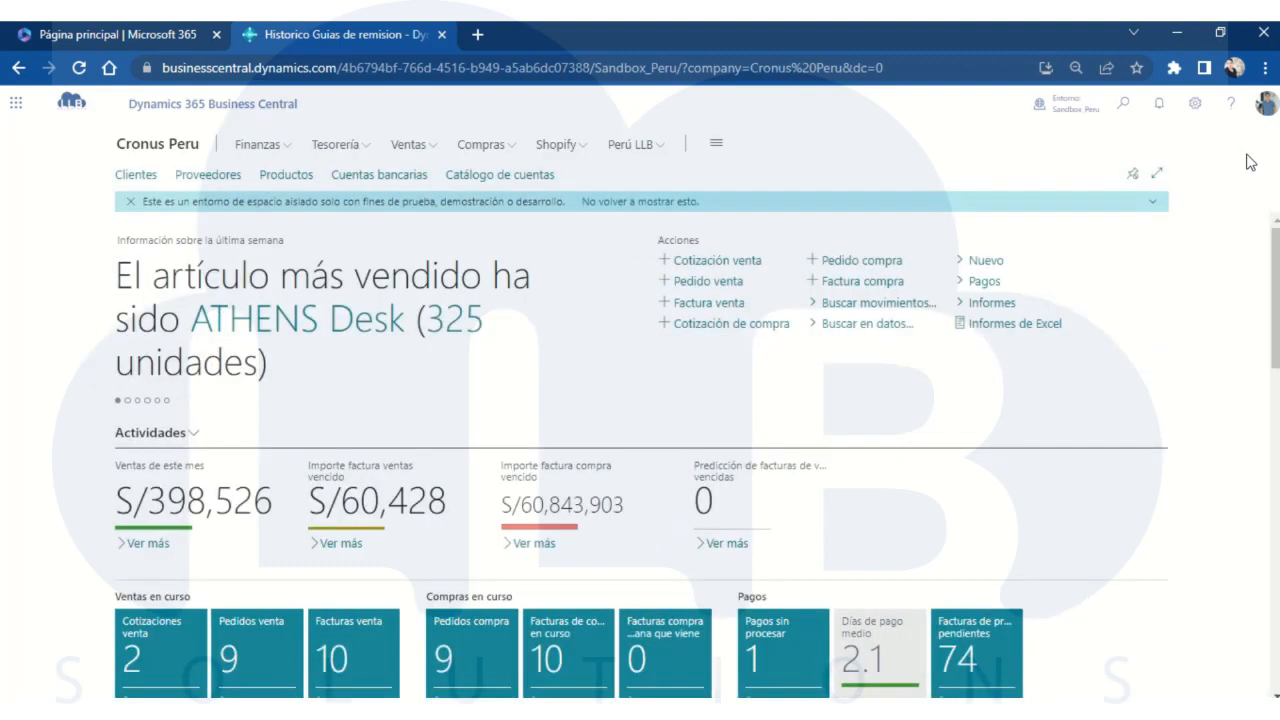
# Search for "DETALLE DE CUEN", preview Detalles de cuenta with bank, account and dates left blank, examine it and close the preview
pyautogui.click(1124, 104)
pyautogui.write('D')
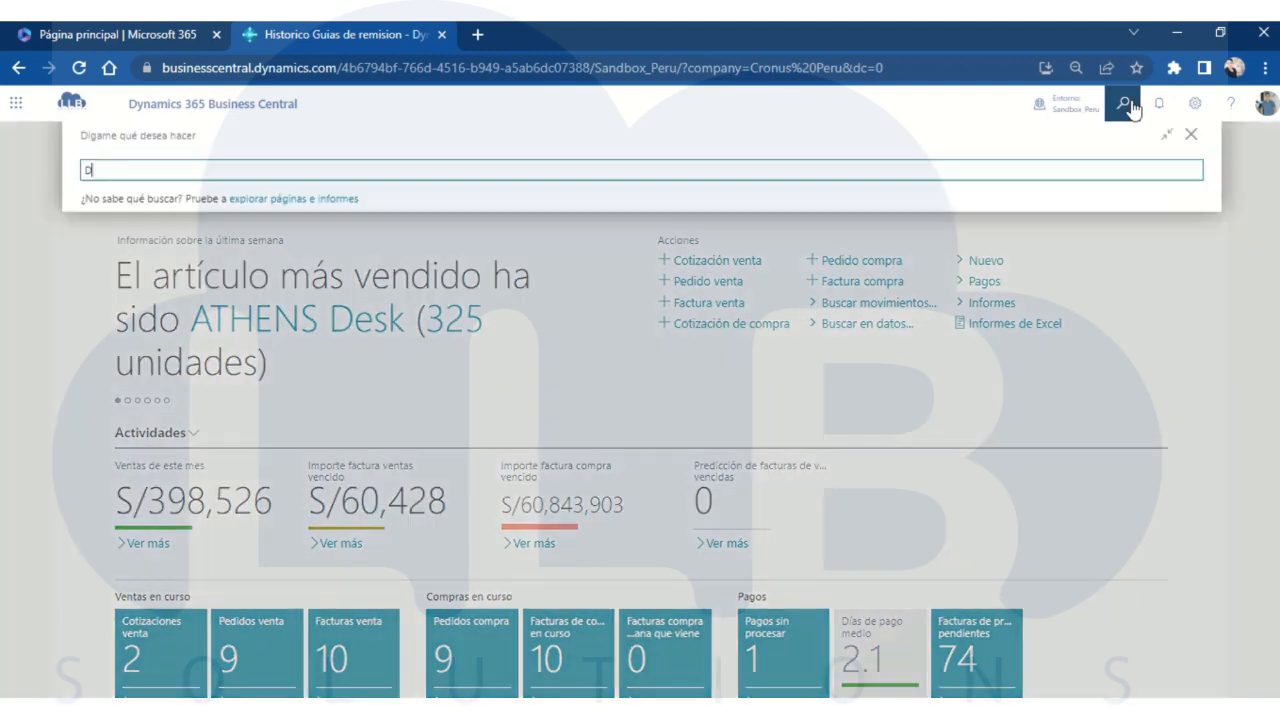
pyautogui.write('ETALLE DE CUEN')
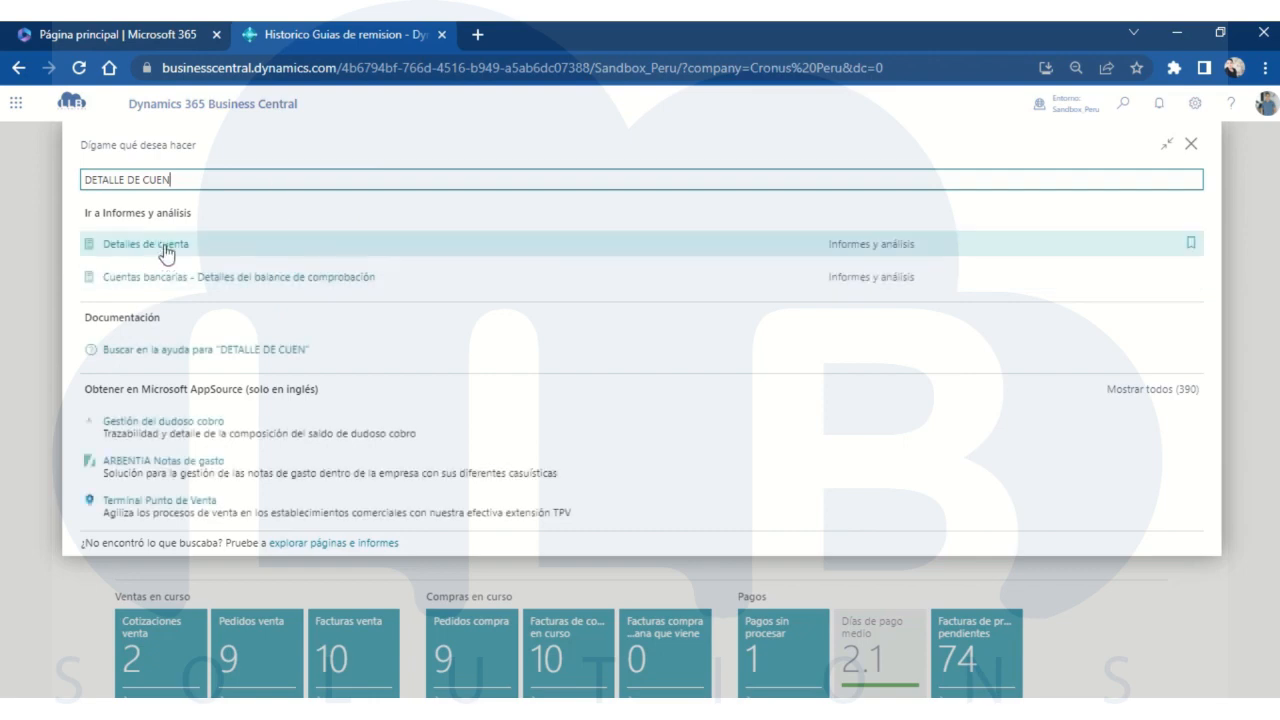
pyautogui.click(190, 250)
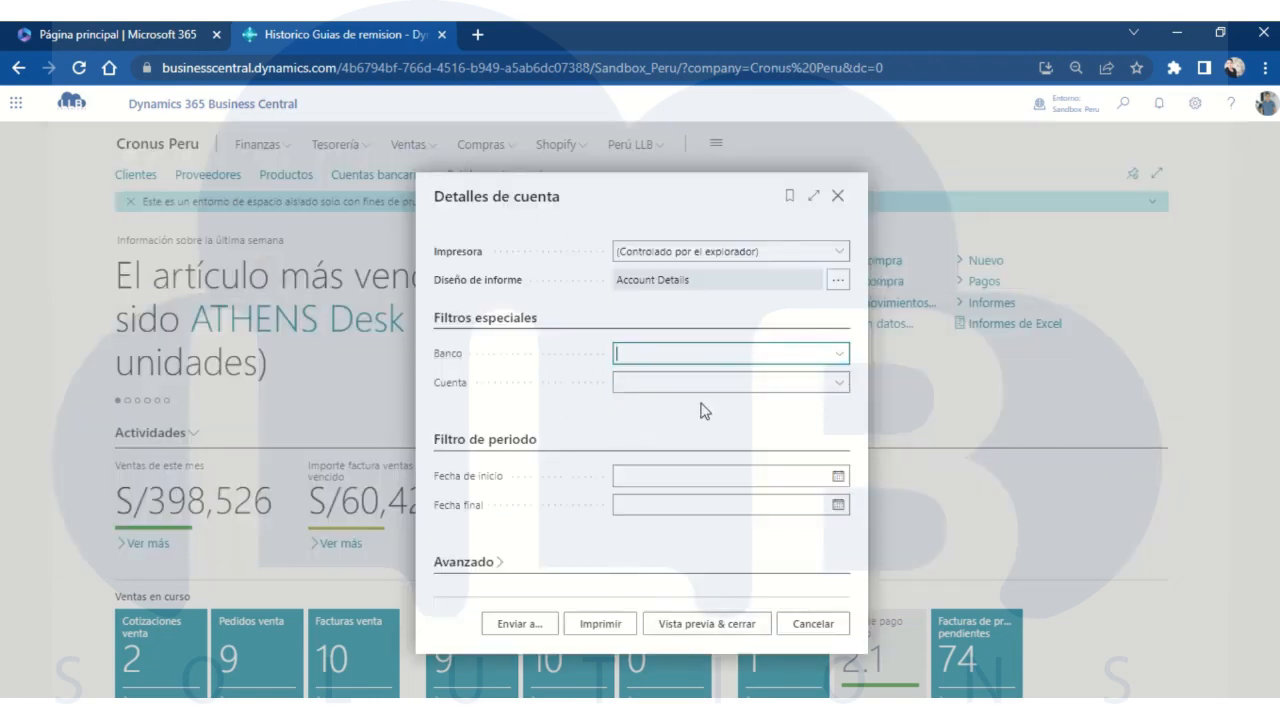
pyautogui.click(703, 628)
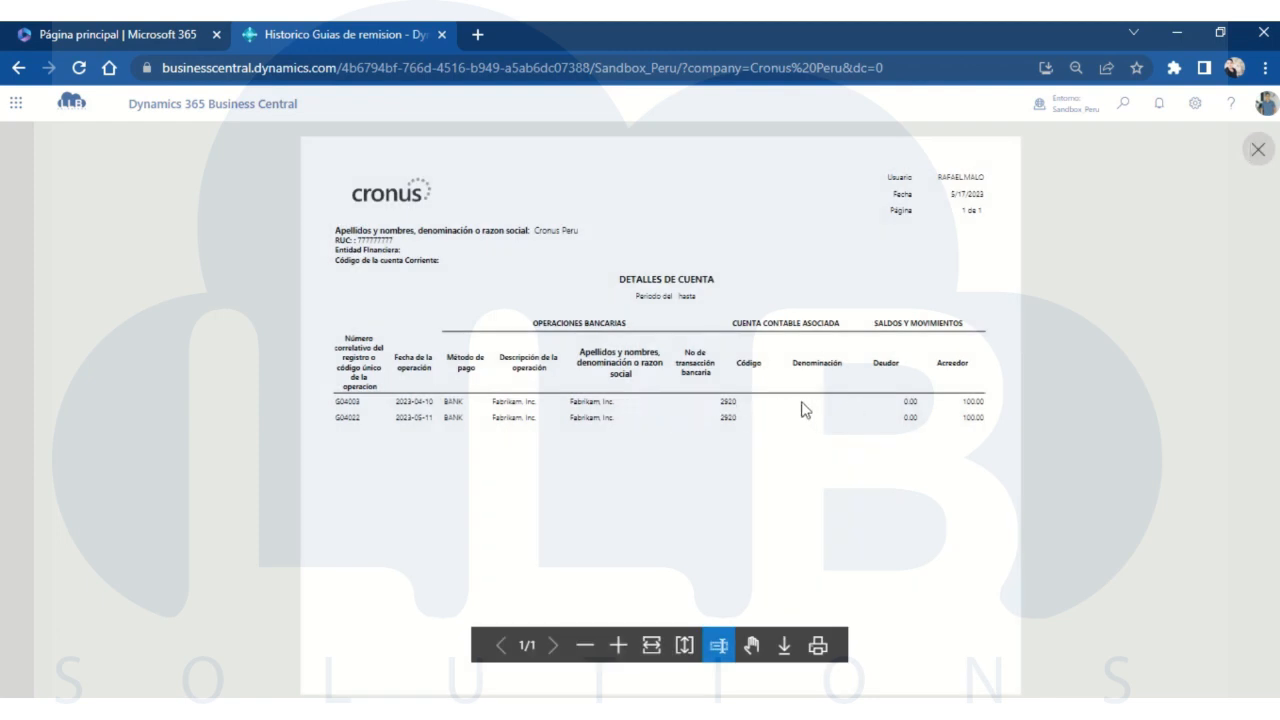
pyautogui.click(1257, 149)
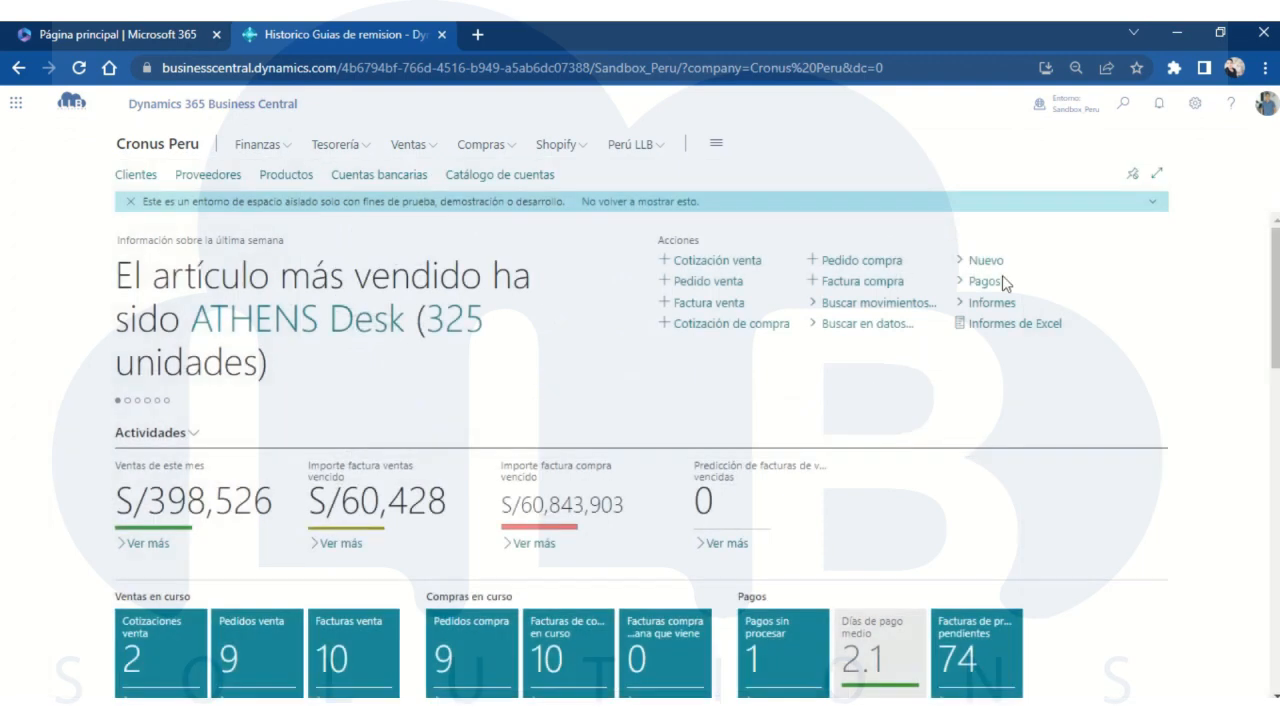
# Search for "LIBRO CAJA" and preview the Libro de Caja y Bancos without account or date filters
pyautogui.click(1129, 116)
pyautogui.write('LIBRO CAJA')
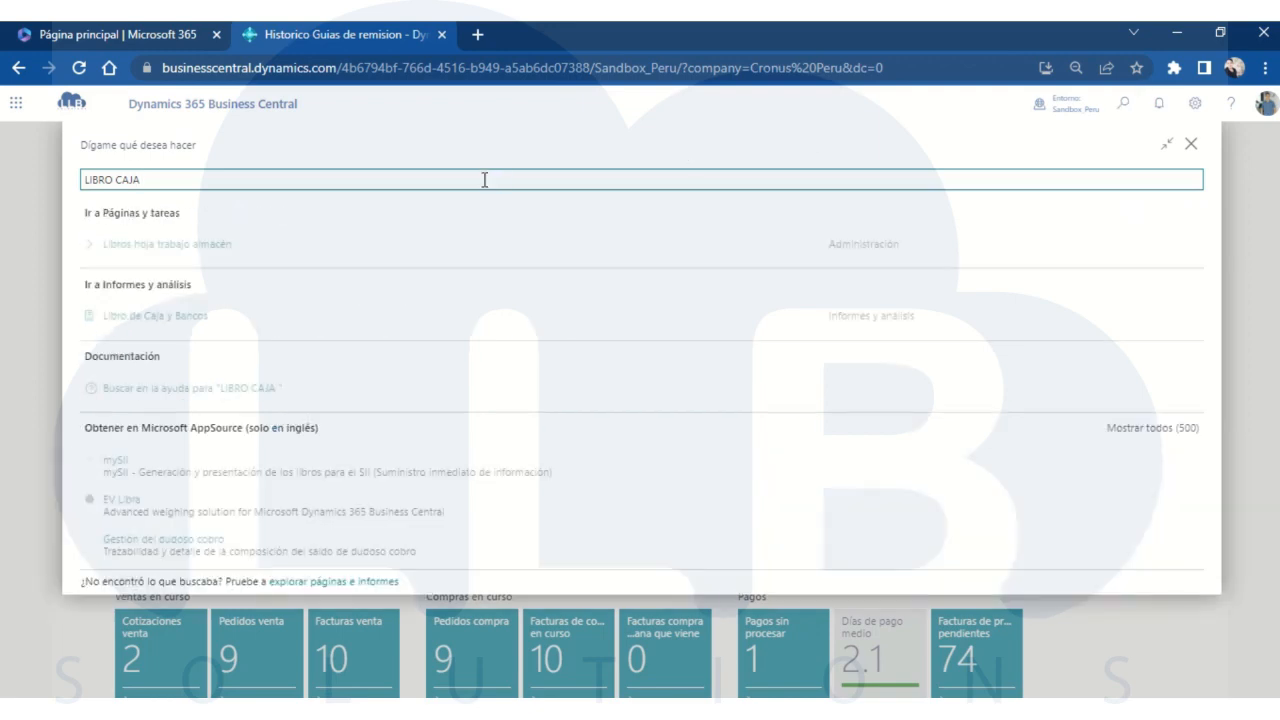
pyautogui.click(208, 317)
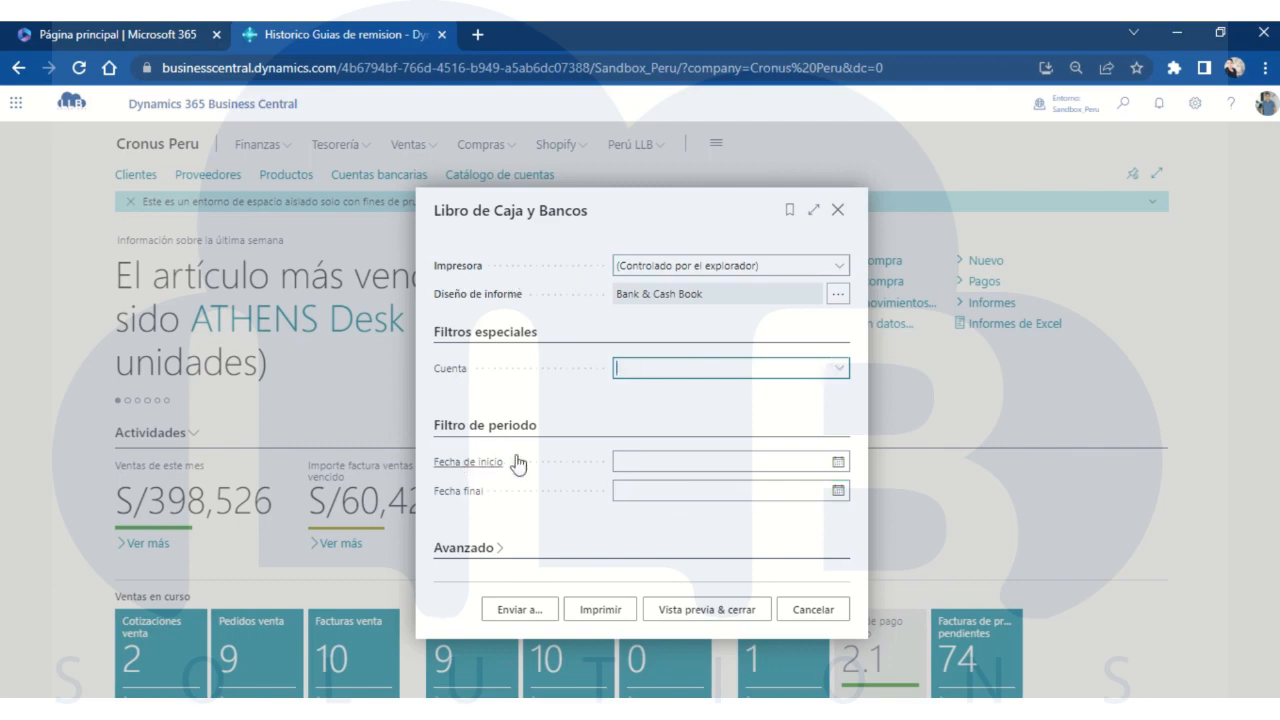
pyautogui.click(703, 609)
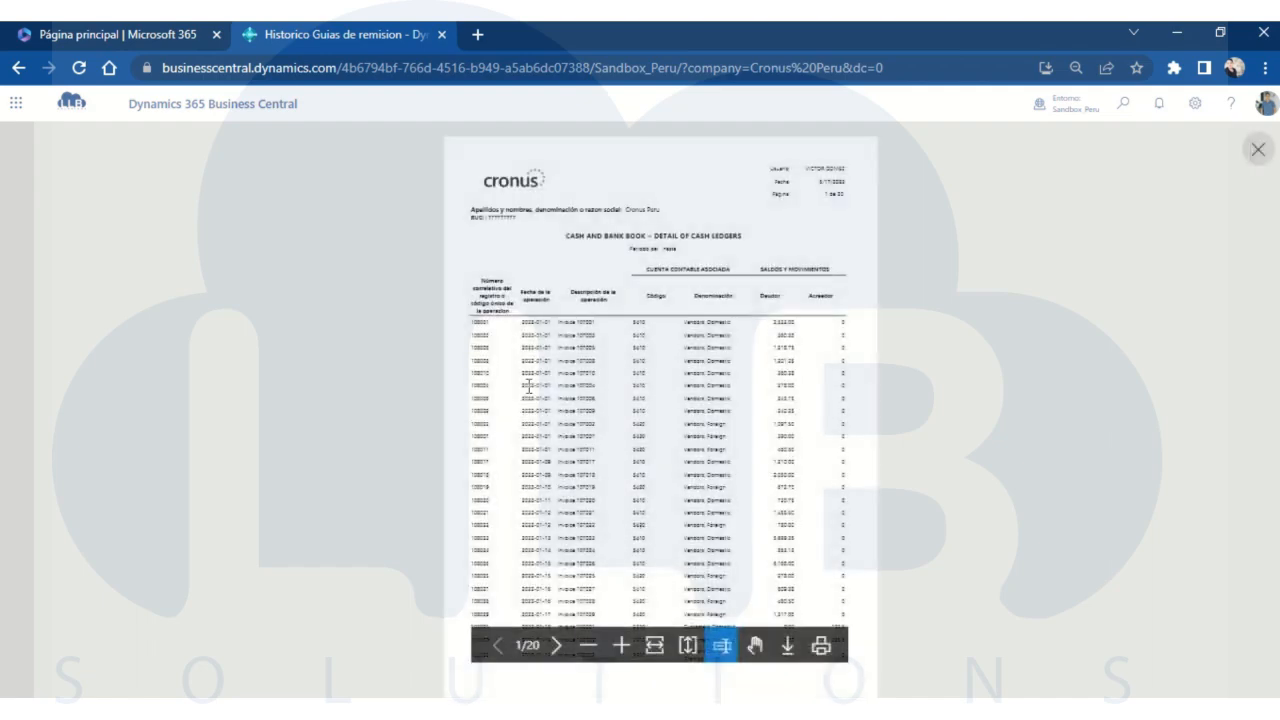
# Fit the cash and bank book preview to page width, examine its entries, associated accounts, Deudor and Acreedor columns, and close it
pyautogui.scroll(-1, 533, 391)
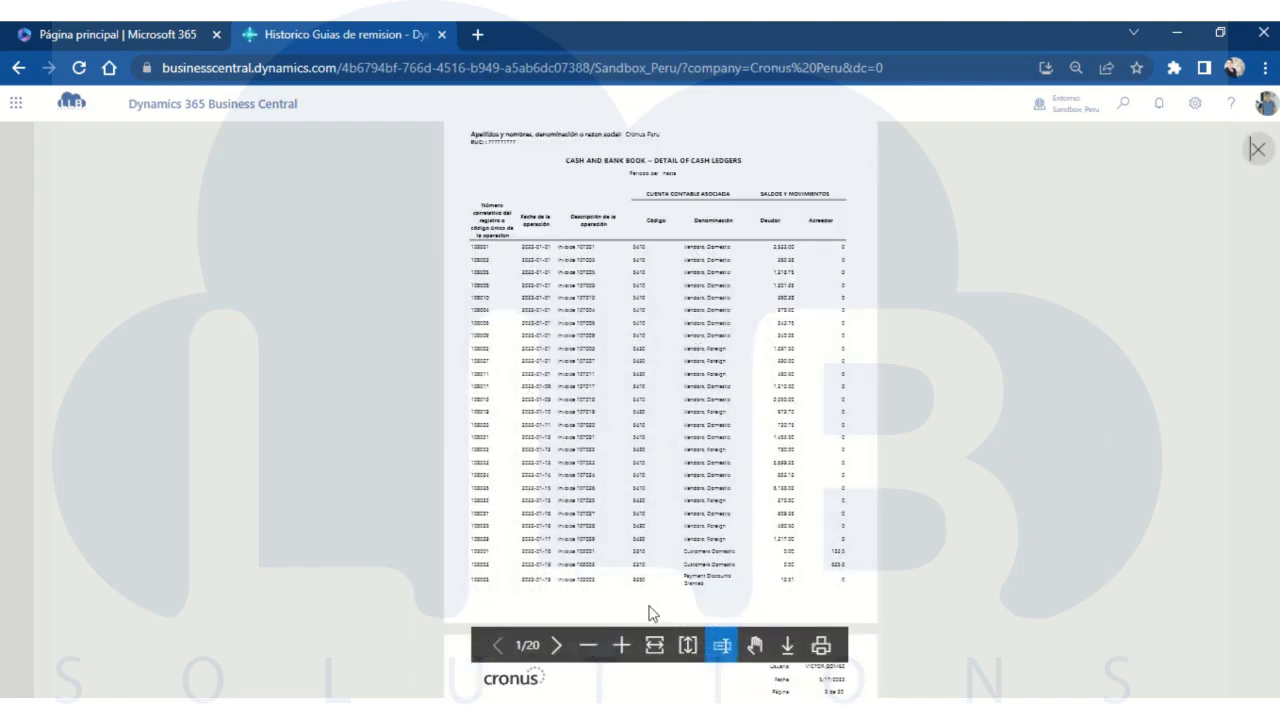
pyautogui.click(654, 645)
pyautogui.scroll(-1, 560, 382)
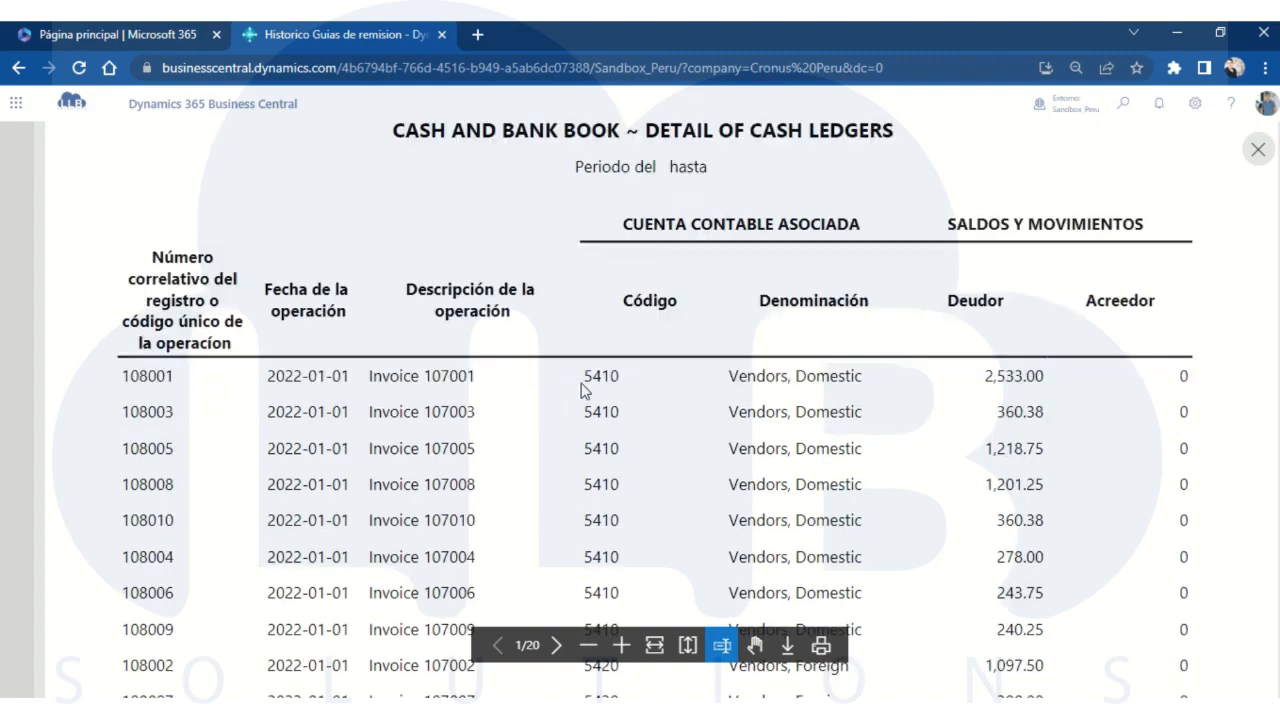
pyautogui.scroll(-12, 666, 334)
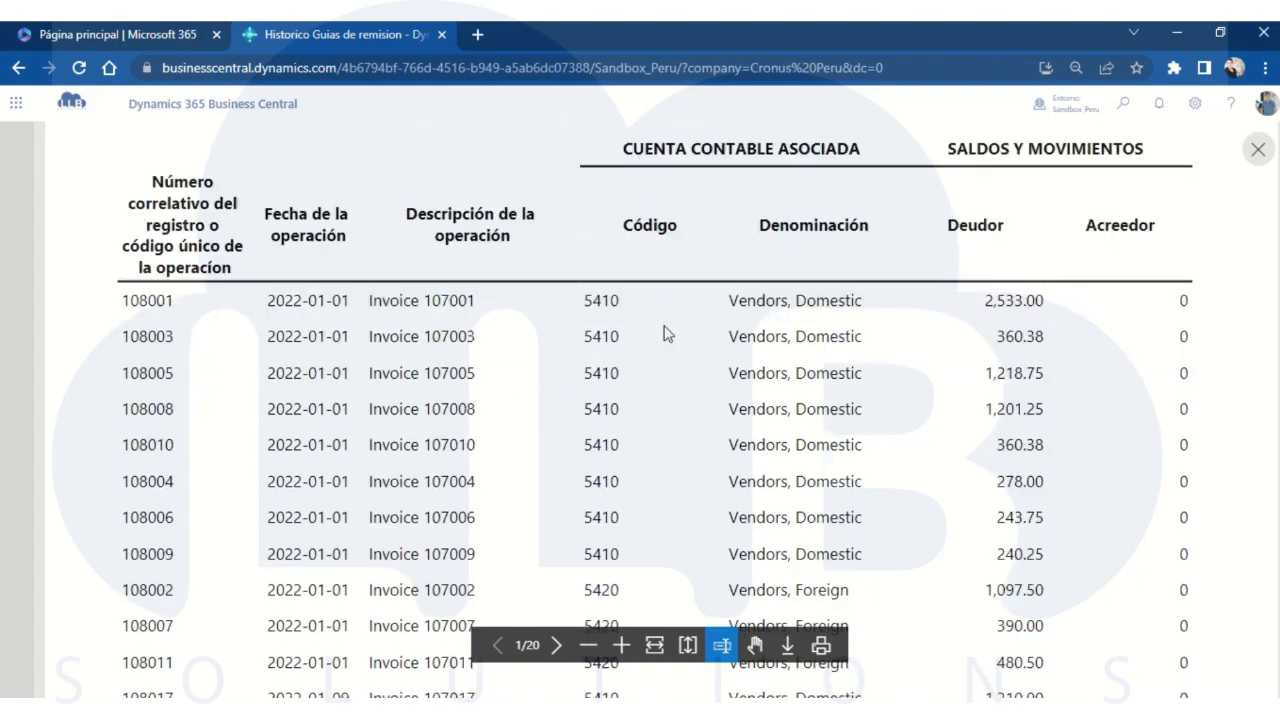
pyautogui.scroll(-7, 687, 376)
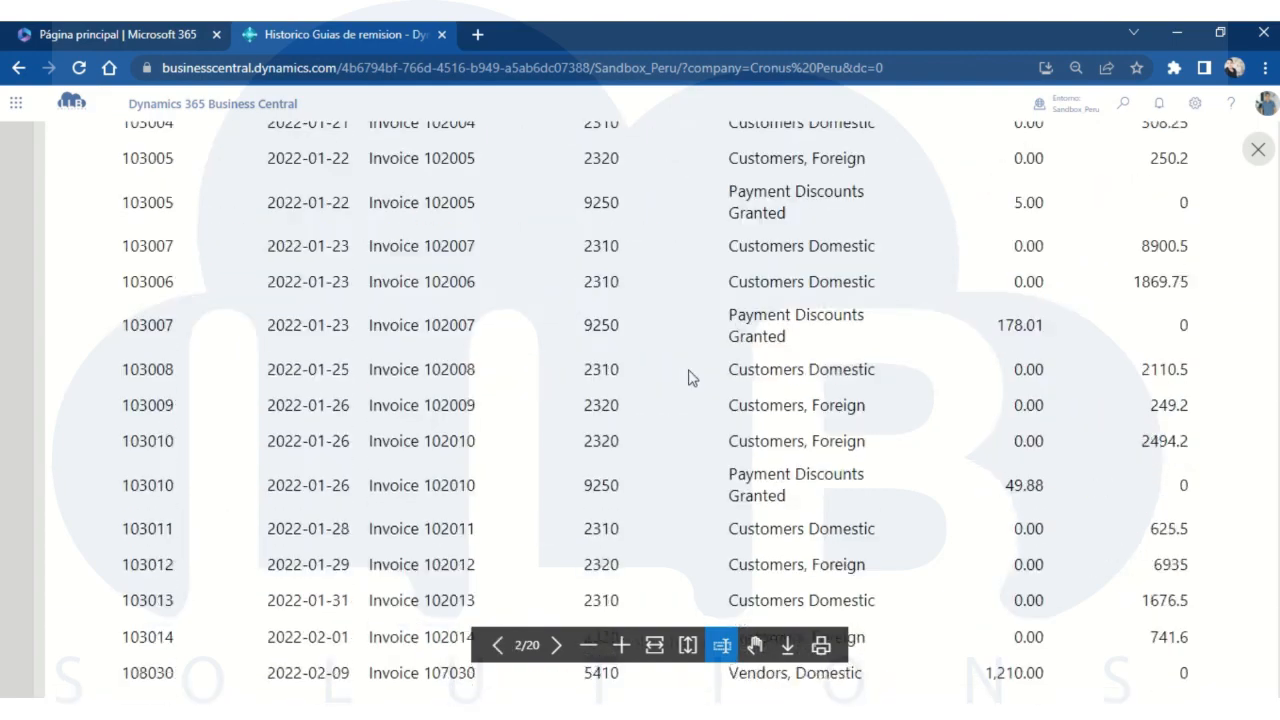
pyautogui.scroll(6, 686, 371)
pyautogui.click(1257, 152)
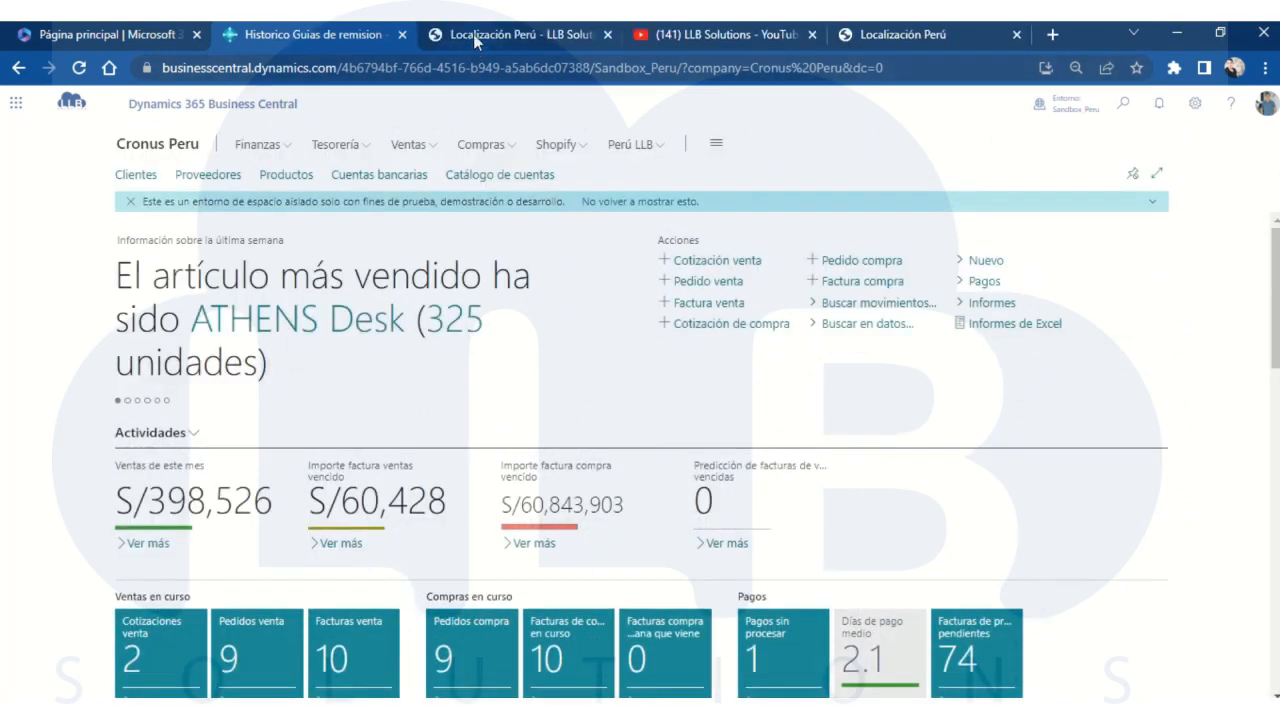
# Switch to the LLB Solutions website's Localización Perú page and show the list of available country localizations
pyautogui.click(473, 34)
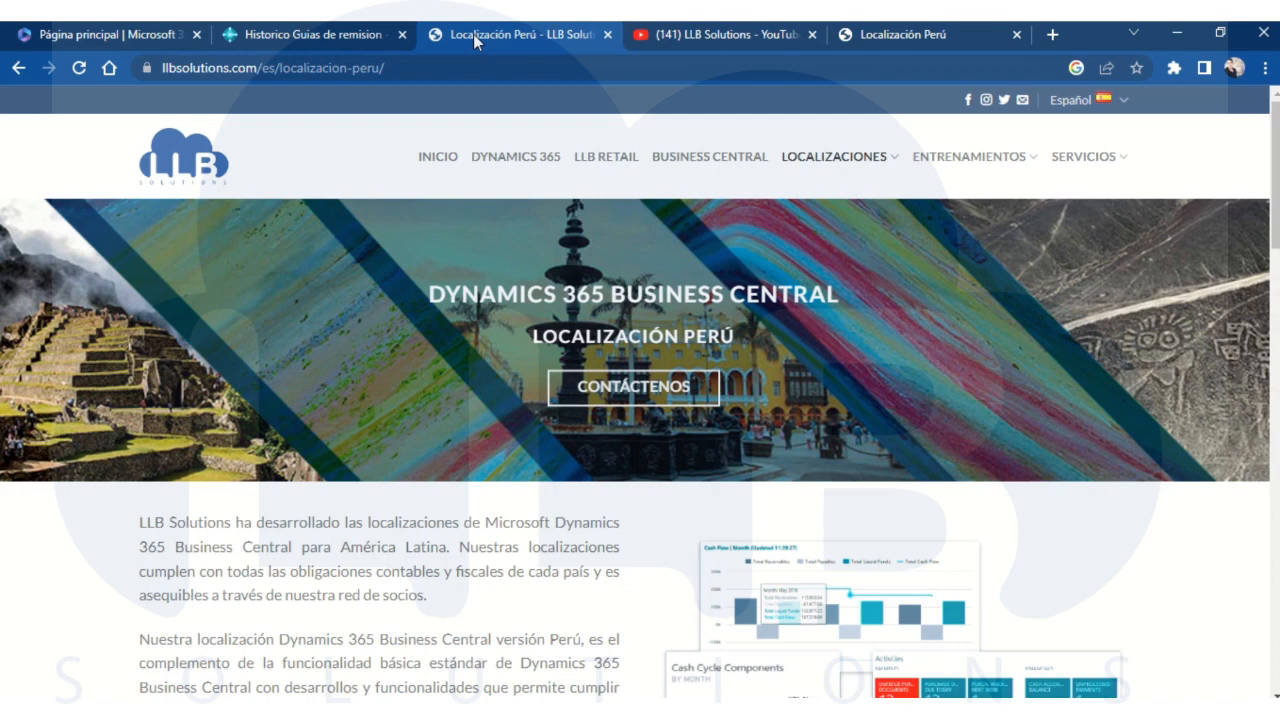
pyautogui.moveTo(871, 164)
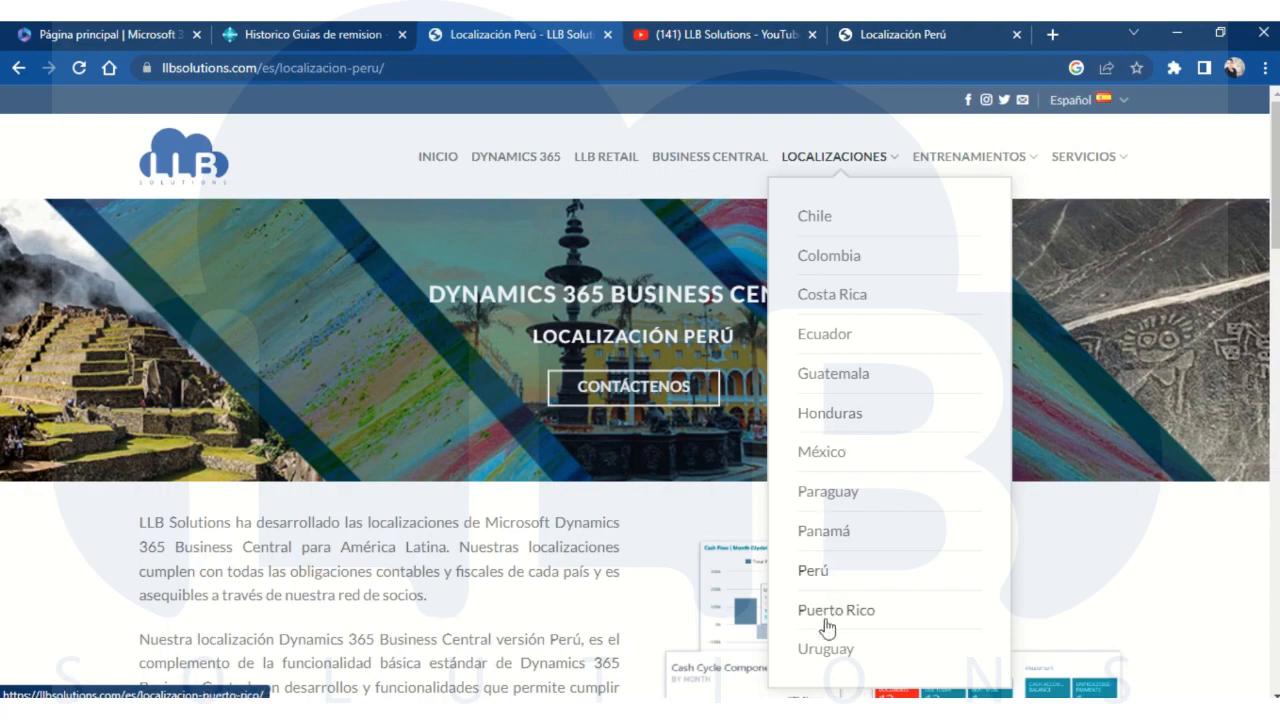
# Review the Localización Perú page's features on configuration, reports and transactions, its content download option and the embedded demo video
pyautogui.scroll(-8, 615, 525)
pyautogui.scroll(-10, 614, 526)
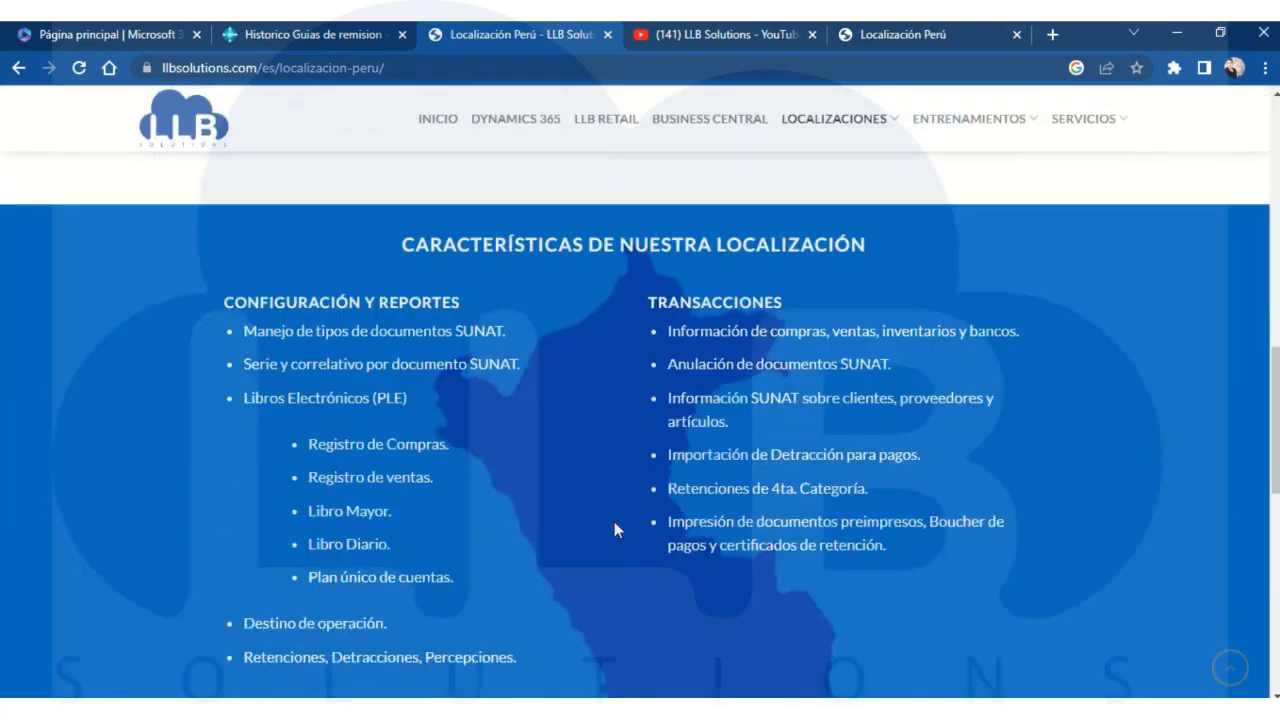
pyautogui.scroll(3, 623, 518)
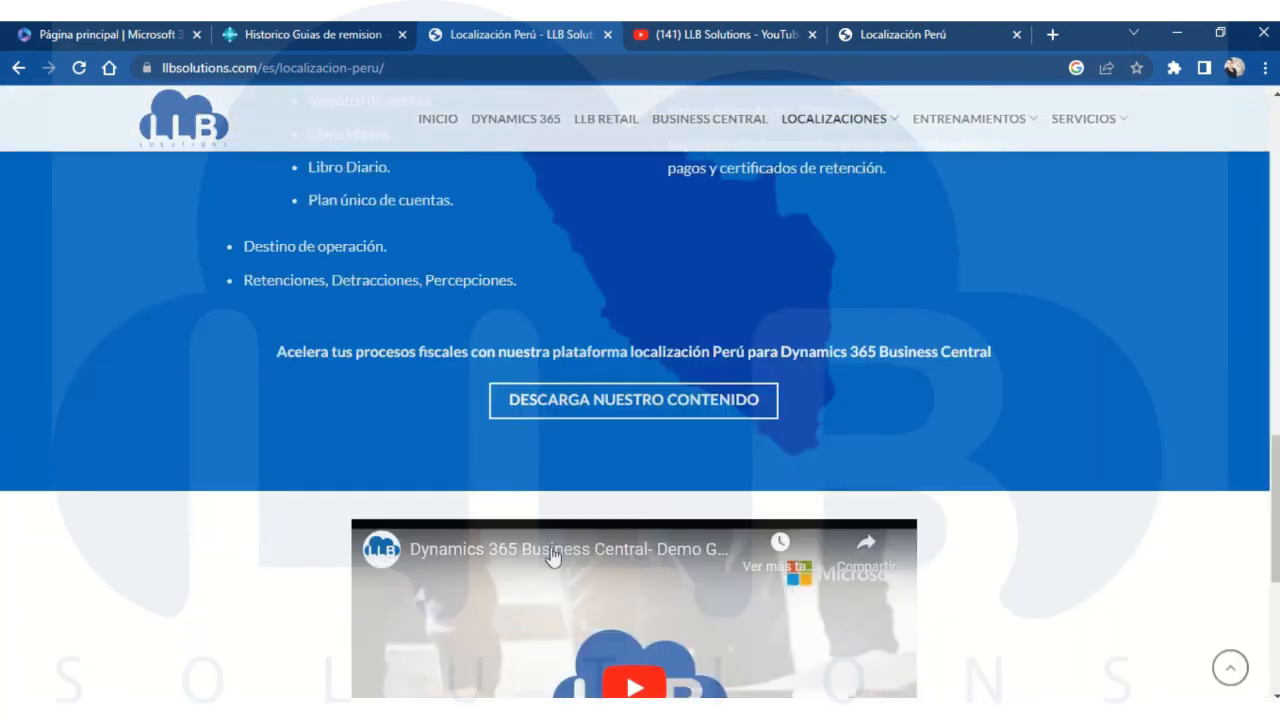
pyautogui.scroll(-3, 553, 555)
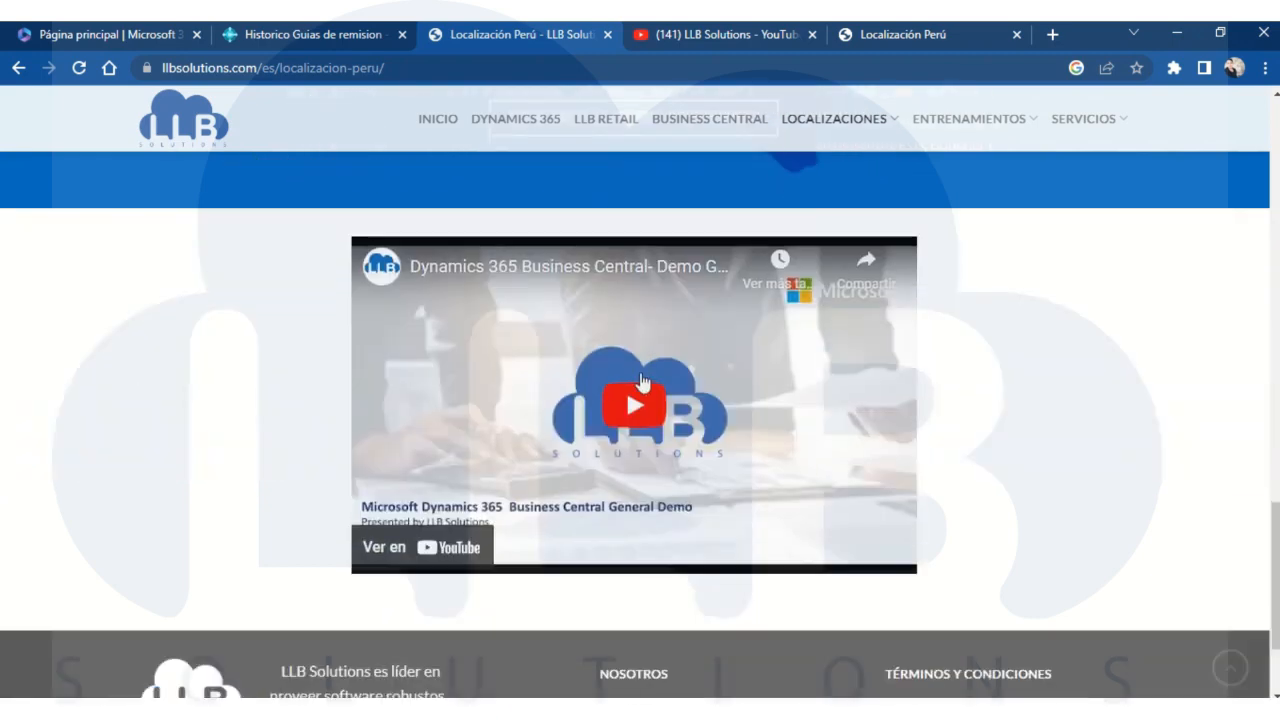
pyautogui.scroll(3, 555, 395)
# Switch to the Localización Perú PDF and review its new functionalities, electronic files, tax reports and what the localization includes
pyautogui.click(856, 40)
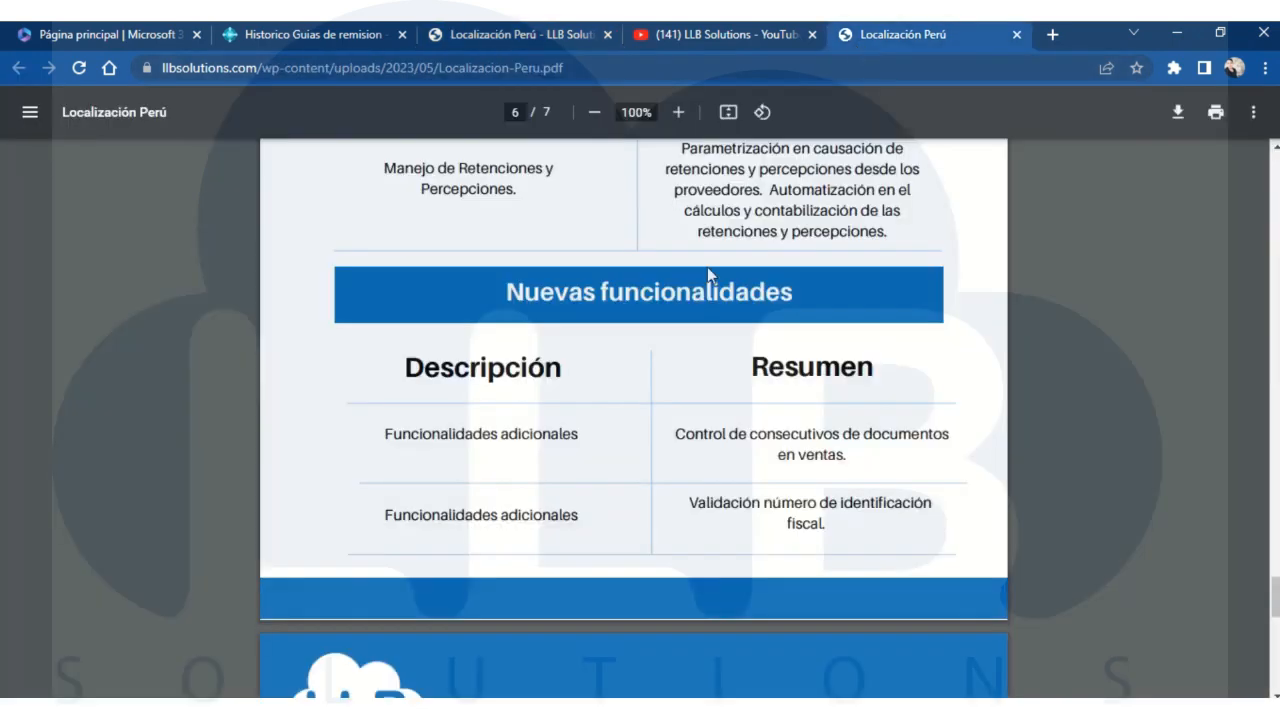
pyautogui.scroll(9, 691, 377)
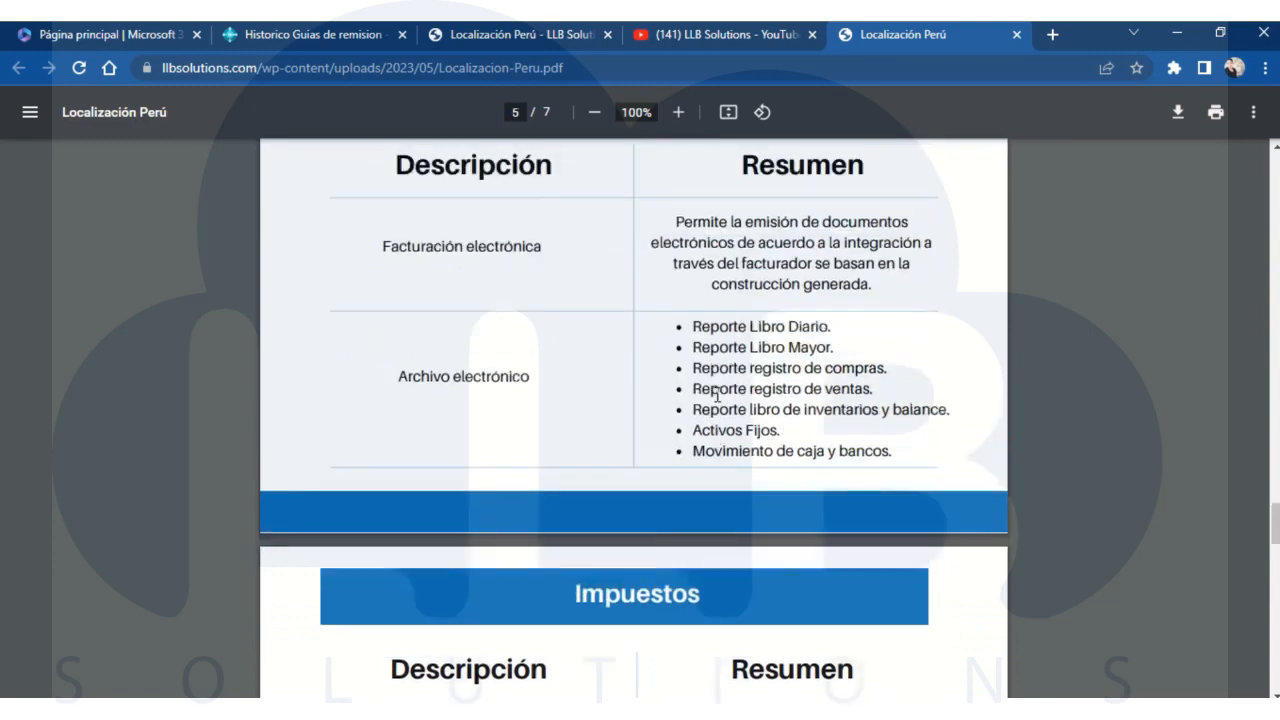
pyautogui.scroll(8, 716, 395)
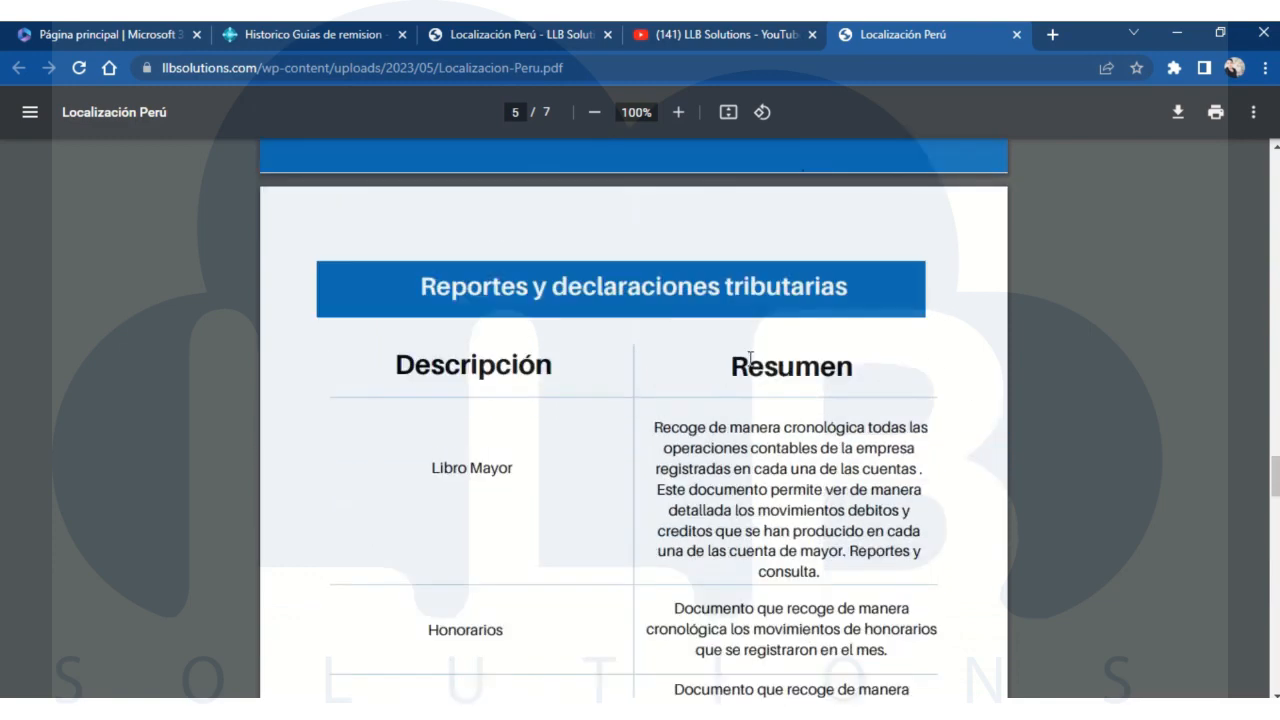
pyautogui.scroll(8, 705, 362)
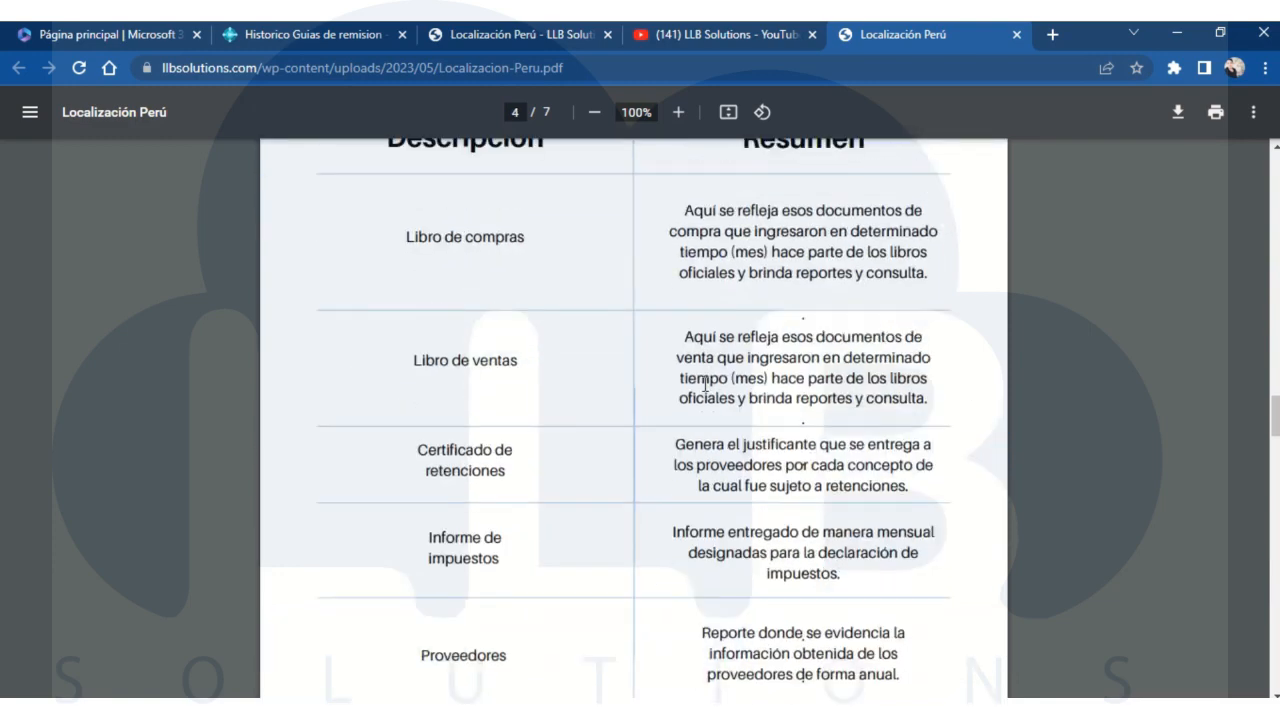
pyautogui.scroll(9, 714, 400)
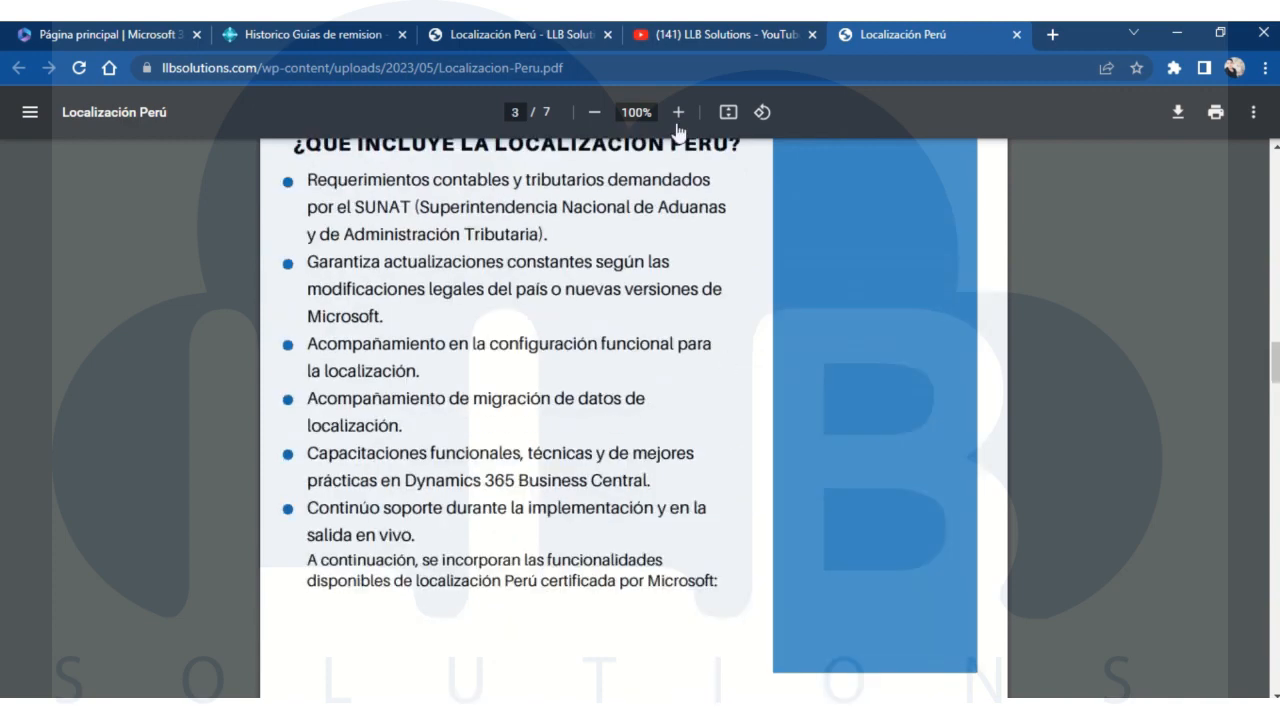
# Return to the LLB Solutions website, open the LLB Retail page and review its POS and Back Office sections
pyautogui.click(545, 36)
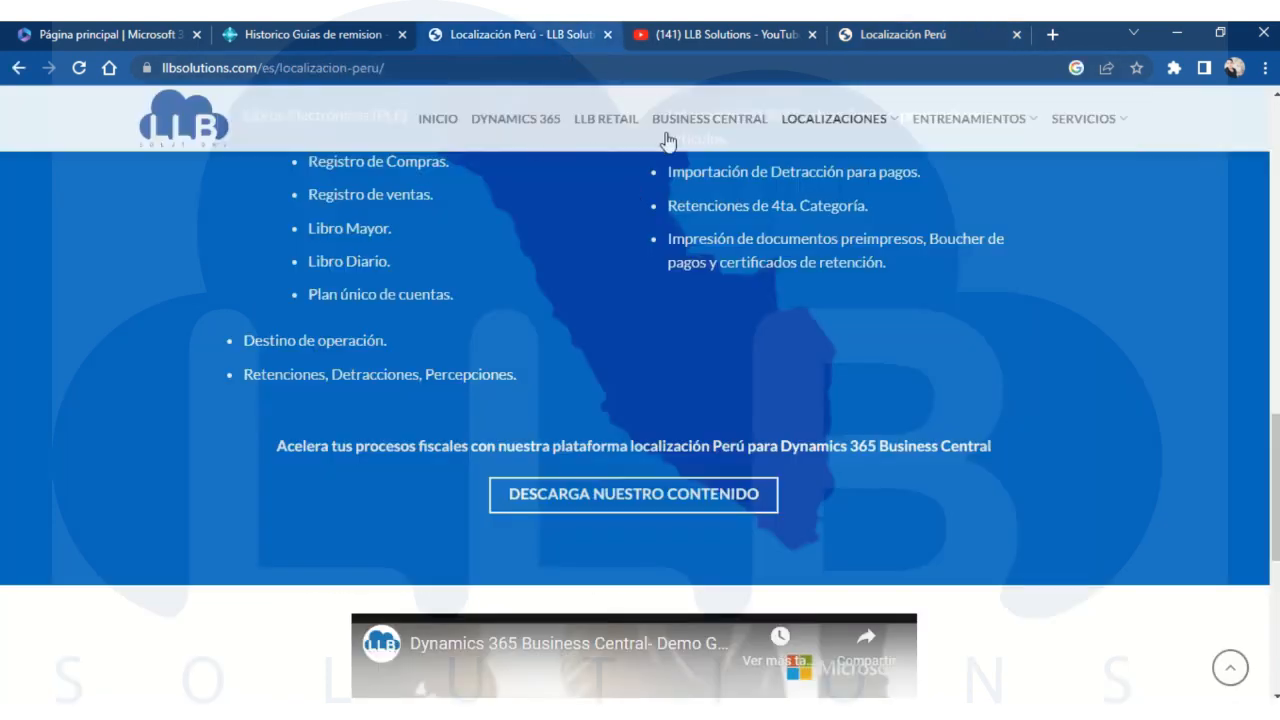
pyautogui.click(603, 122)
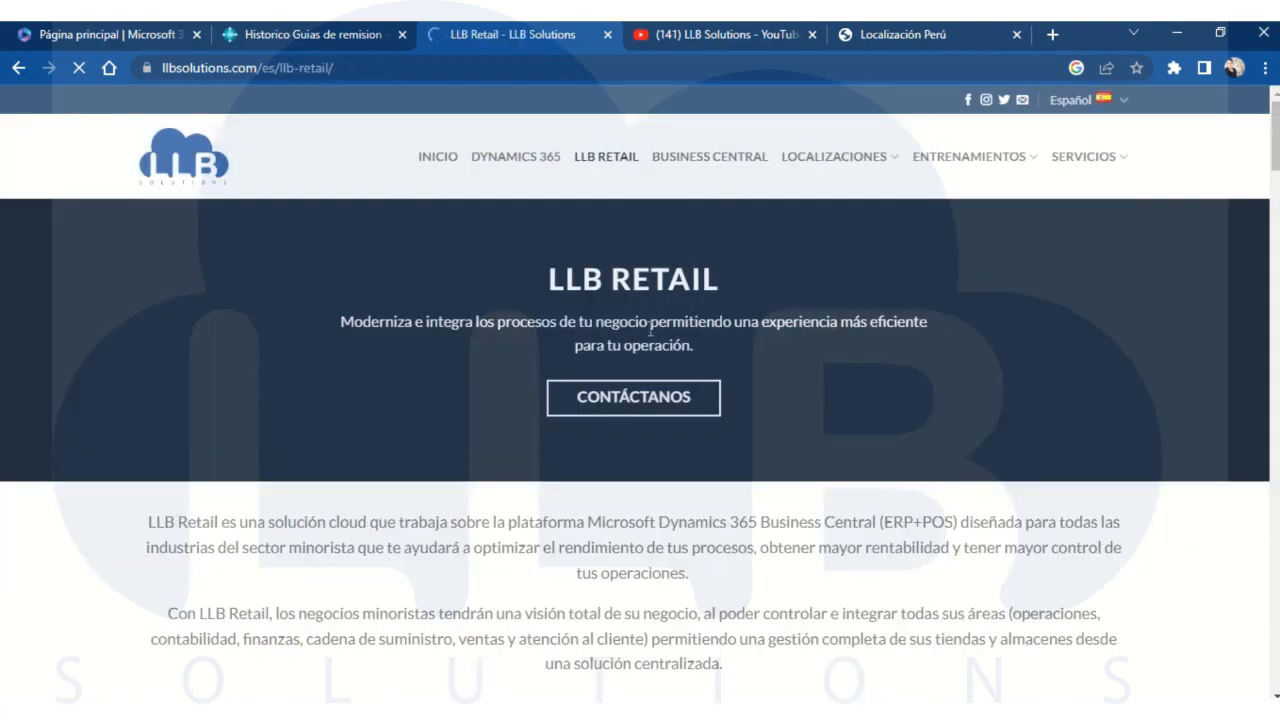
pyautogui.scroll(-1, 606, 430)
pyautogui.scroll(-9, 603, 425)
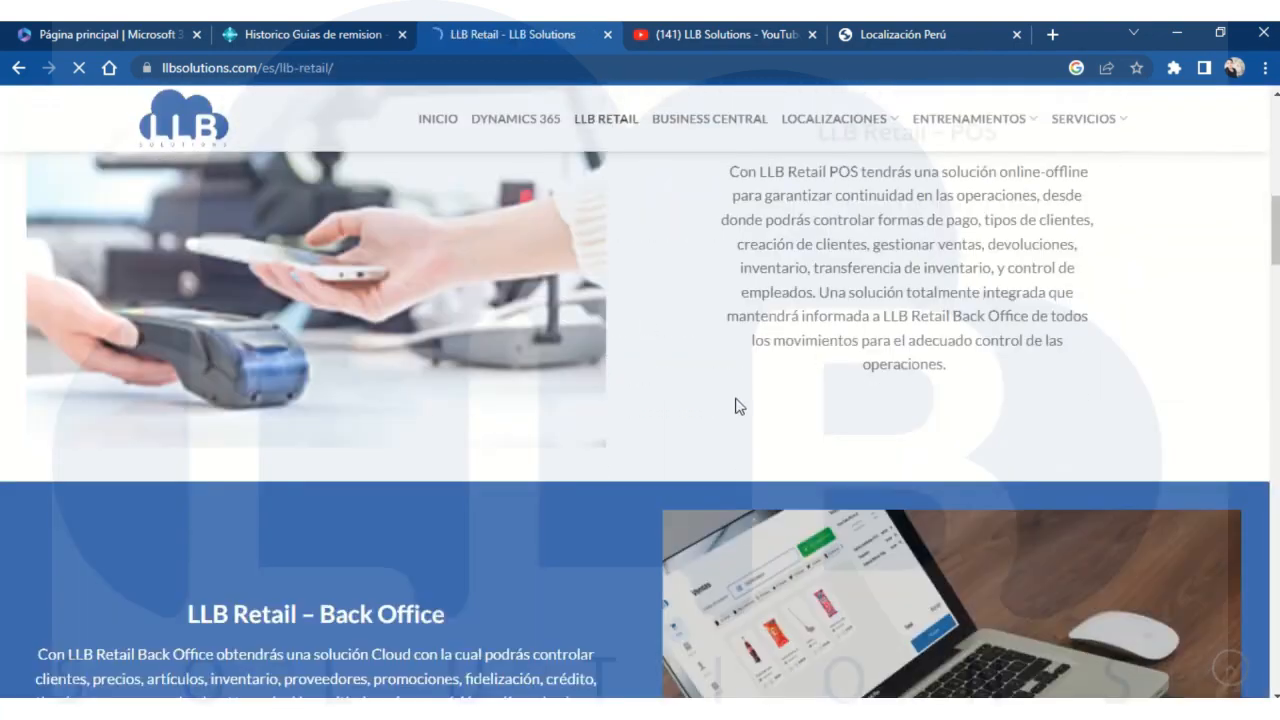
pyautogui.scroll(3, 737, 405)
pyautogui.moveTo(966, 130)
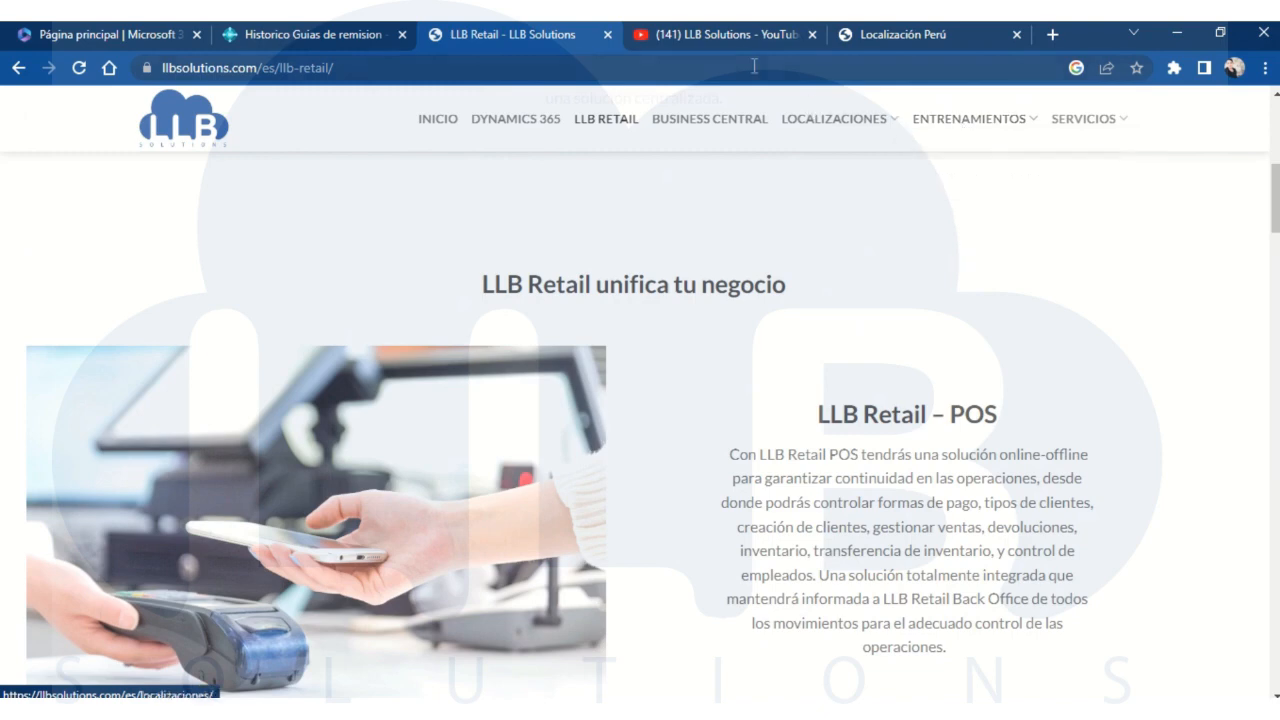
# Switch to the LLB Solutions channel on YouTube to show its videos
pyautogui.click(730, 40)
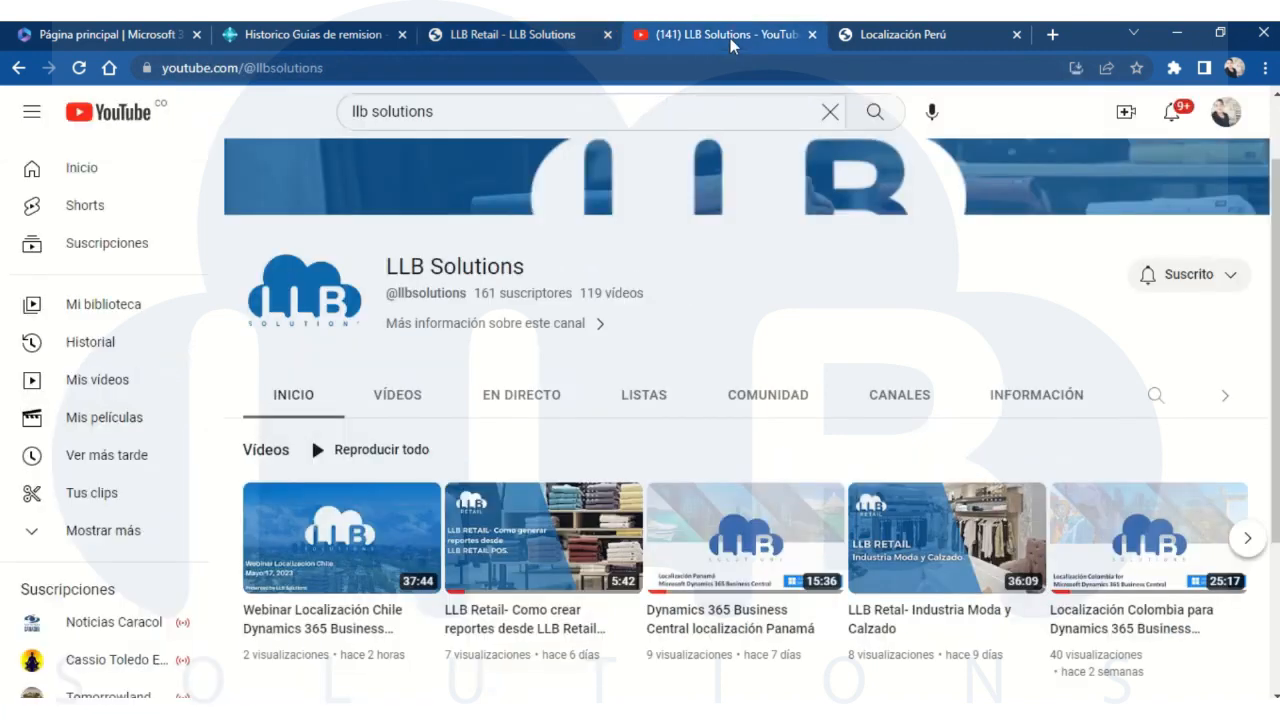